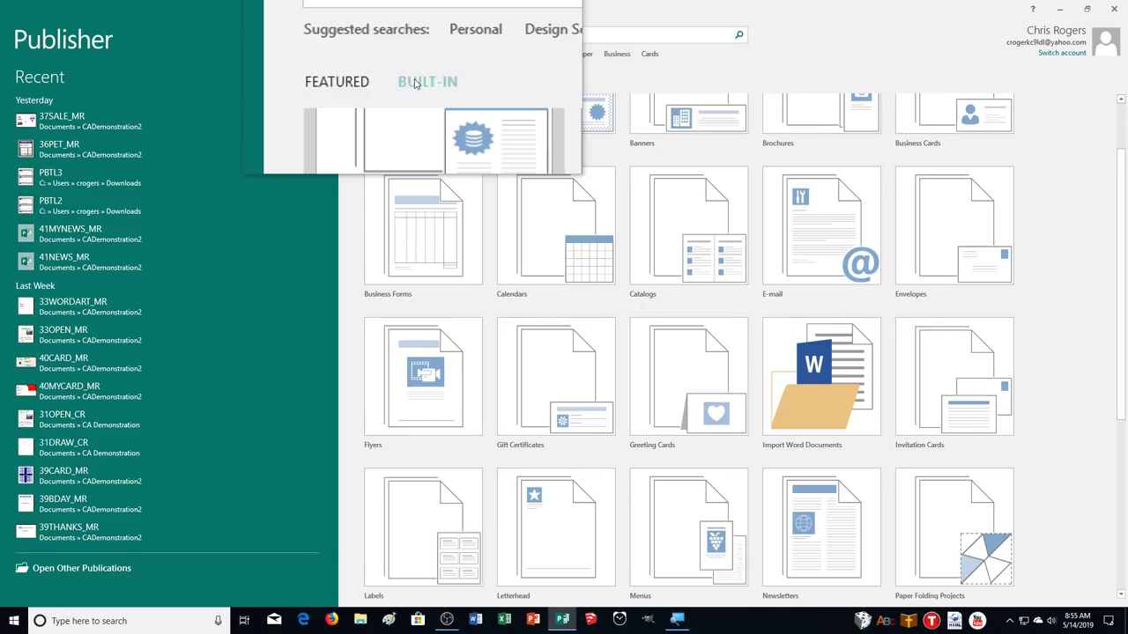
Step: Browse the built-in template categories and open the Newsletters templates
scroll(641, 307, down, 2)
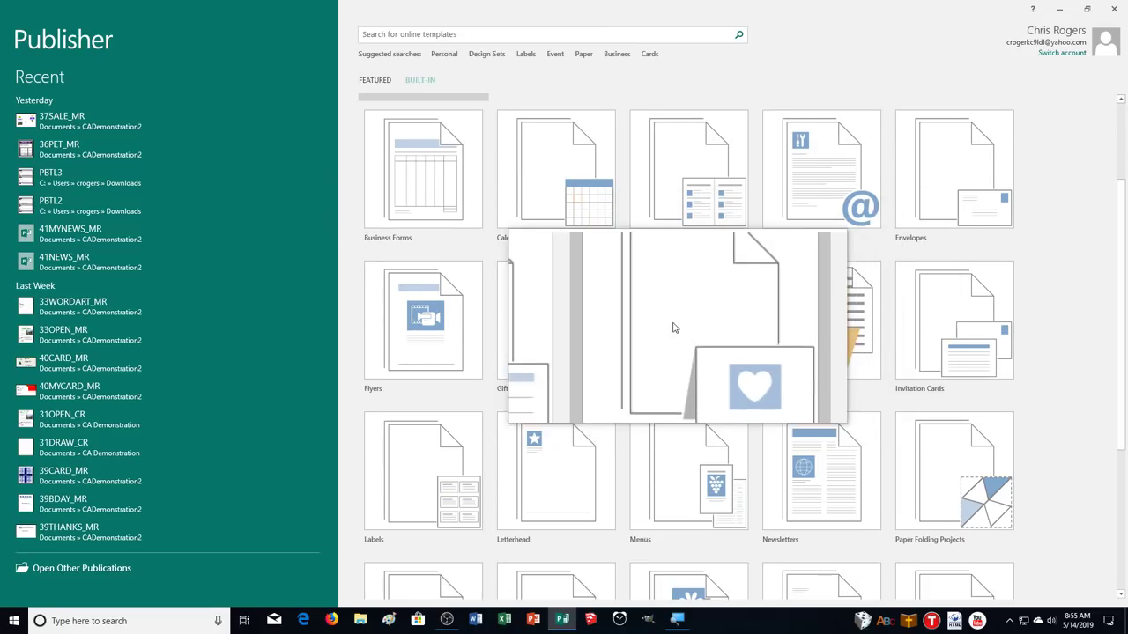
scroll(640, 306, down, 1)
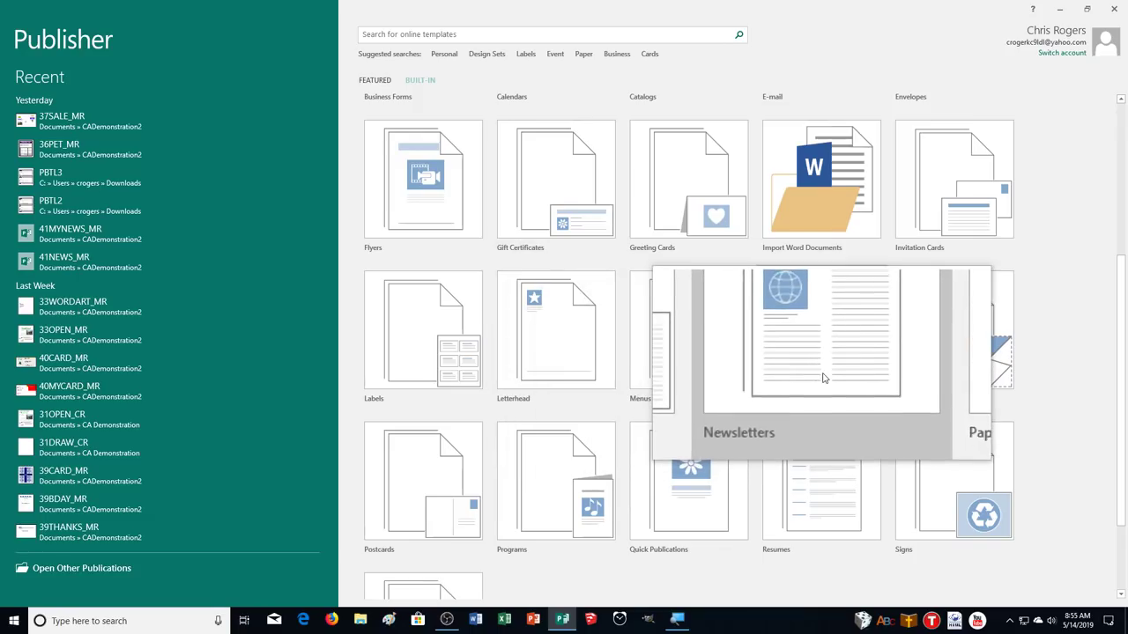
scroll(790, 363, down, 1)
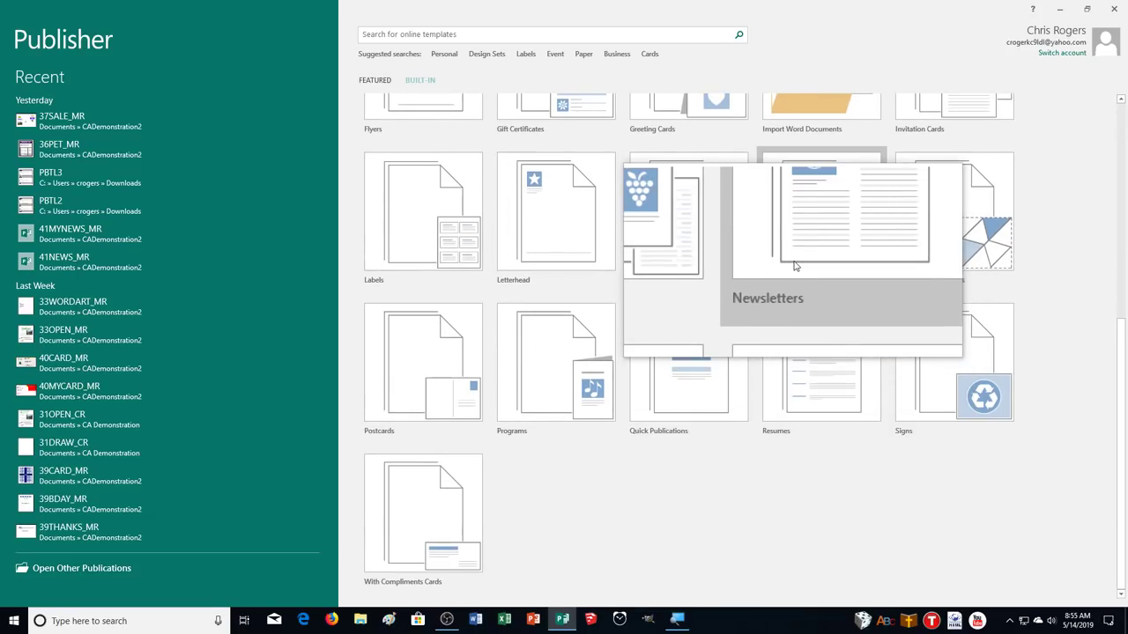
click(794, 266)
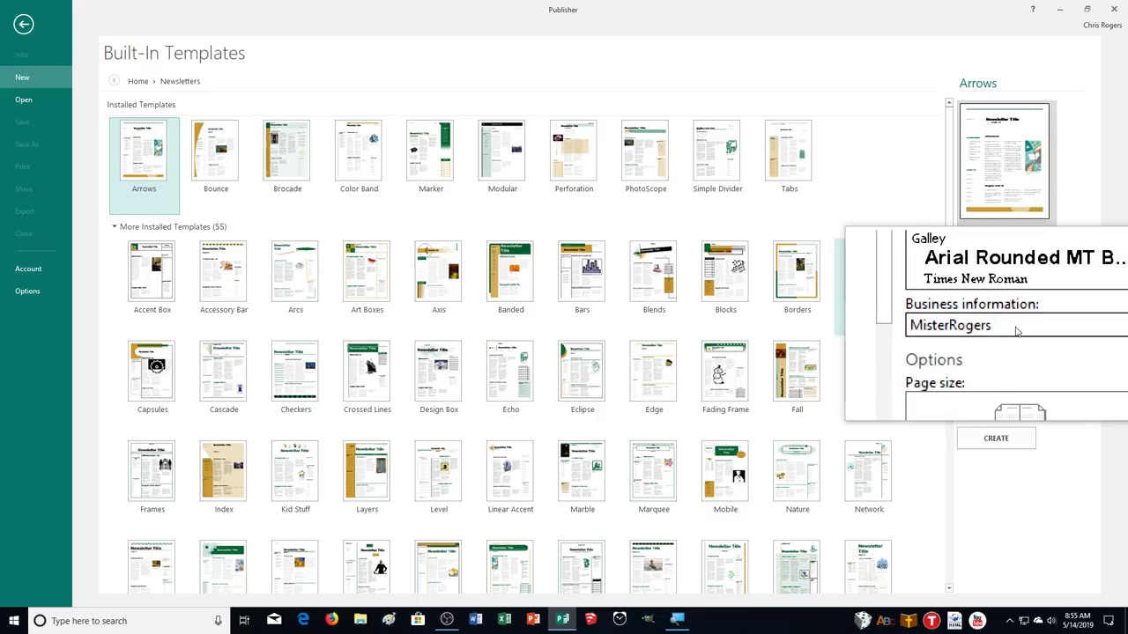
Step: Create a newsletter from the Arrows template, using the preselected business information set
click(1015, 328)
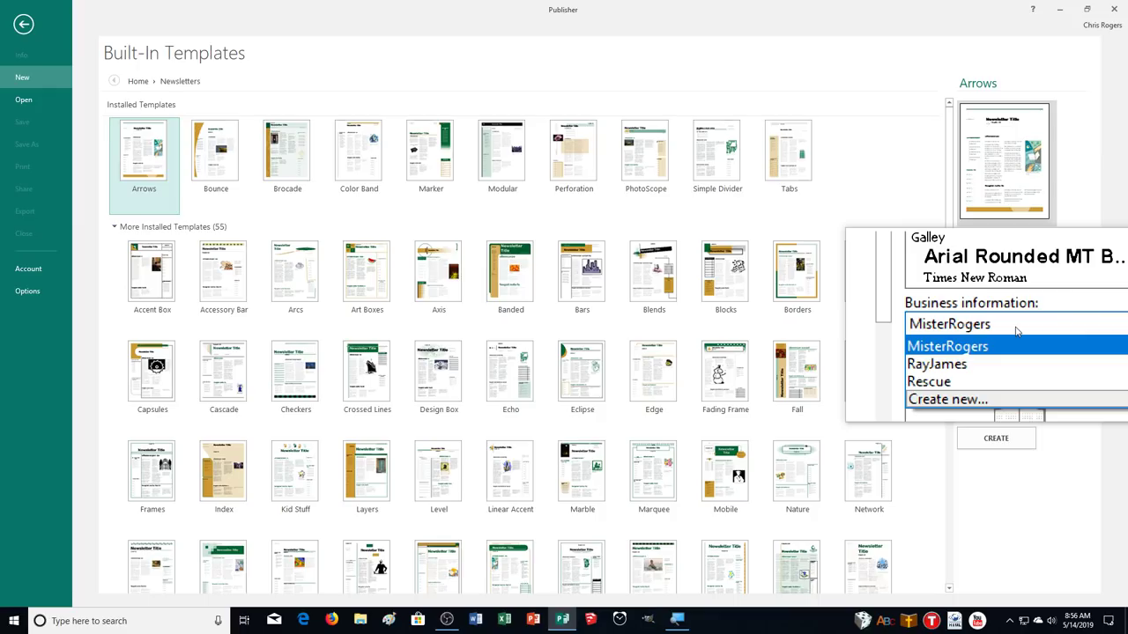
click(1016, 330)
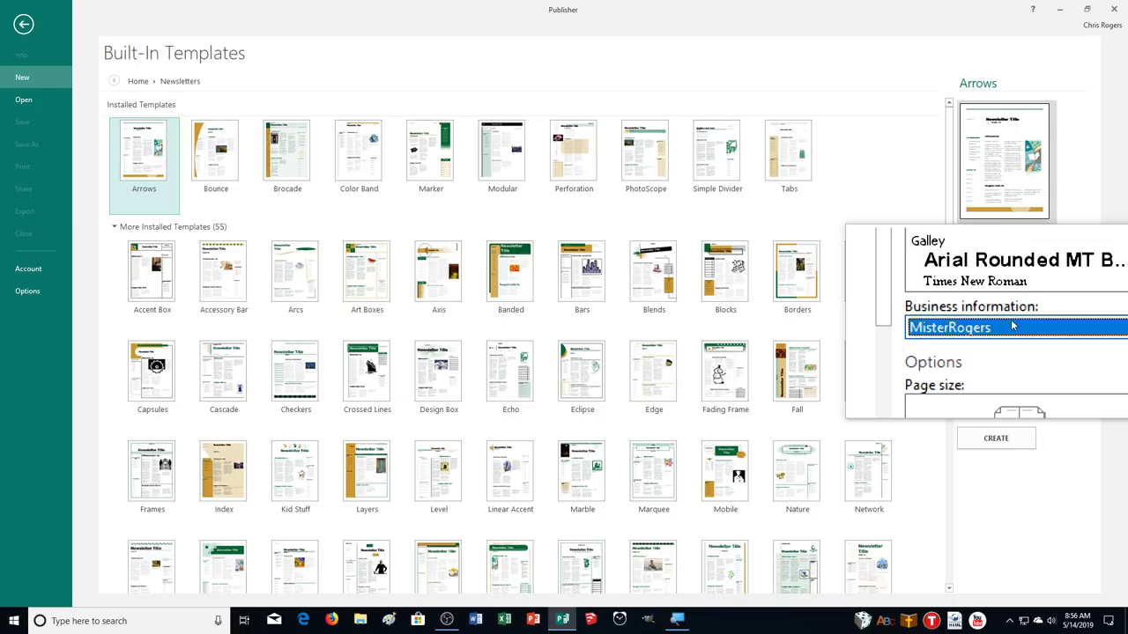
click(1042, 385)
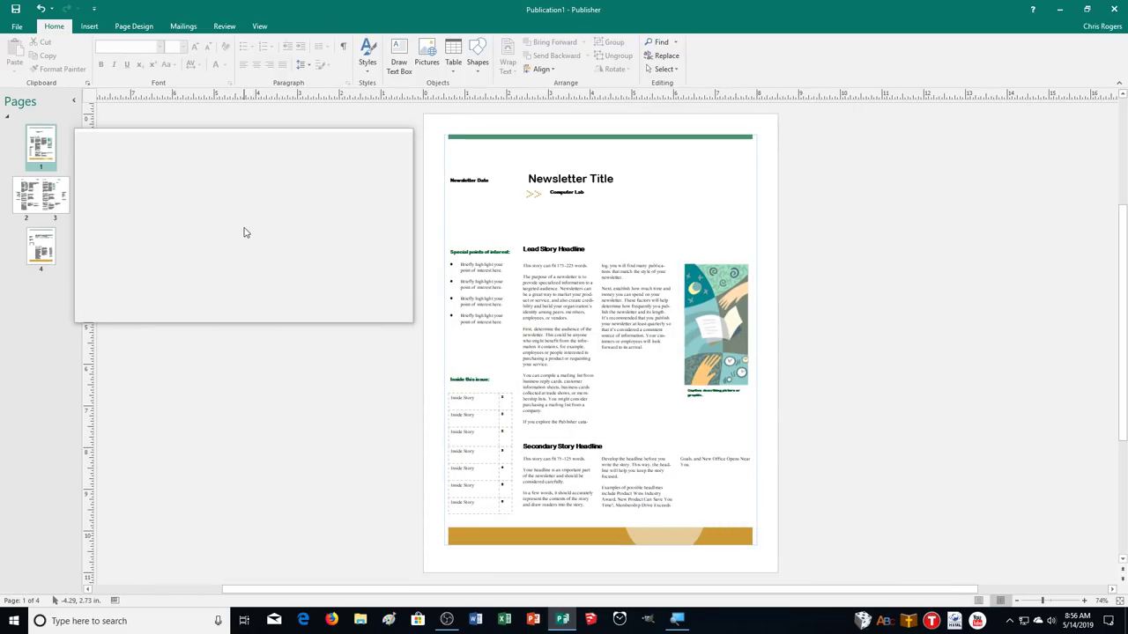
Step: Zoom page 1 to 150% and select all the text of the lead story
click(1084, 601)
click(1083, 601)
click(1083, 601)
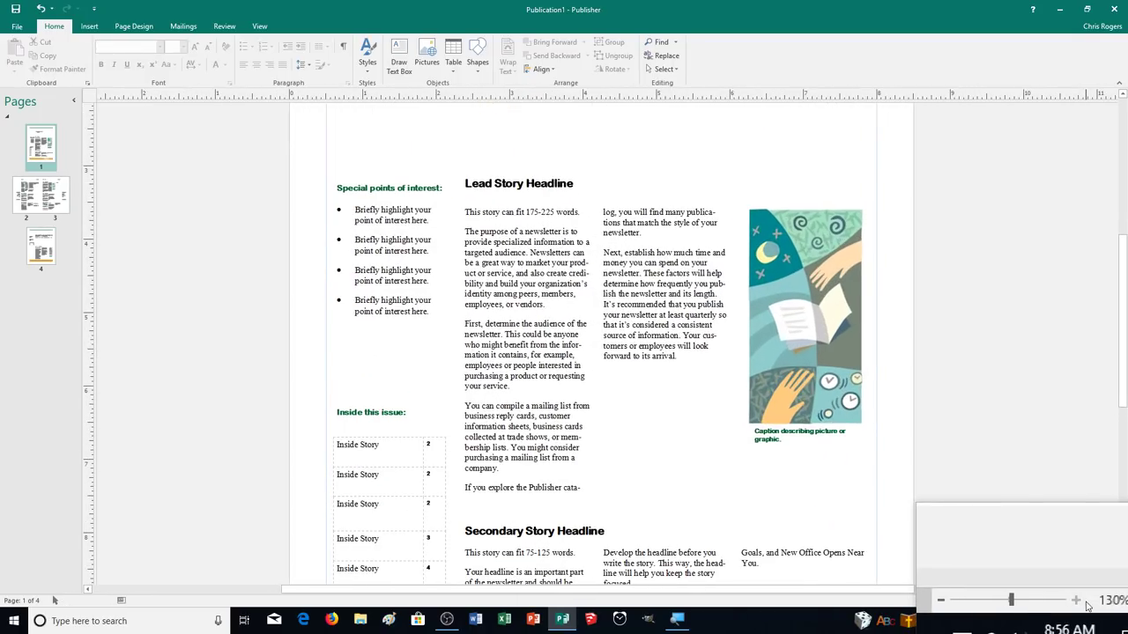
click(1084, 601)
click(533, 315)
key(ctrl+a)
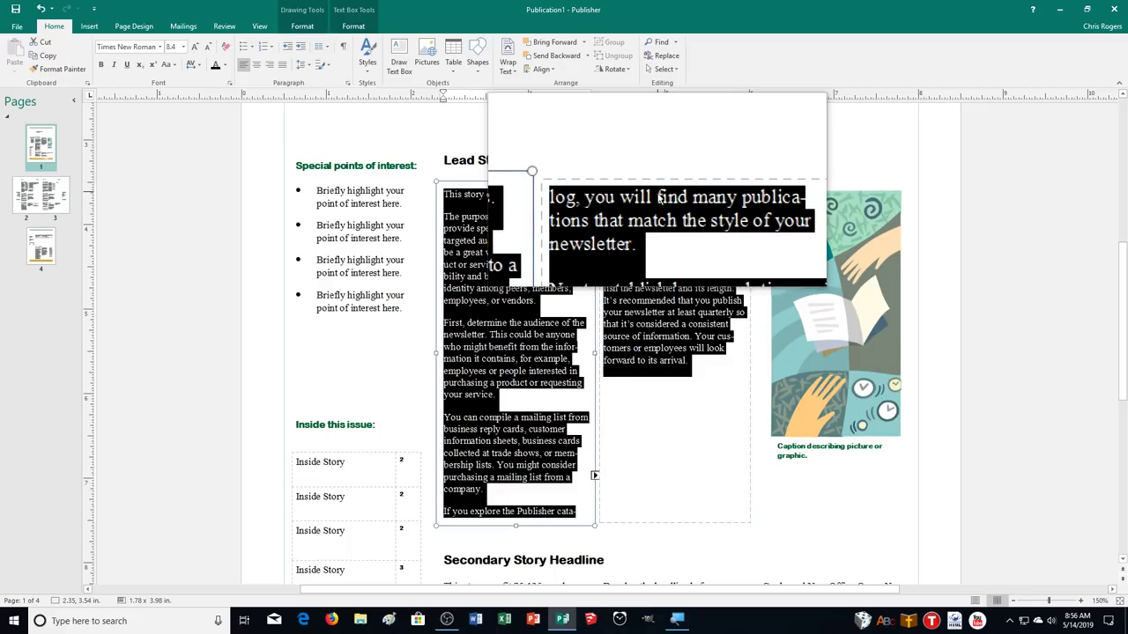
Step: Step forward and back between the lead story's linked text boxes with the Next and Previous linking commands
click(345, 27)
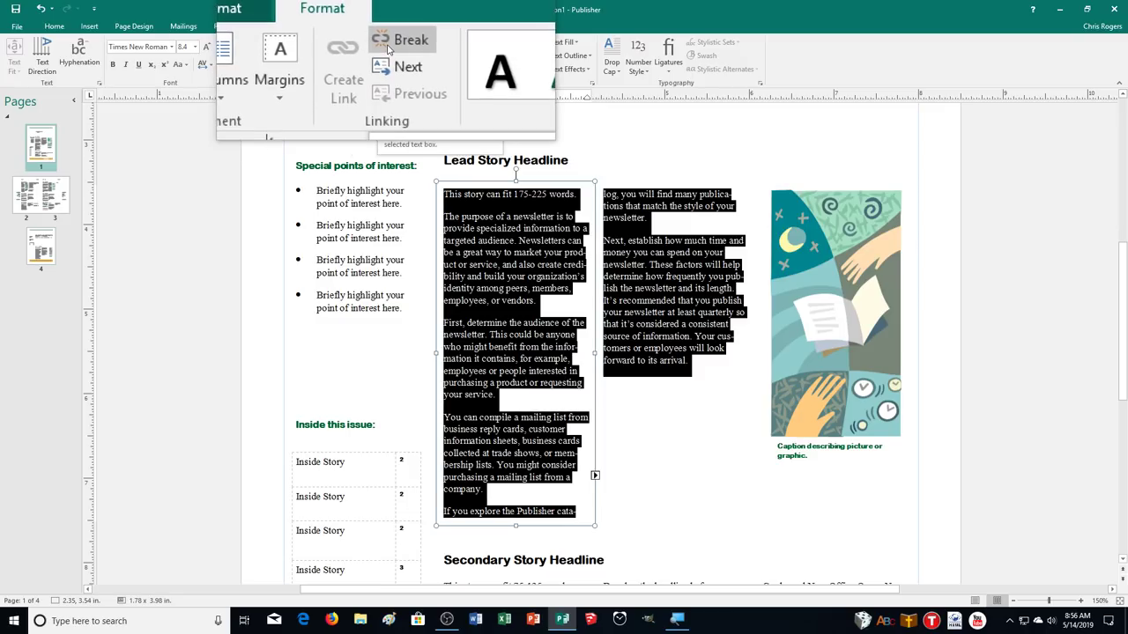
click(393, 58)
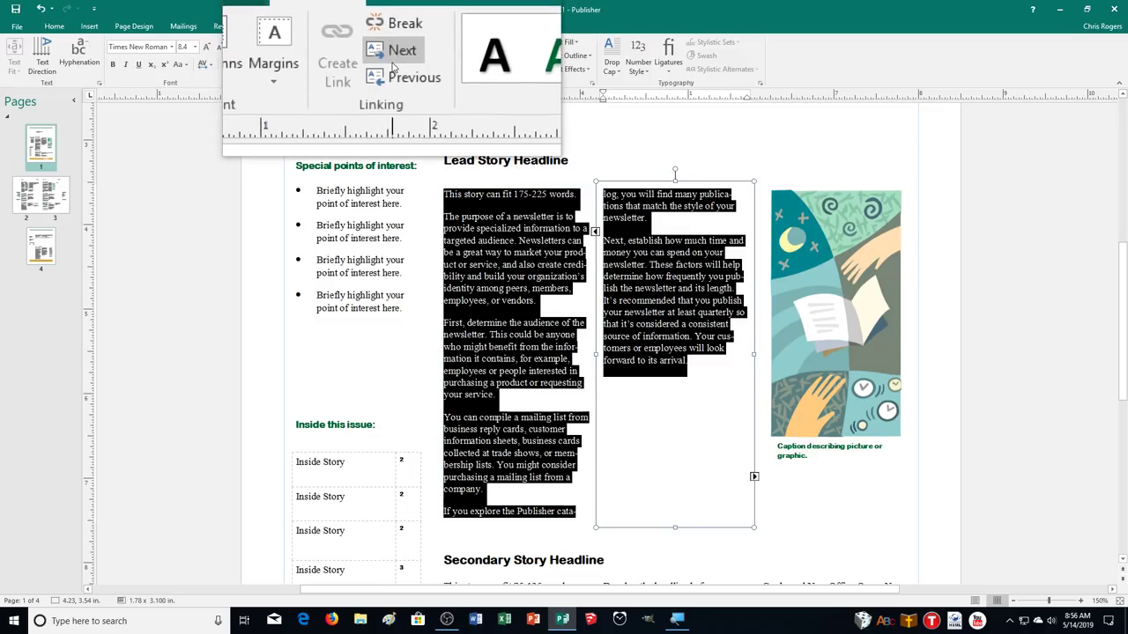
click(393, 72)
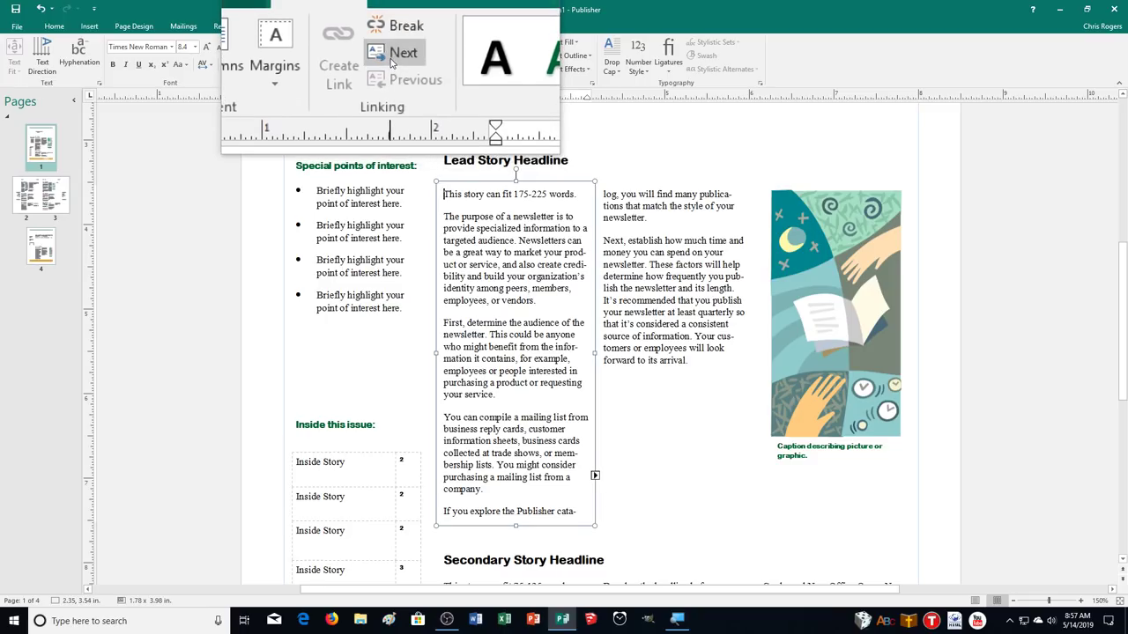
click(392, 58)
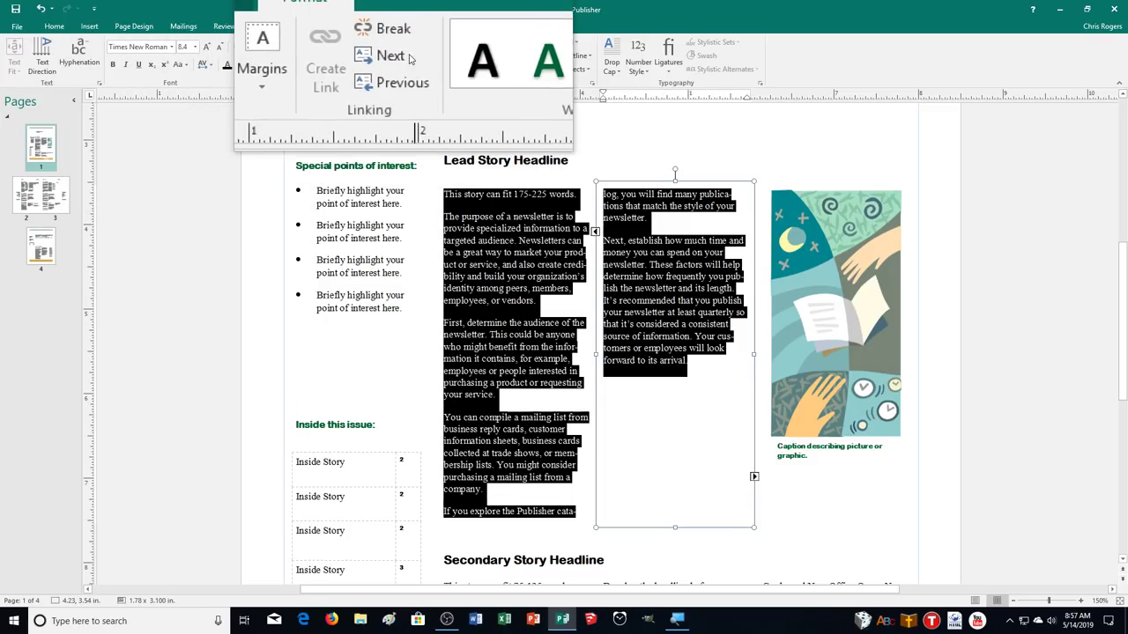
click(401, 50)
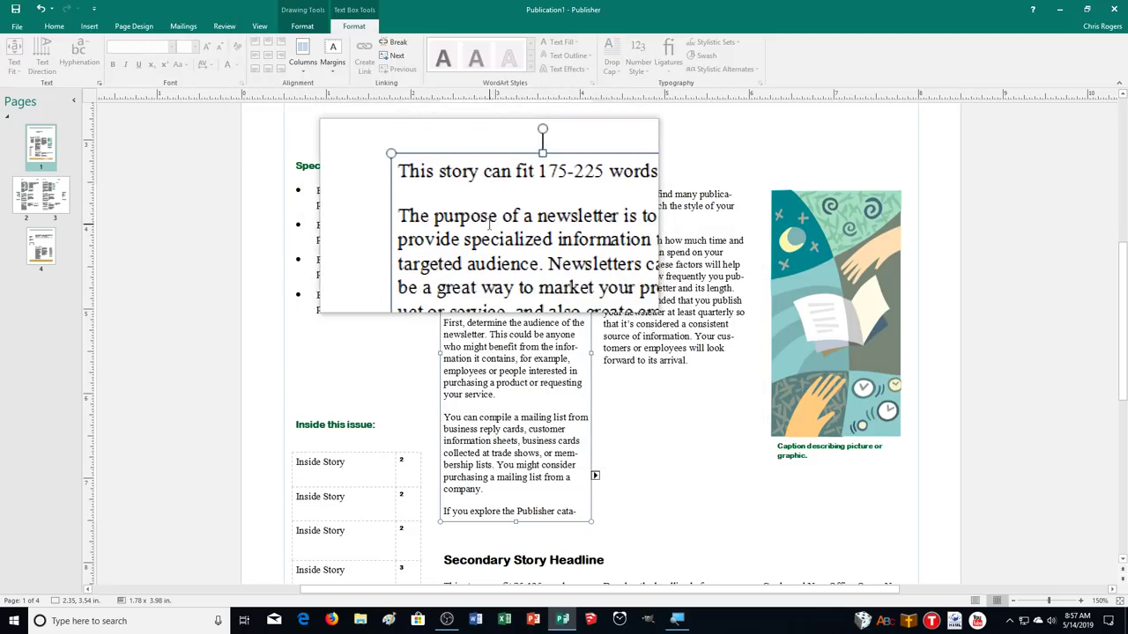
Step: Break the link after the lead story's first text box, and relink that box to the emptied second one
click(404, 50)
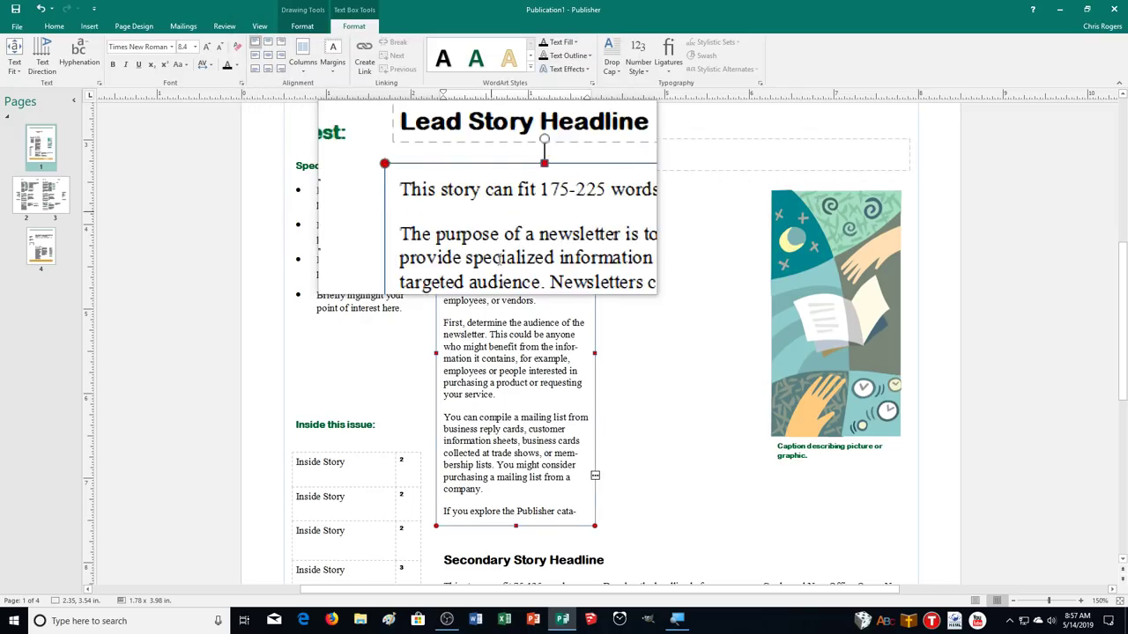
key(ctrl+a)
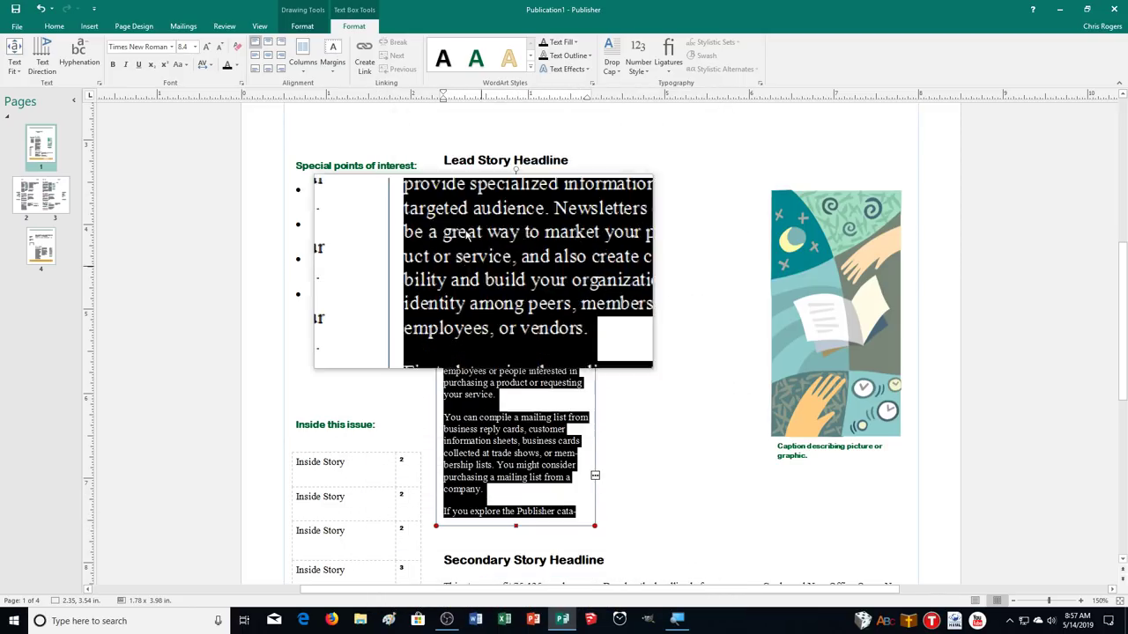
click(363, 77)
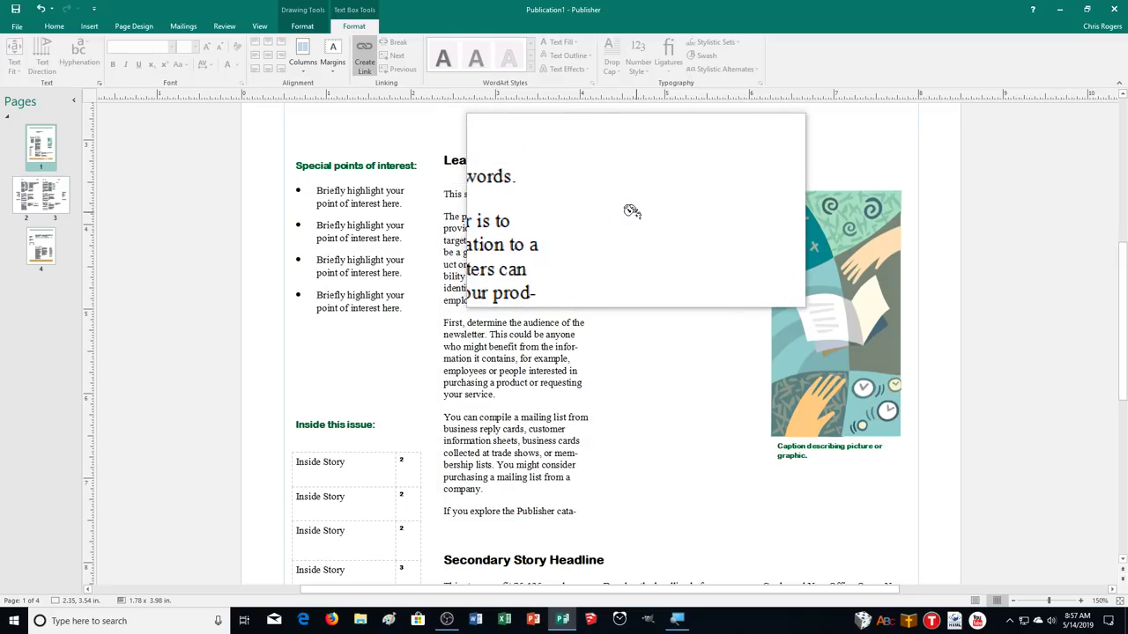
click(632, 211)
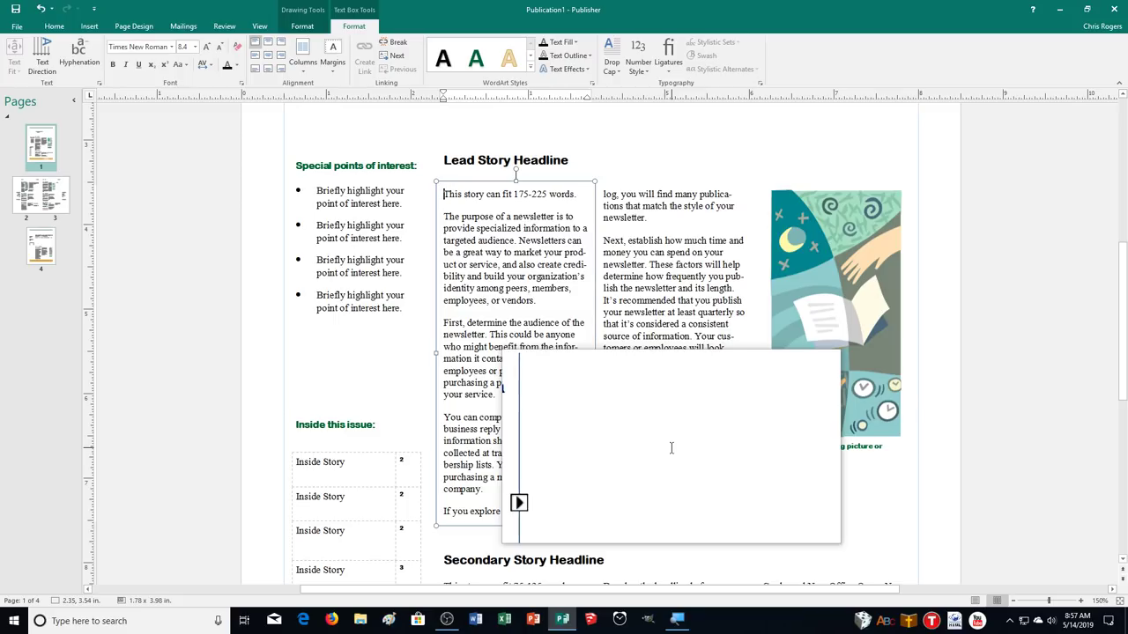
Step: Turn off automatic hyphenation for the lead story
click(79, 63)
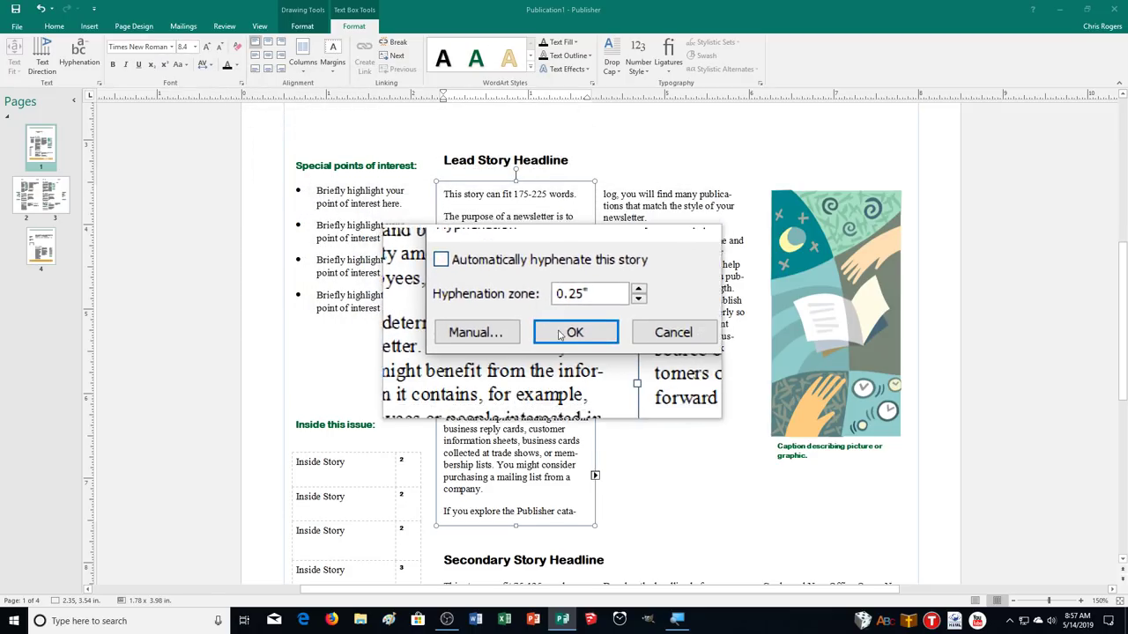
click(587, 362)
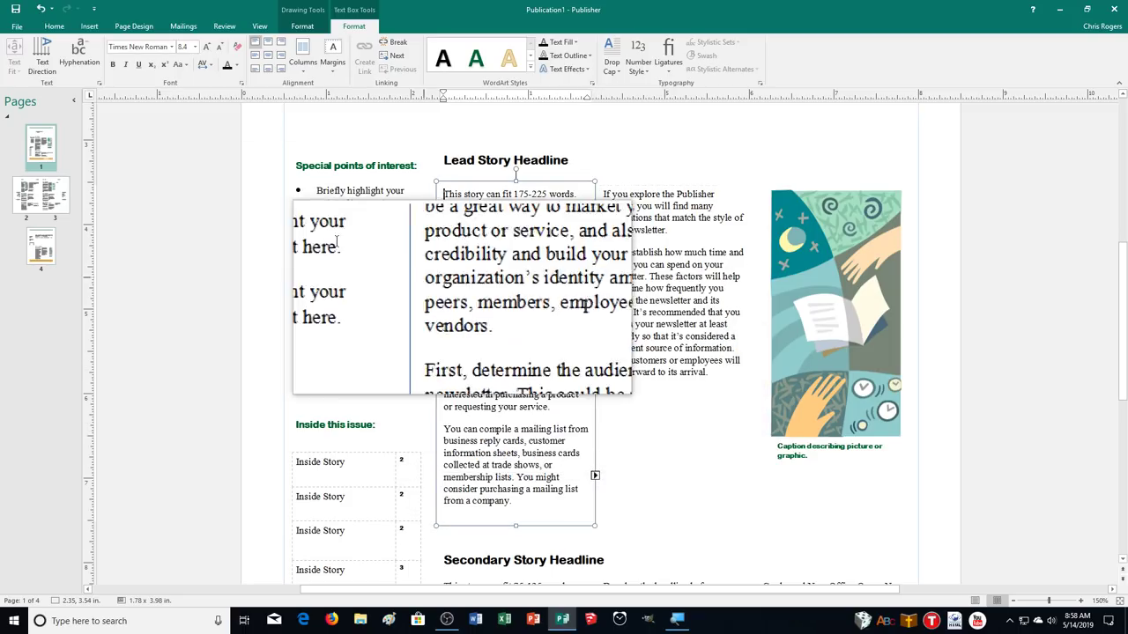
click(306, 56)
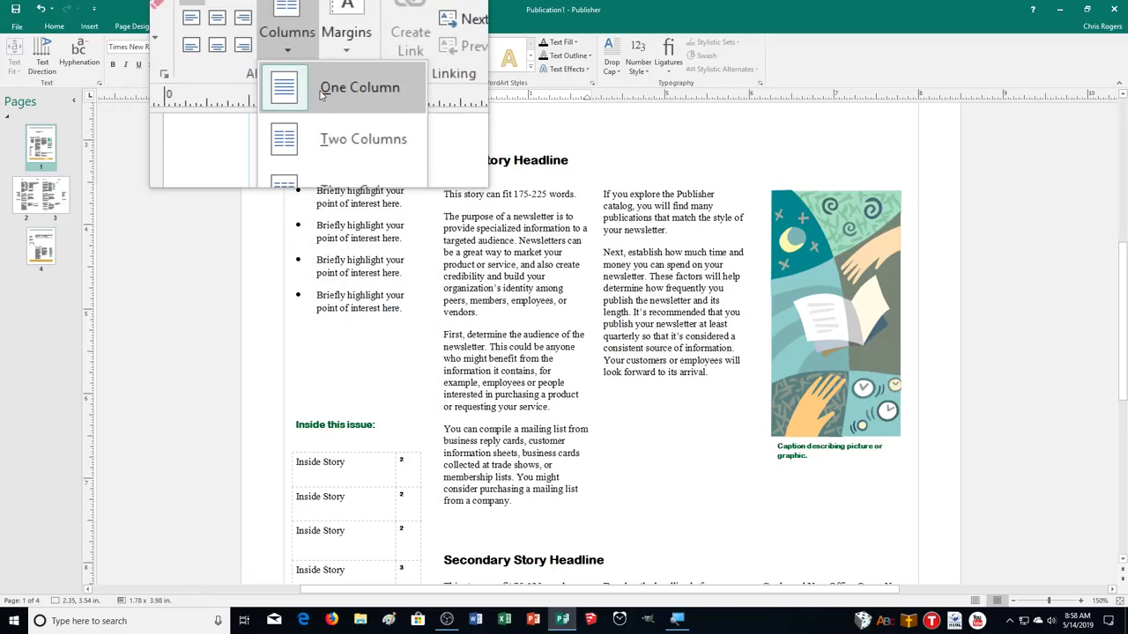
right_click(55, 160)
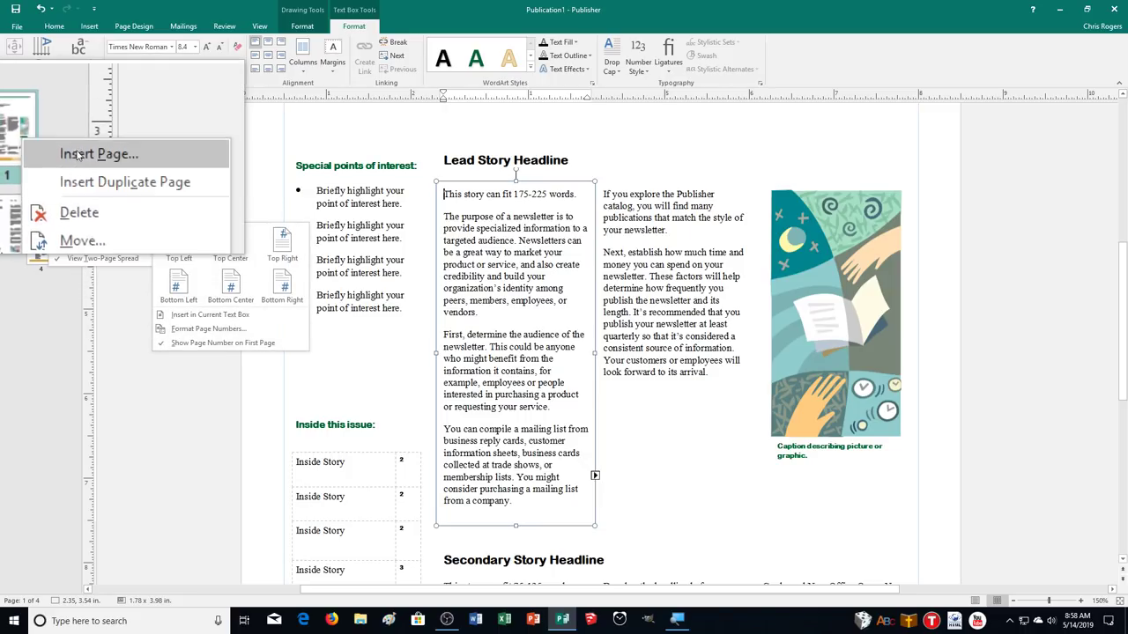
key(Escape)
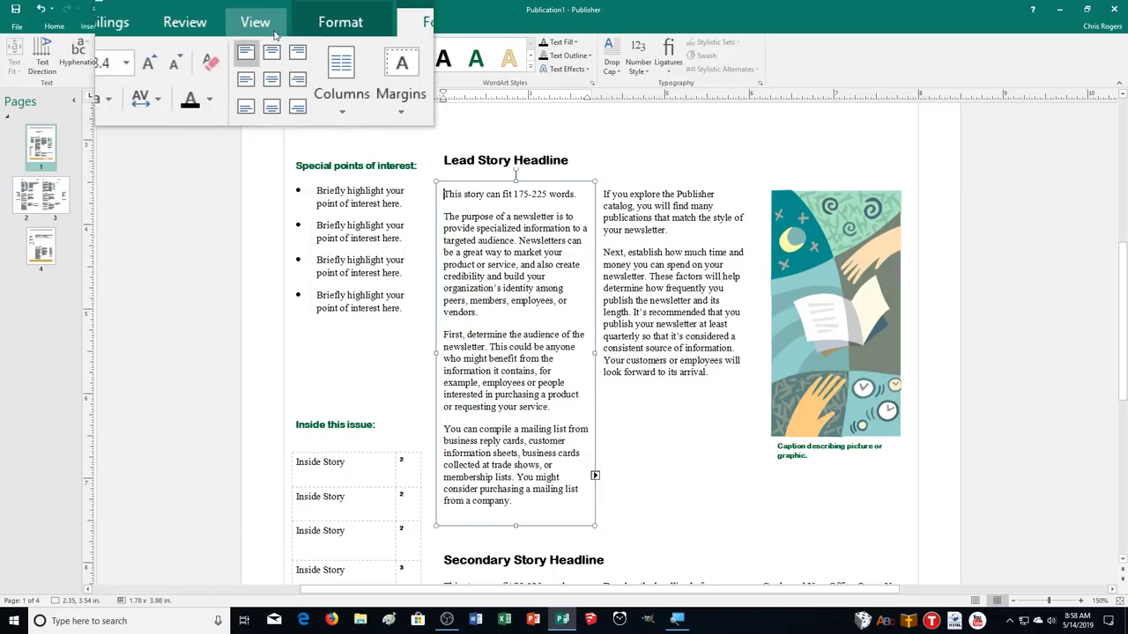
click(286, 28)
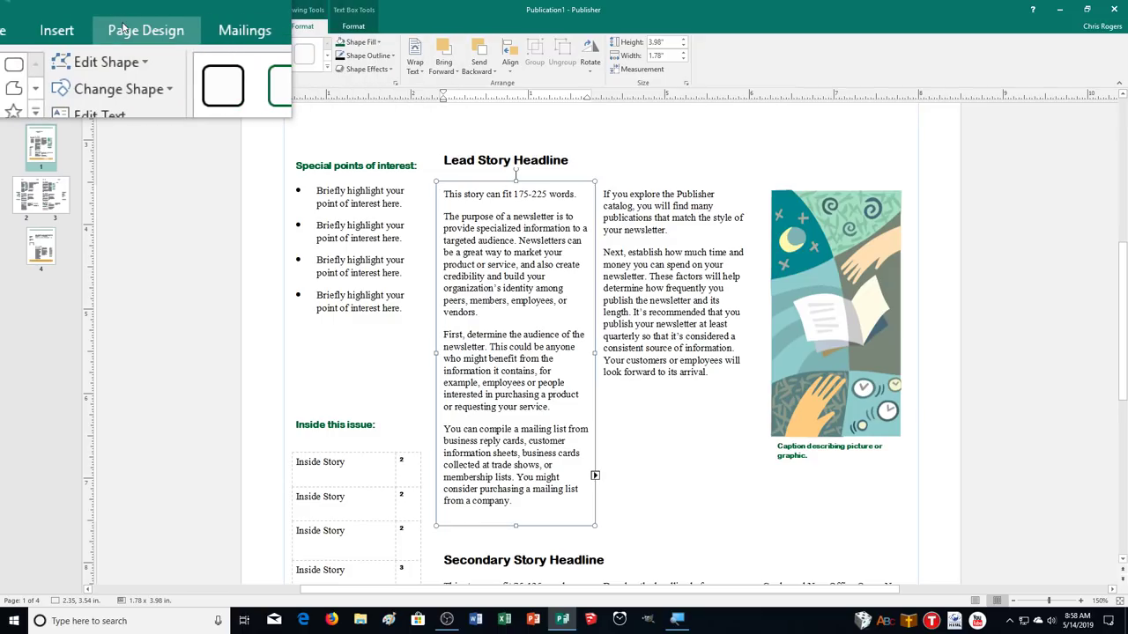
Step: Set the page content options of page 1 to 2 columns
click(121, 28)
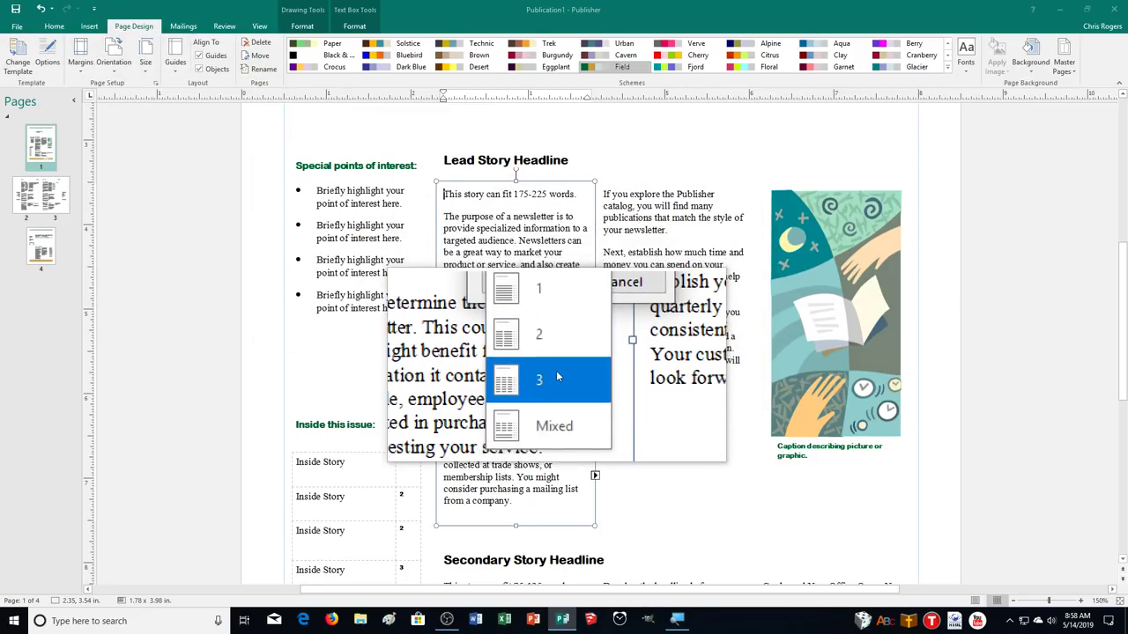
click(577, 371)
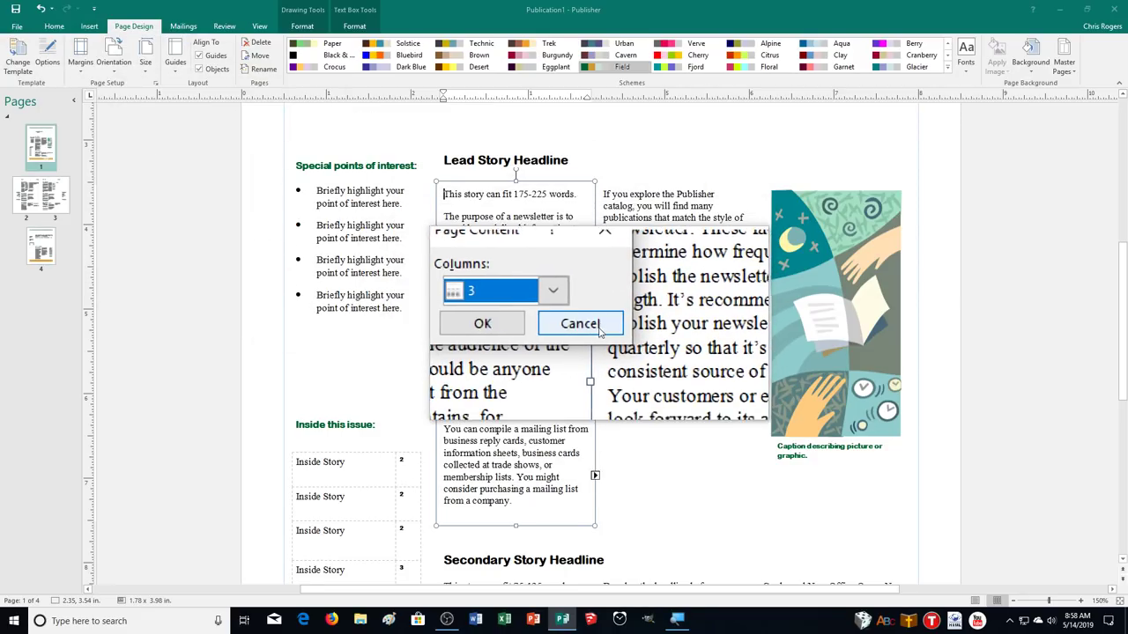
click(610, 300)
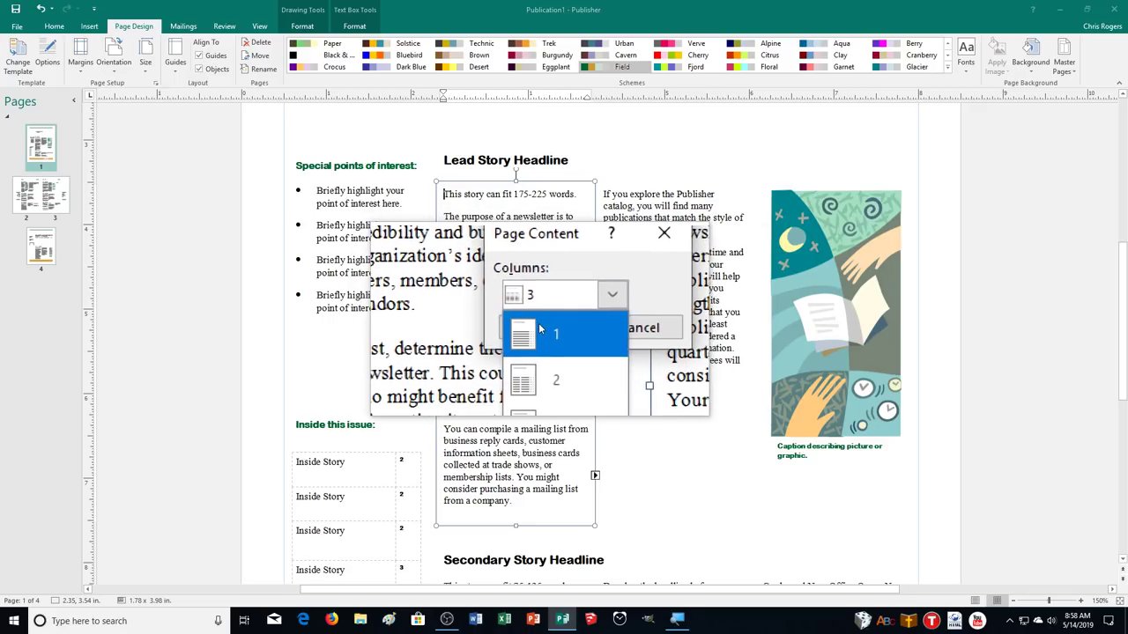
click(540, 348)
click(540, 322)
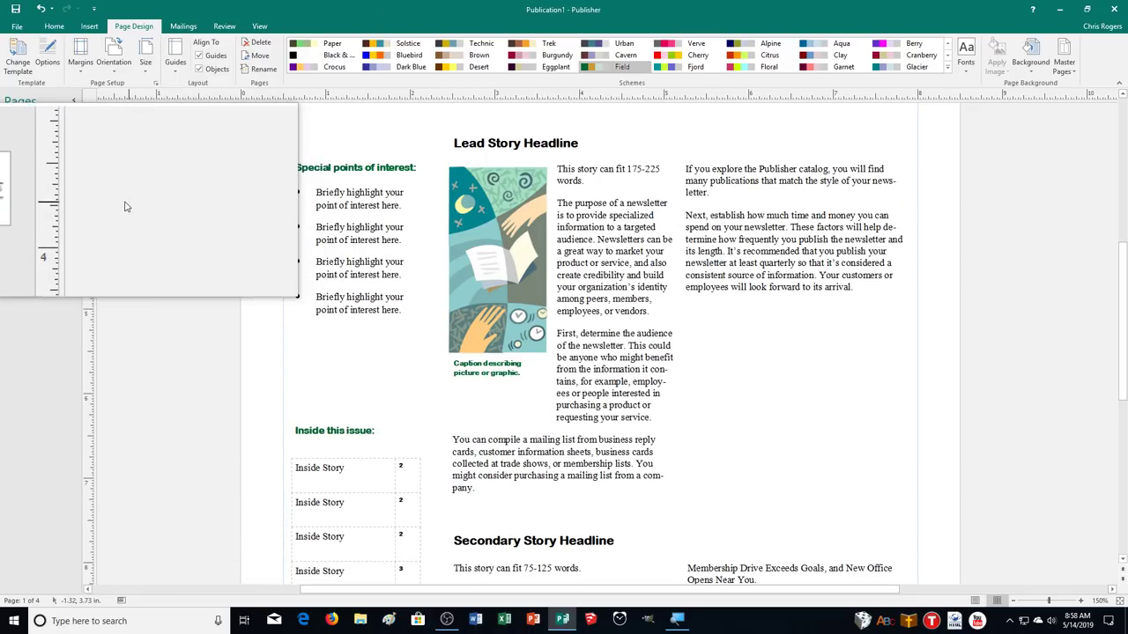
Step: Go to the spread of pages 2 and 3 and review its page setup settings without changing them
click(39, 201)
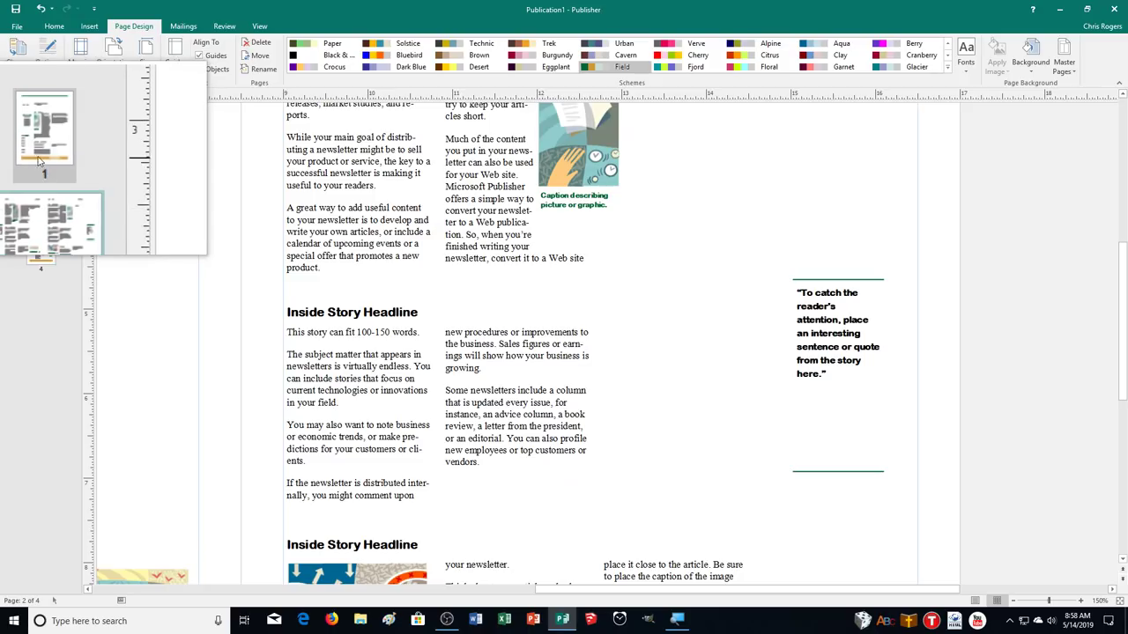
right_click(40, 156)
click(30, 205)
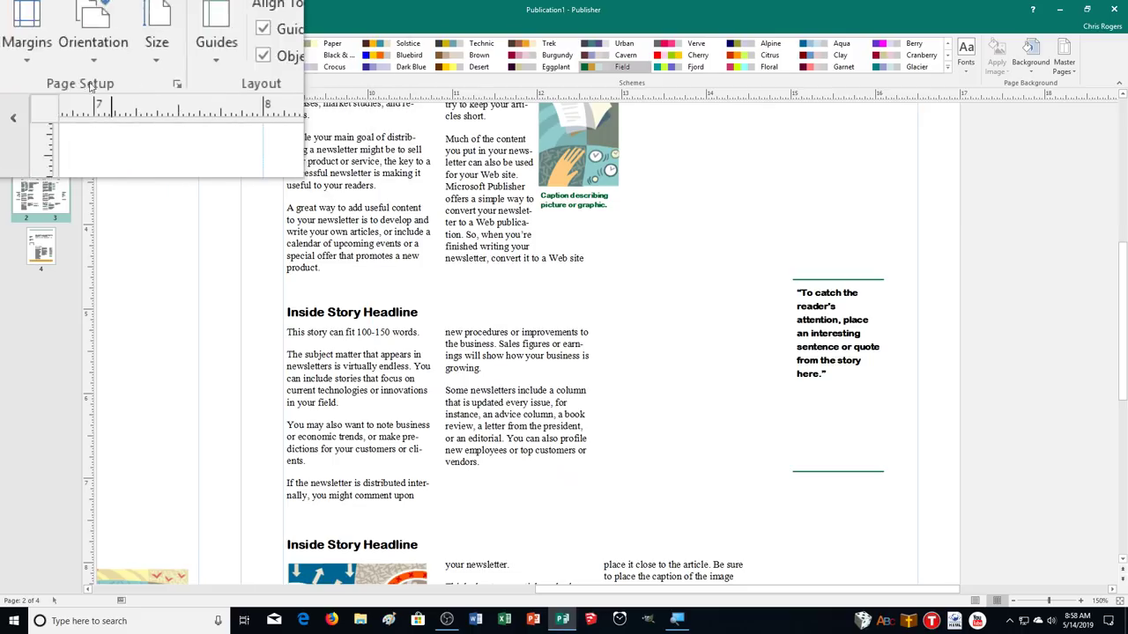
click(157, 83)
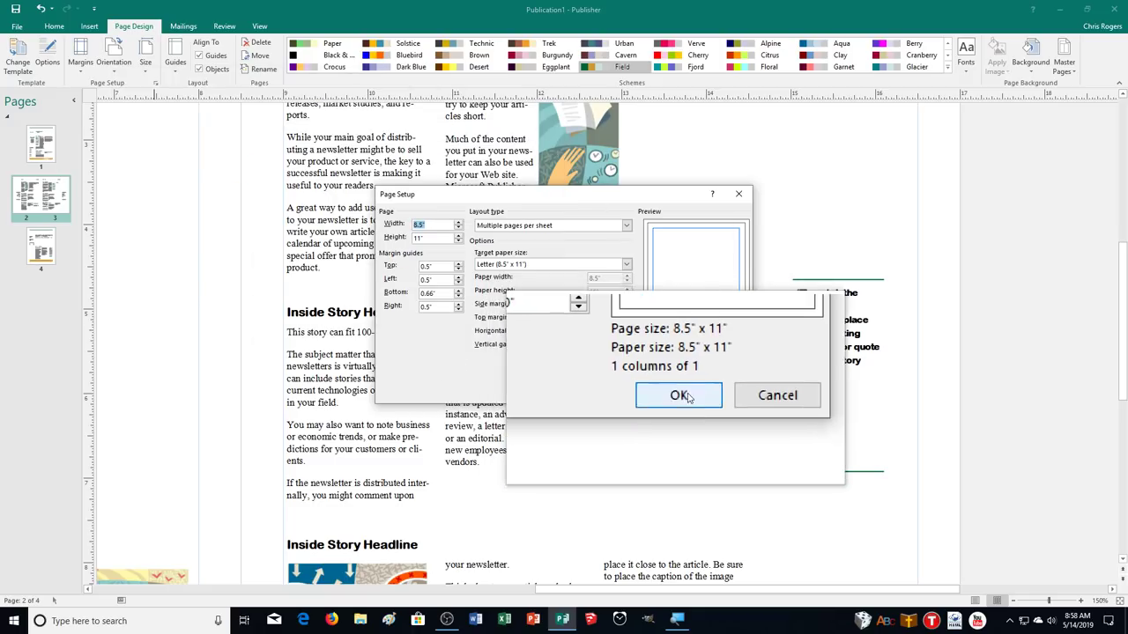
click(726, 392)
Step: Select all the text of the first inside story on page 3, and return to the lead story on page 1
scroll(492, 385, up, 5)
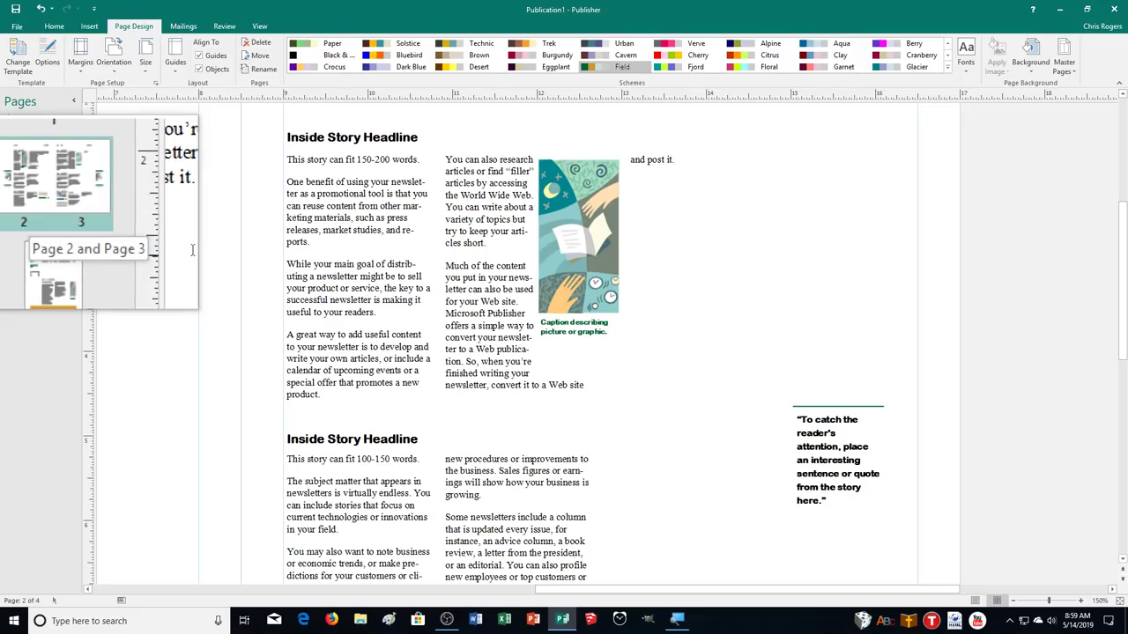
click(338, 272)
key(ctrl+a)
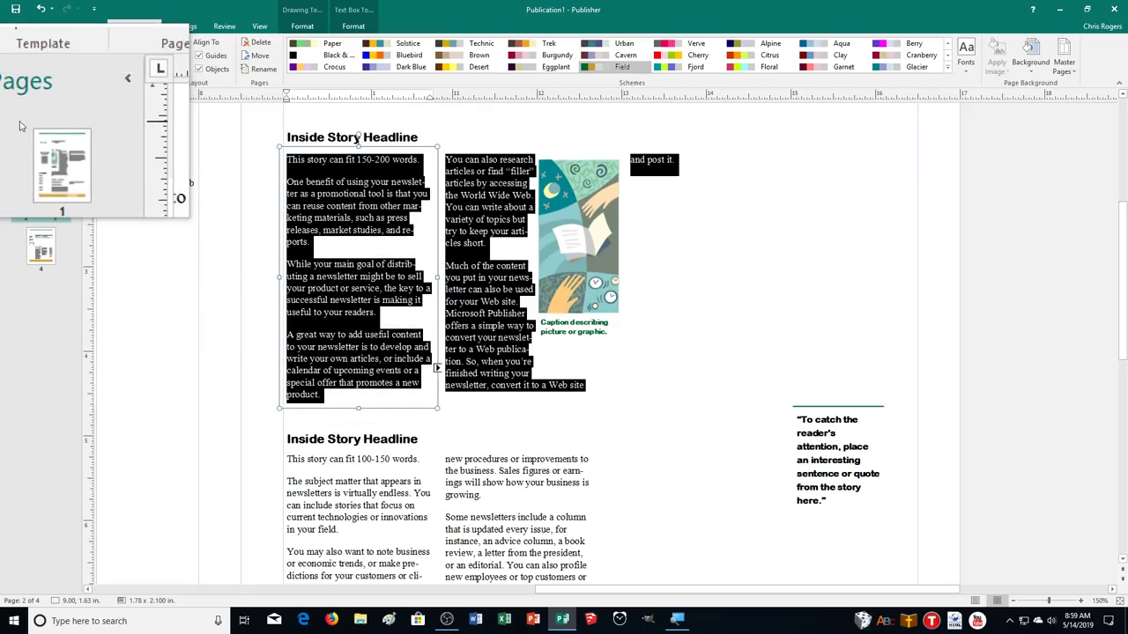
click(41, 145)
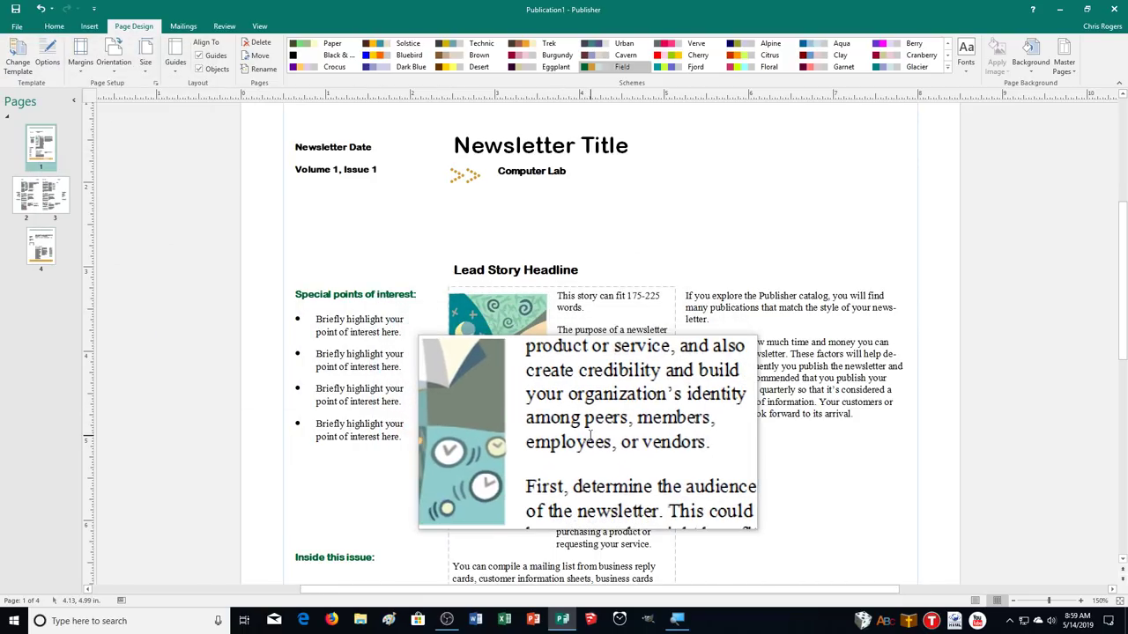
scroll(592, 432, down, 1)
scroll(593, 432, down, 1)
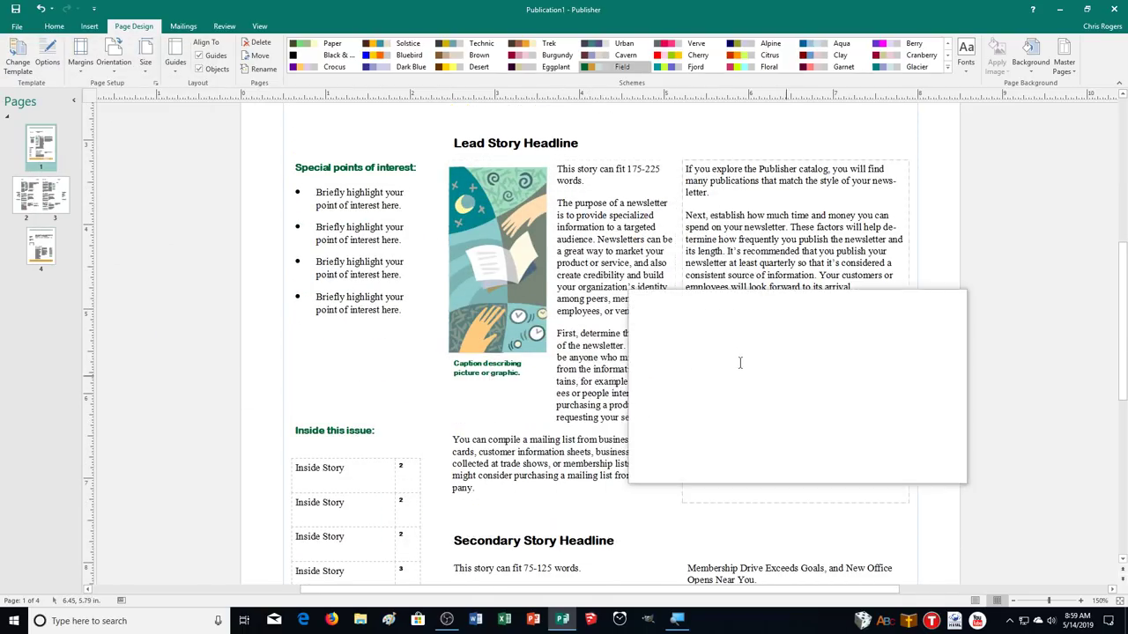
Step: Select all the lead story text and review the text box formatting options, including its columns setting, without changing anything
click(640, 374)
key(ctrl+a)
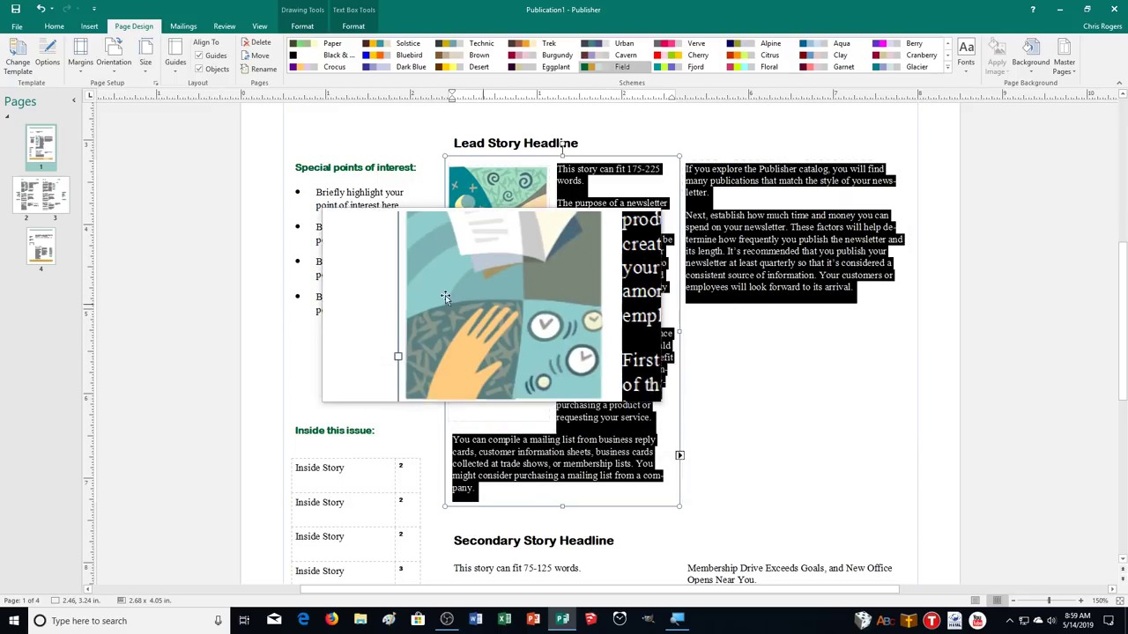
click(297, 32)
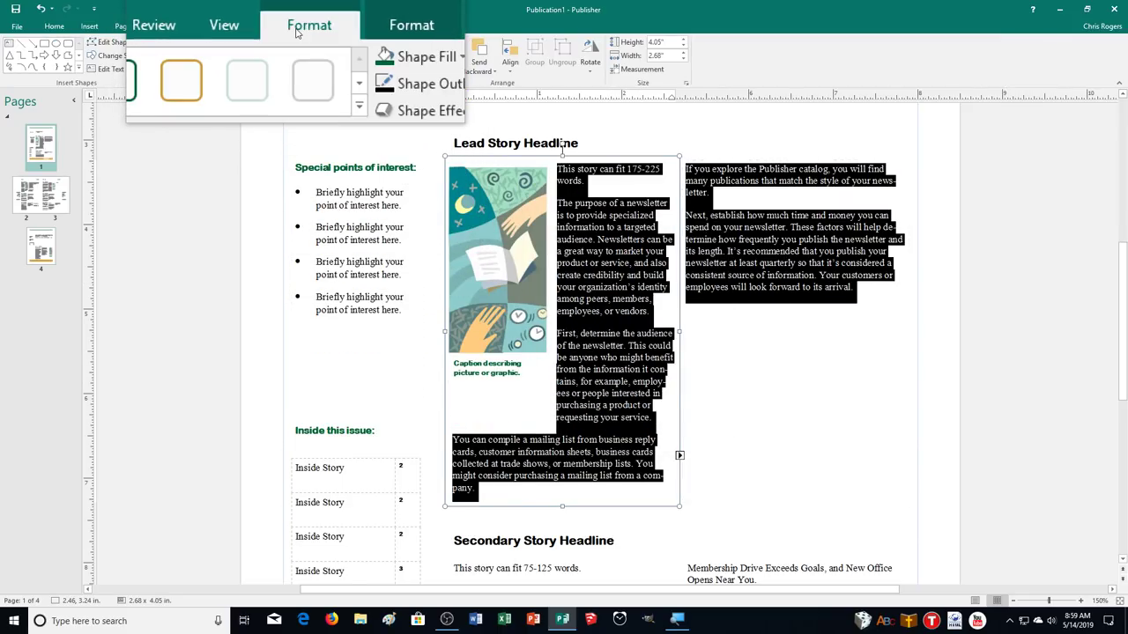
click(324, 26)
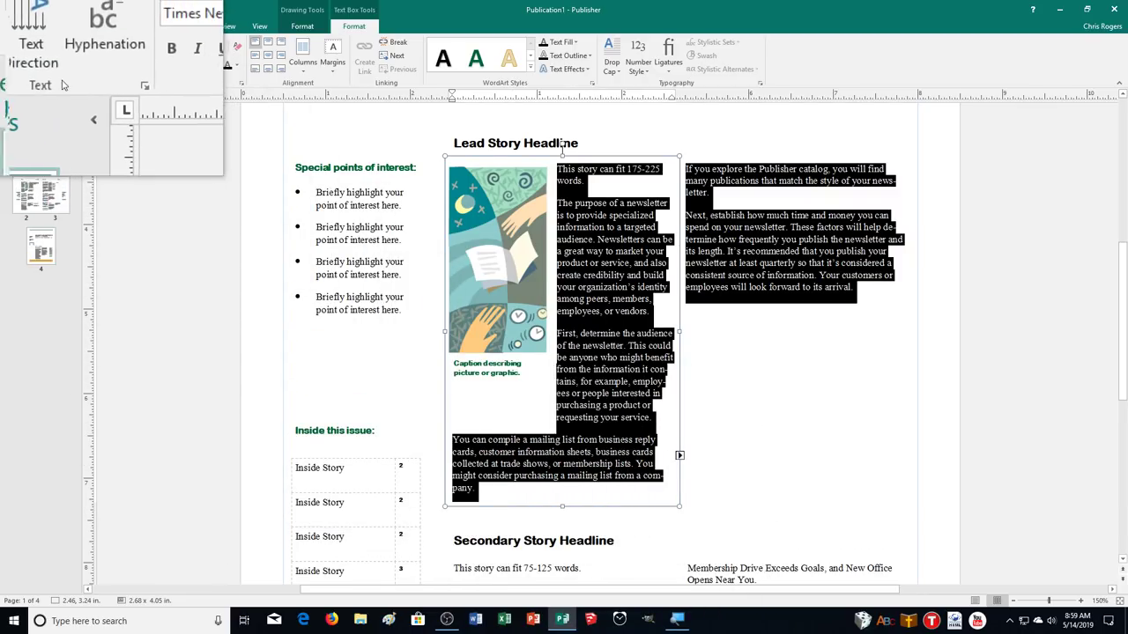
click(108, 85)
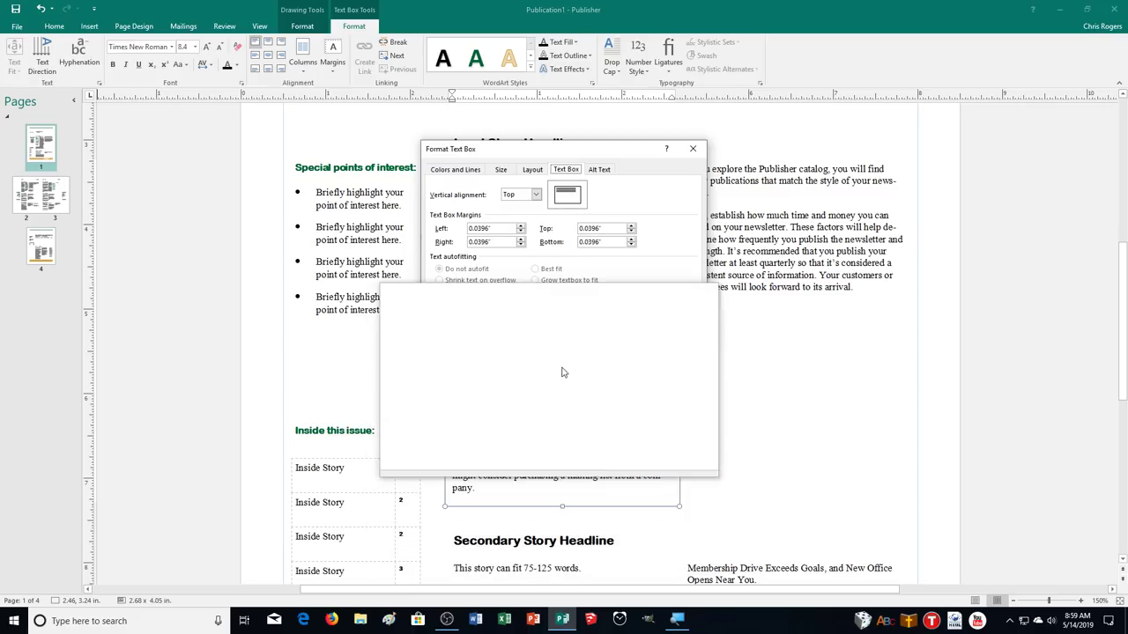
click(607, 317)
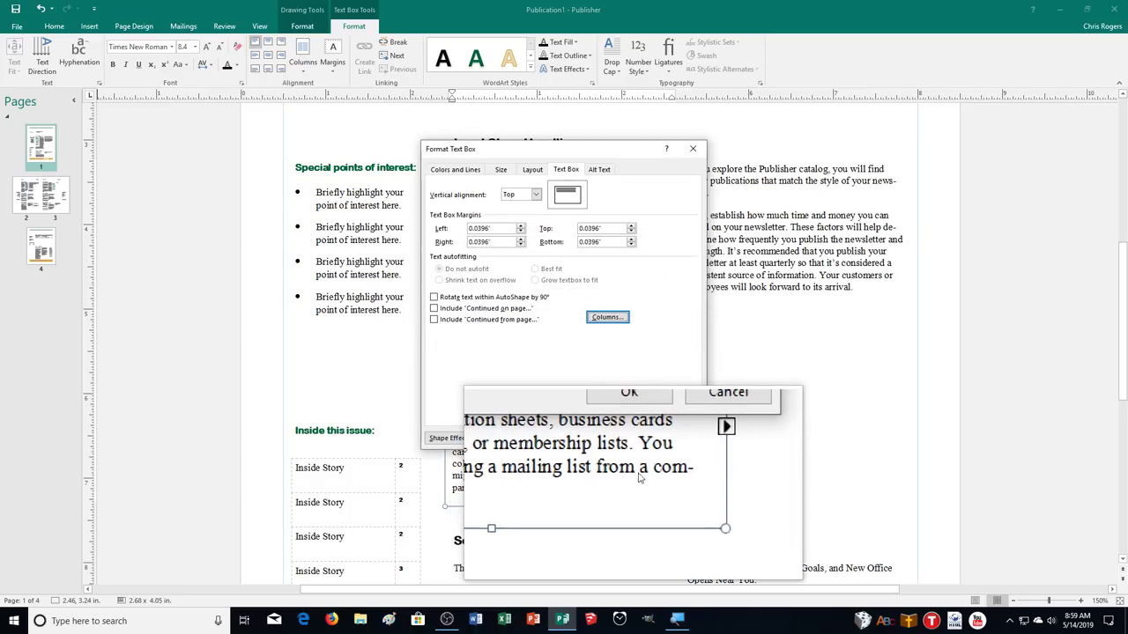
click(662, 438)
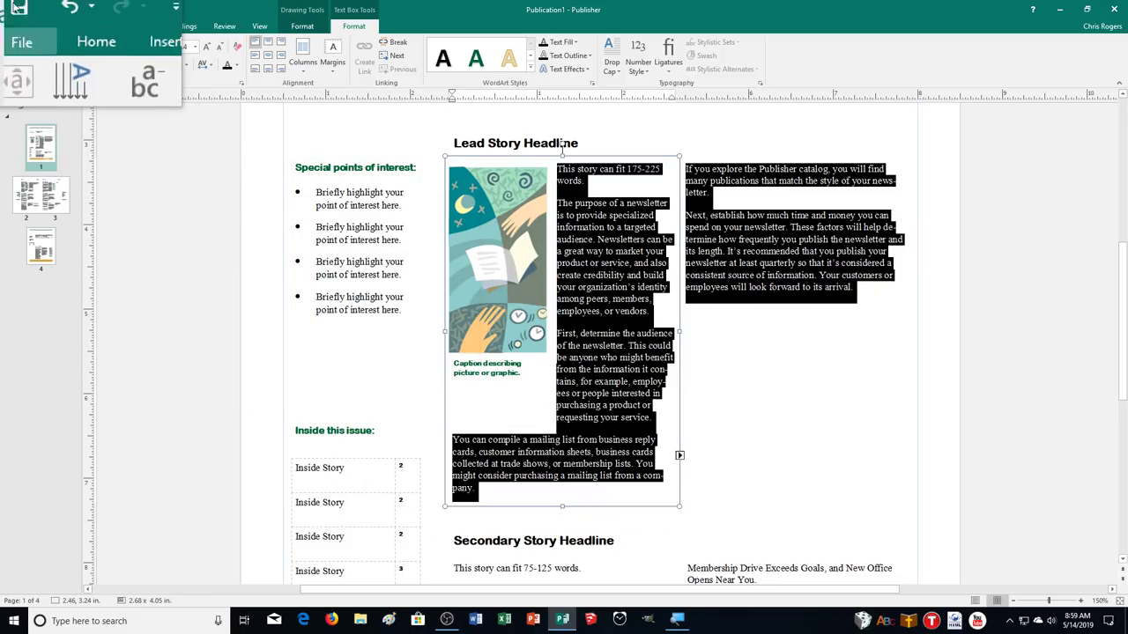
Step: Close the current publication without saving its changes
click(18, 27)
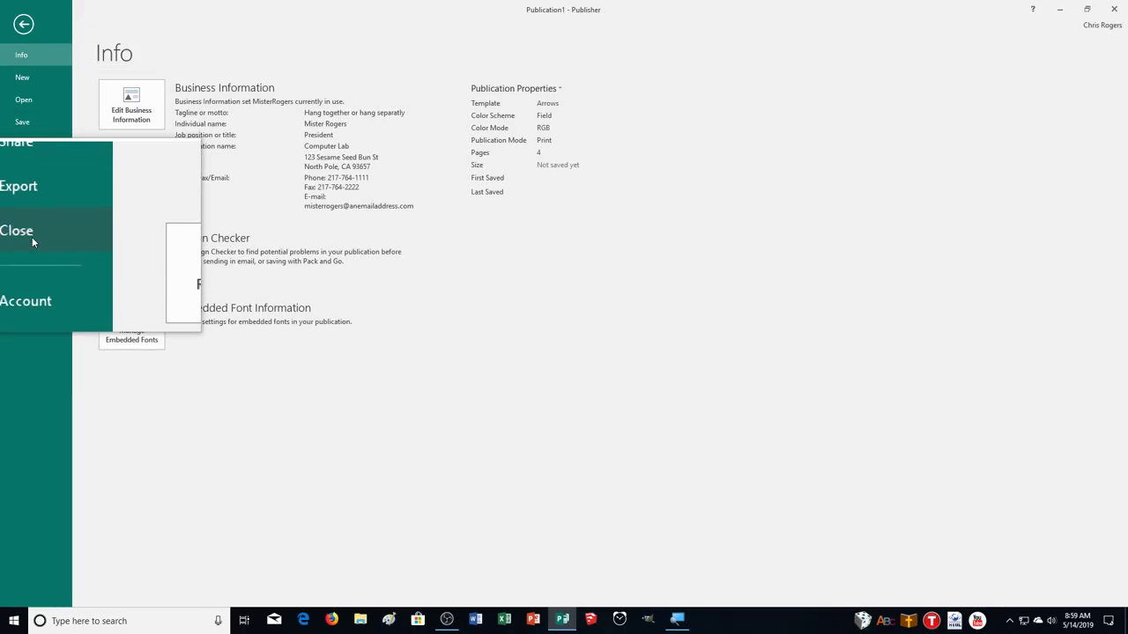
click(32, 238)
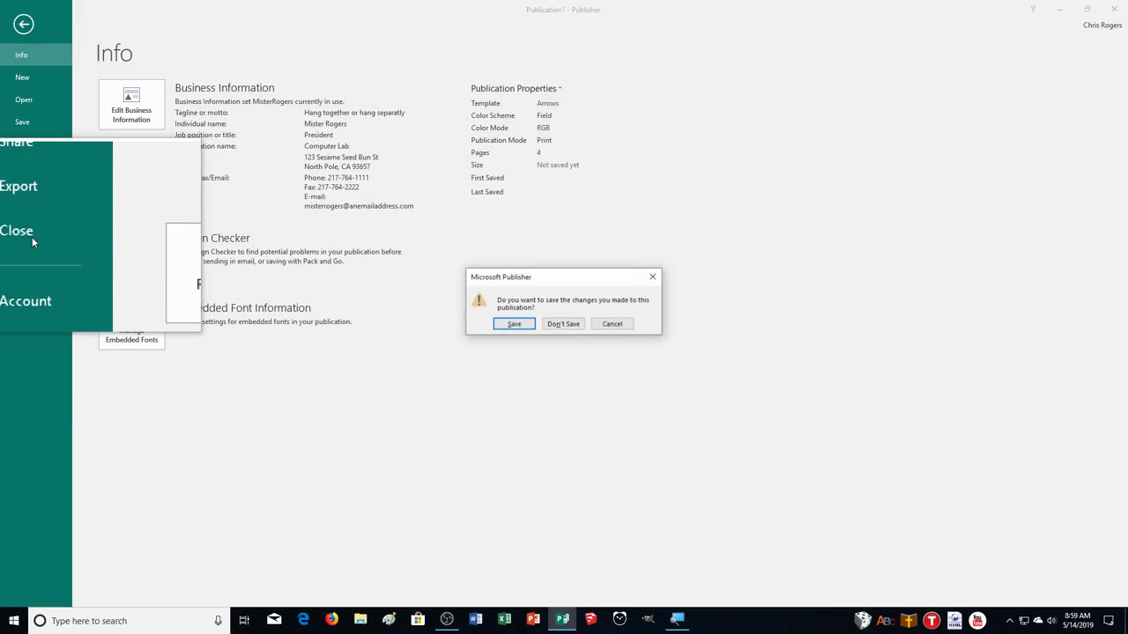
click(563, 323)
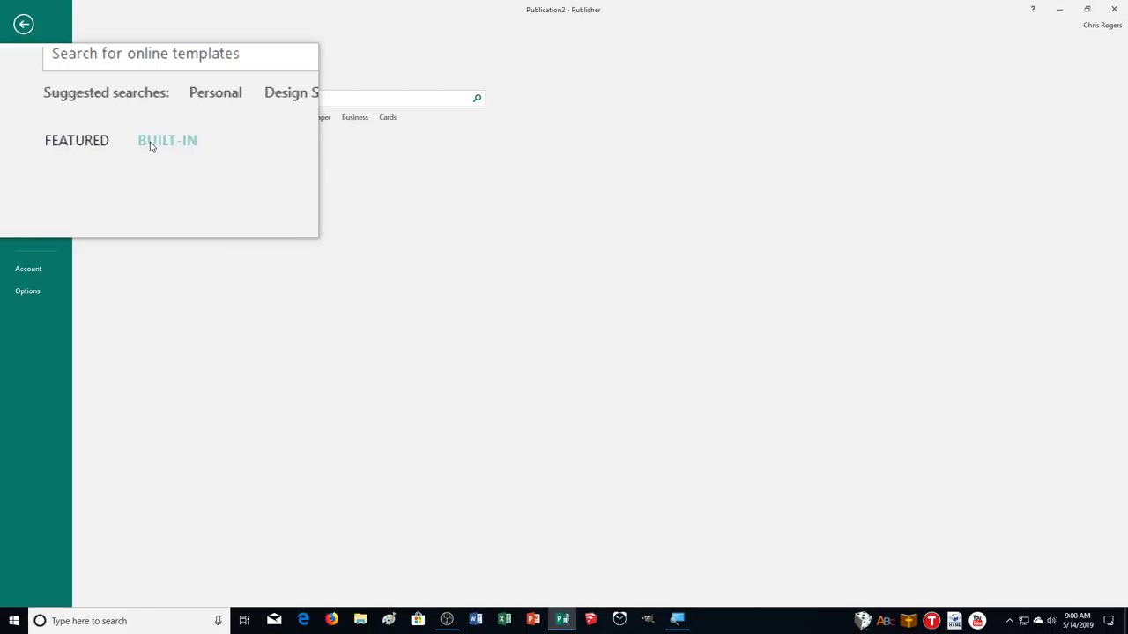
Step: Create a newsletter from the built-in Radial template with the Field color scheme, Galley font scheme, two-page spread and customer address included
click(151, 146)
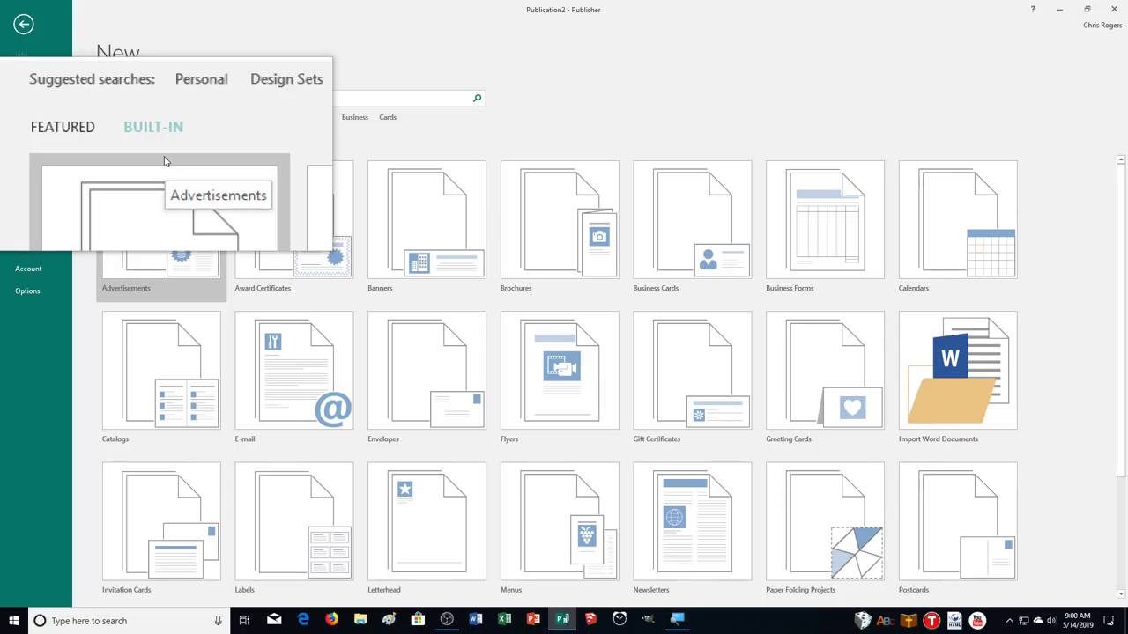
click(721, 497)
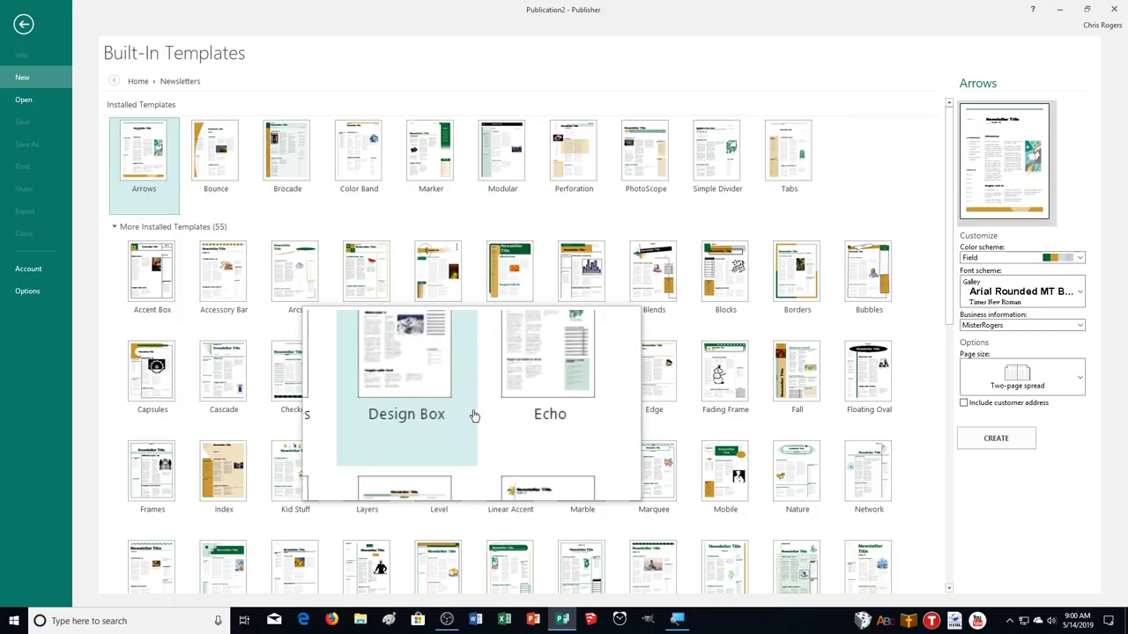
scroll(474, 414, down, 3)
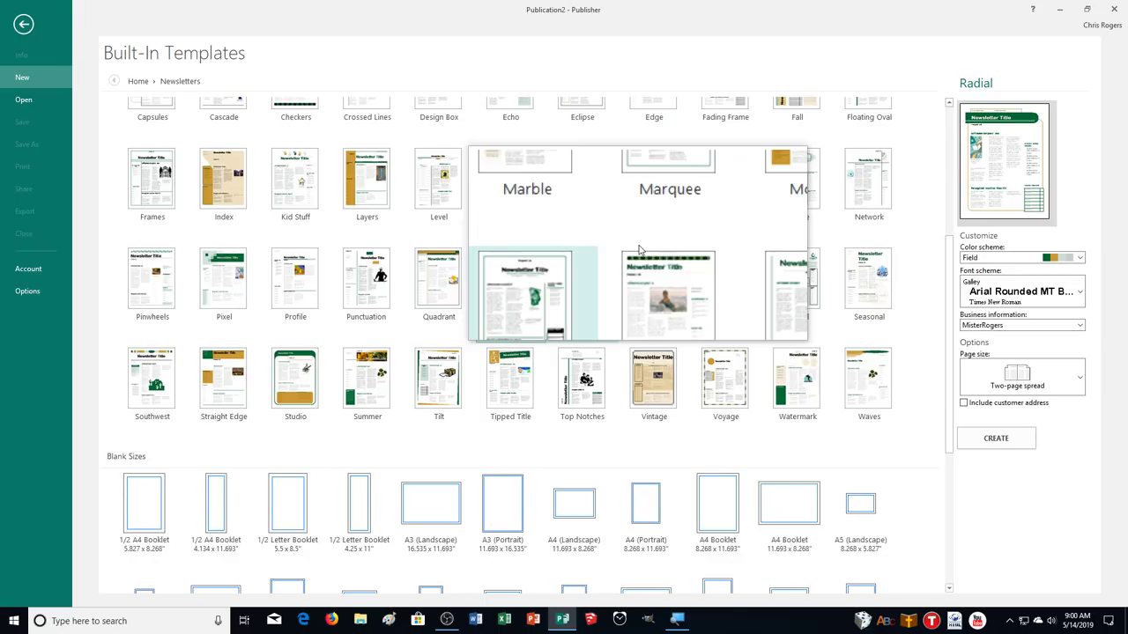
click(991, 258)
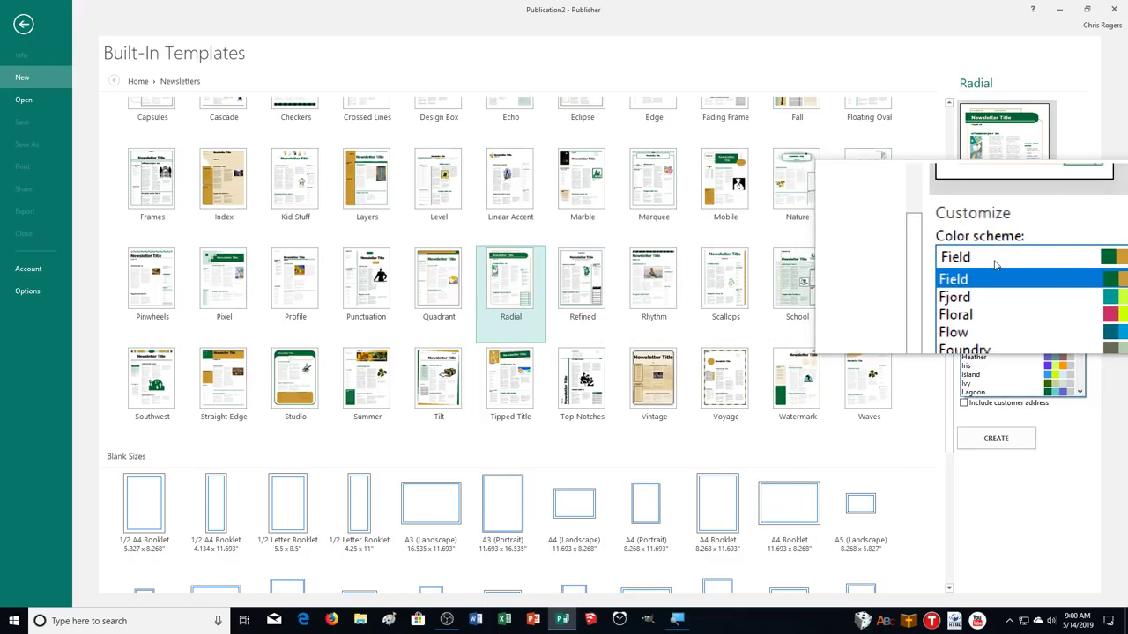
click(998, 269)
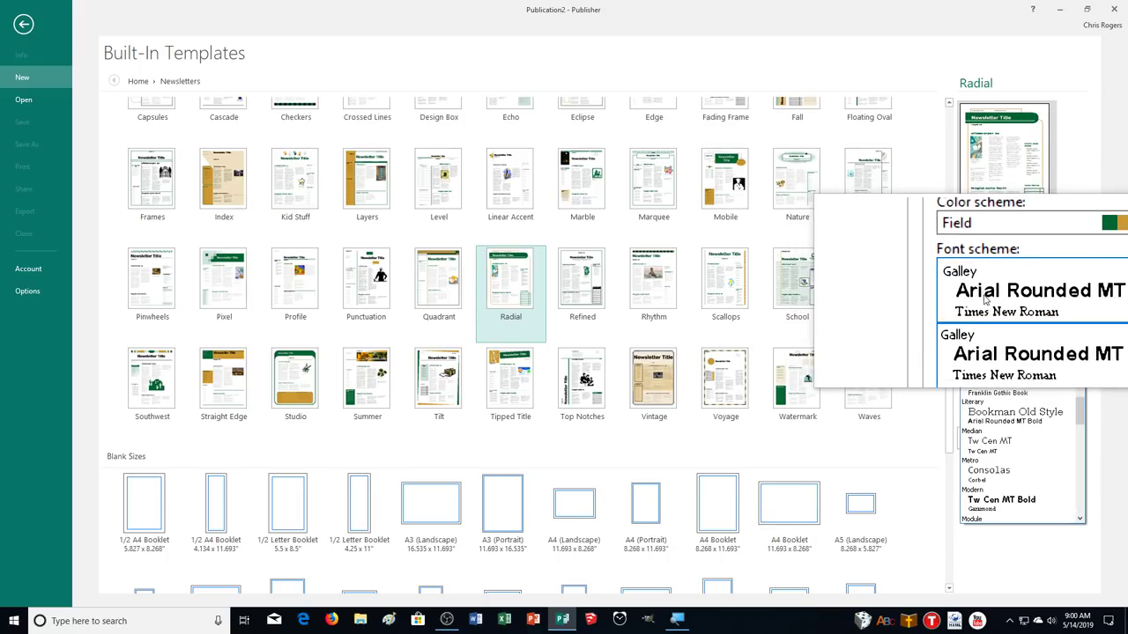
click(998, 296)
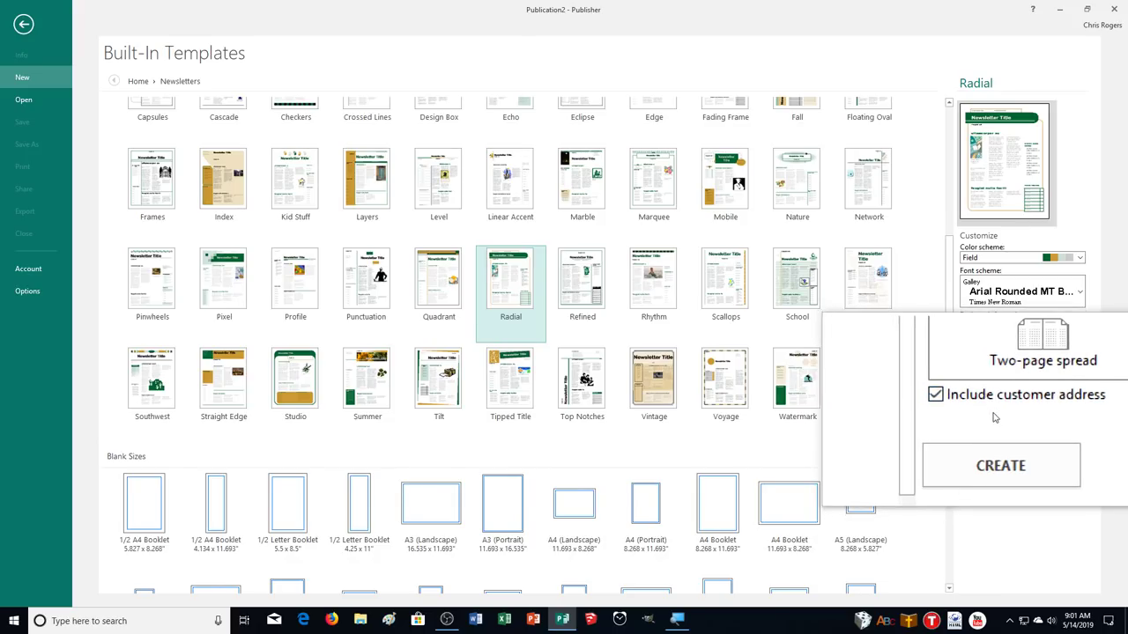
click(1013, 440)
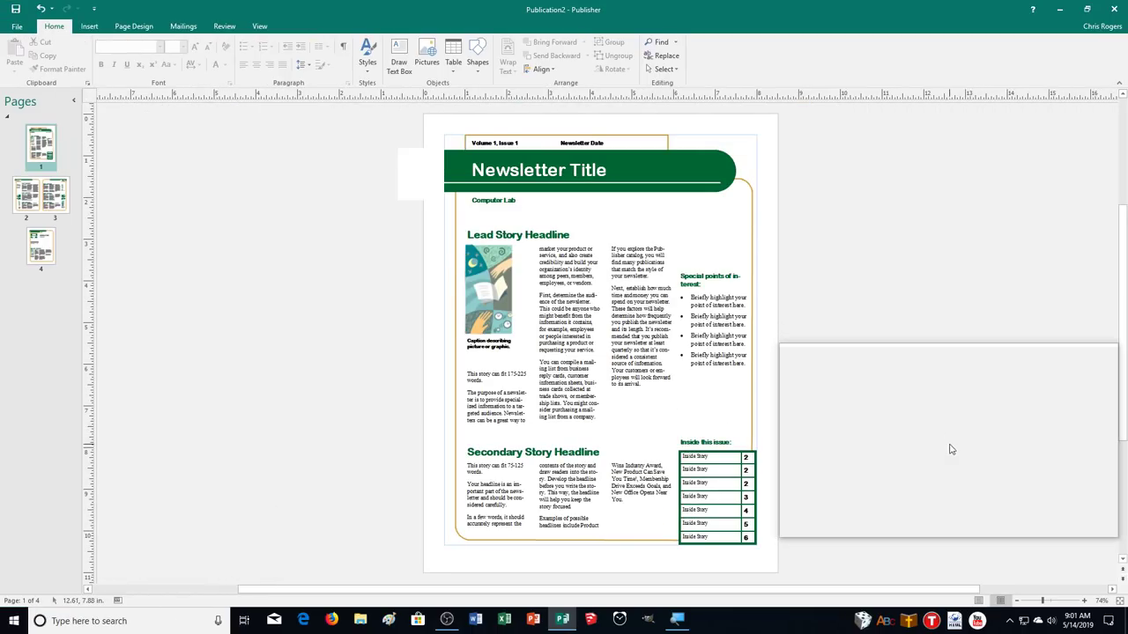
Step: Examine the lead story columns and the title area on page 1 of the new newsletter up close
click(1086, 601)
click(1085, 601)
click(1085, 601)
click(1086, 601)
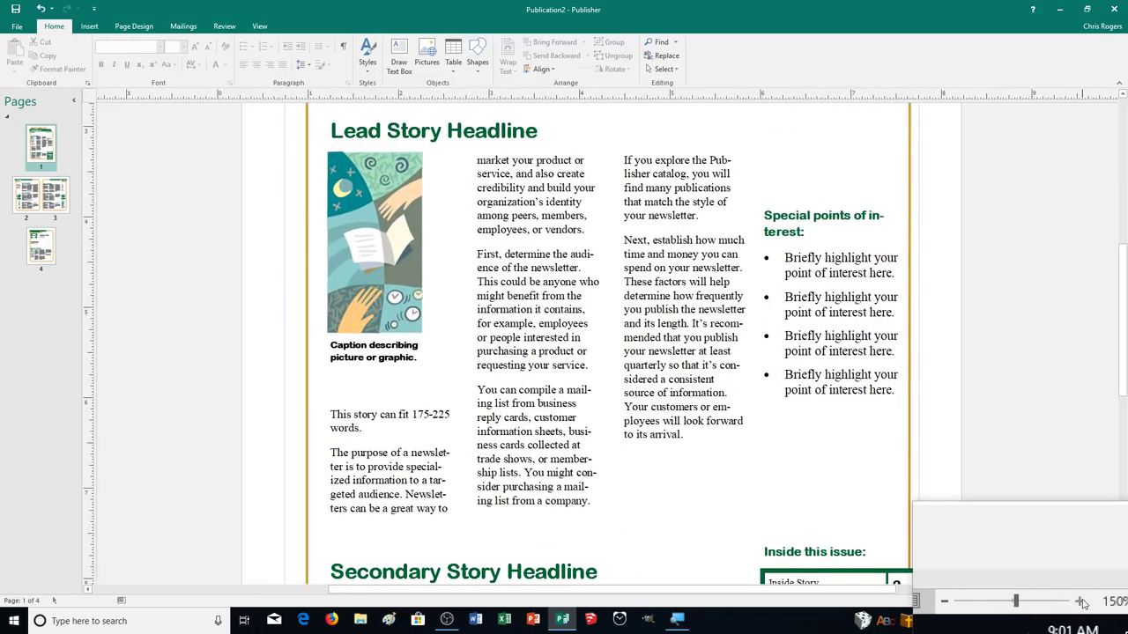
click(1082, 602)
scroll(808, 471, up, 5)
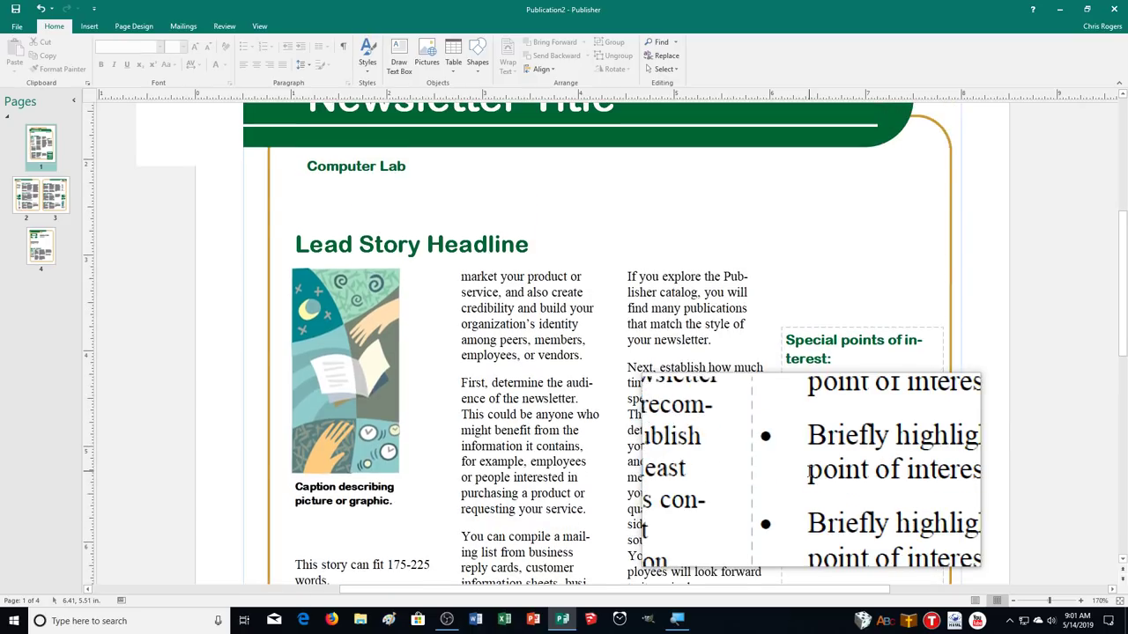
scroll(807, 470, up, 3)
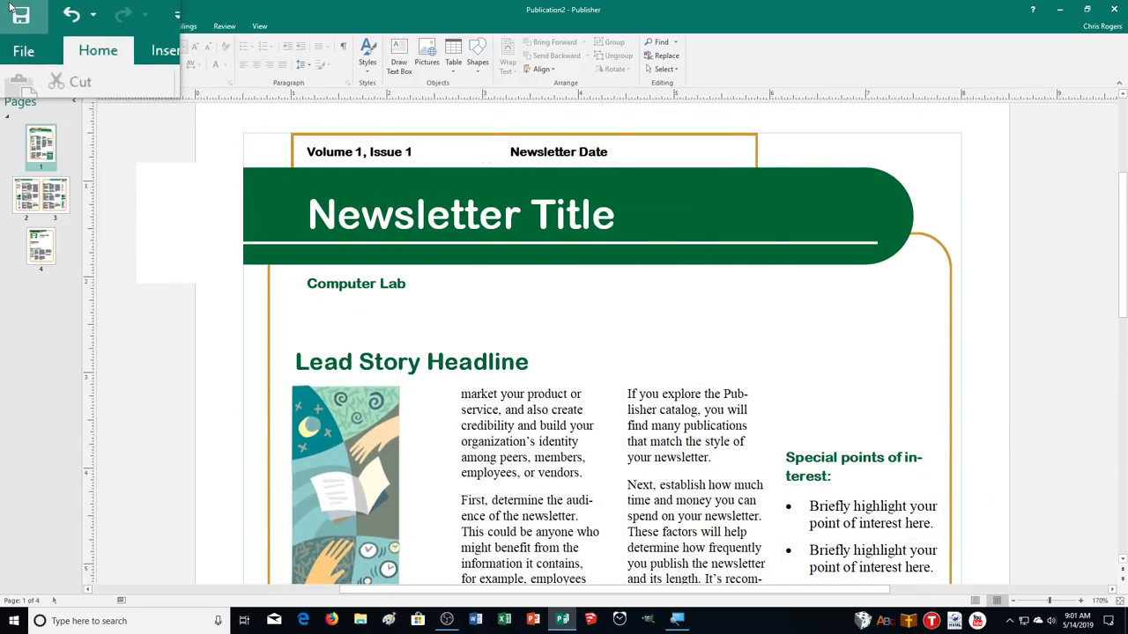
Step: Save the publication as 41NEWS_MR in the CADemonstration2 folder under Documents
click(9, 7)
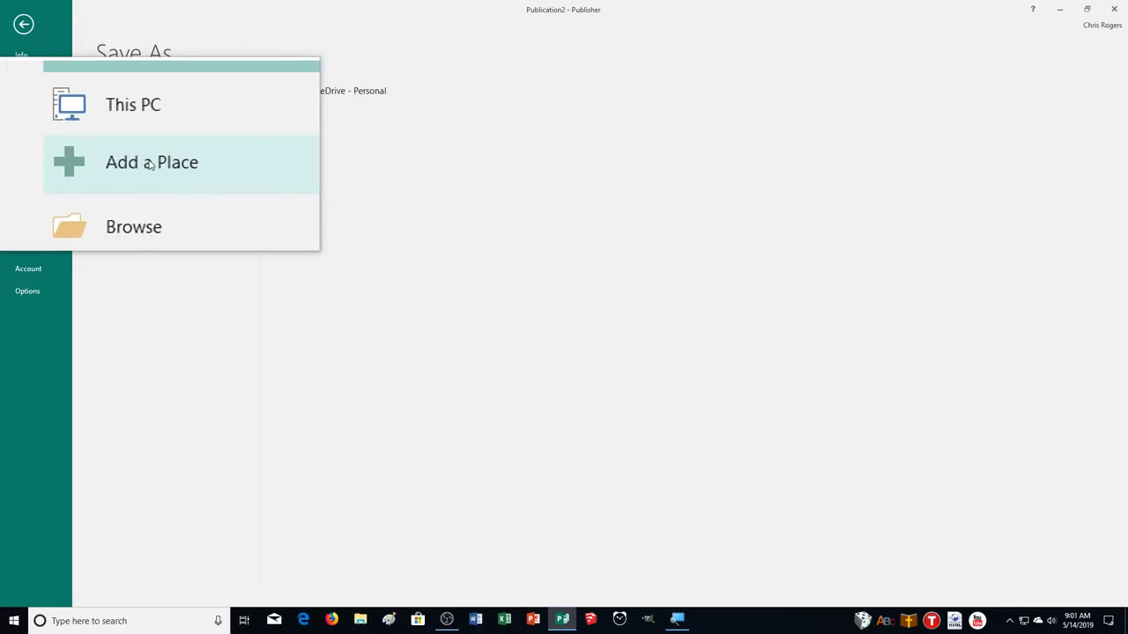
click(145, 194)
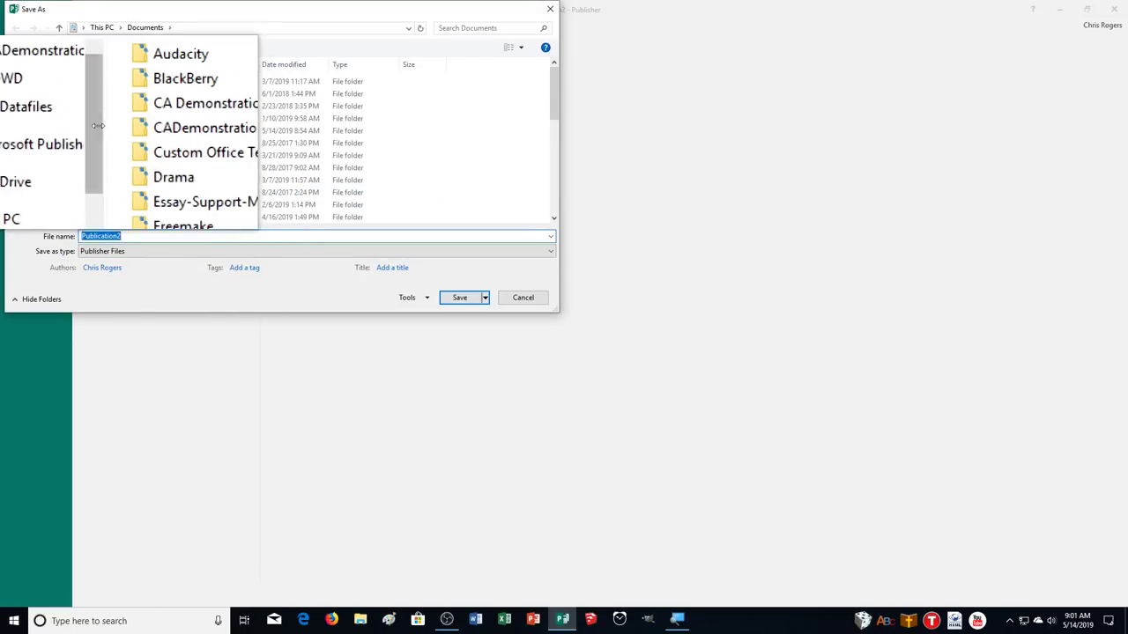
double_click(154, 132)
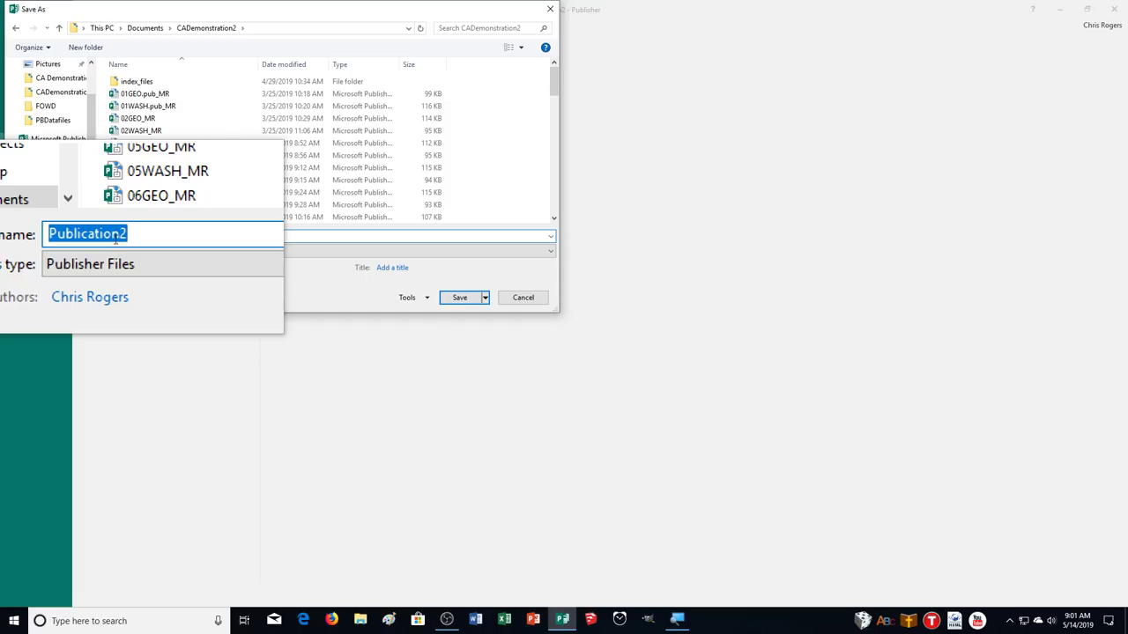
text(41NEWS_MR)
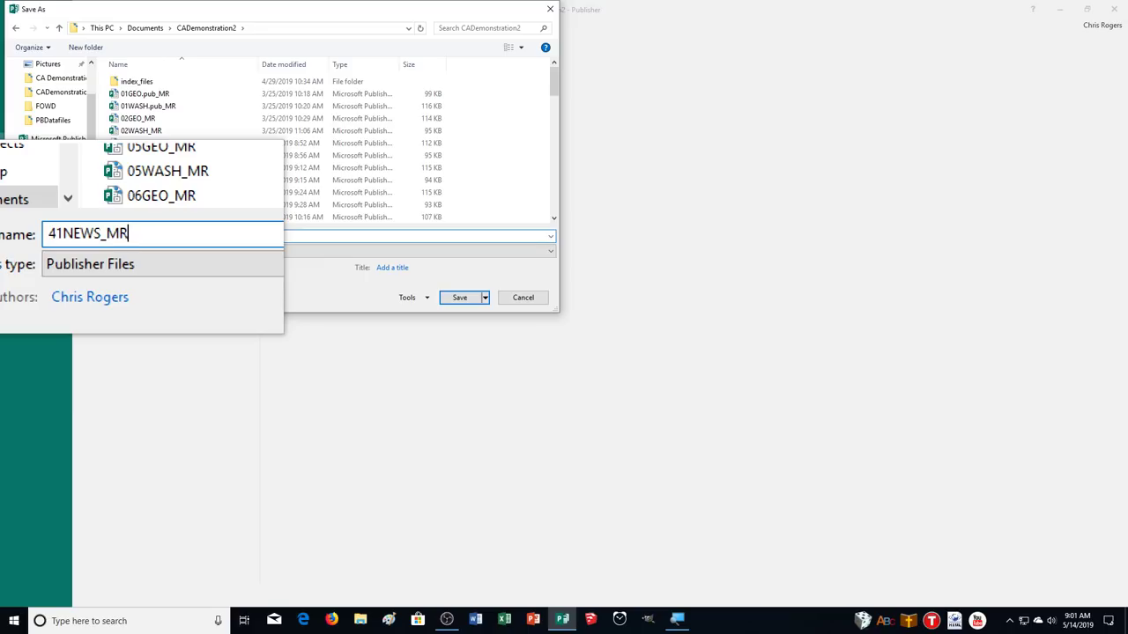
key(Return)
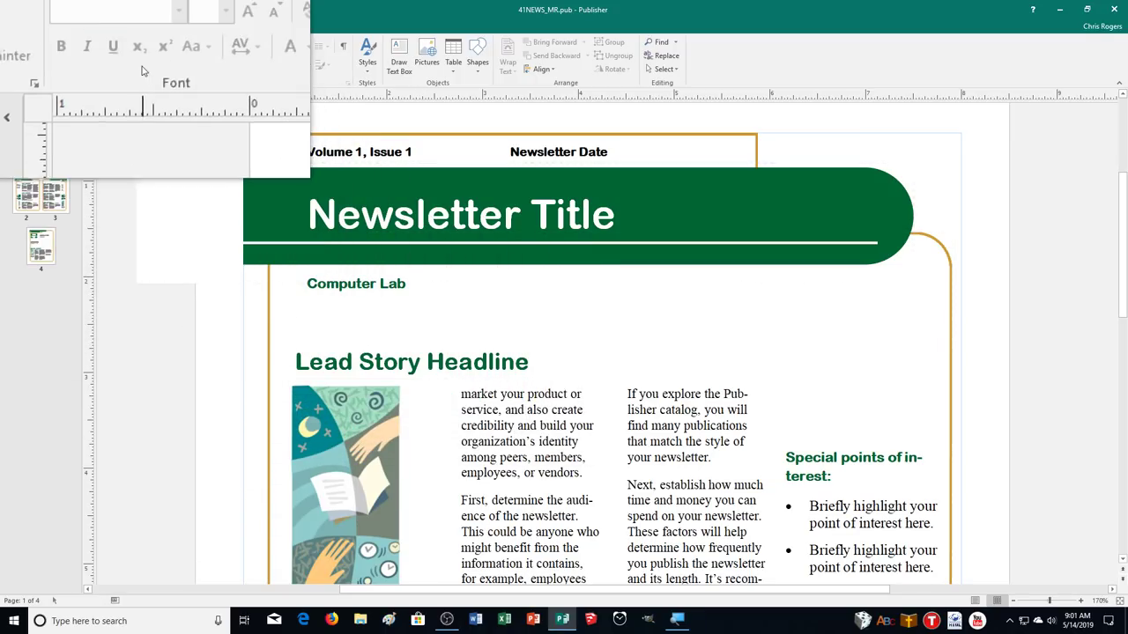
Step: Set the page content of page 1 to 2 columns
click(135, 32)
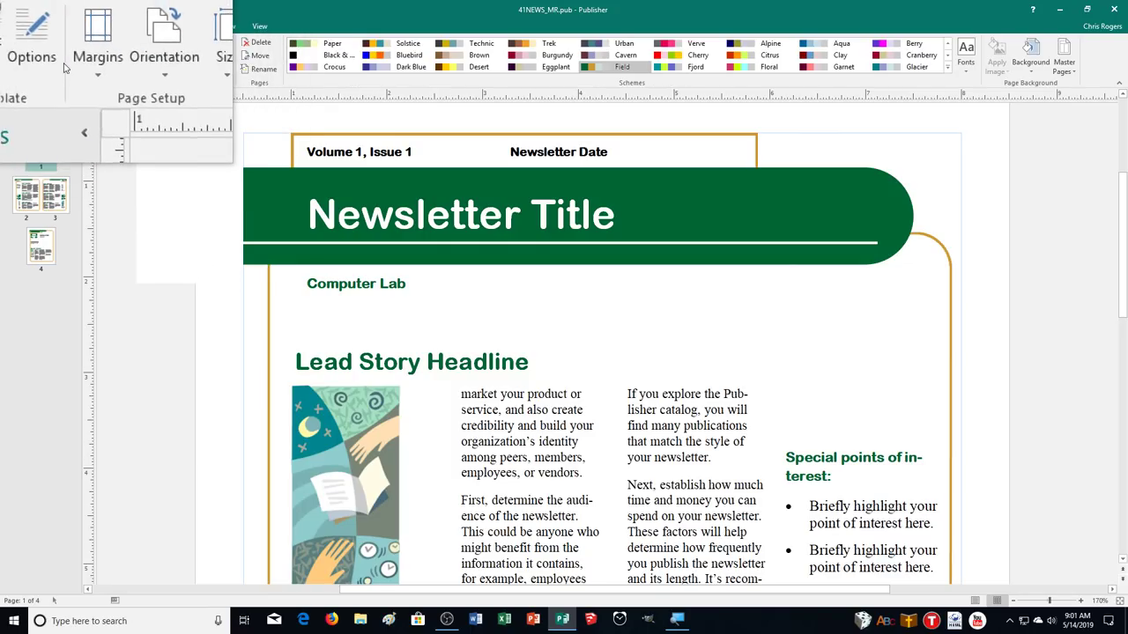
click(37, 66)
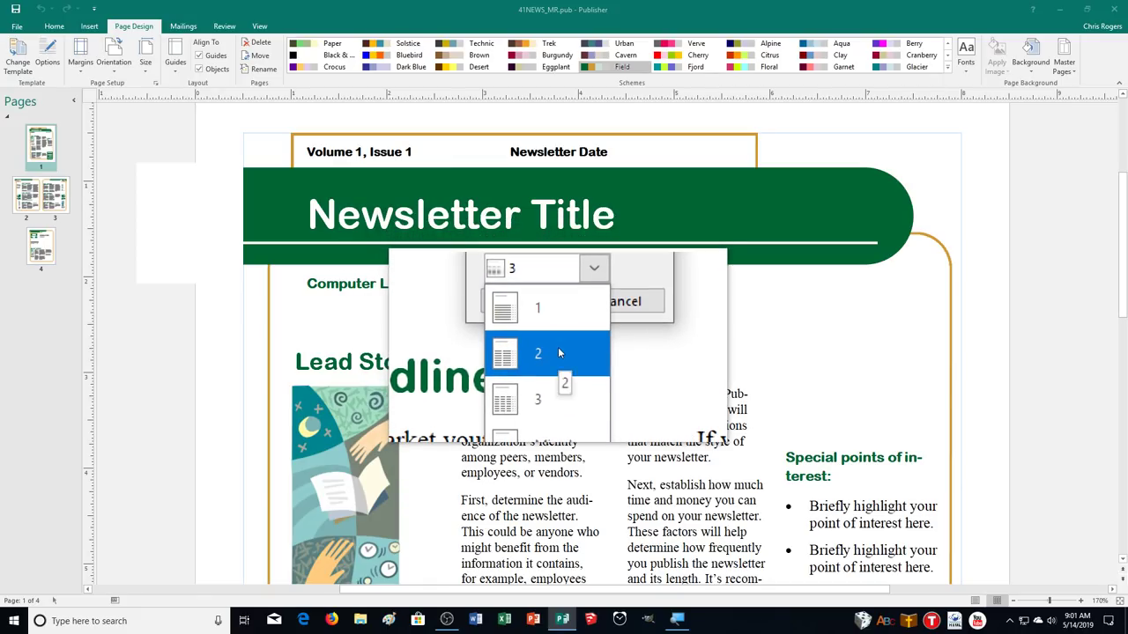
click(555, 354)
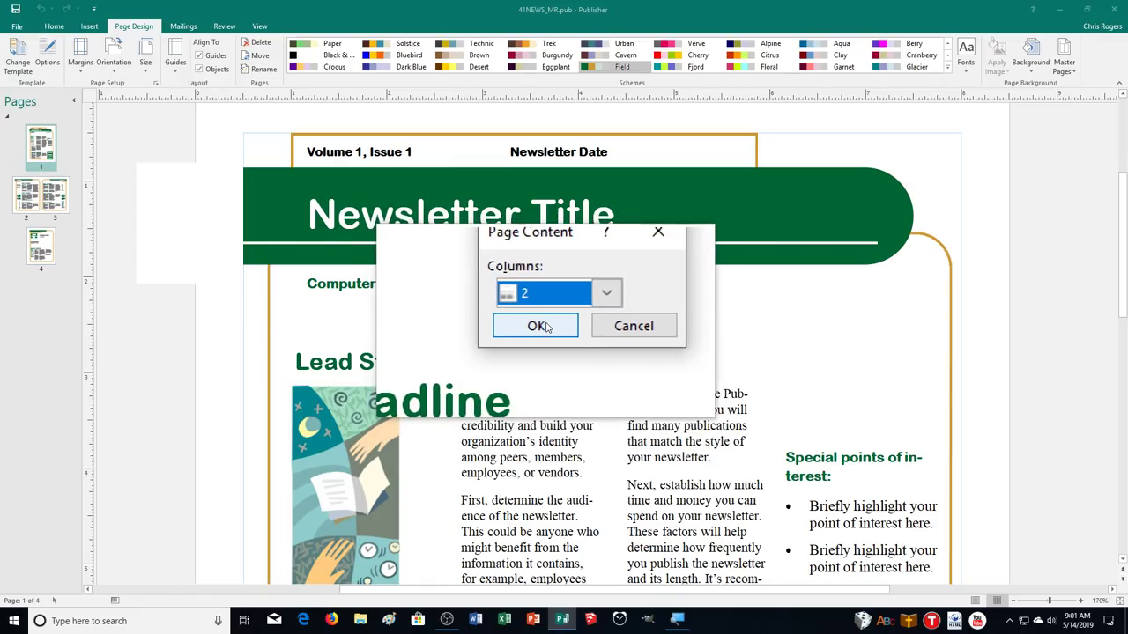
click(546, 328)
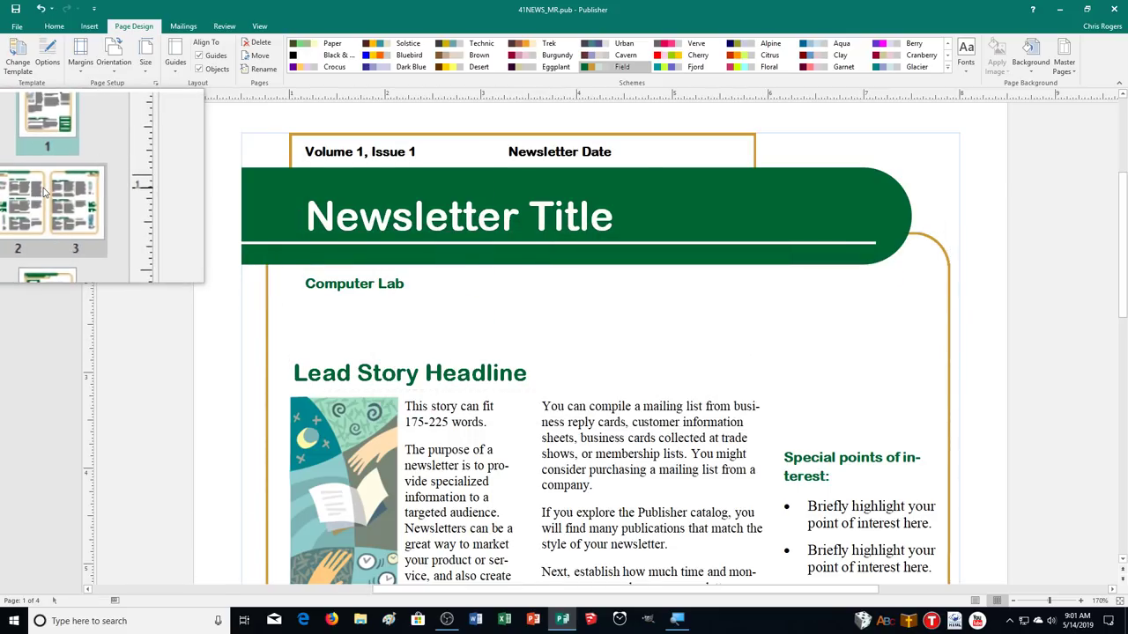
Step: Go to the spread of pages 2 and 3 and set the left inside page's content to 2 columns
click(40, 195)
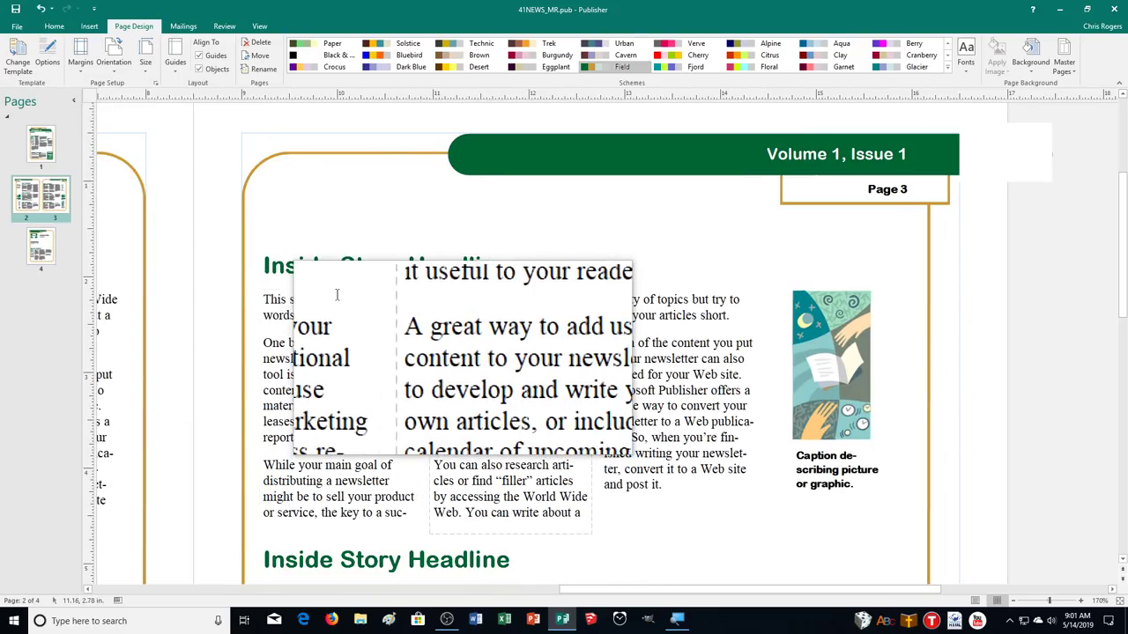
click(49, 56)
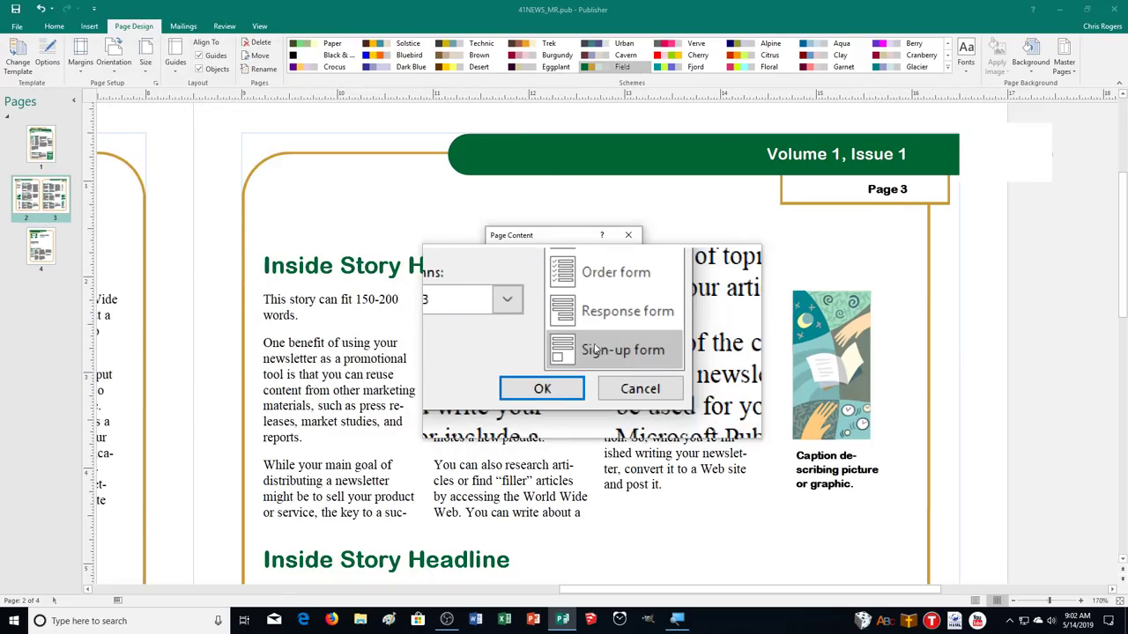
click(616, 365)
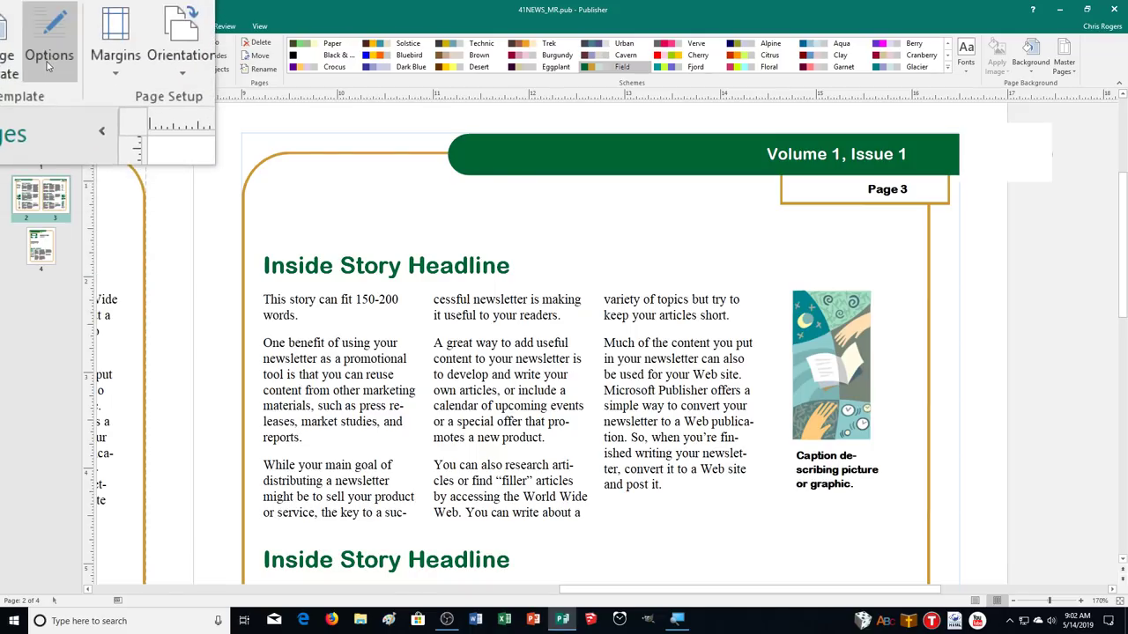
click(49, 57)
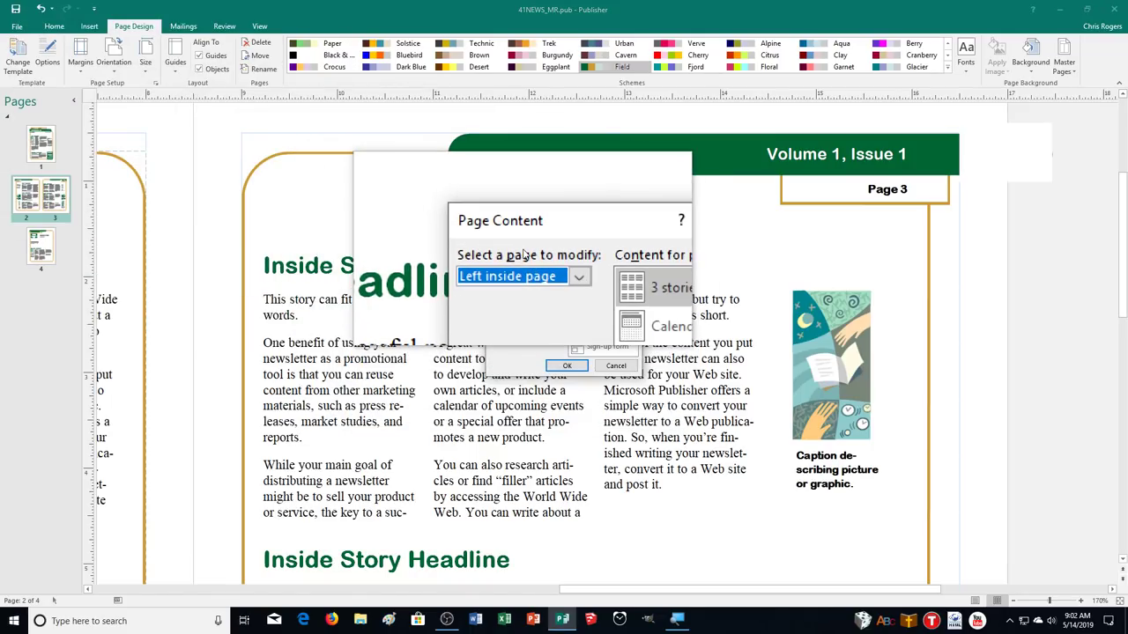
click(546, 326)
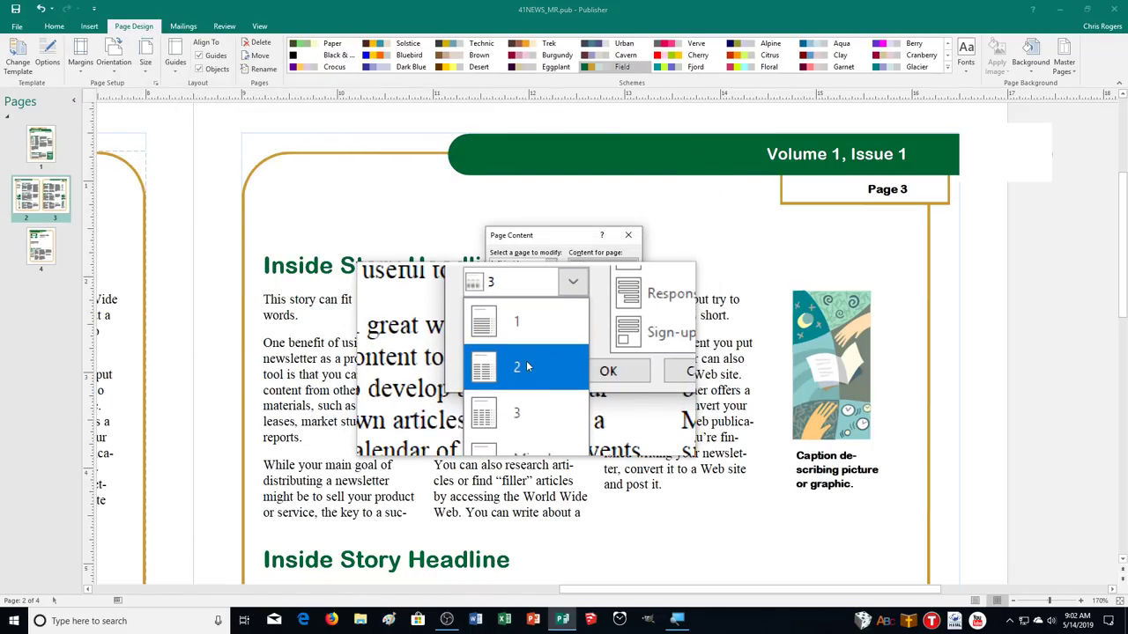
click(520, 368)
click(558, 368)
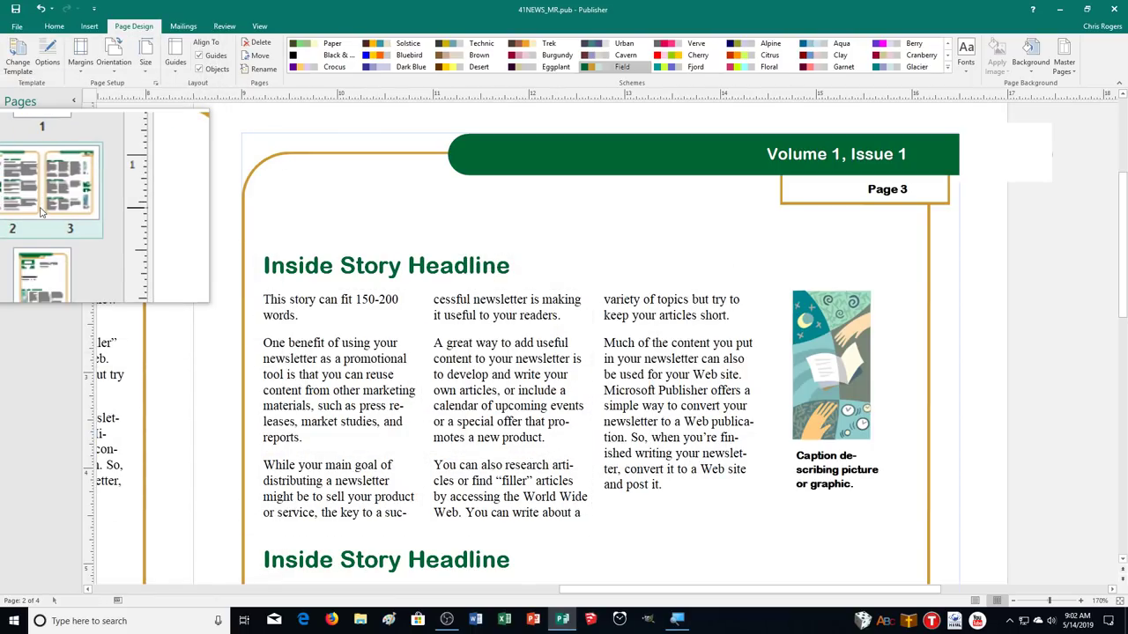
Step: Set the right inside page's content to 2 columns
click(46, 57)
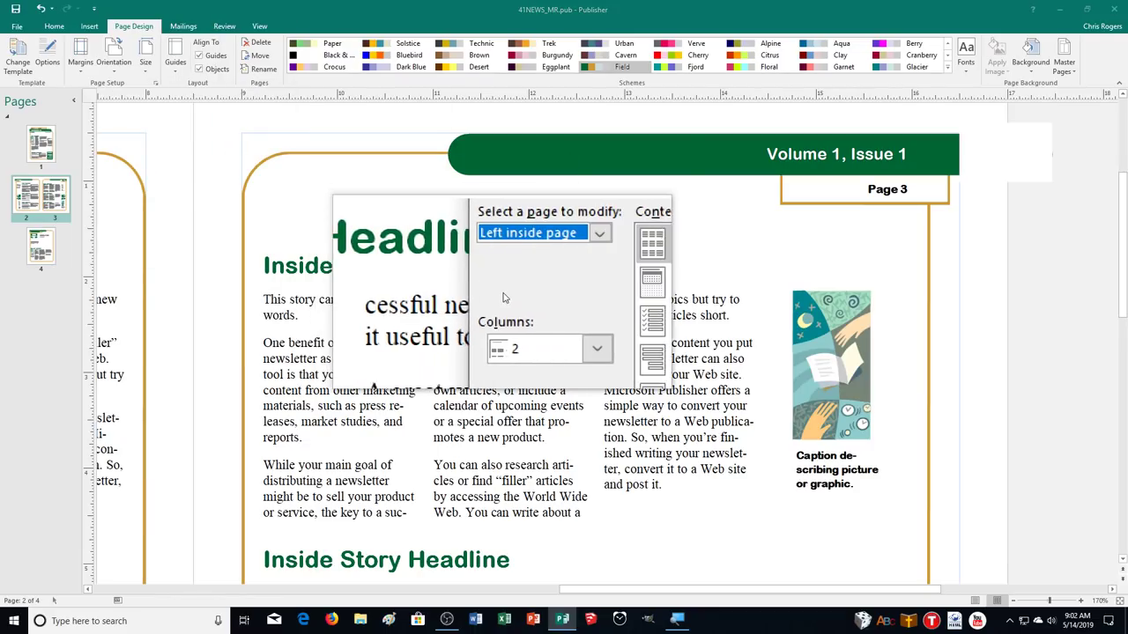
click(526, 262)
click(511, 287)
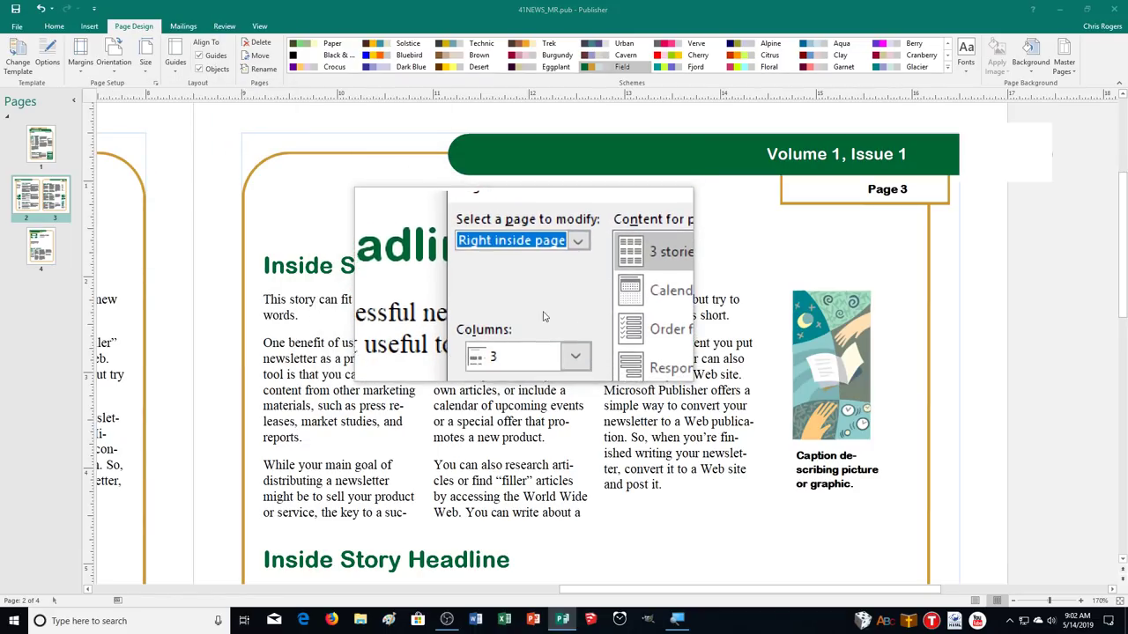
click(529, 316)
click(527, 360)
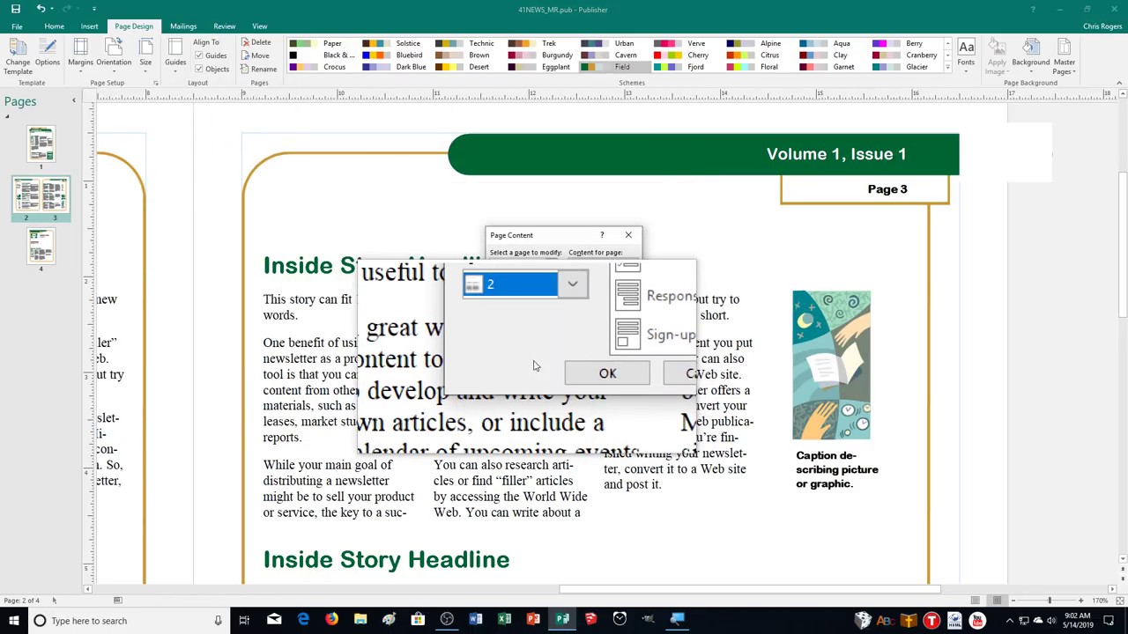
click(562, 362)
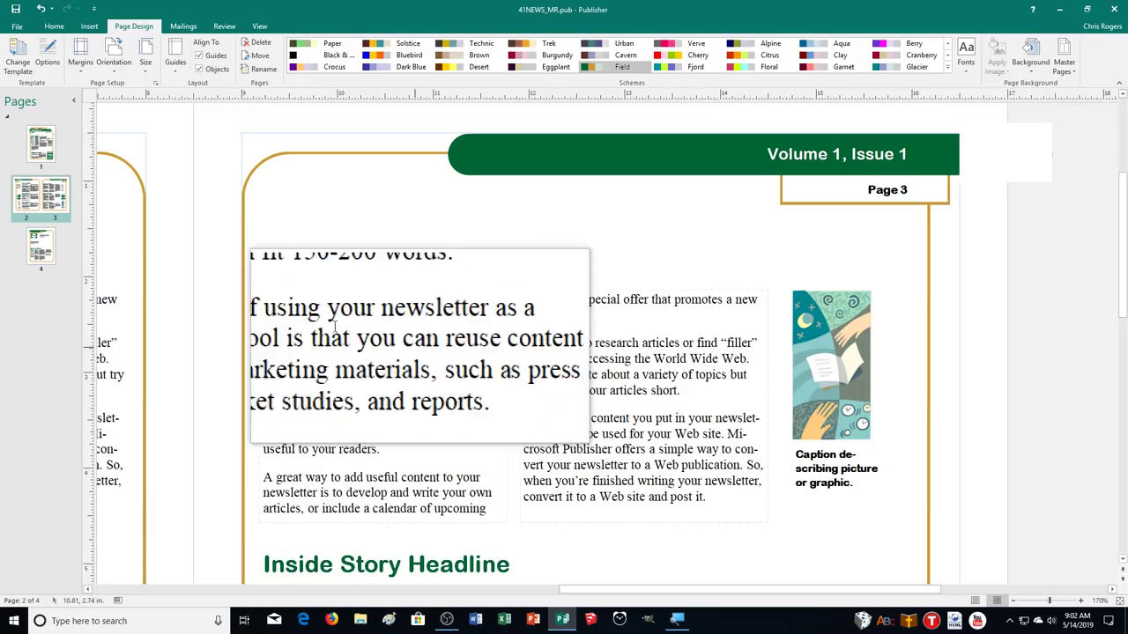
Step: Go to page 4 and set its page content to 2 columns
click(41, 250)
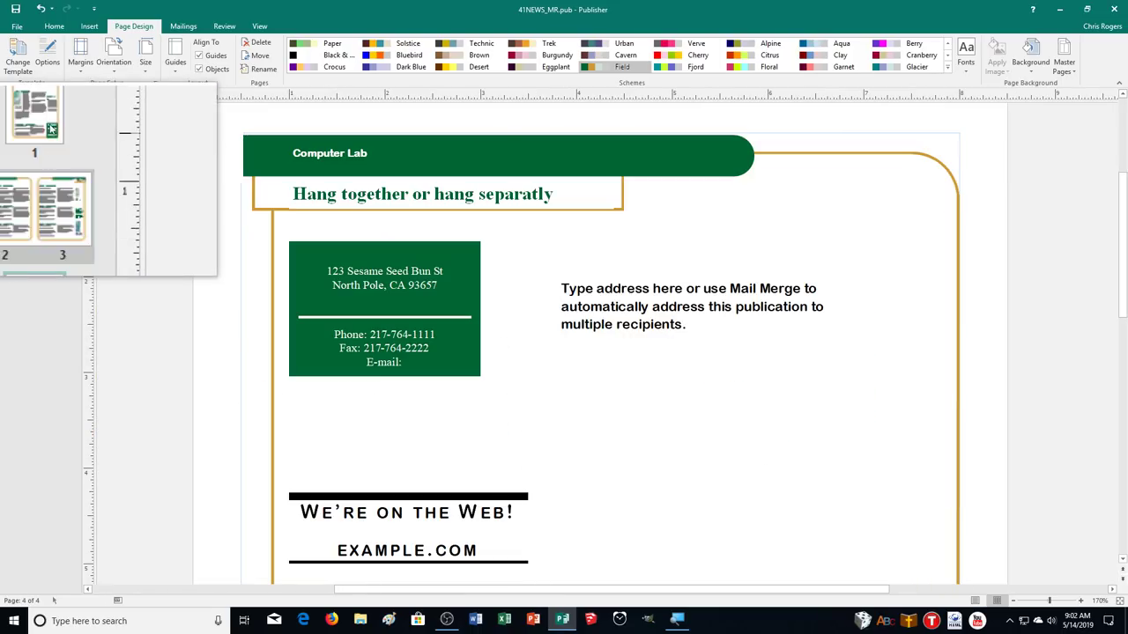
click(48, 57)
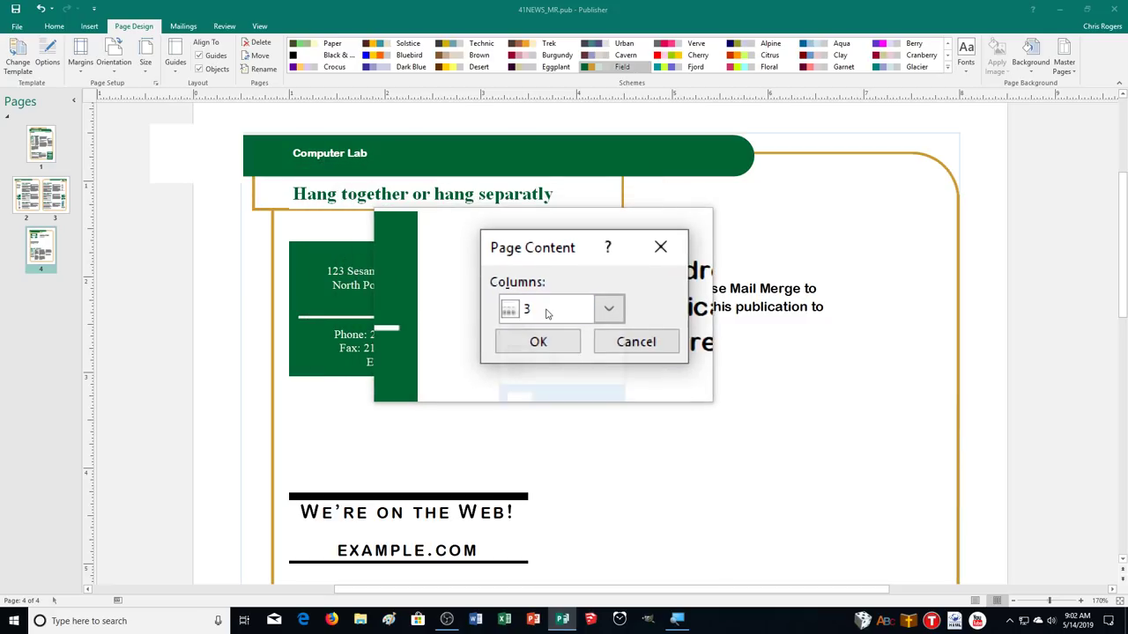
click(546, 315)
click(547, 352)
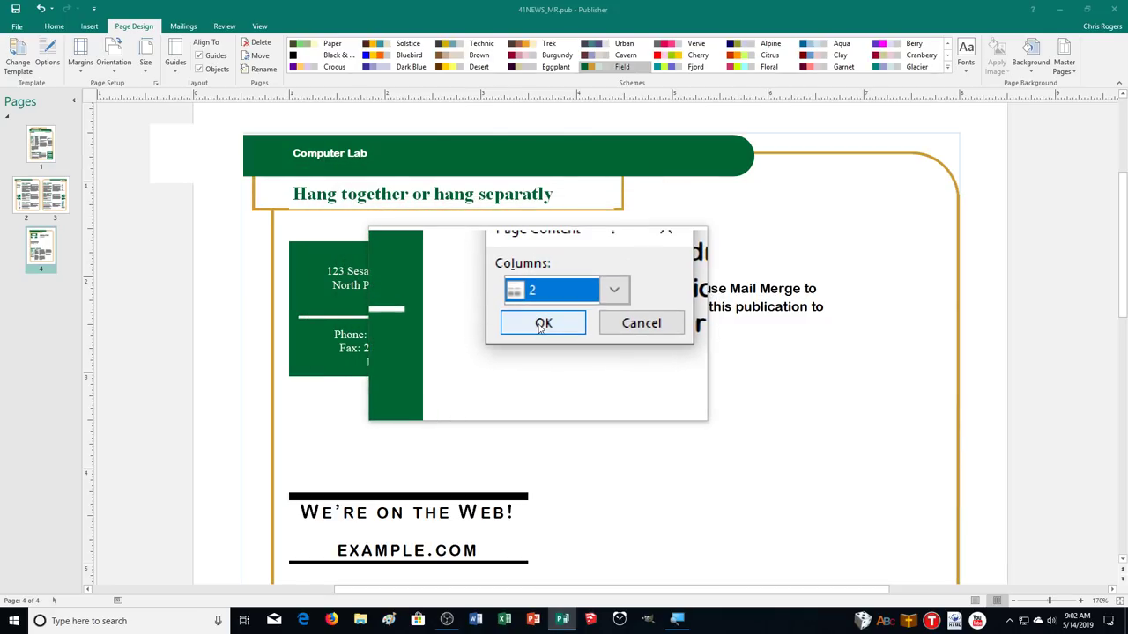
click(536, 319)
Step: Return to the spread of pages 2 and 3 and change the left inside page's content to a calendar
click(28, 153)
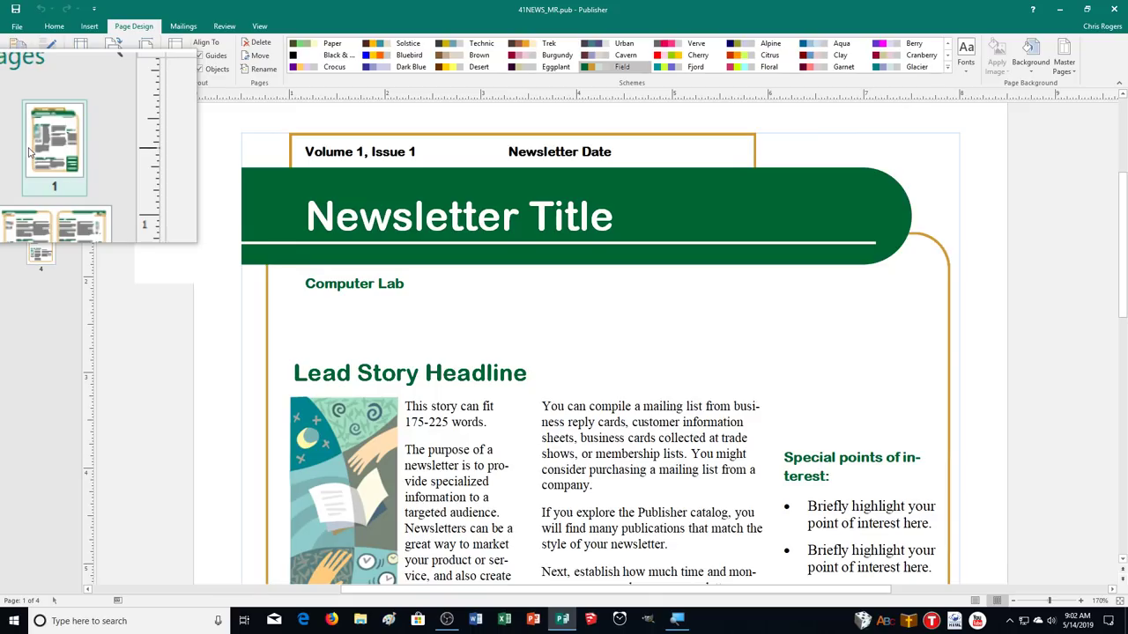
click(29, 205)
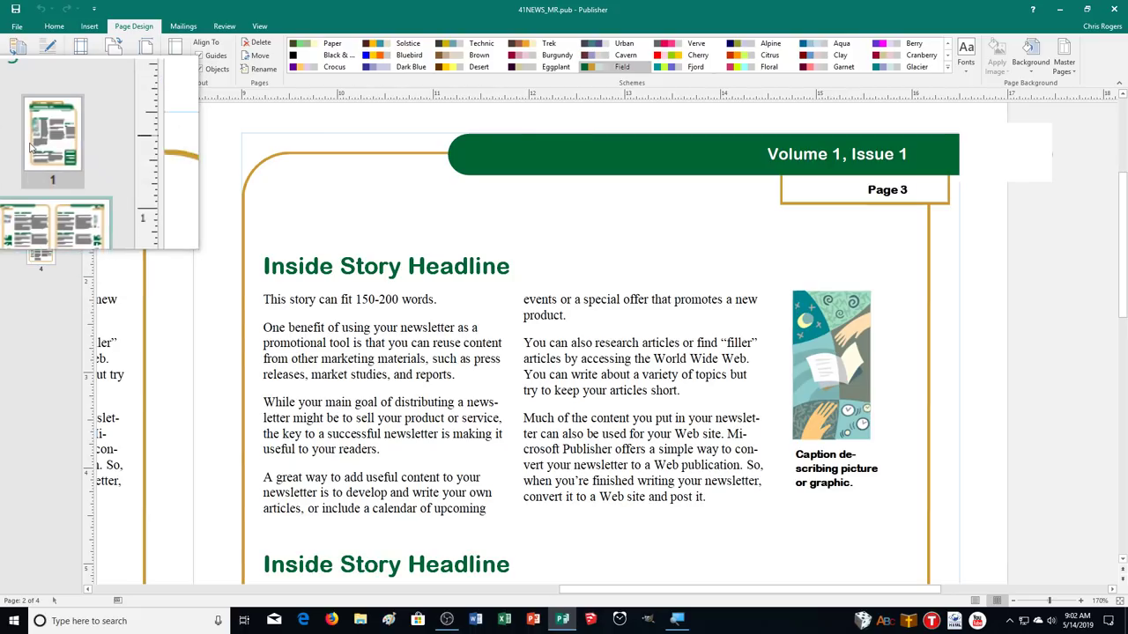
click(47, 57)
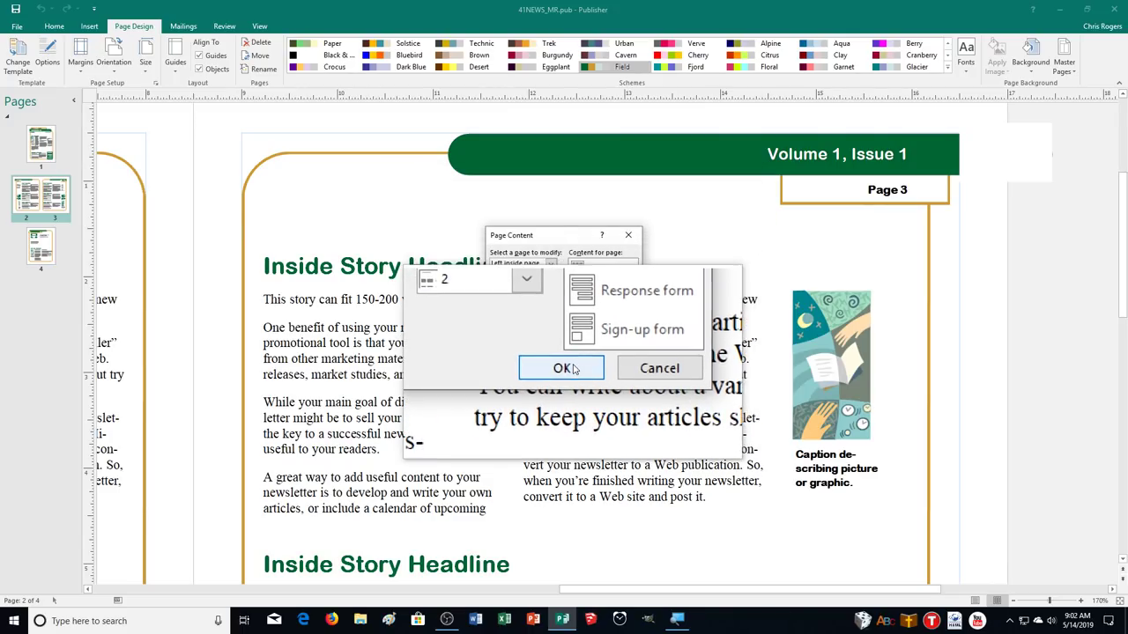
click(572, 366)
drag(650, 587, 441, 546)
scroll(864, 476, down, 4)
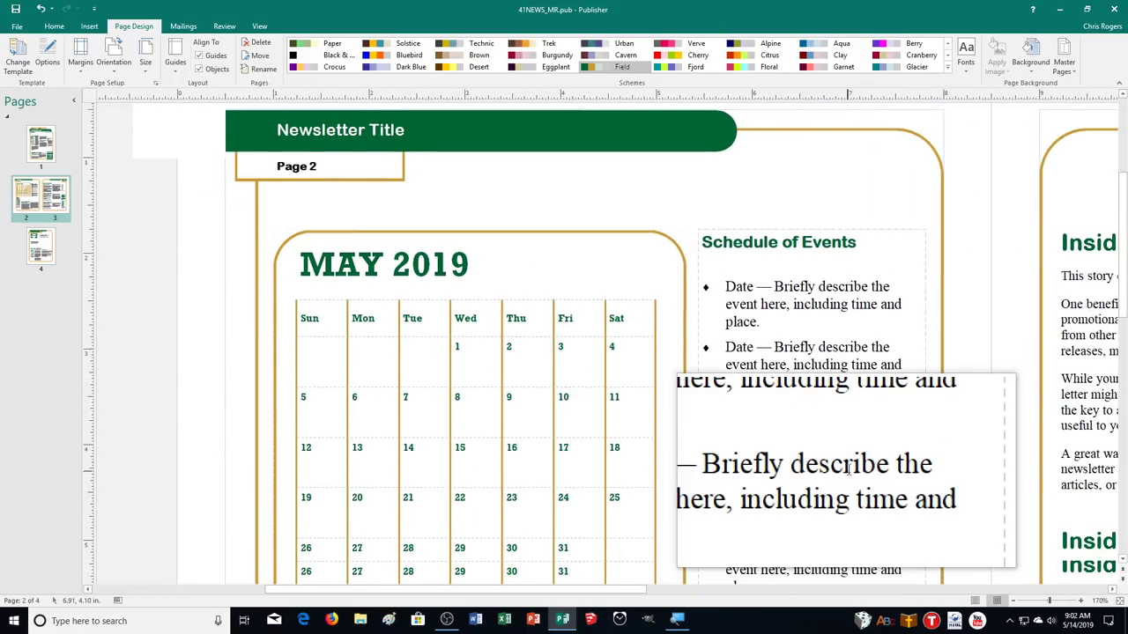
scroll(890, 430, down, 1)
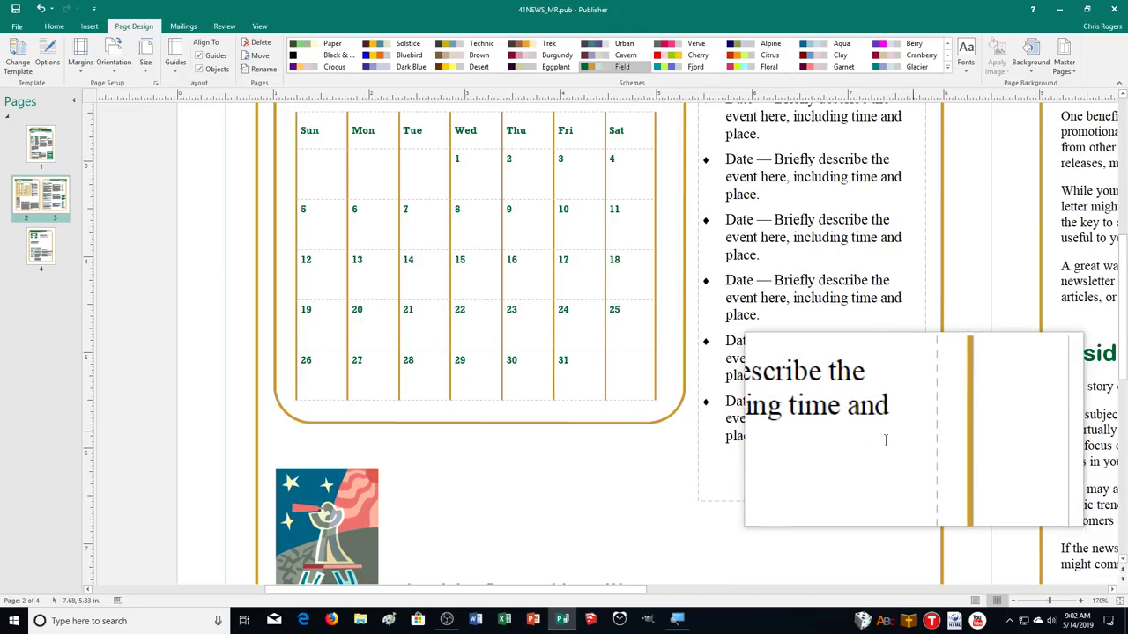
Step: Replace the newsletter title placeholder on page 1 with "Art Update"
click(50, 159)
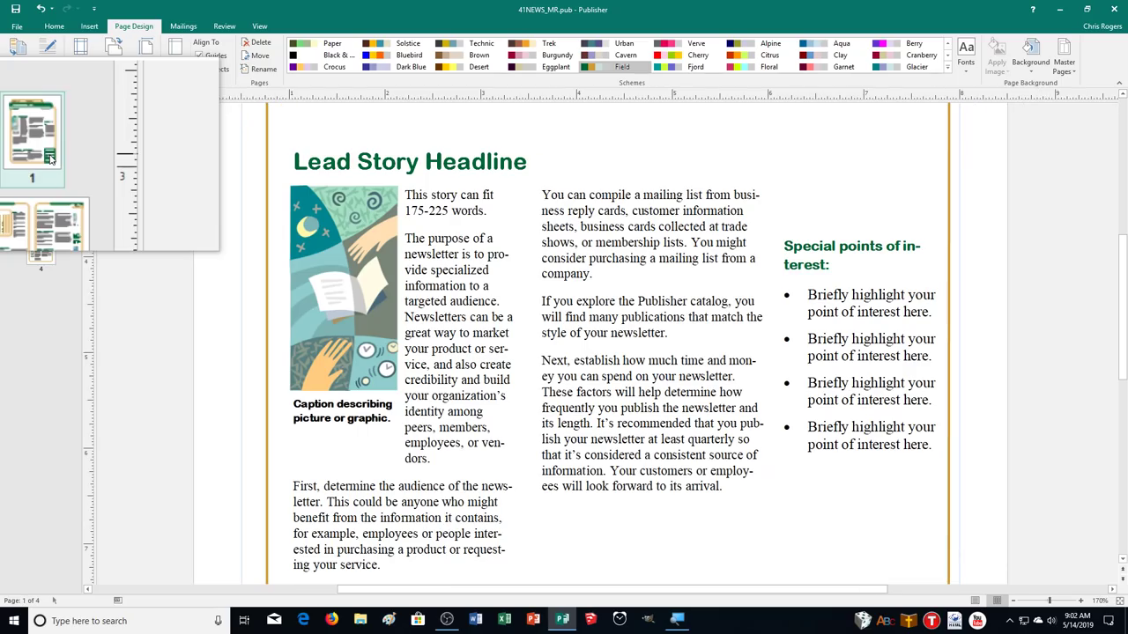
scroll(503, 368, up, 5)
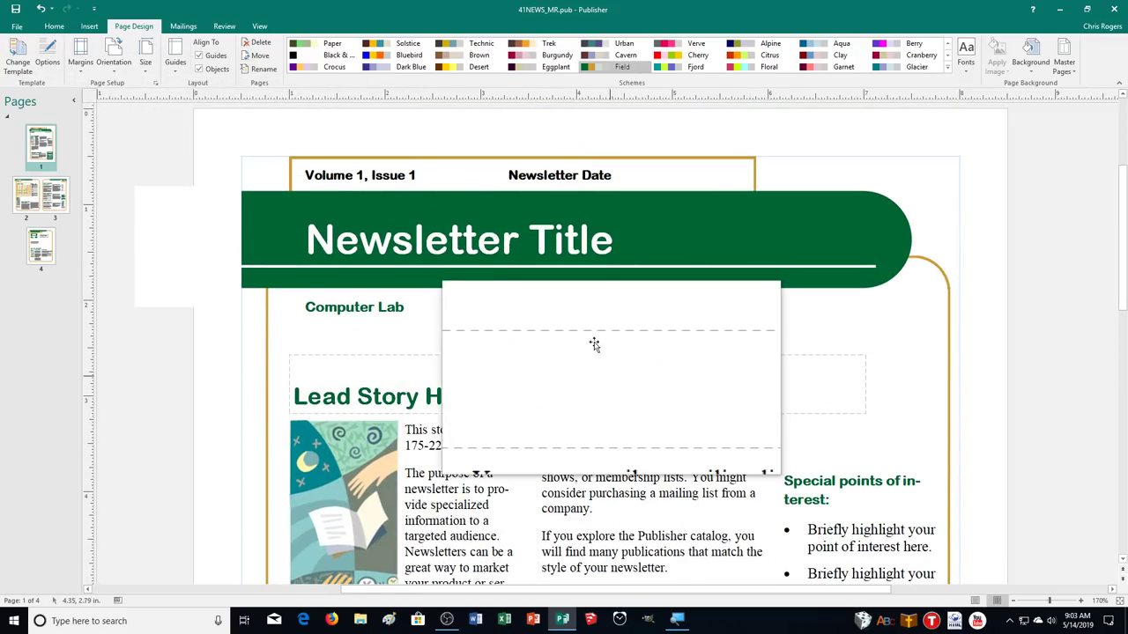
triple_click(586, 242)
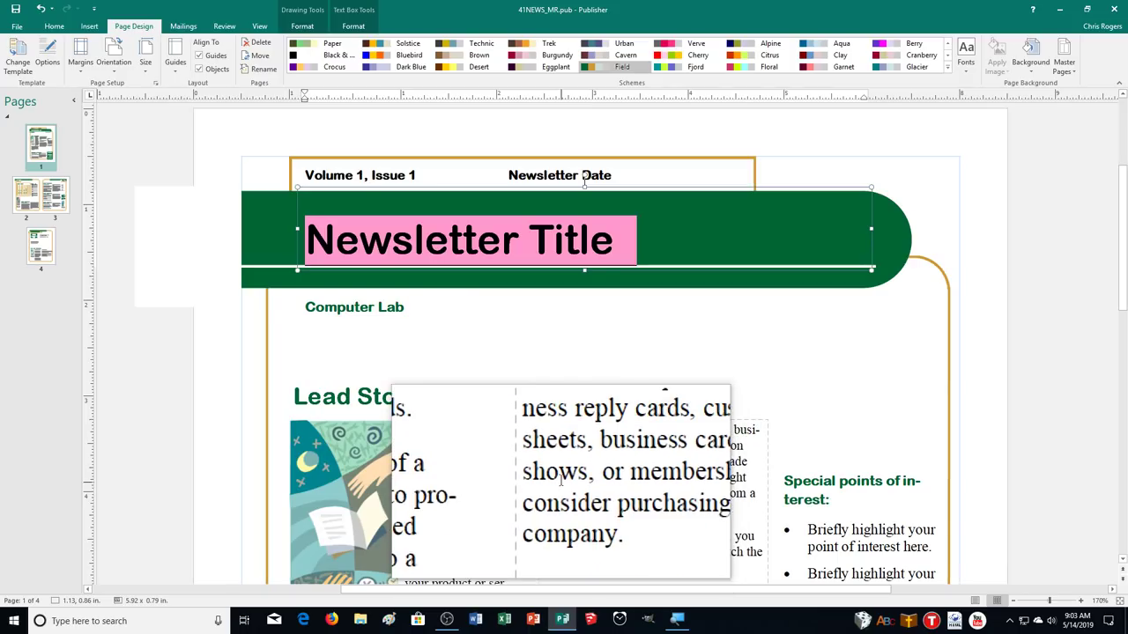
text(Art Update)
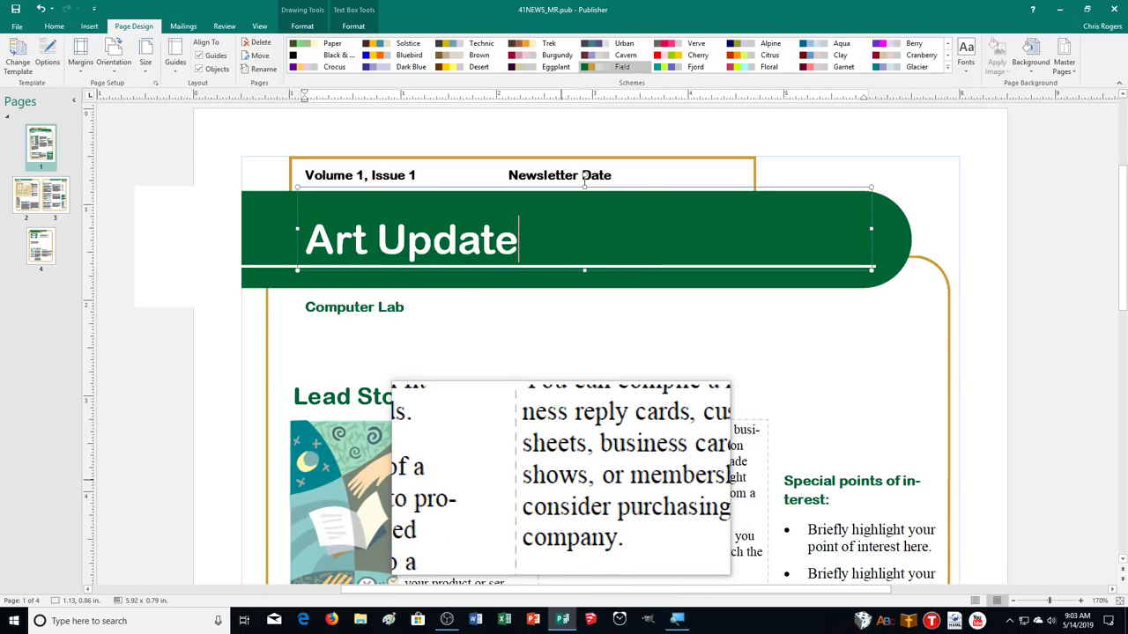
Step: Replace the organization name below the title with "Arts and Crafts Unlimited"
click(353, 320)
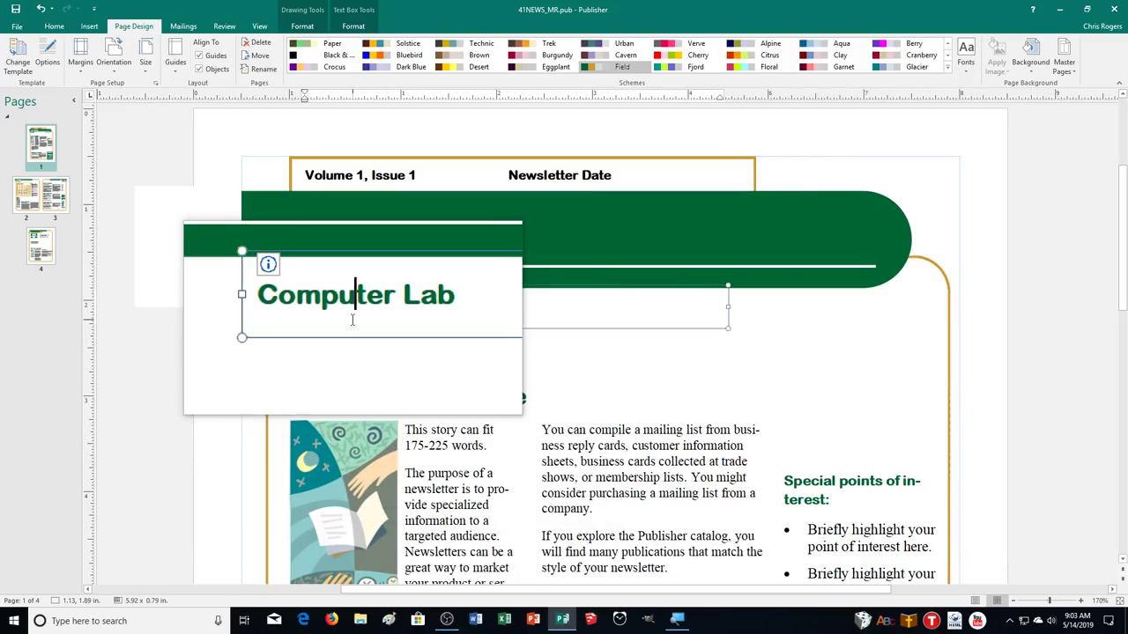
click(401, 320)
drag(401, 320, 336, 310)
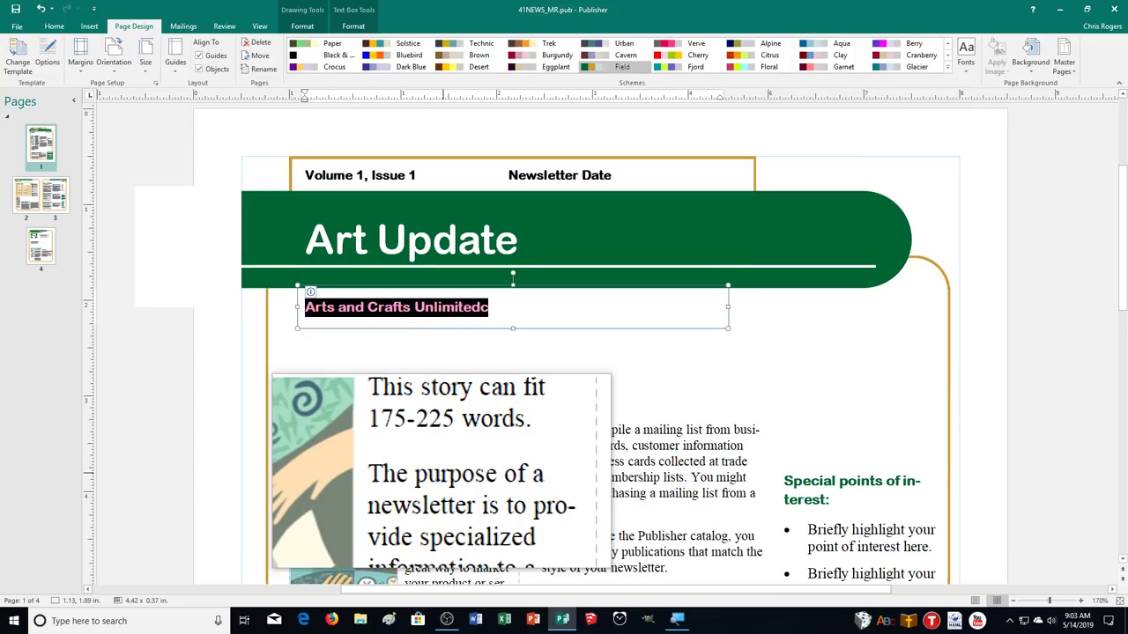
click(498, 308)
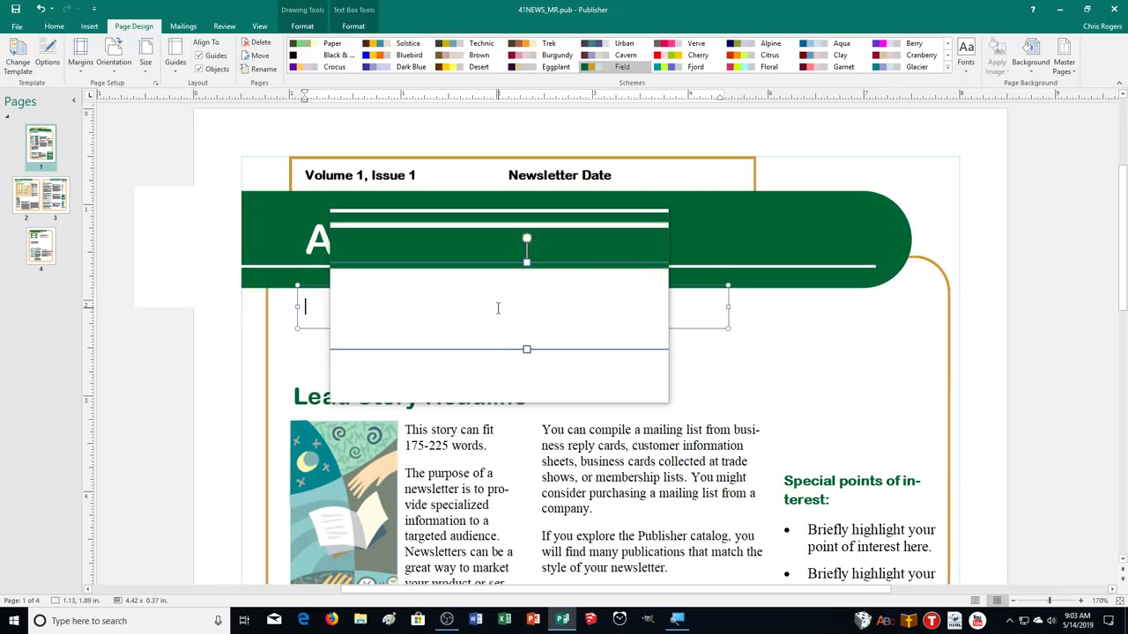
text(ts and Crafts Unlimited)
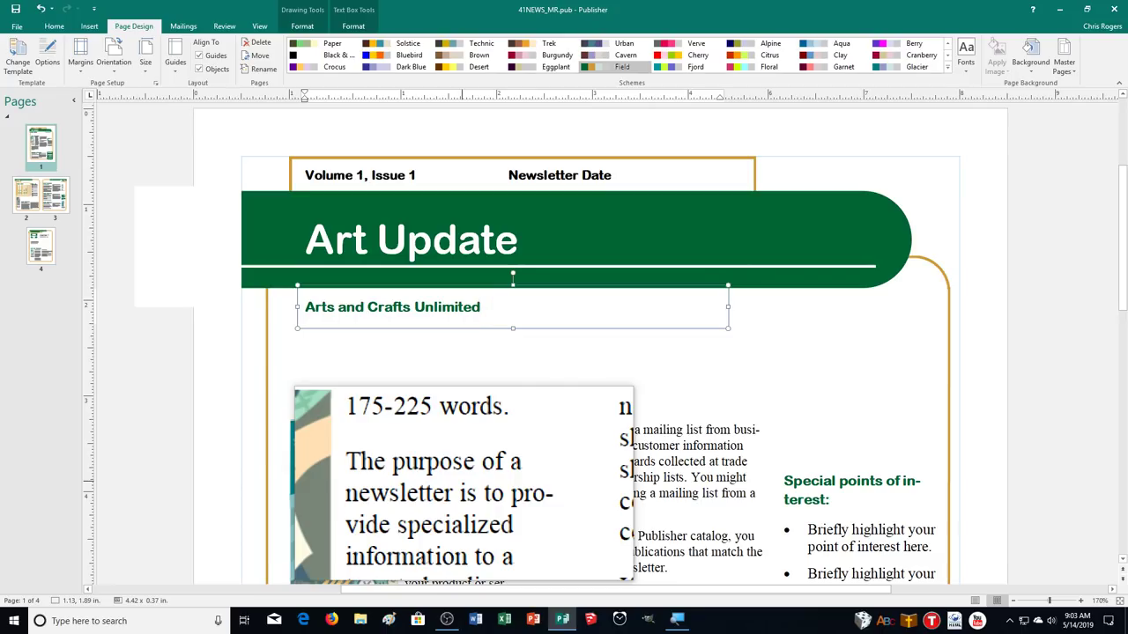
Step: Replace the newsletter date placeholder above the title with "May 2019"
click(1080, 601)
click(1081, 601)
click(1080, 601)
click(1080, 601)
click(1080, 601)
drag(790, 595, 854, 595)
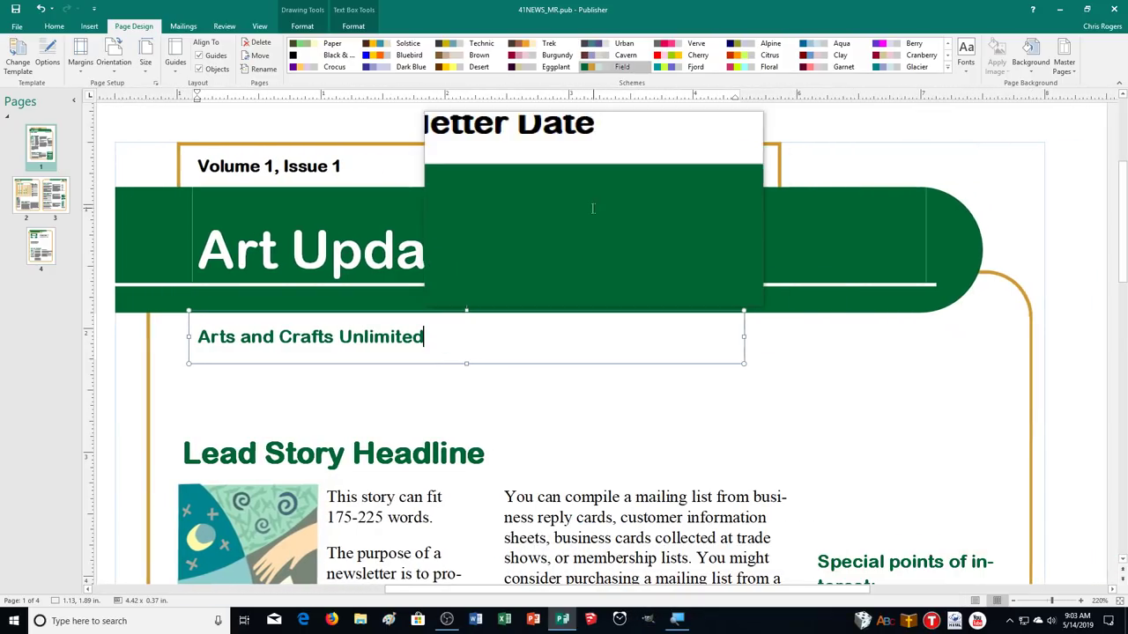
click(528, 165)
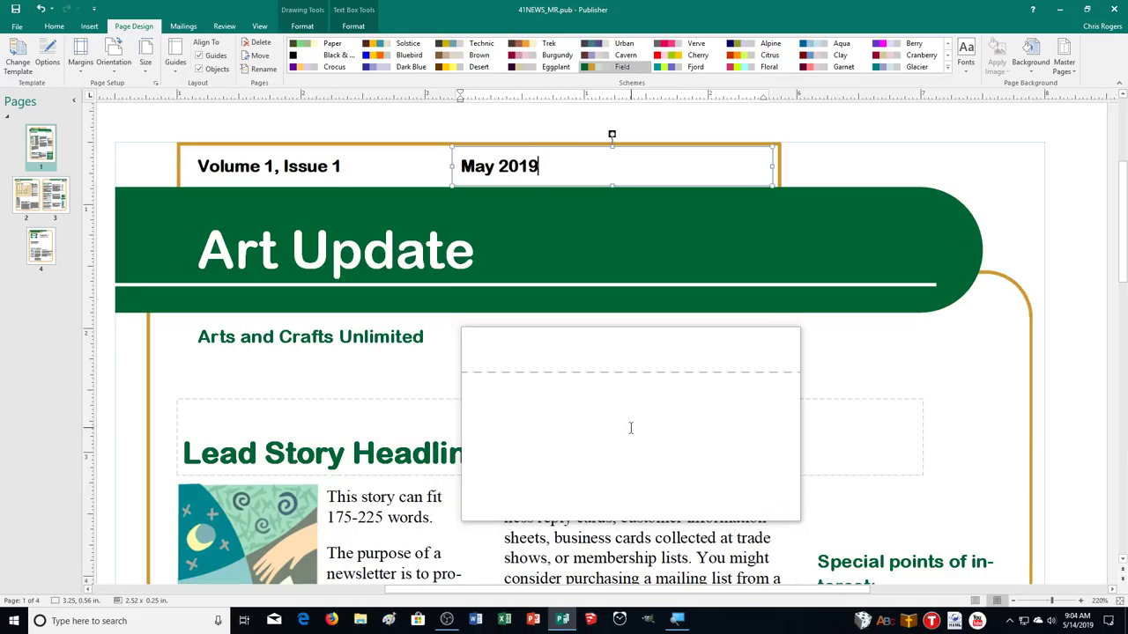
Step: Delete the "Special points of interest" and "Inside this issue" boxes from page 1
scroll(627, 406, down, 4)
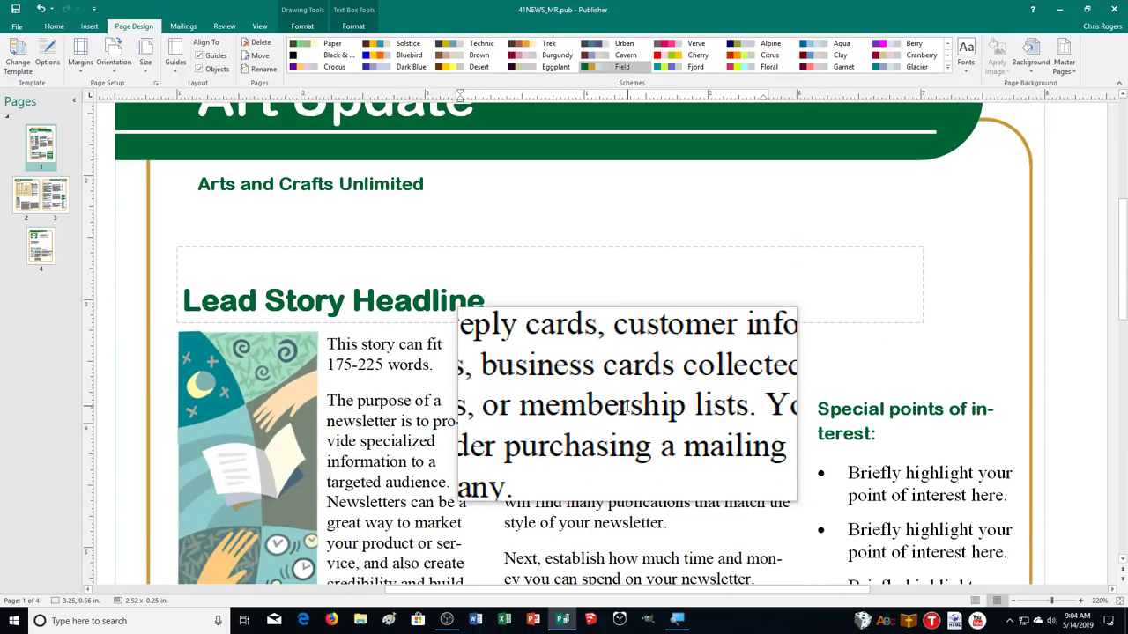
scroll(625, 403, down, 3)
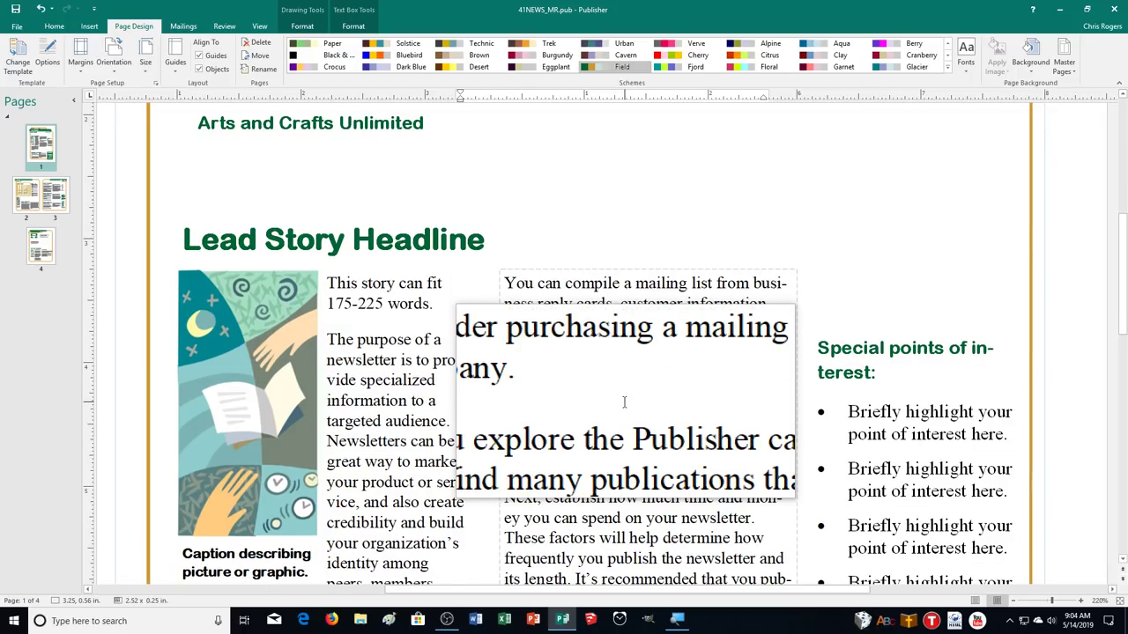
scroll(624, 399, down, 1)
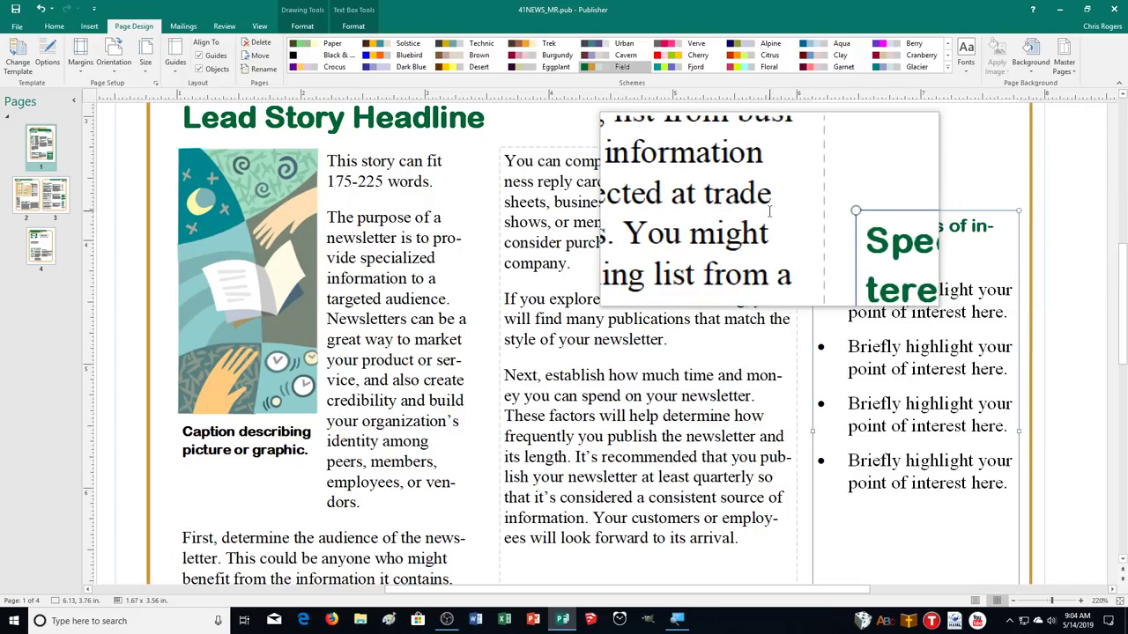
key(Delete)
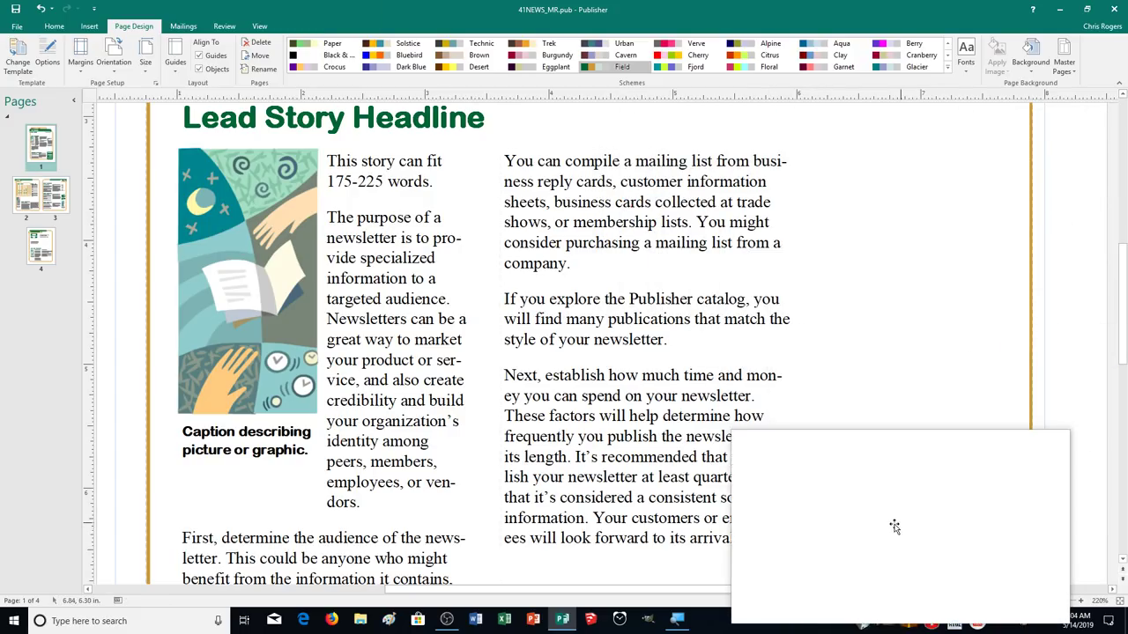
scroll(877, 414, down, 5)
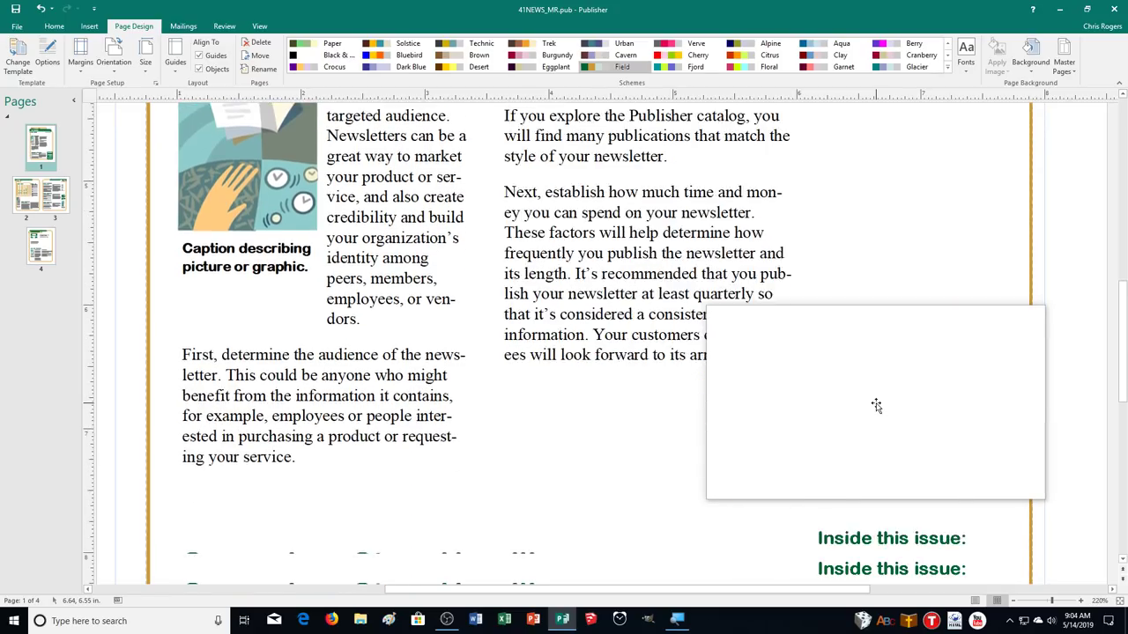
scroll(875, 405, down, 3)
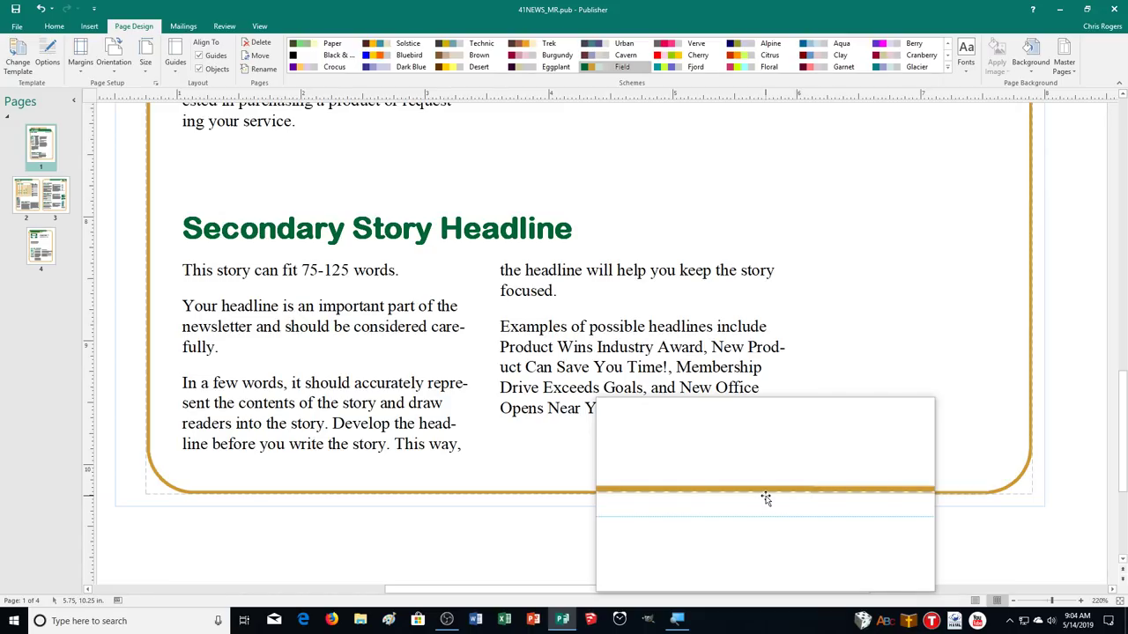
Step: Delete the picture and its caption from the lead story on page 1
scroll(796, 456, up, 2)
scroll(796, 456, up, 9)
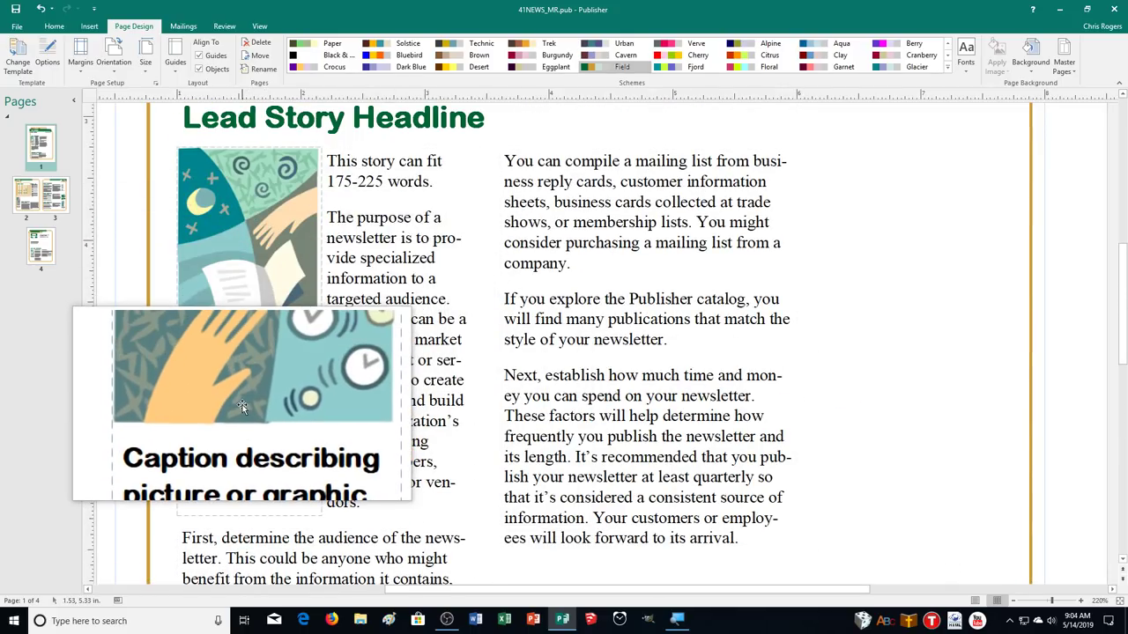
key(Delete)
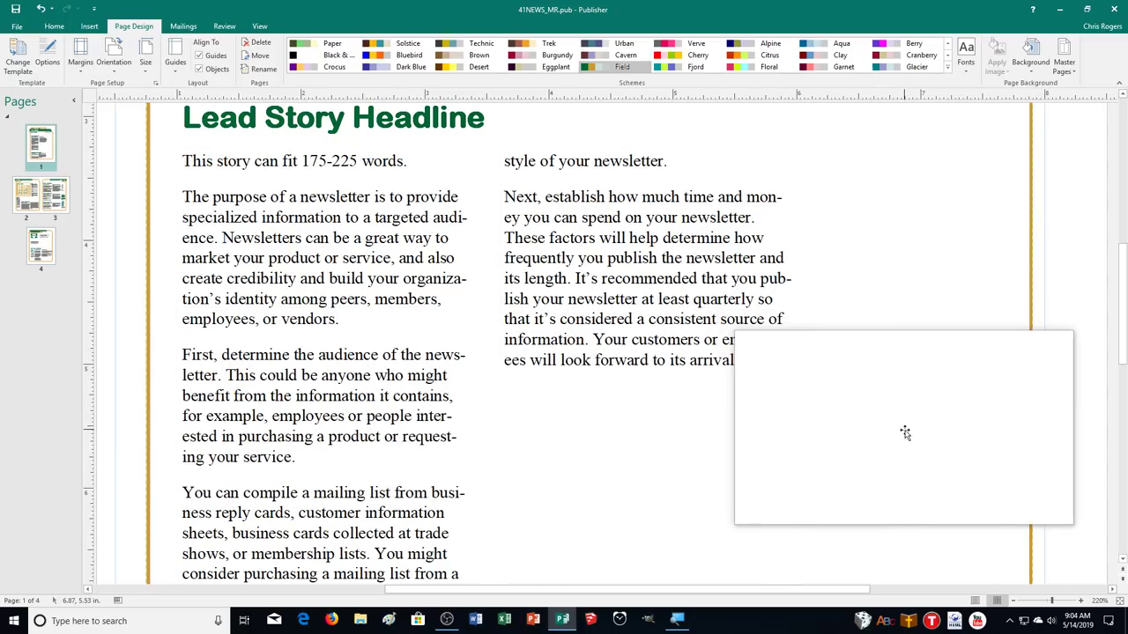
Step: Delete the secondary story's headline and both of its text columns from page 1
scroll(904, 432, down, 5)
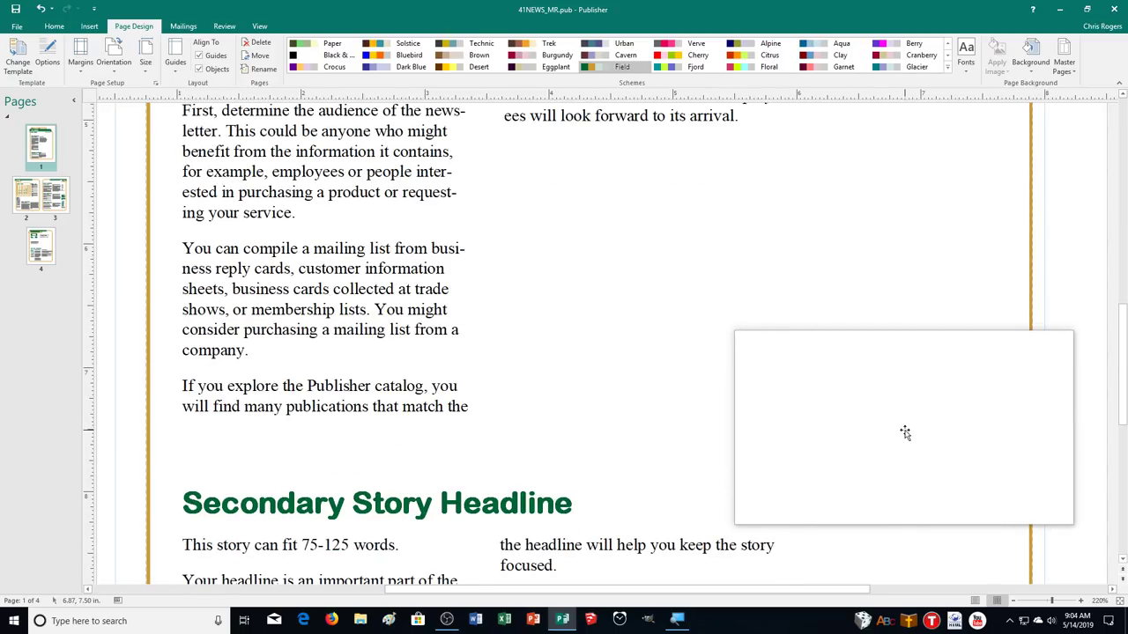
scroll(905, 431, down, 3)
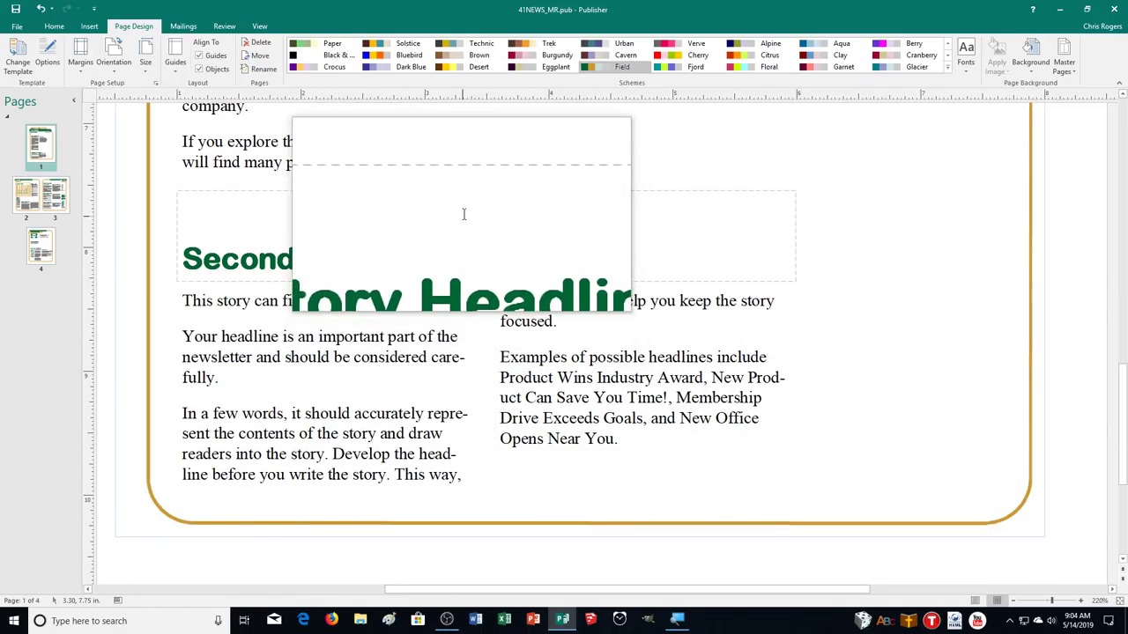
key(Delete)
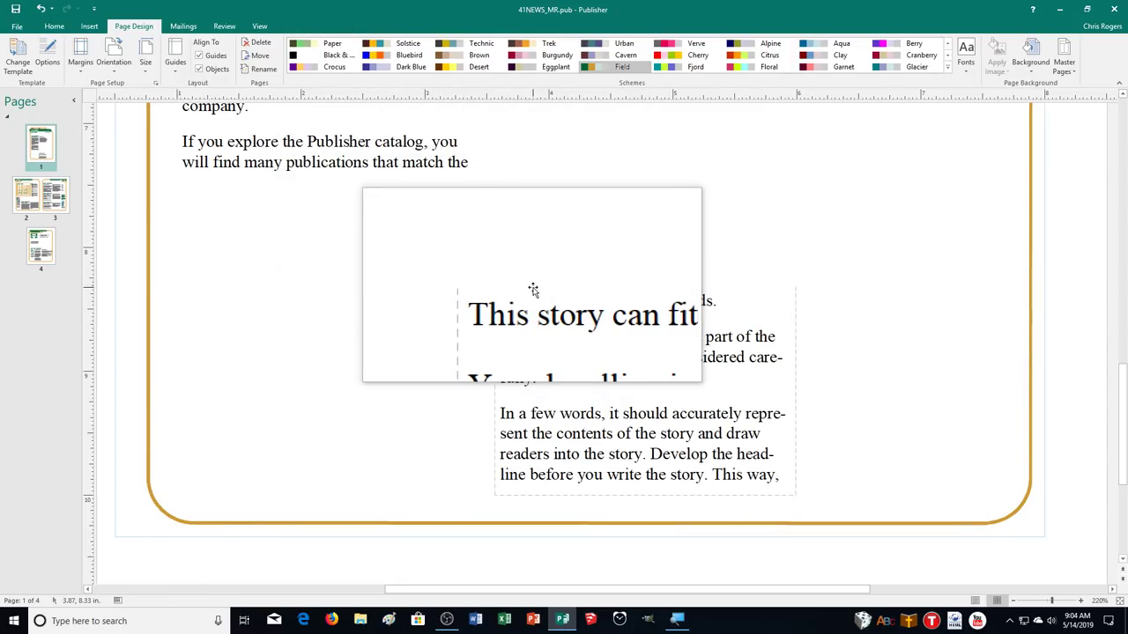
key(Delete)
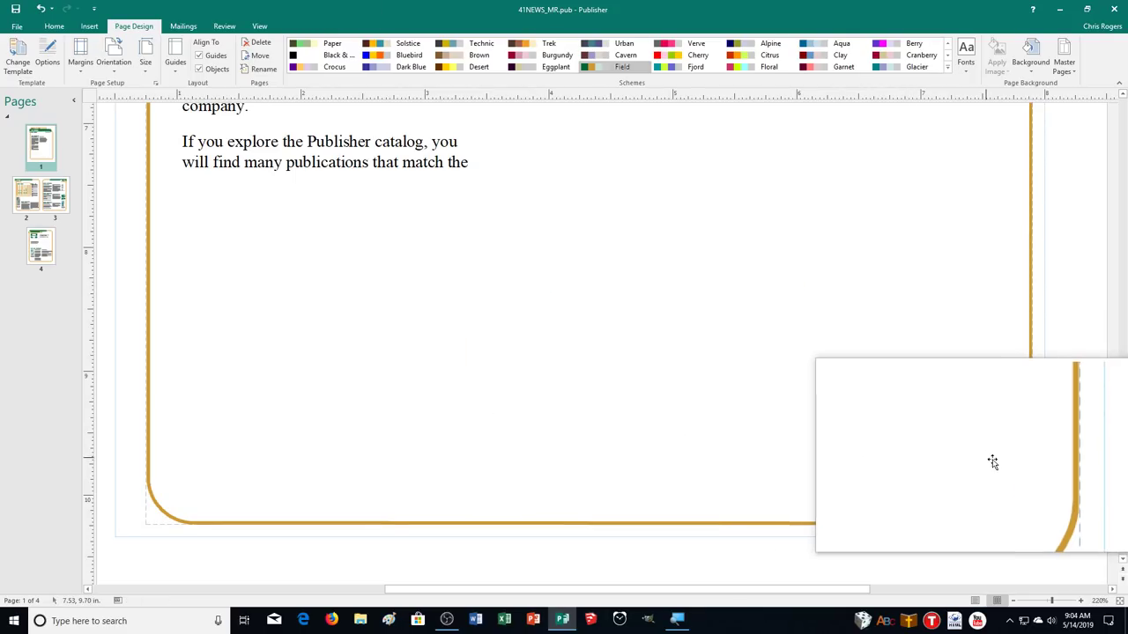
drag(1122, 450, 1052, 382)
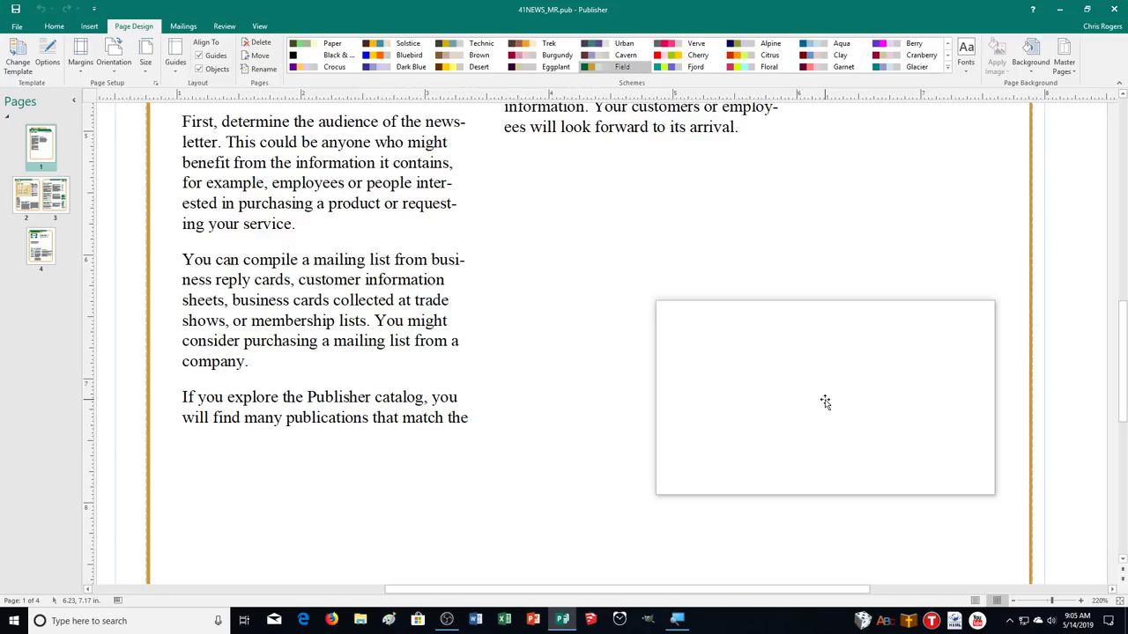
Step: Replace the lead story headline placeholder on page 1 with "Come See What's New"
drag(733, 451, 432, 391)
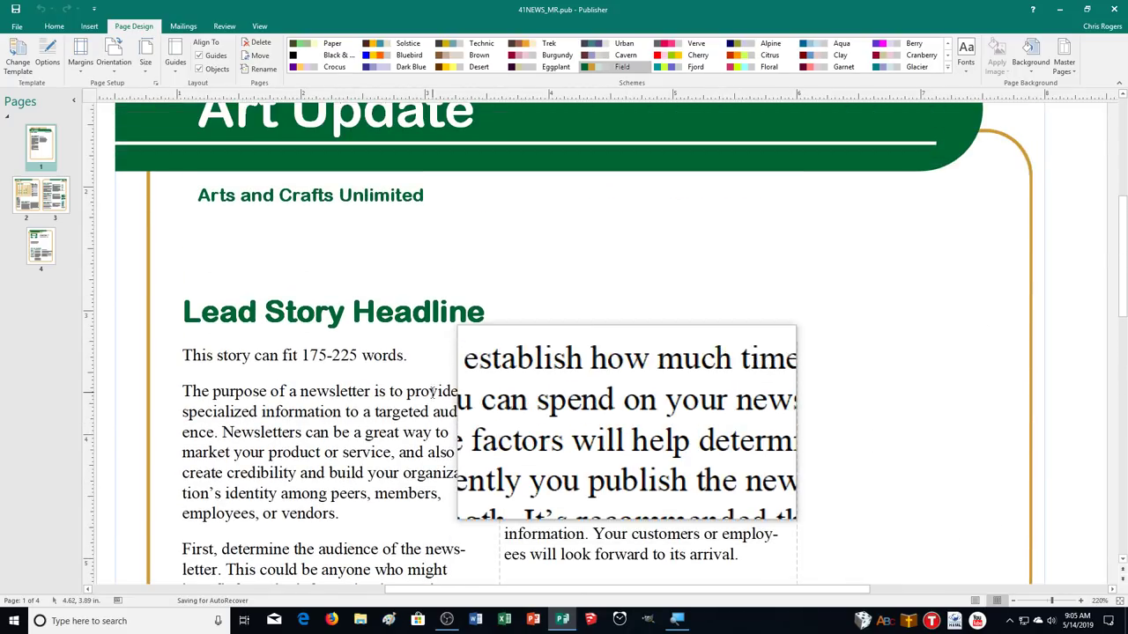
triple_click(246, 315)
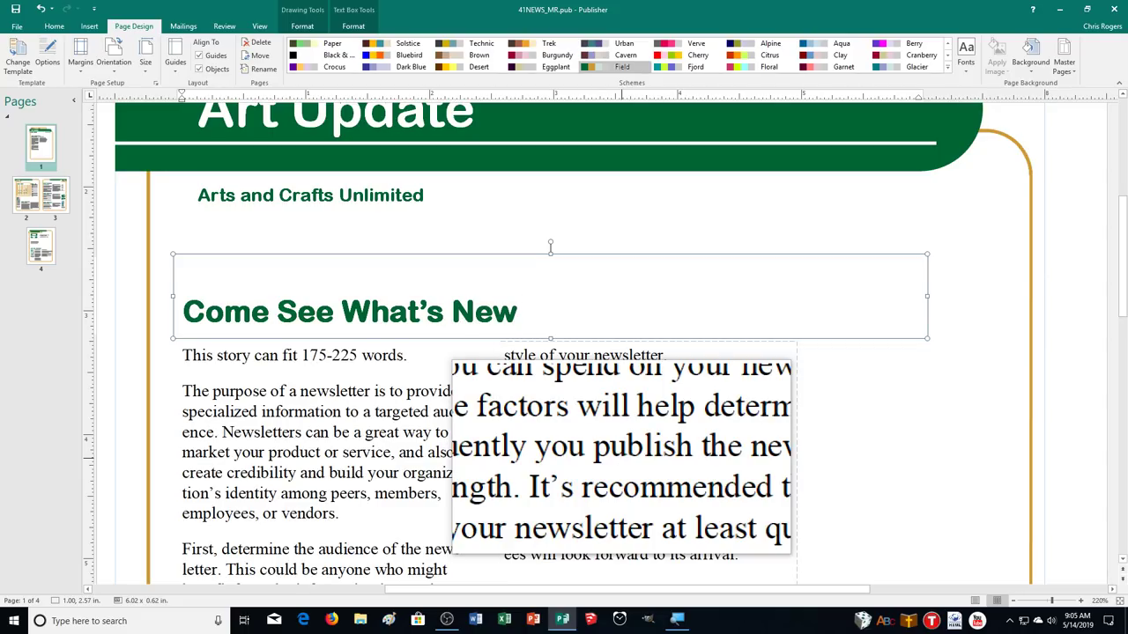
Step: Replace the lead story's placeholder text with the contents of the pub41import file from the TempDrive > PBFiles > PBDatafiles folder
click(335, 458)
key(ctrl+a)
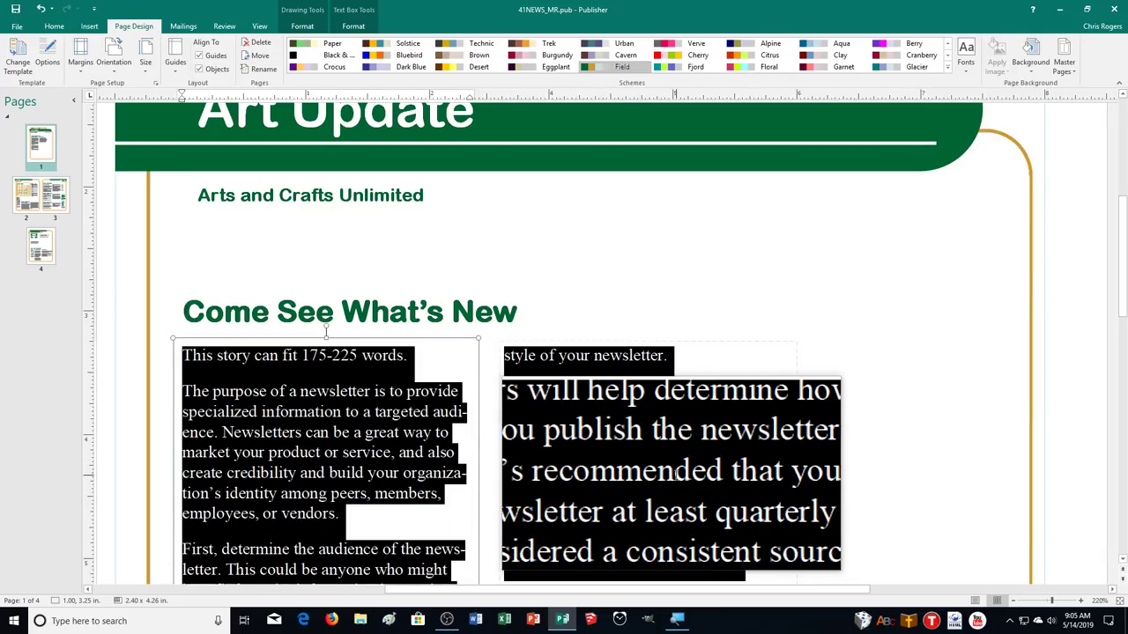
scroll(690, 477, down, 1)
scroll(690, 477, down, 1)
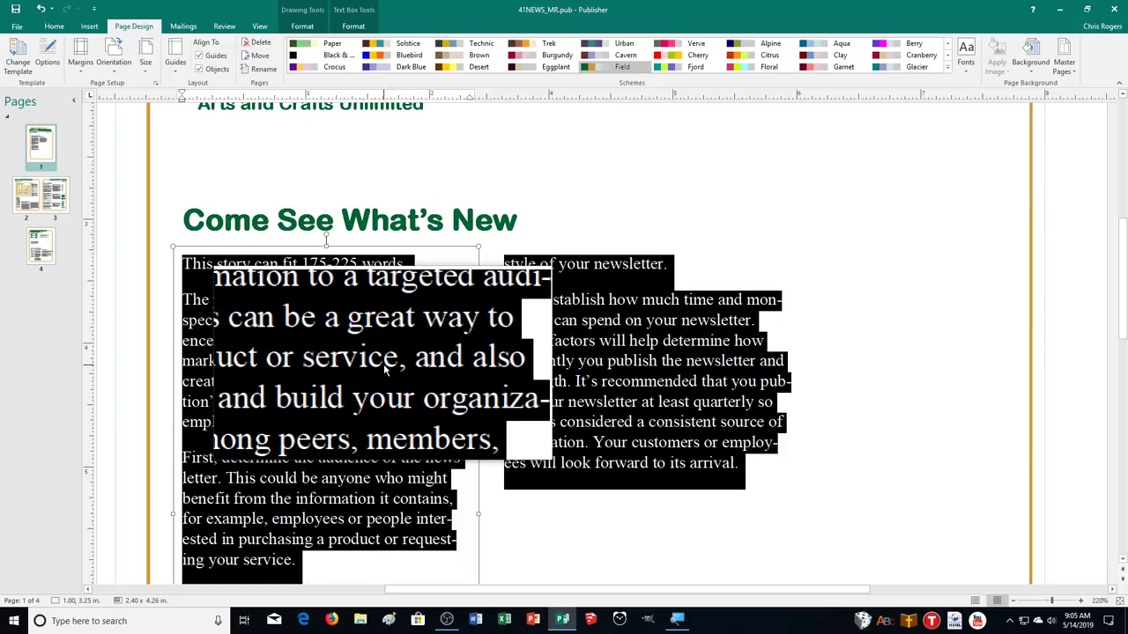
click(86, 27)
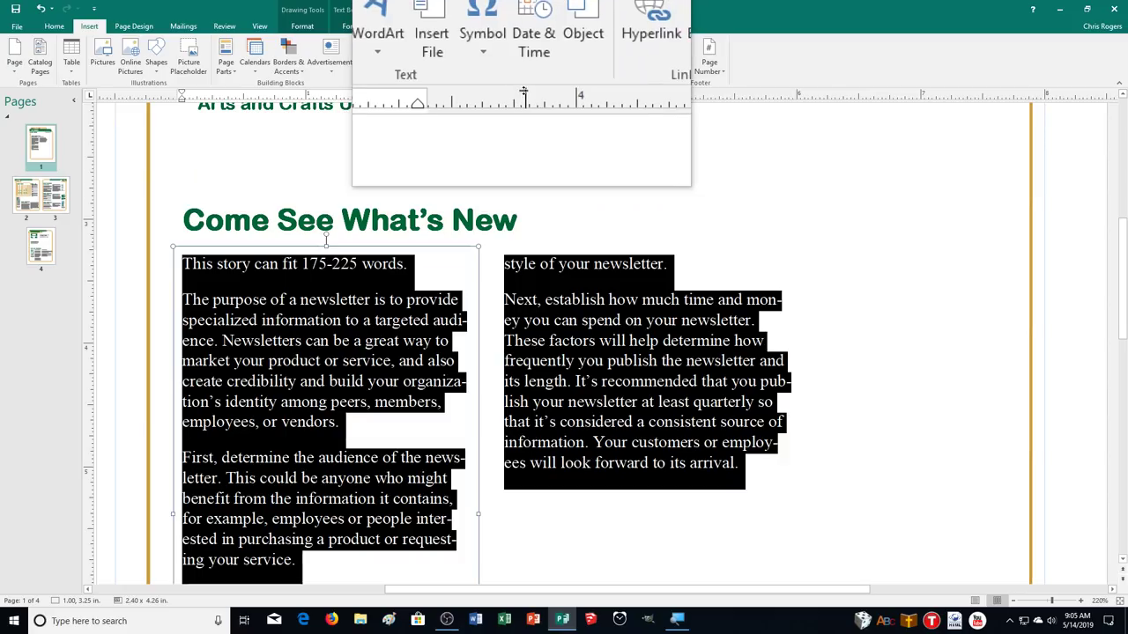
click(474, 71)
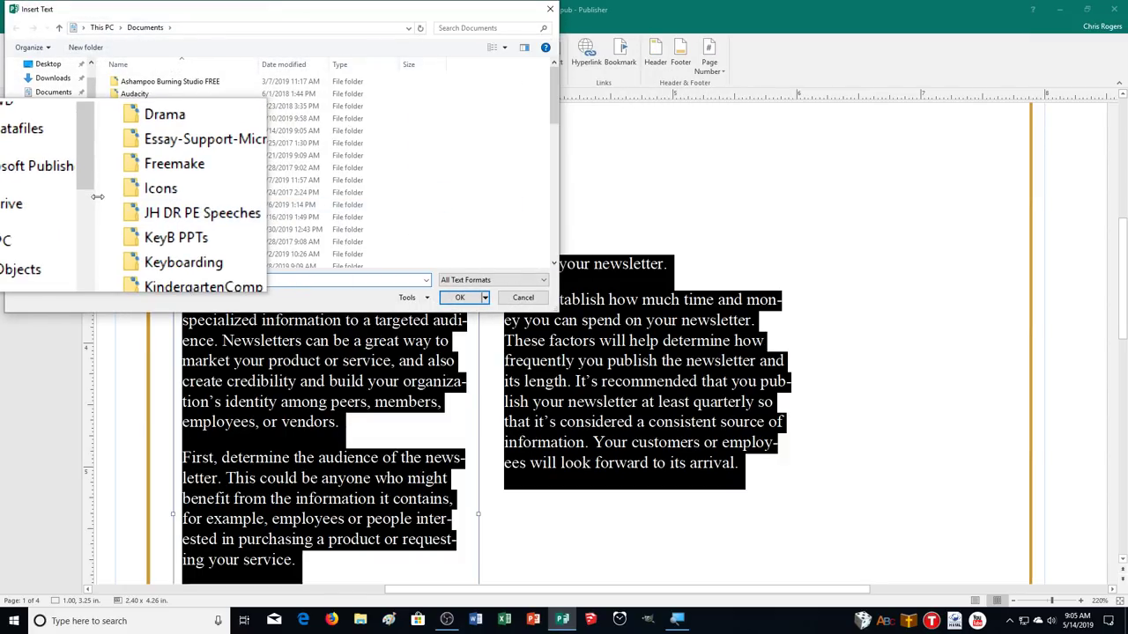
scroll(158, 220, down, 4)
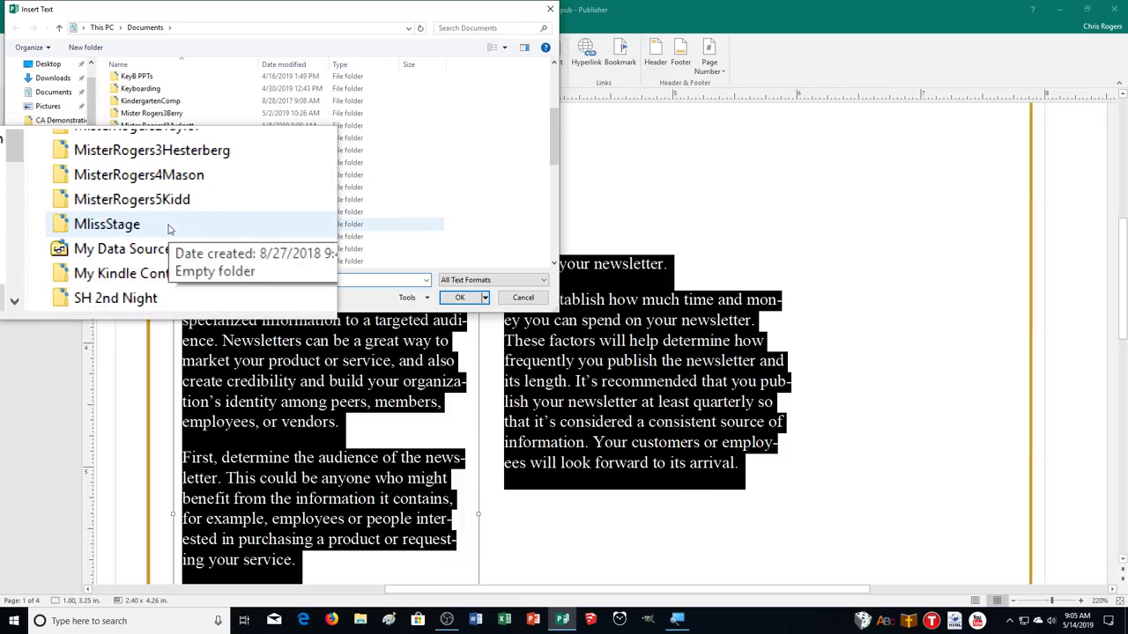
double_click(180, 236)
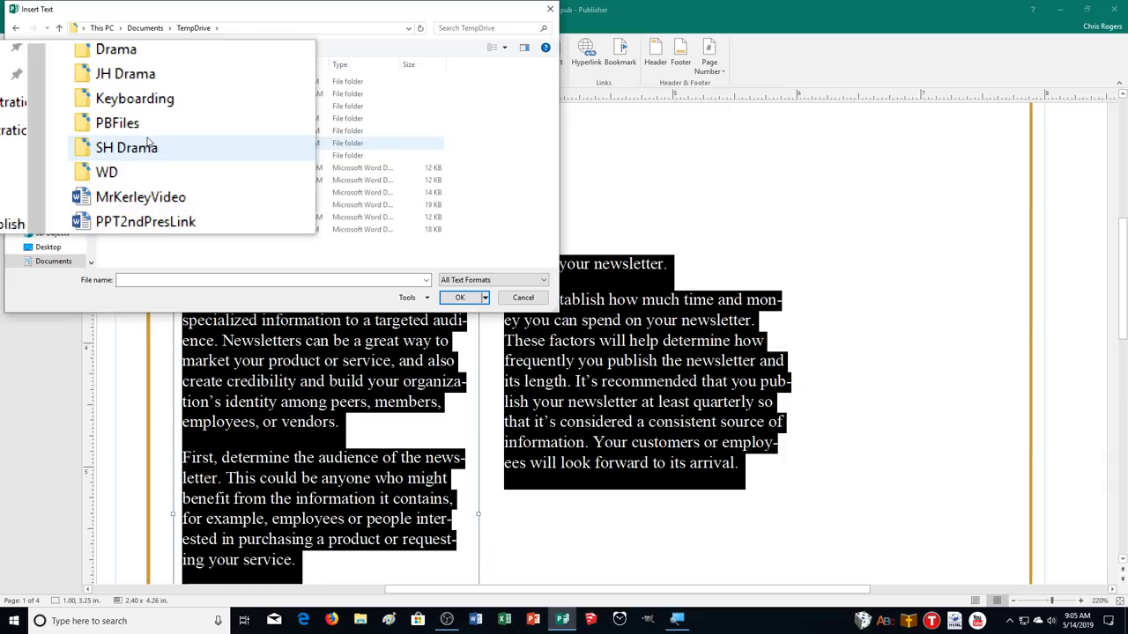
click(150, 136)
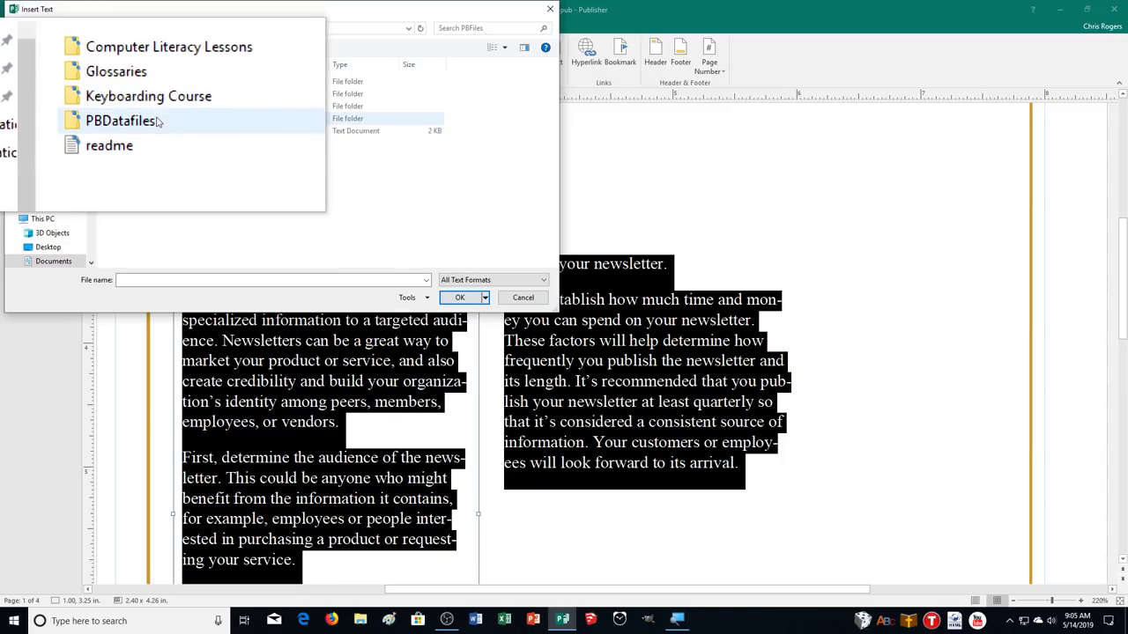
double_click(362, 122)
drag(552, 125, 555, 231)
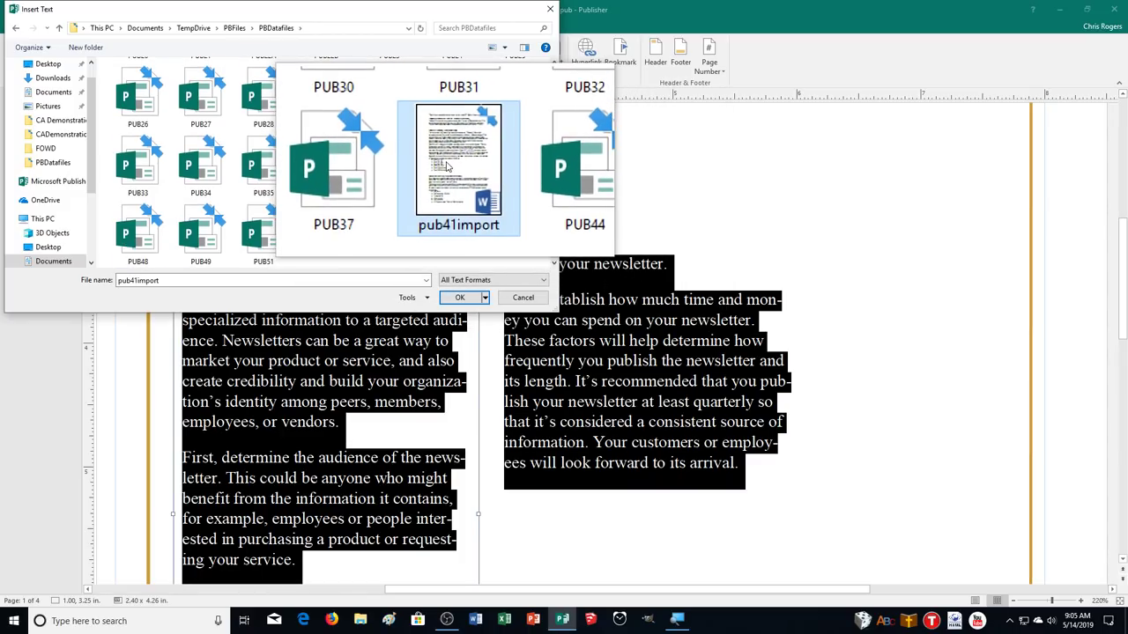
click(459, 297)
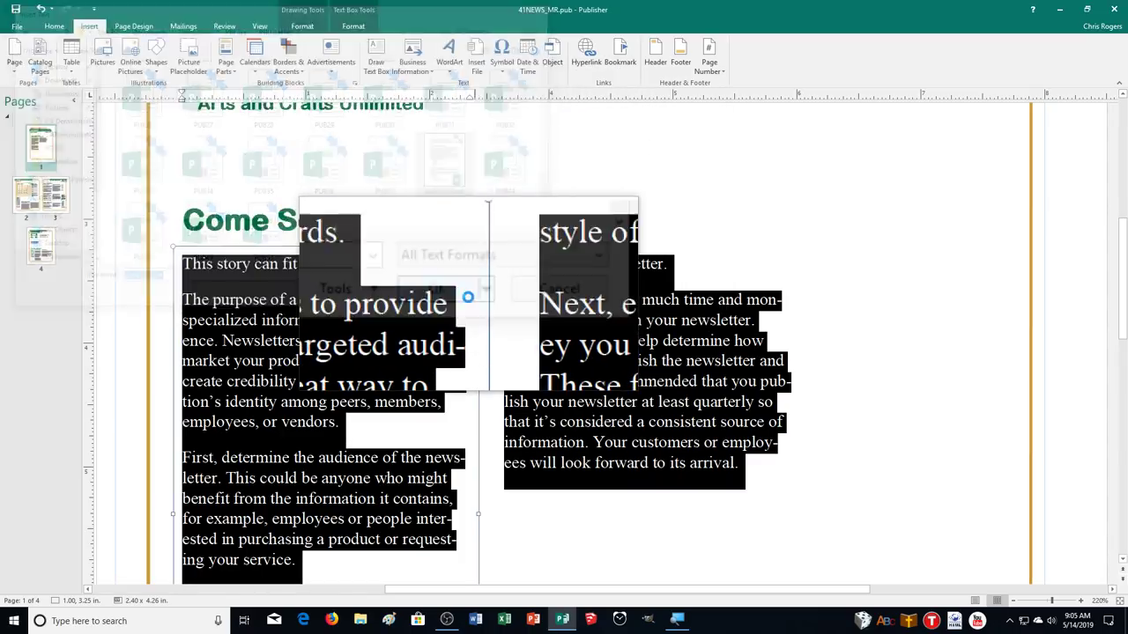
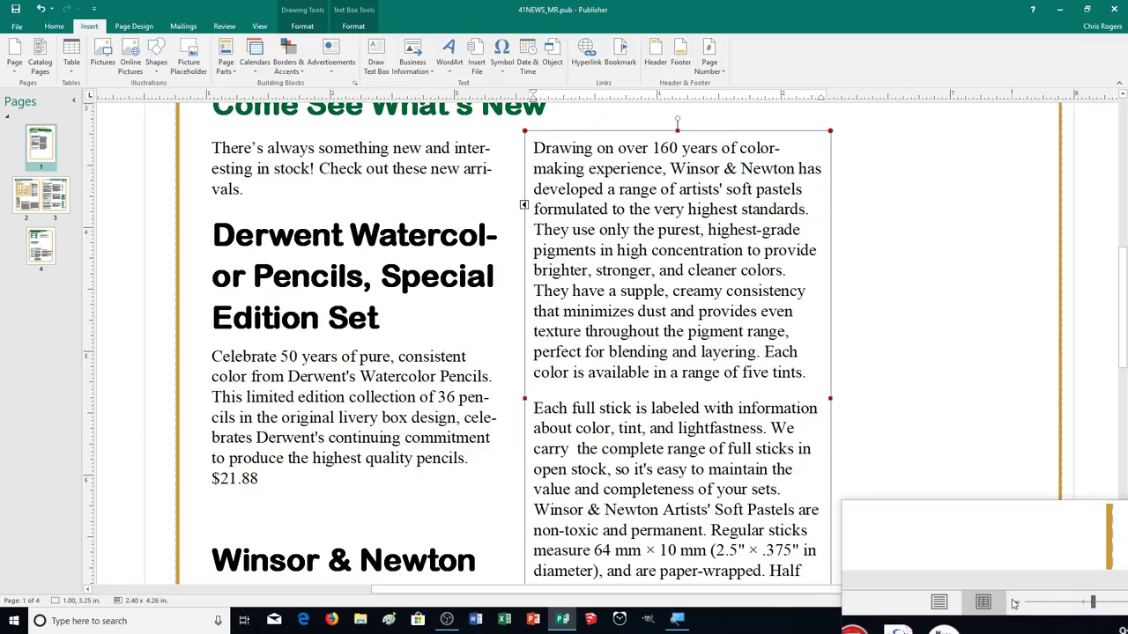
Step: Turn off automatic hyphenation for the imported lead story, keeping the 0.25" hyphenation zone
scroll(1009, 611, down, 3)
scroll(952, 524, down, 3)
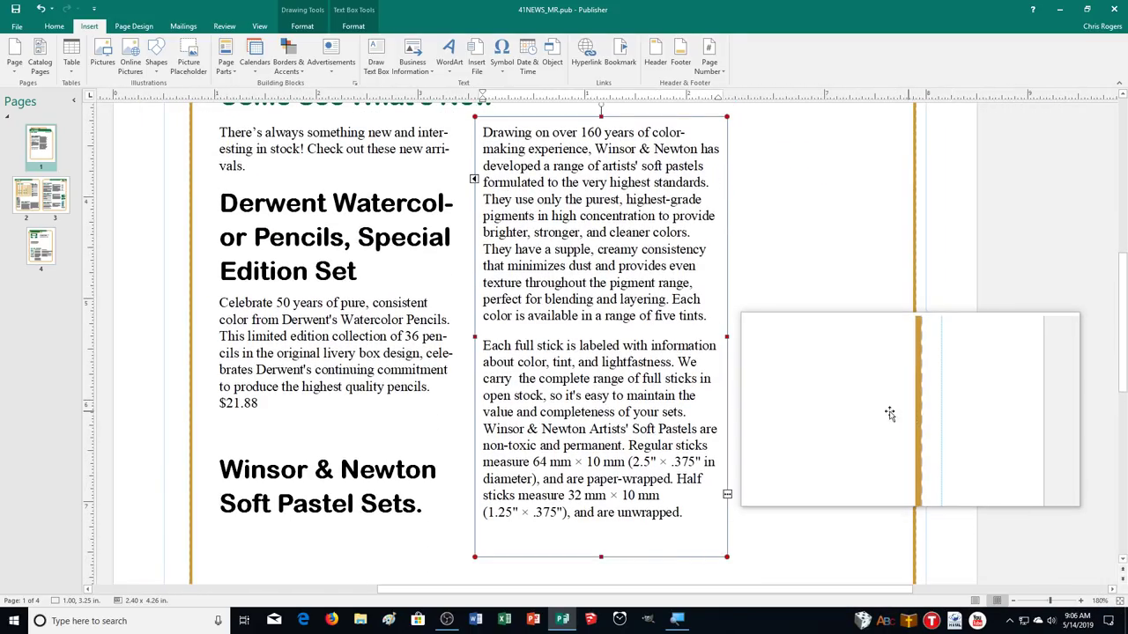
scroll(925, 483, down, 2)
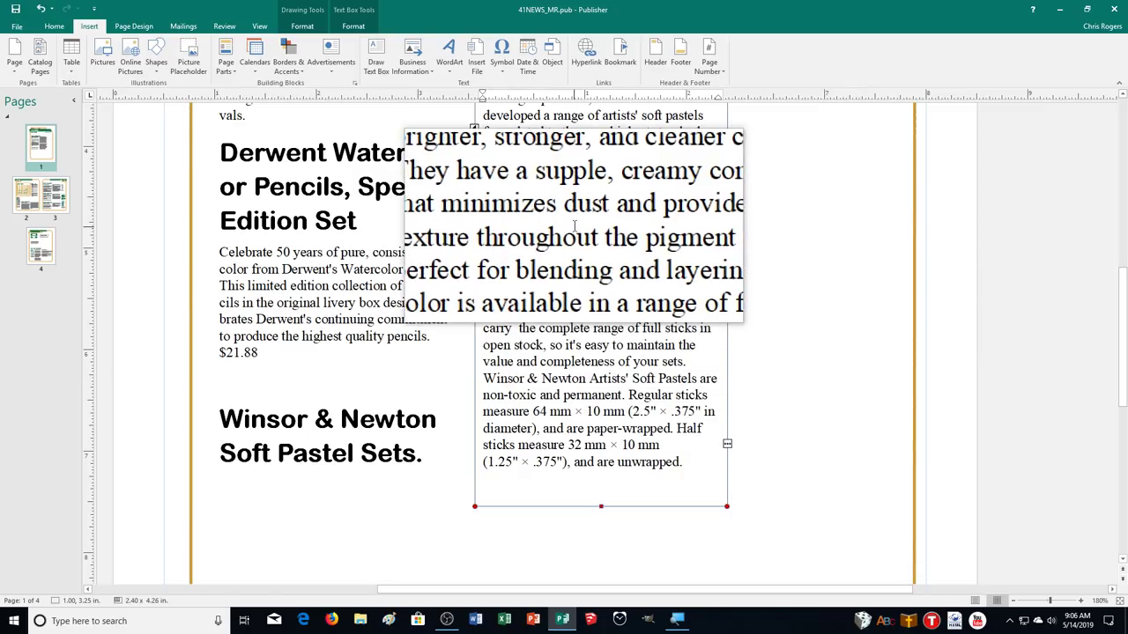
click(304, 29)
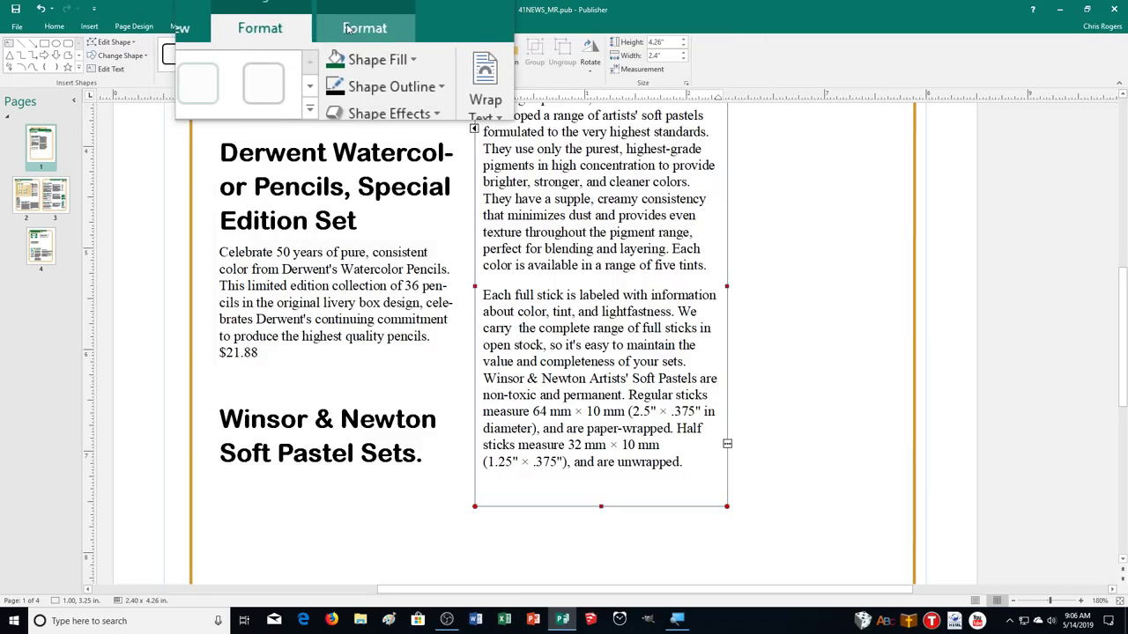
click(349, 24)
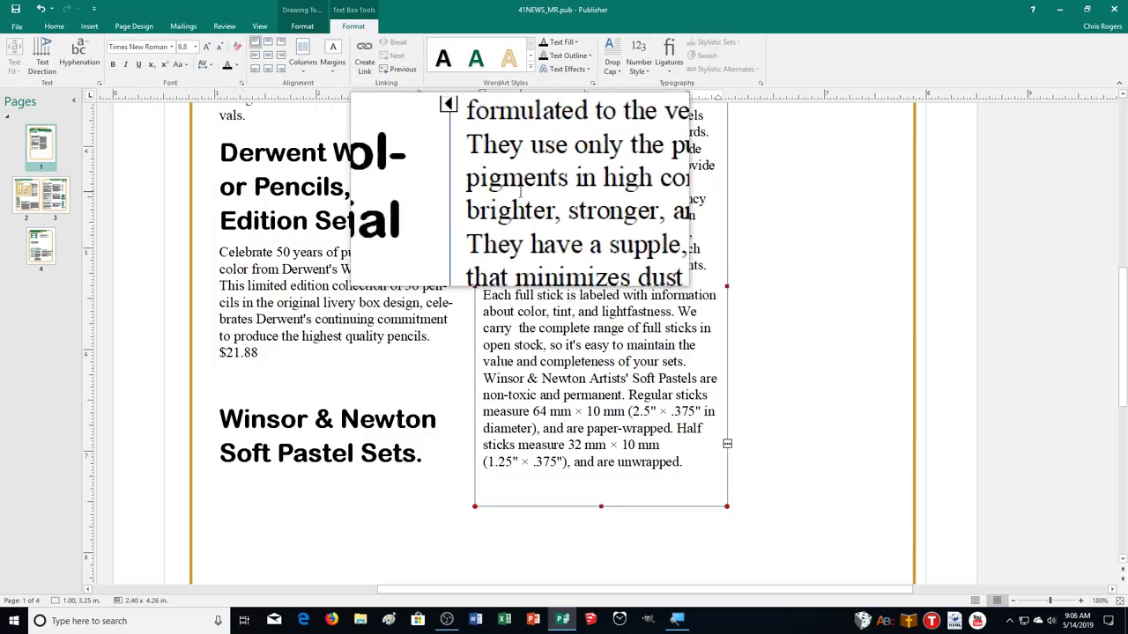
scroll(555, 374, up, 1)
scroll(555, 375, up, 3)
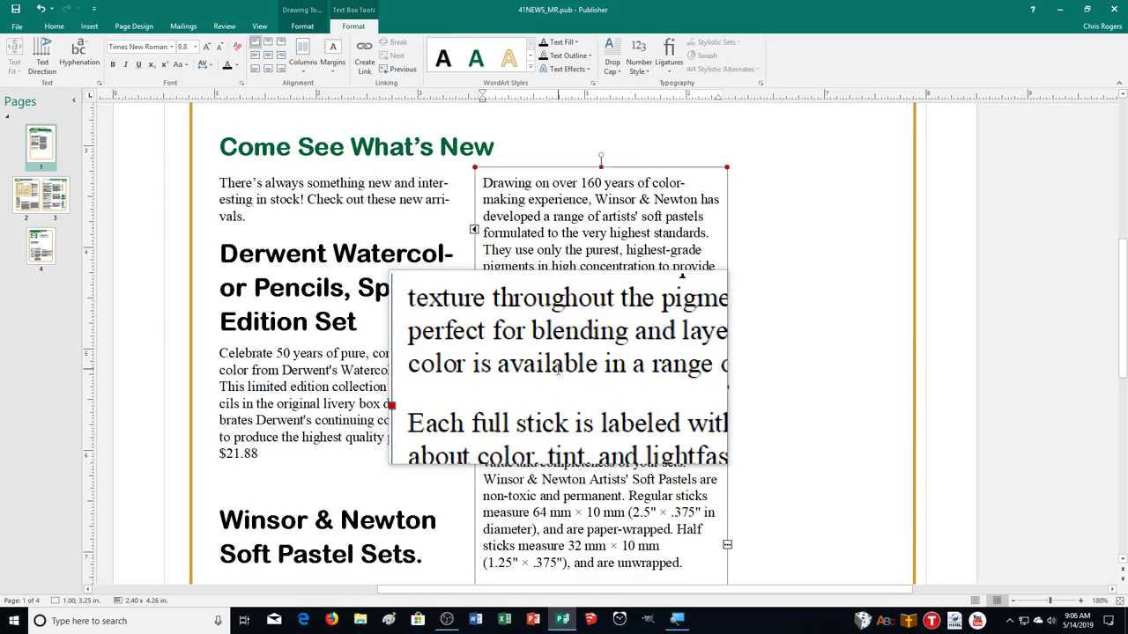
click(59, 64)
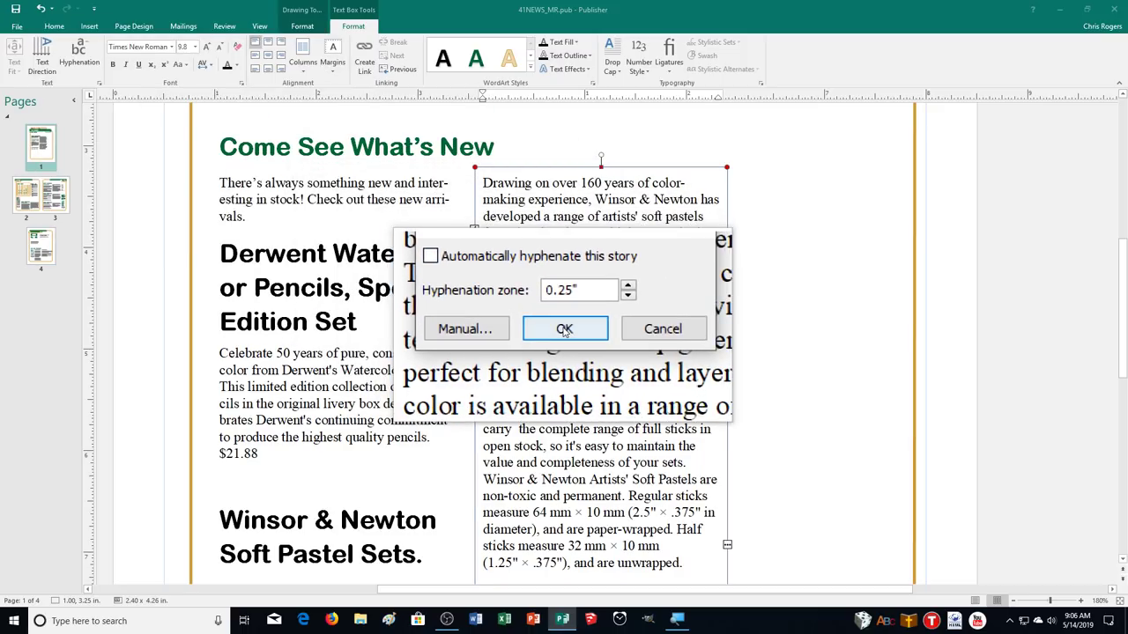
click(578, 327)
Step: Extend both lead story text columns down to just above the page border, about 6.75 inches tall
scroll(576, 445, down, 1)
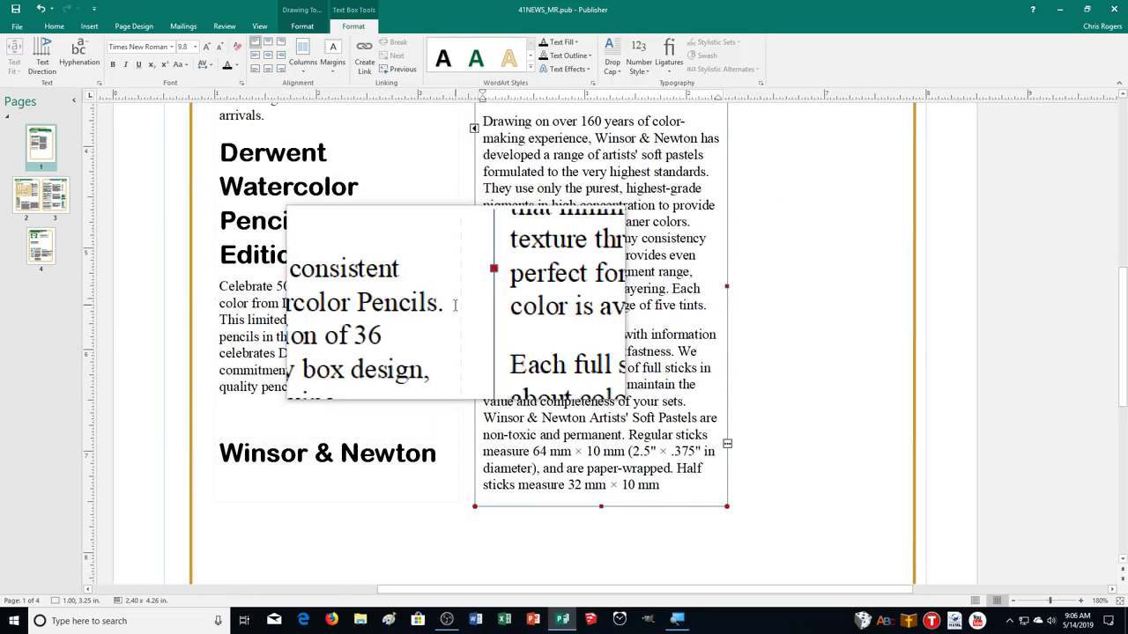
click(592, 295)
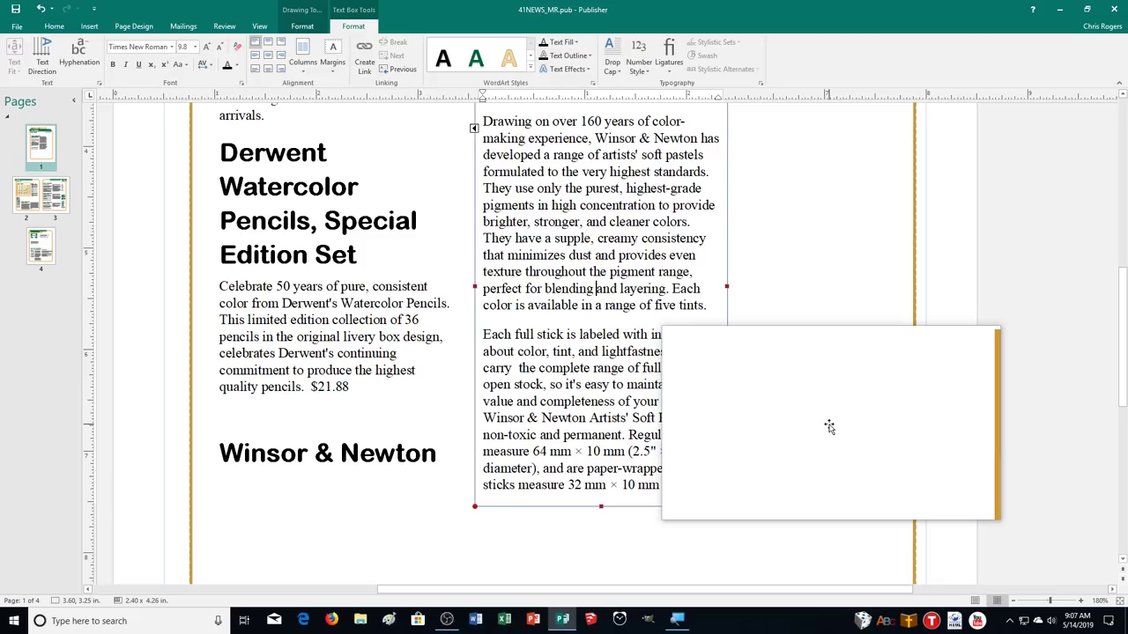
drag(828, 427, 1040, 388)
scroll(776, 364, down, 2)
scroll(772, 367, down, 1)
scroll(884, 447, up, 2)
scroll(881, 450, down, 3)
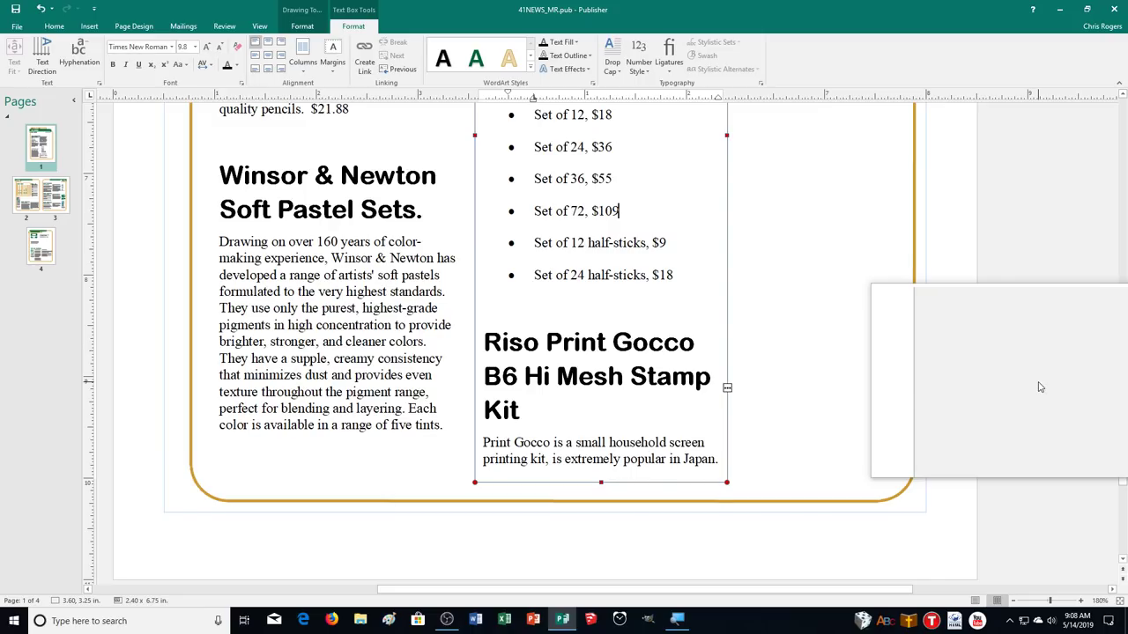
Step: Include the "Continued on page..." notice in the lead story's second column text box
drag(1040, 387, 630, 269)
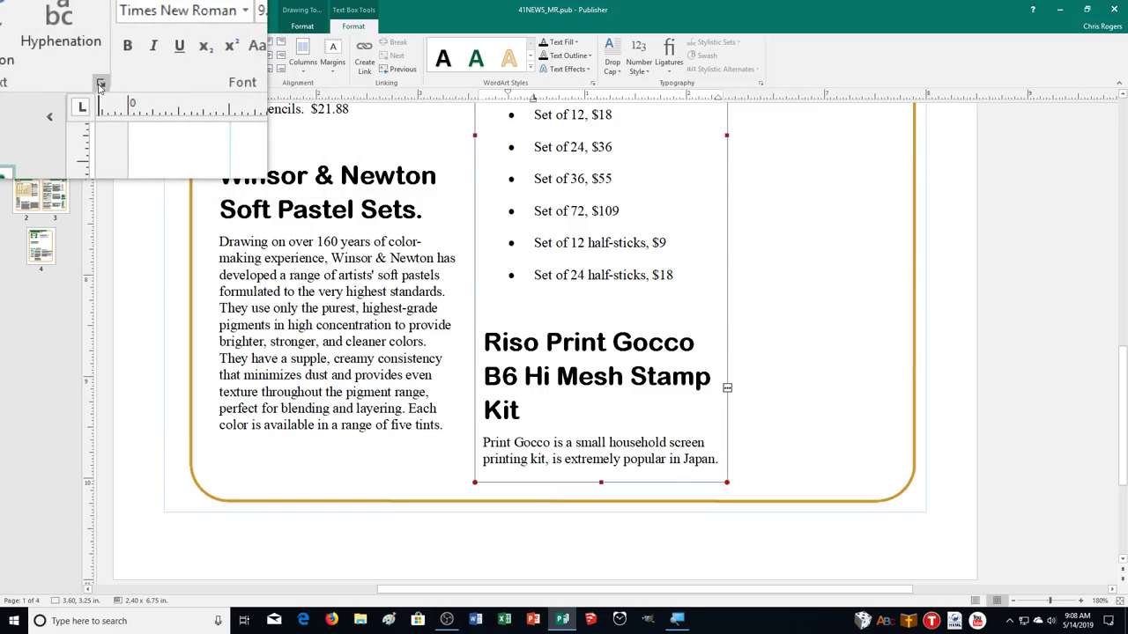
click(100, 85)
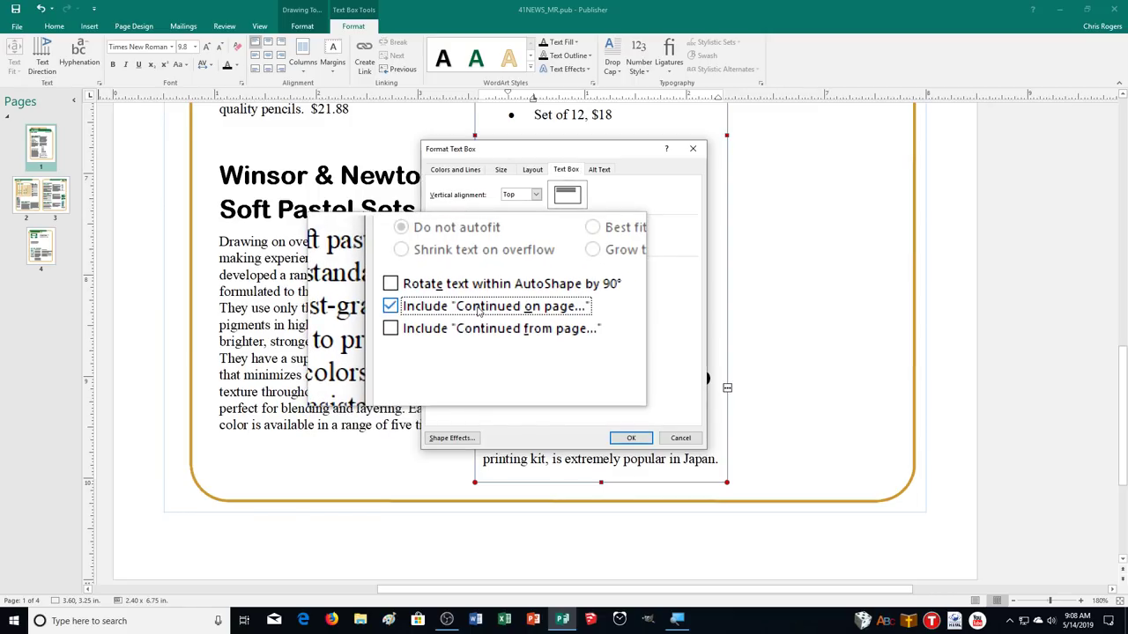
click(631, 438)
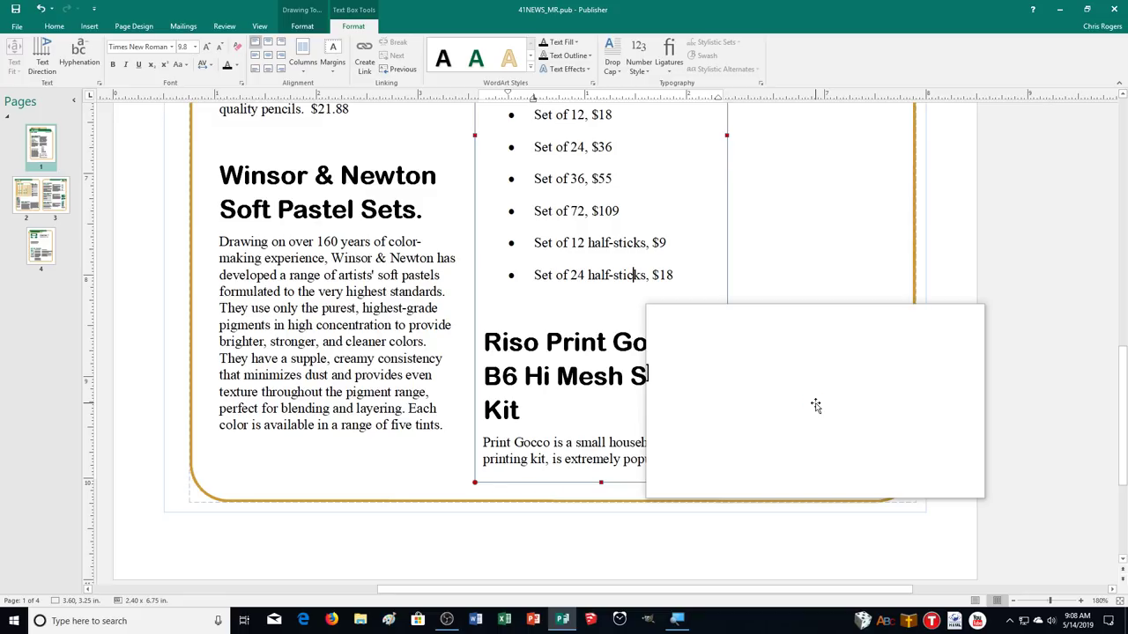
Step: Go to the page 2-3 spread and delete the pull quote beside the middle story on page 3
click(35, 203)
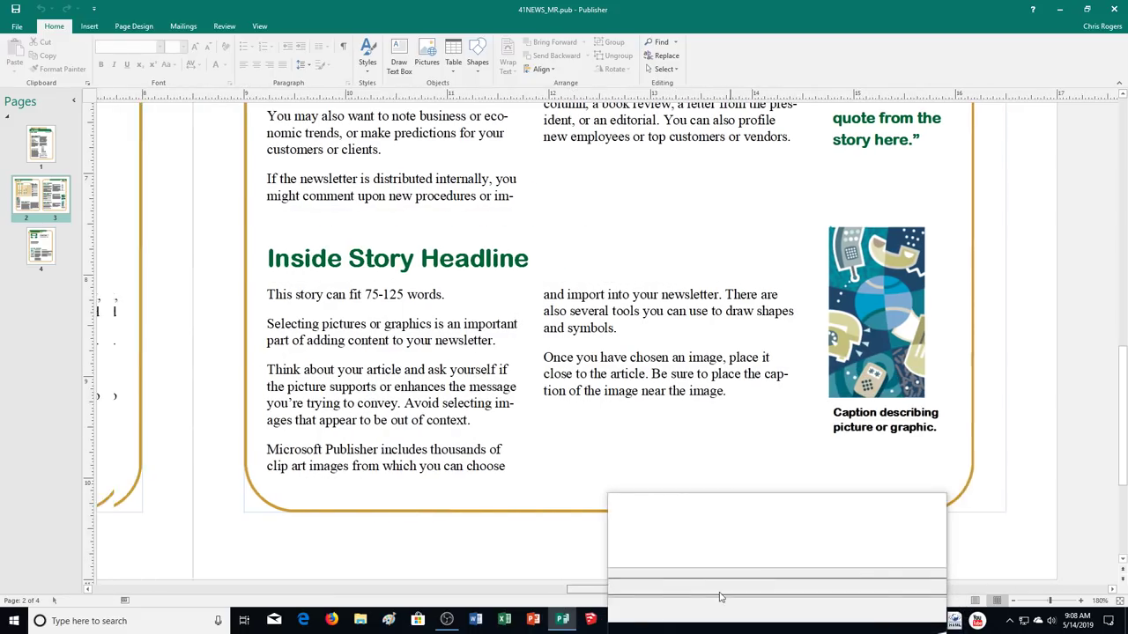
drag(719, 598, 472, 590)
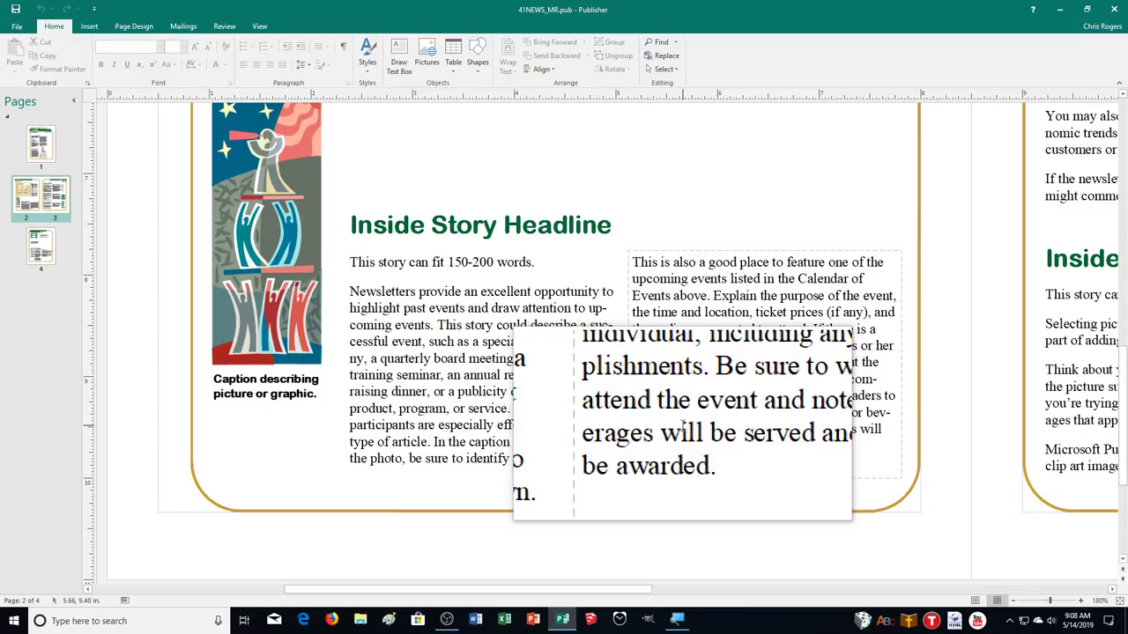
scroll(696, 428, up, 5)
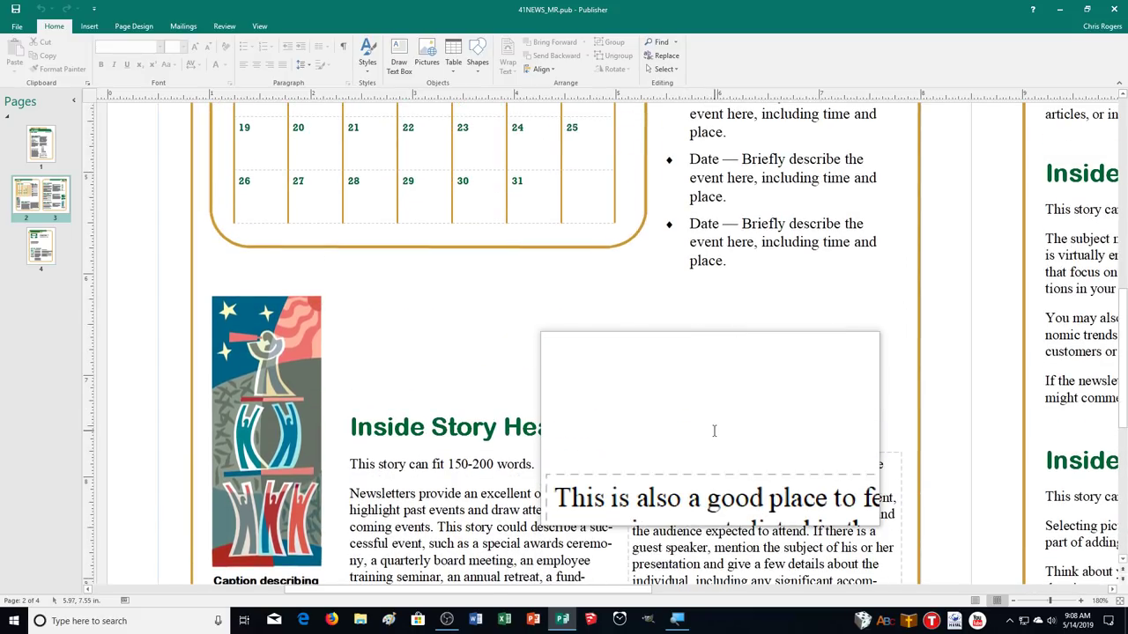
scroll(714, 431, up, 4)
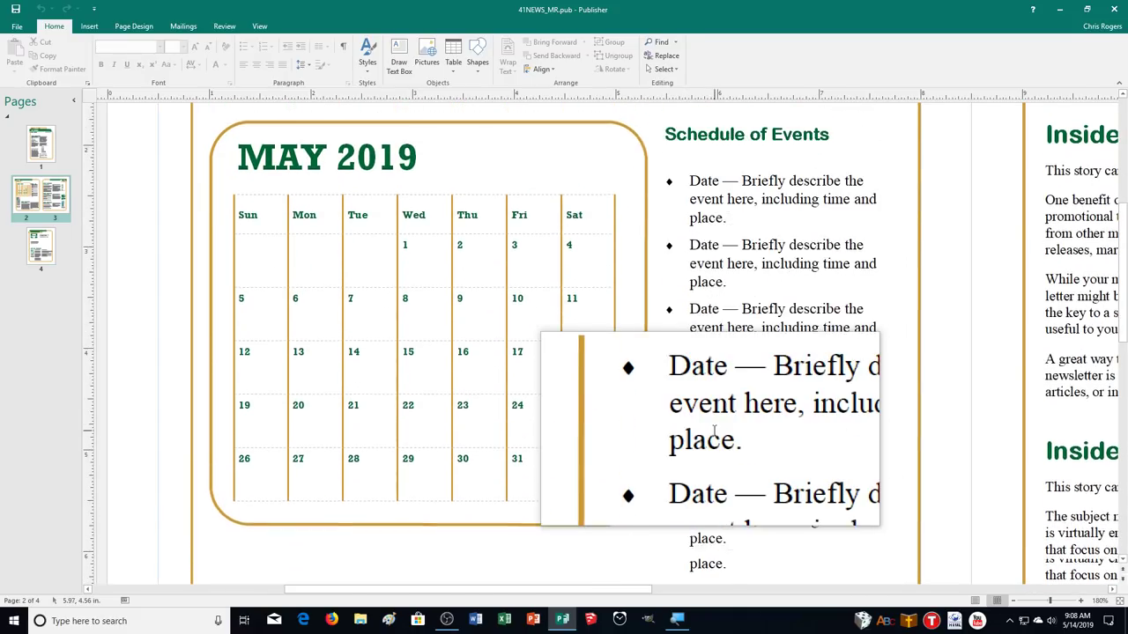
scroll(714, 431, down, 2)
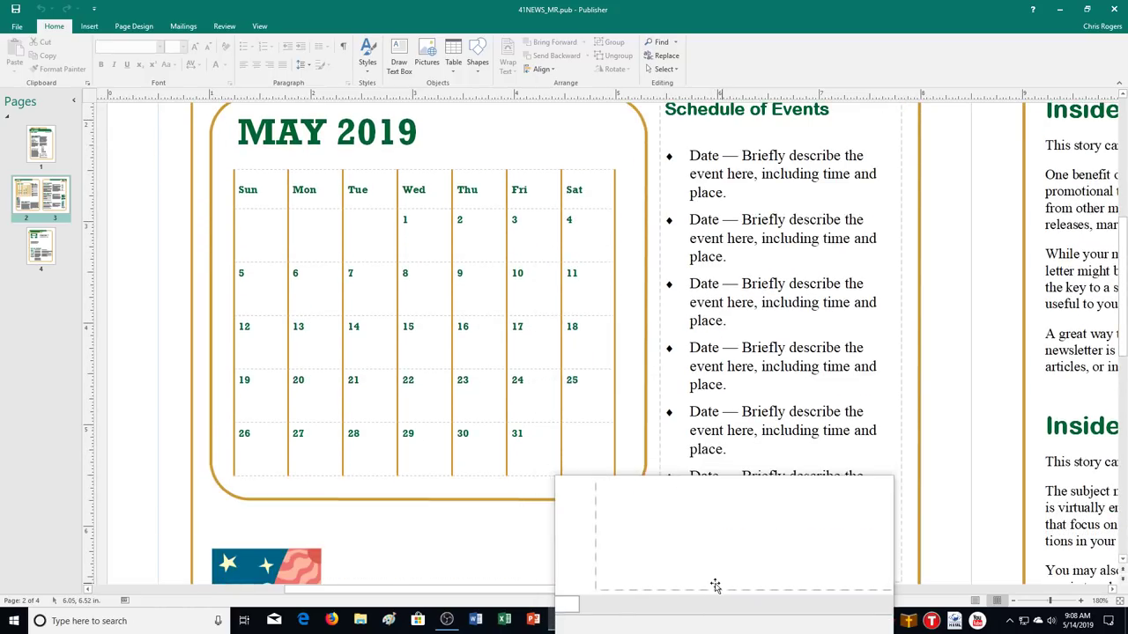
drag(620, 593, 881, 595)
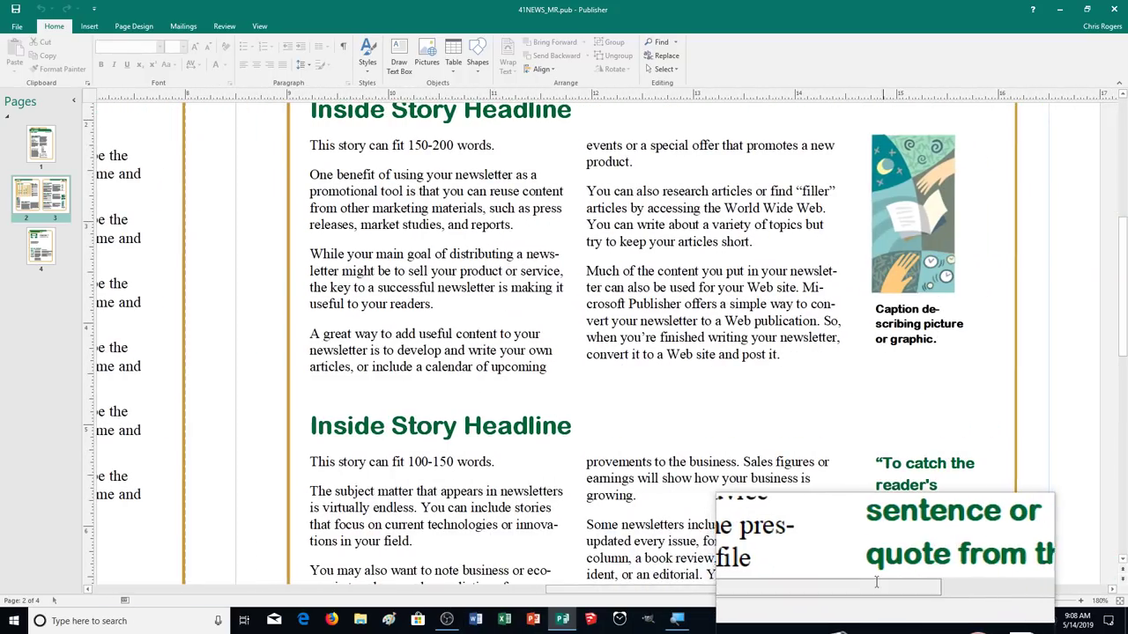
scroll(758, 507, down, 3)
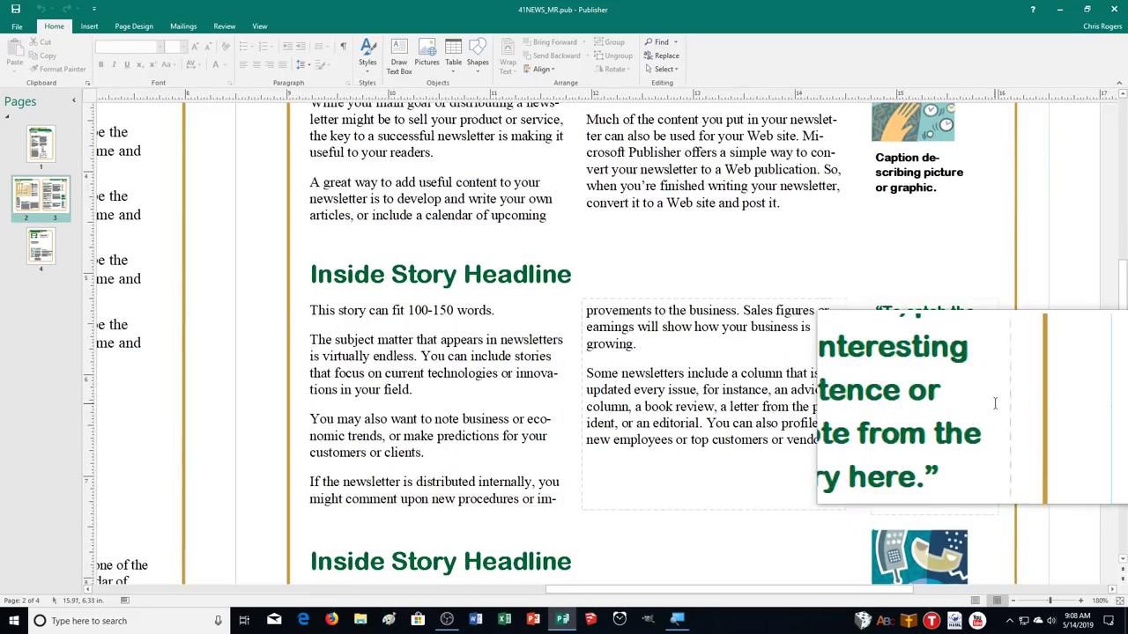
triple_click(904, 300)
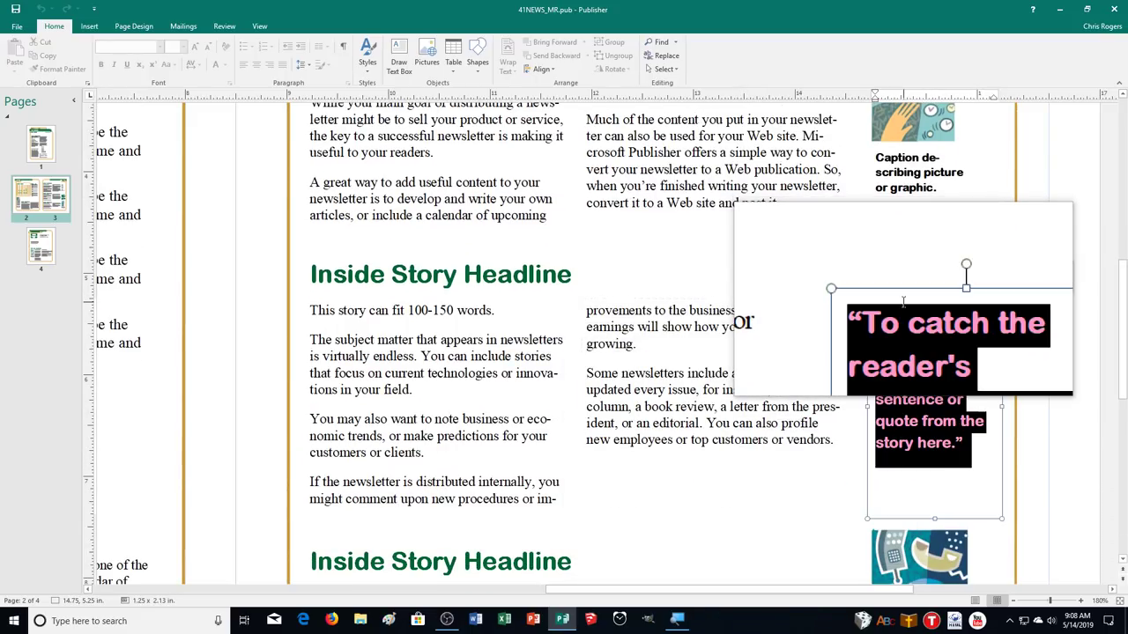
click(904, 301)
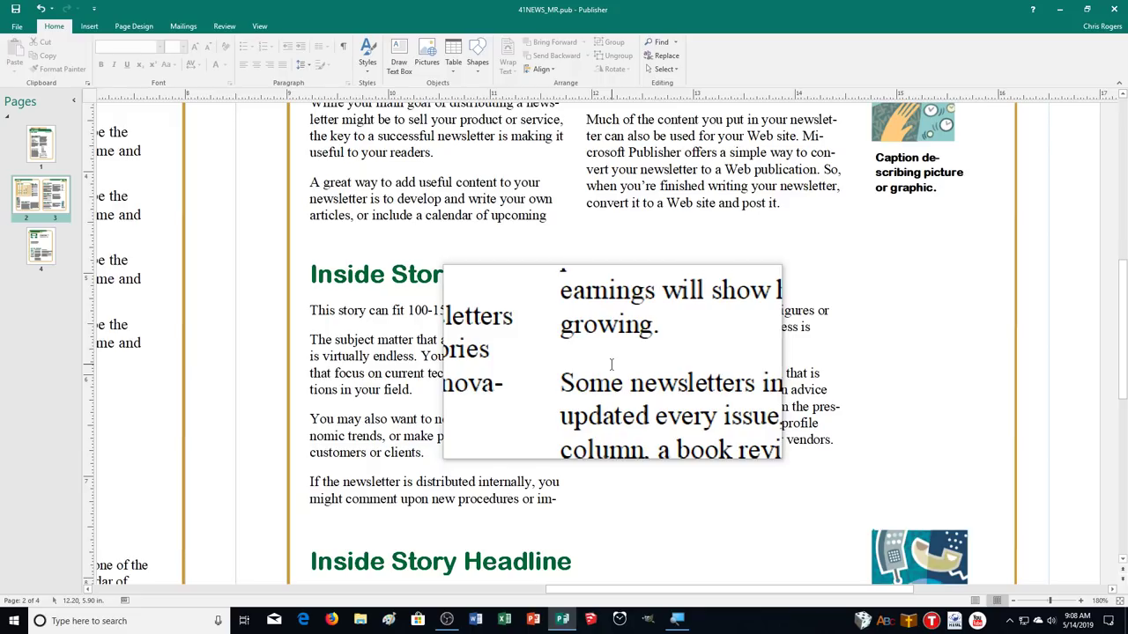
Step: Delete the picture and its caption beside the first inside story on page 3
scroll(612, 363, up, 2)
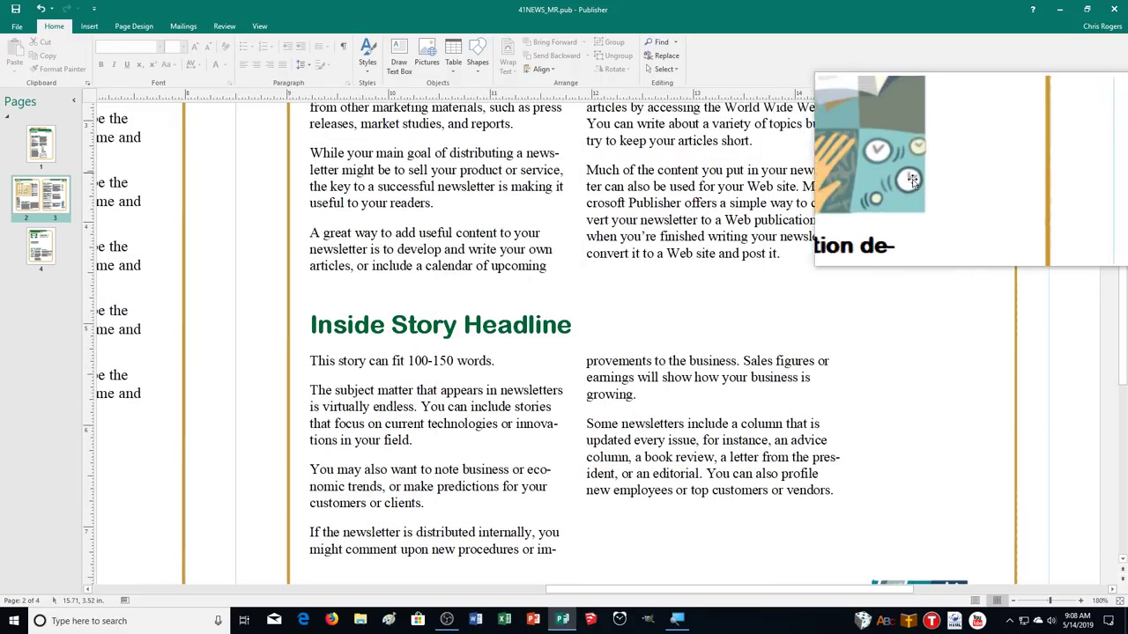
click(901, 183)
scroll(881, 198, down, 2)
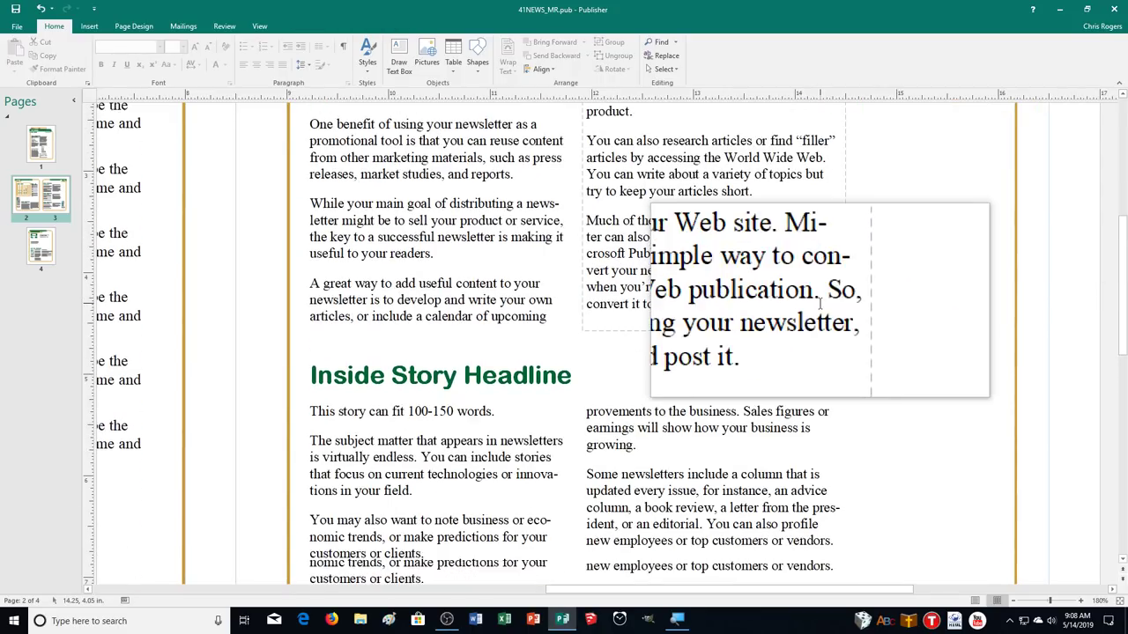
Step: Delete the pictures and captions beside the bottom story on page 3 and beside the inside story on page 2
scroll(820, 305, down, 8)
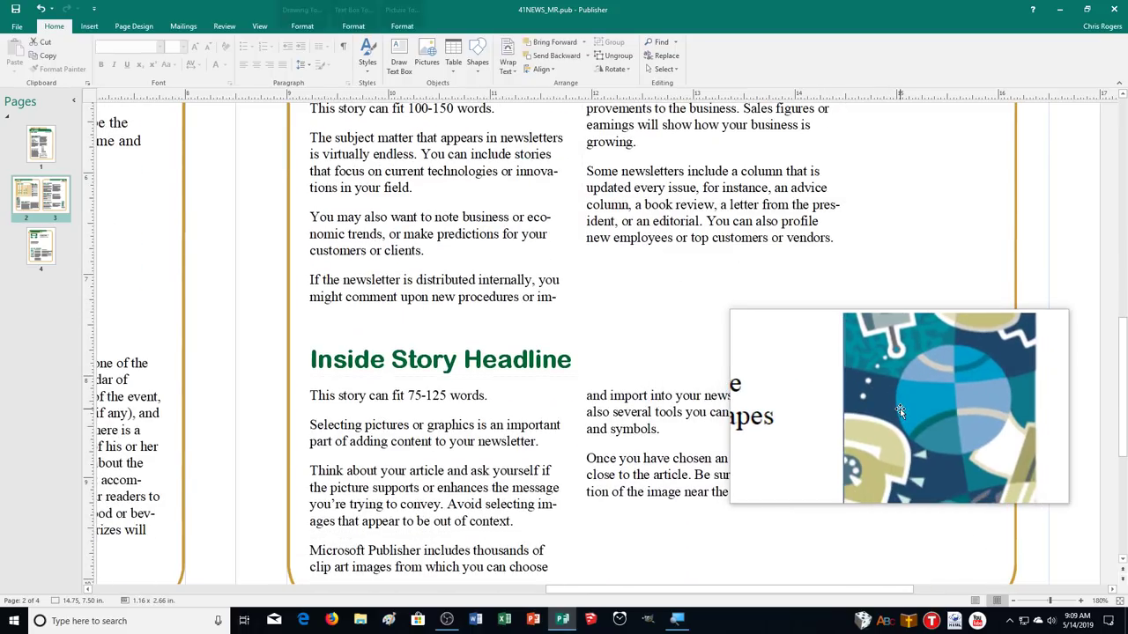
drag(872, 582, 569, 581)
click(410, 373)
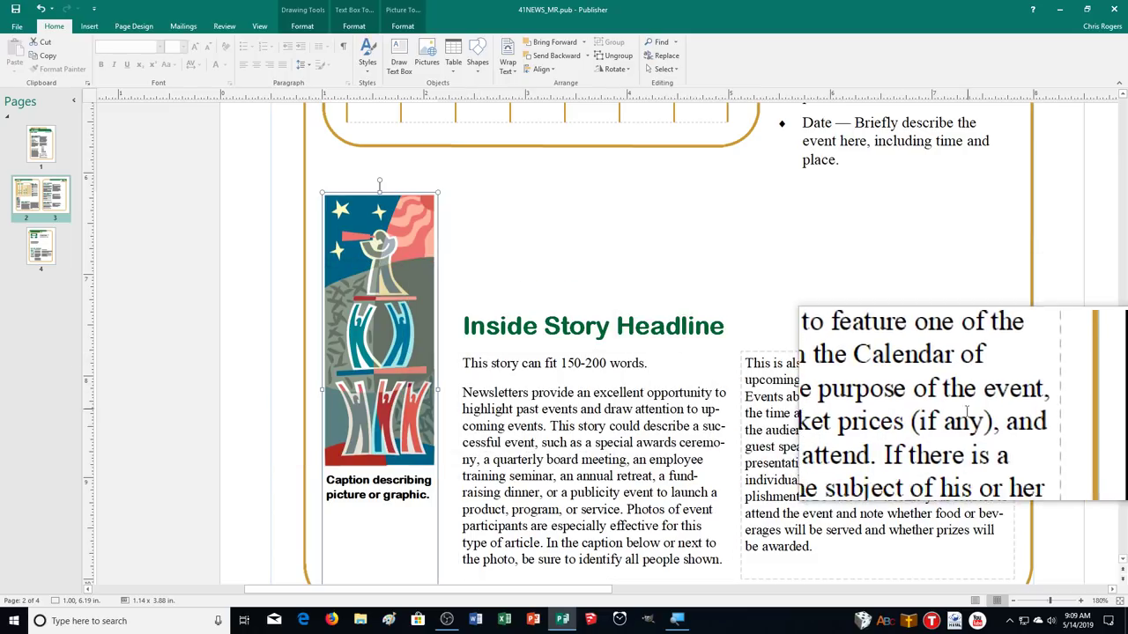
key(Delete)
Step: Delete the top and middle inside stories on page 3, including their headlines and both text columns
scroll(945, 482, up, 15)
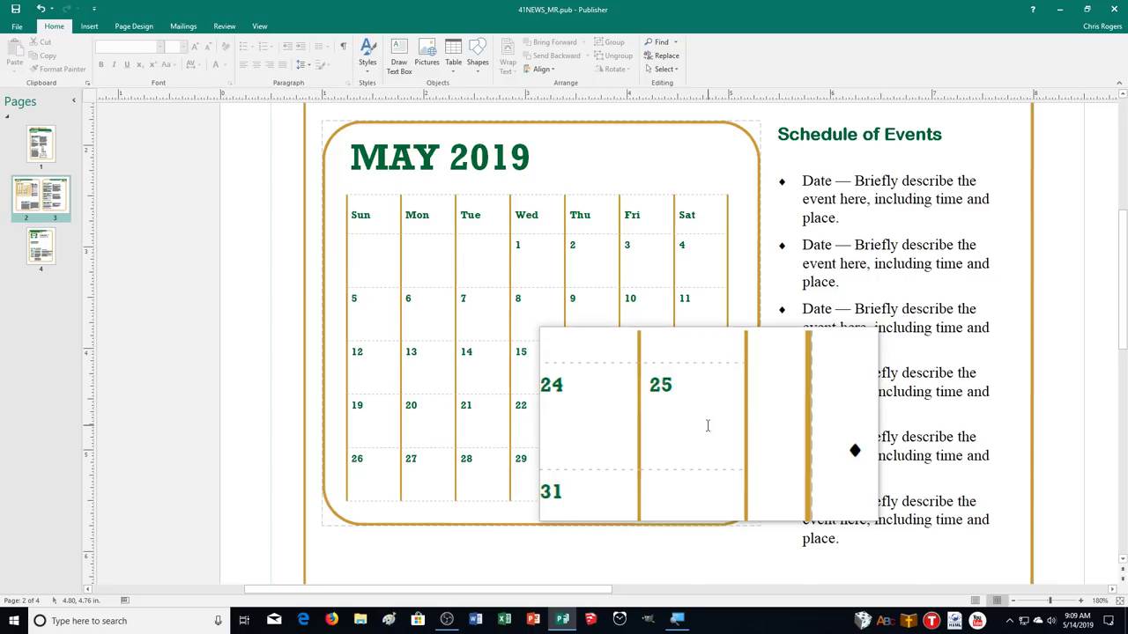
scroll(707, 425, down, 5)
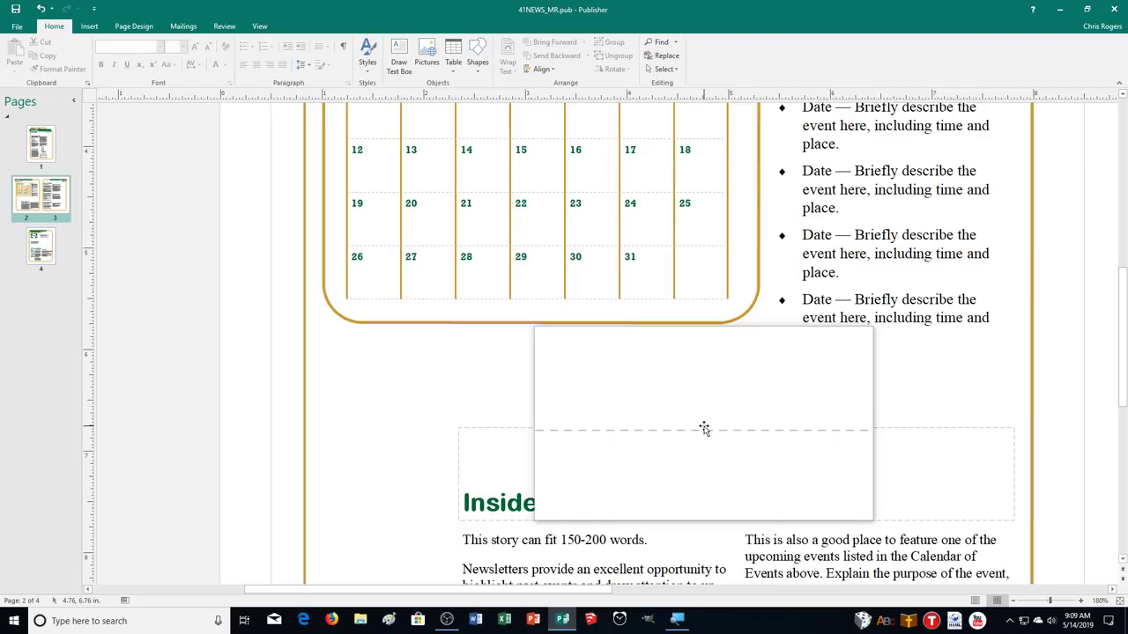
scroll(704, 429, down, 5)
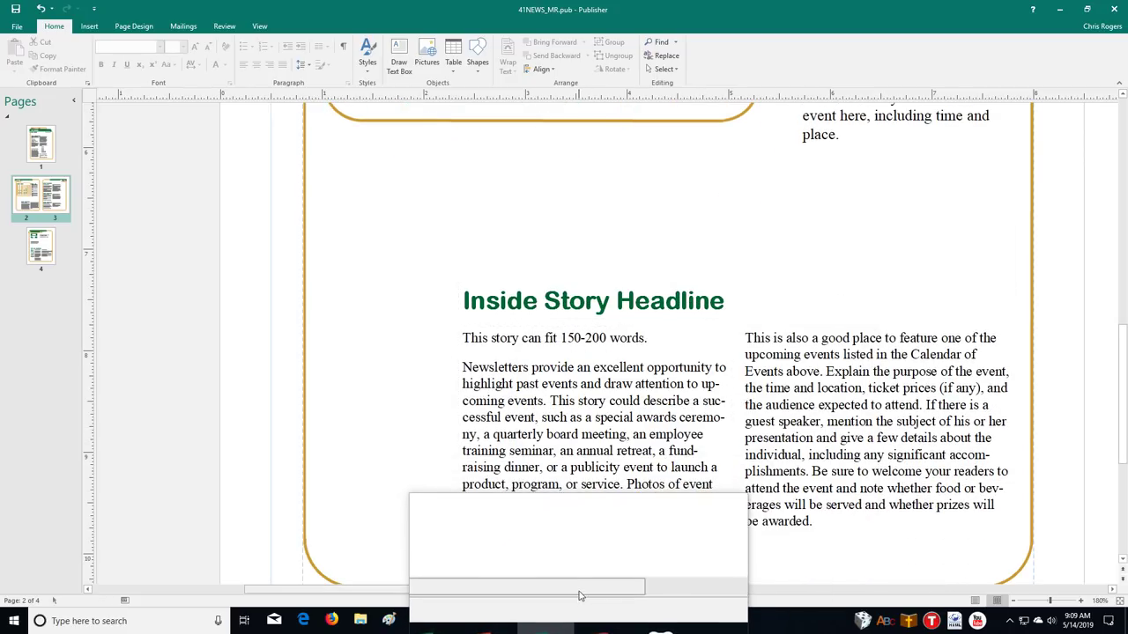
drag(579, 599, 779, 606)
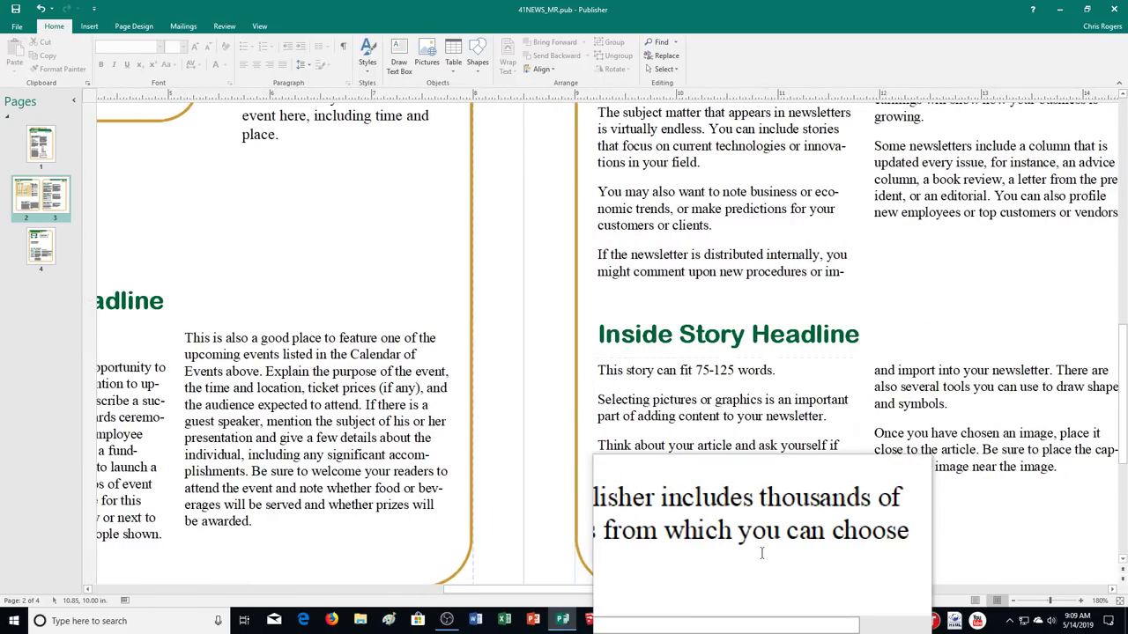
scroll(763, 553, up, 8)
scroll(762, 554, up, 2)
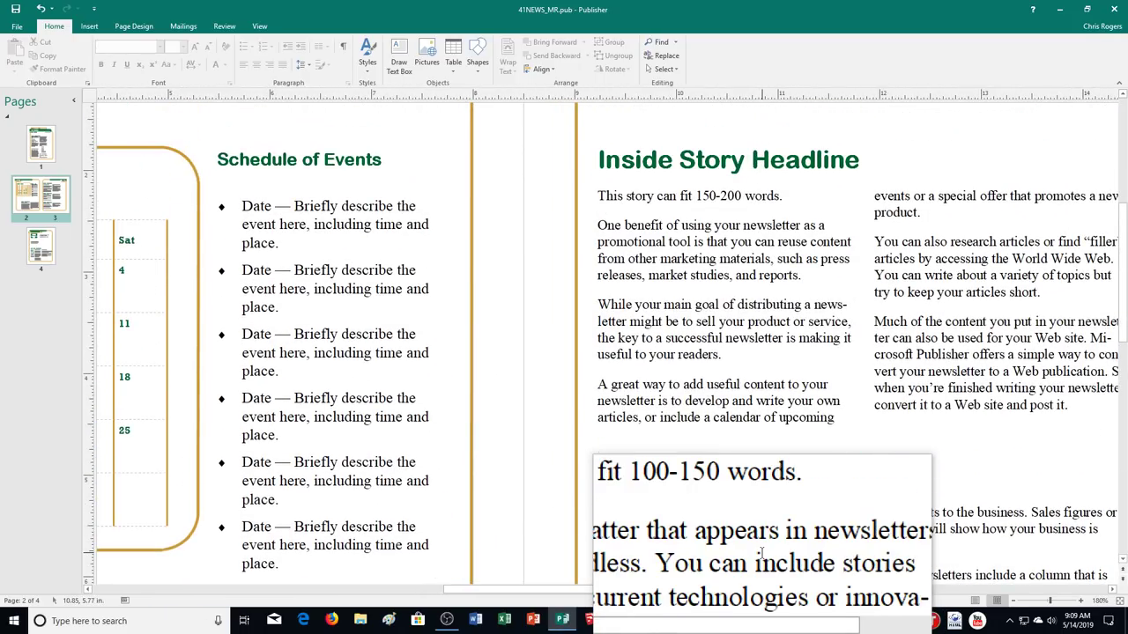
drag(599, 596, 664, 595)
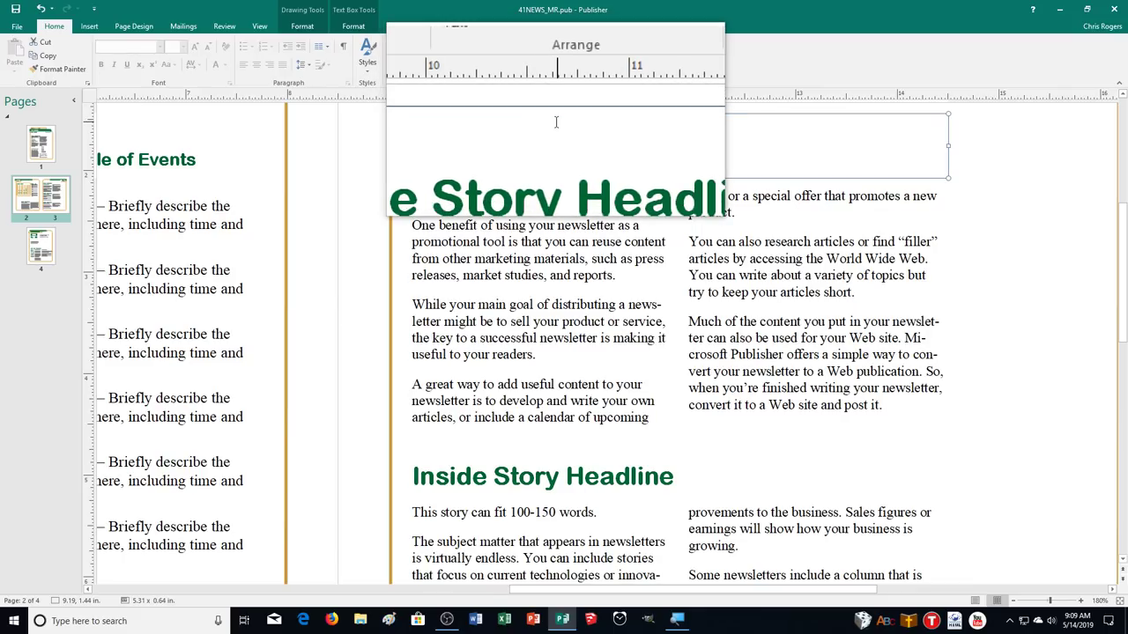
key(Escape)
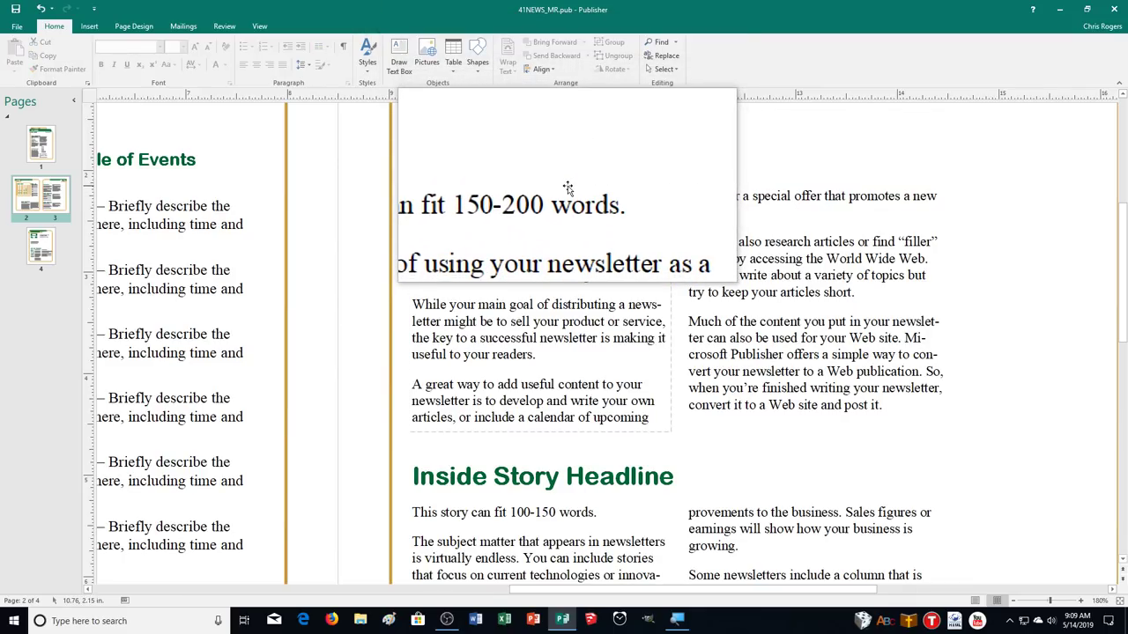
key(Delete)
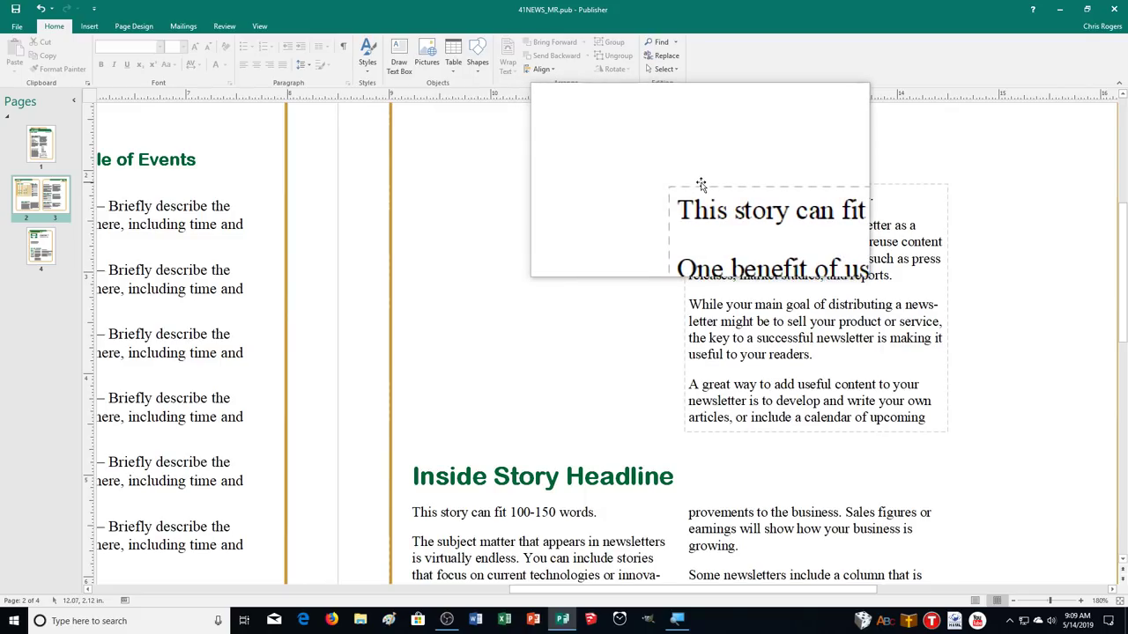
scroll(695, 372, down, 5)
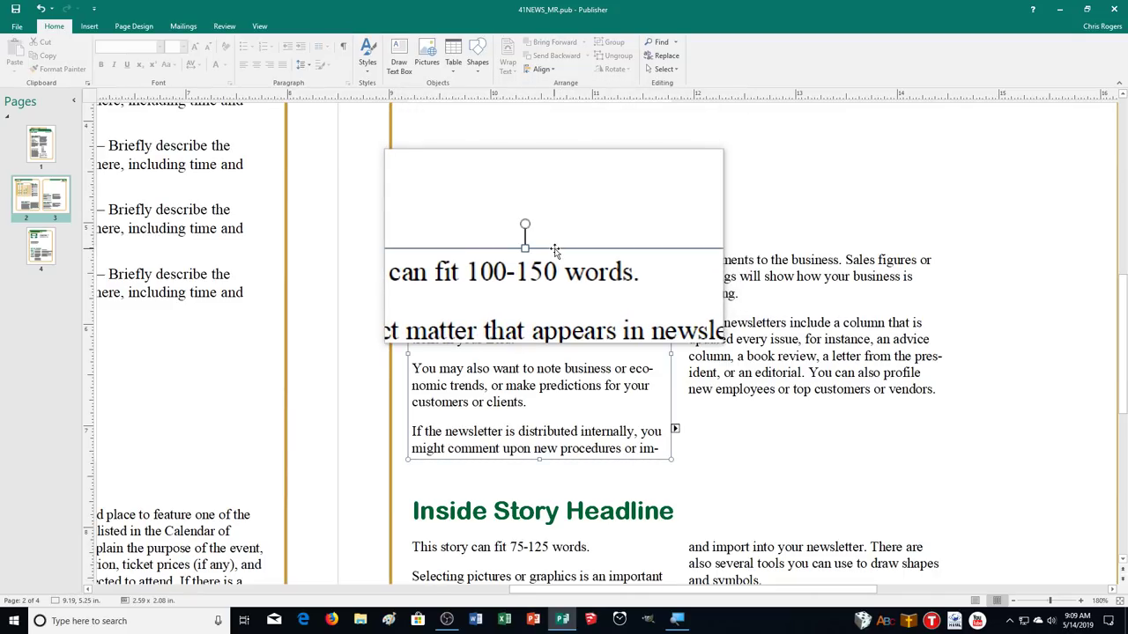
drag(554, 252, 715, 252)
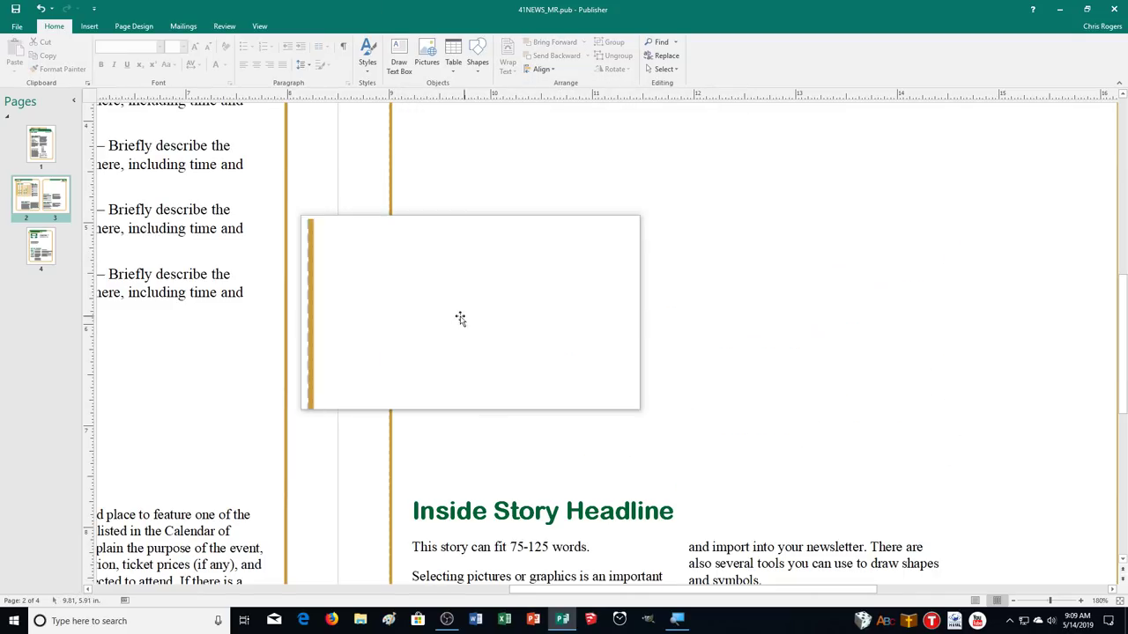
Step: Review the remaining story on page 3 and the calendar, schedule of events and inside story on page 2
scroll(285, 415, down, 3)
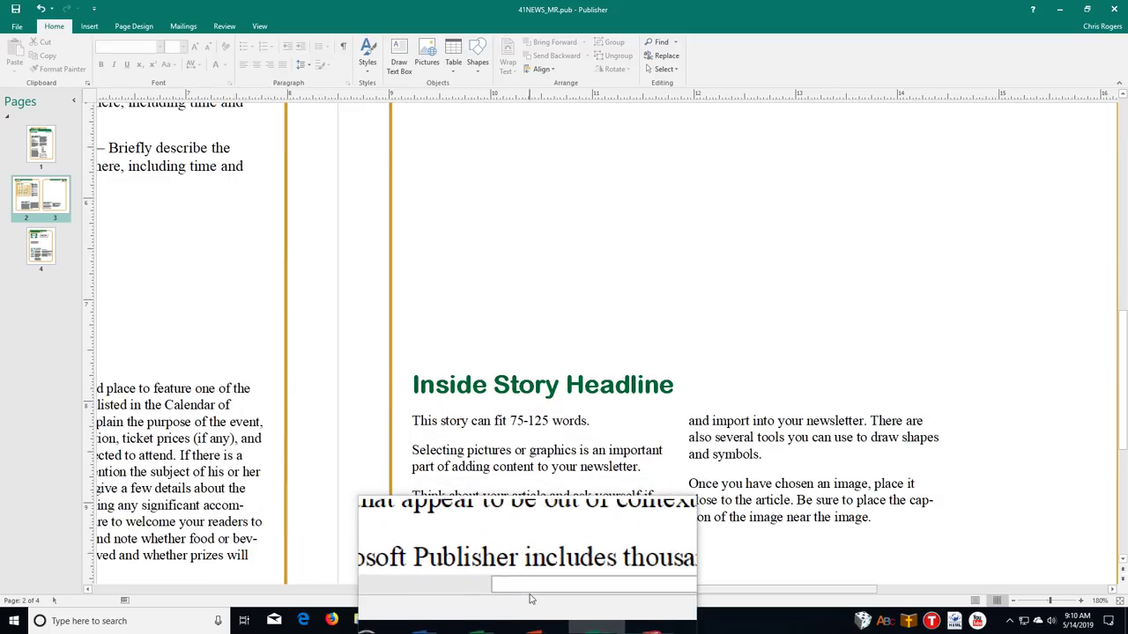
scroll(529, 592, right, 3)
scroll(566, 577, down, 3)
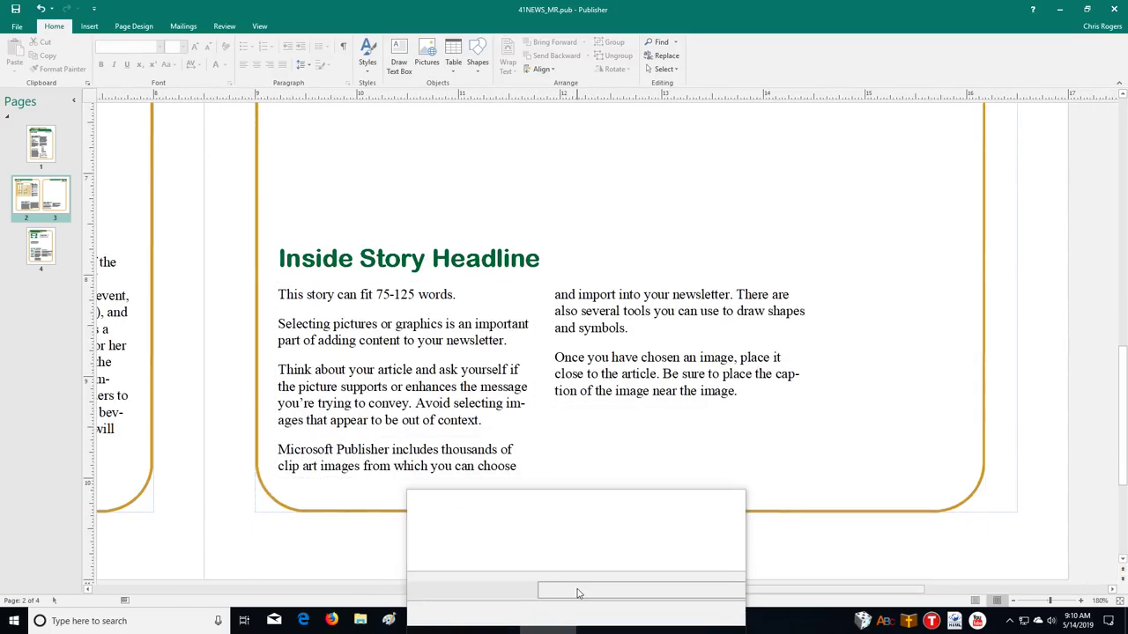
scroll(577, 592, left, 10)
scroll(331, 570, up, 10)
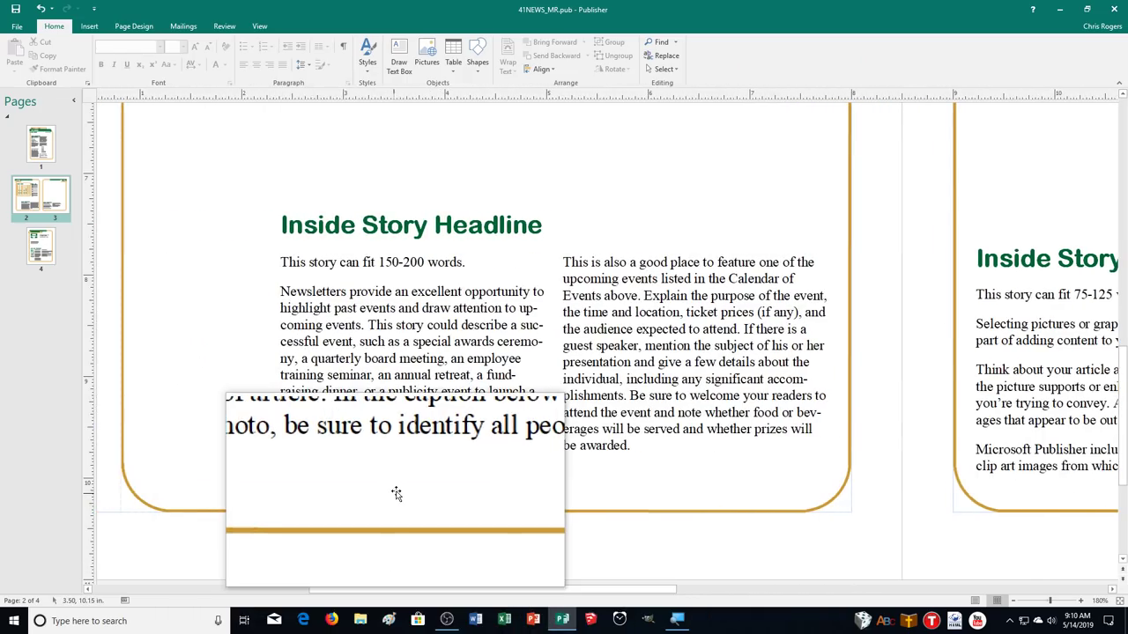
scroll(399, 491, up, 2)
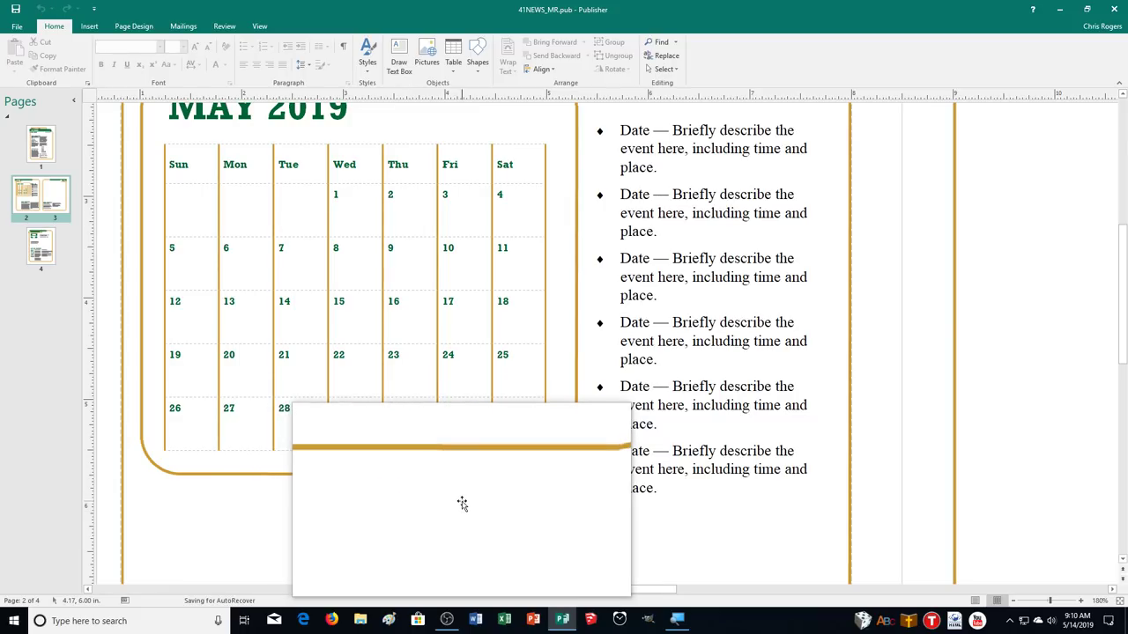
scroll(486, 442, down, 1)
scroll(486, 443, down, 3)
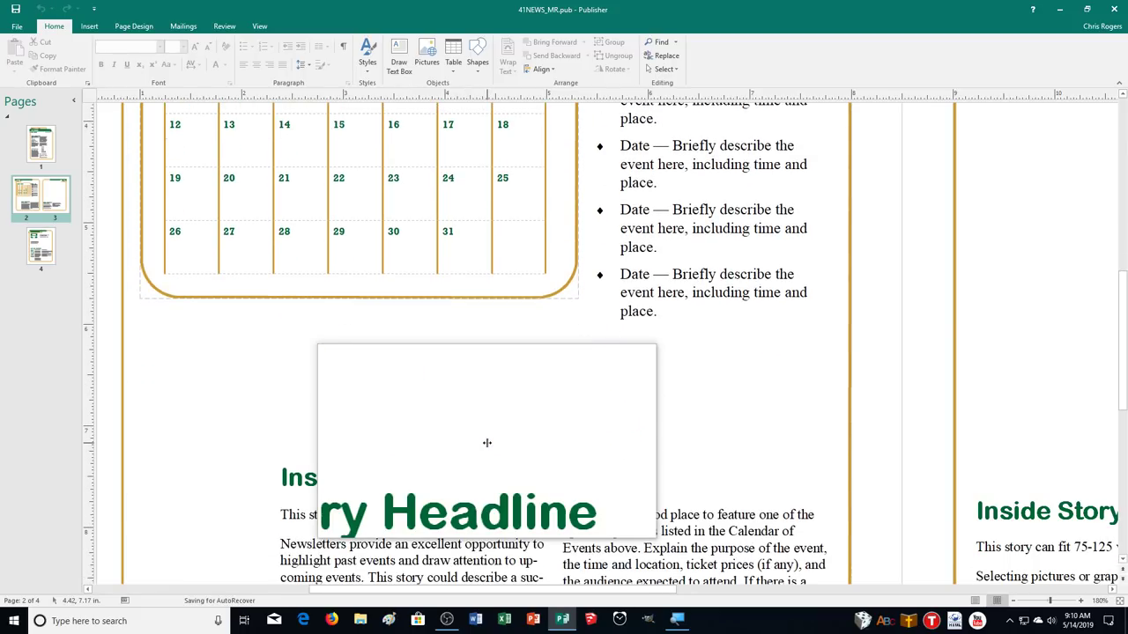
scroll(486, 442, down, 4)
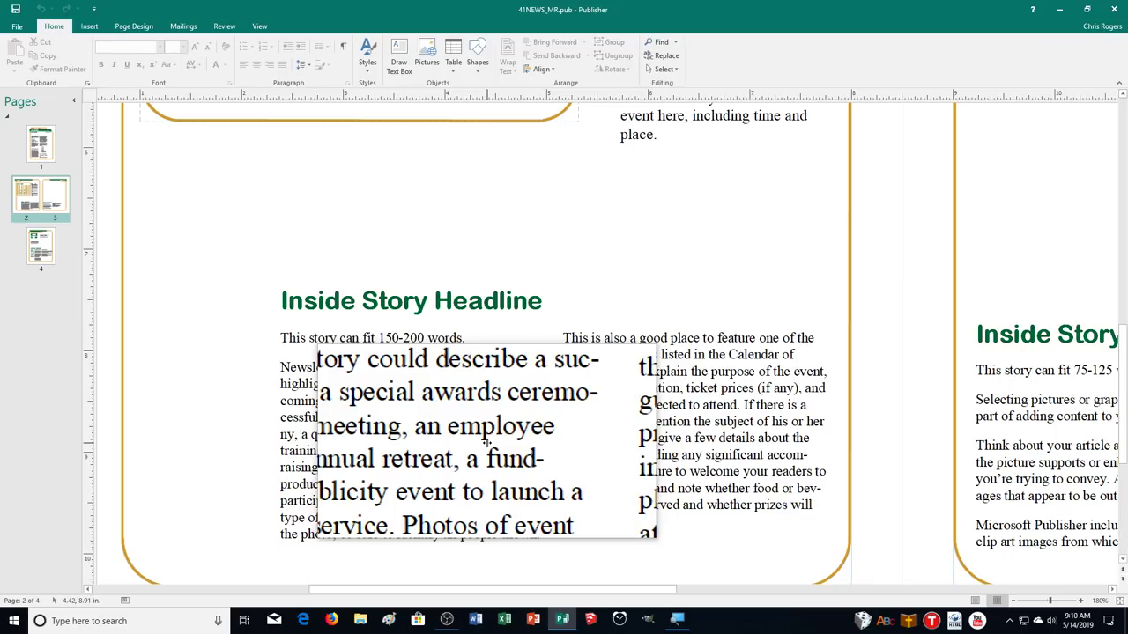
scroll(486, 449, up, 1)
scroll(511, 493, down, 3)
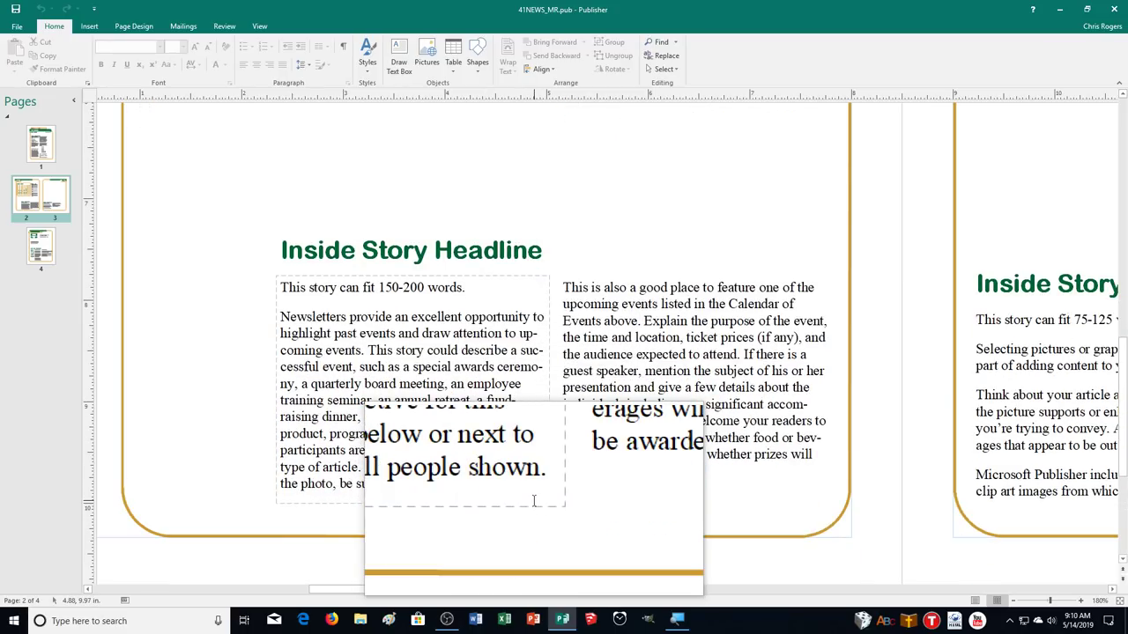
Step: Change the remaining page 3 story's headline to "What's New" and clear the placeholder text from its columns
drag(567, 598, 788, 574)
triple_click(372, 277)
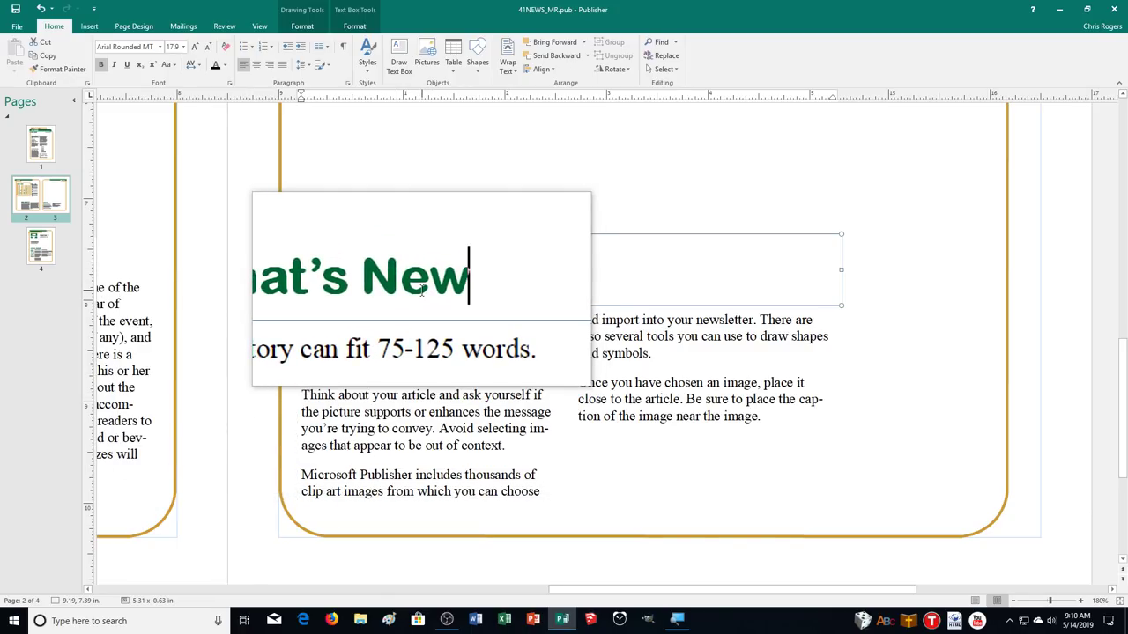
click(445, 399)
key(ctrl+a)
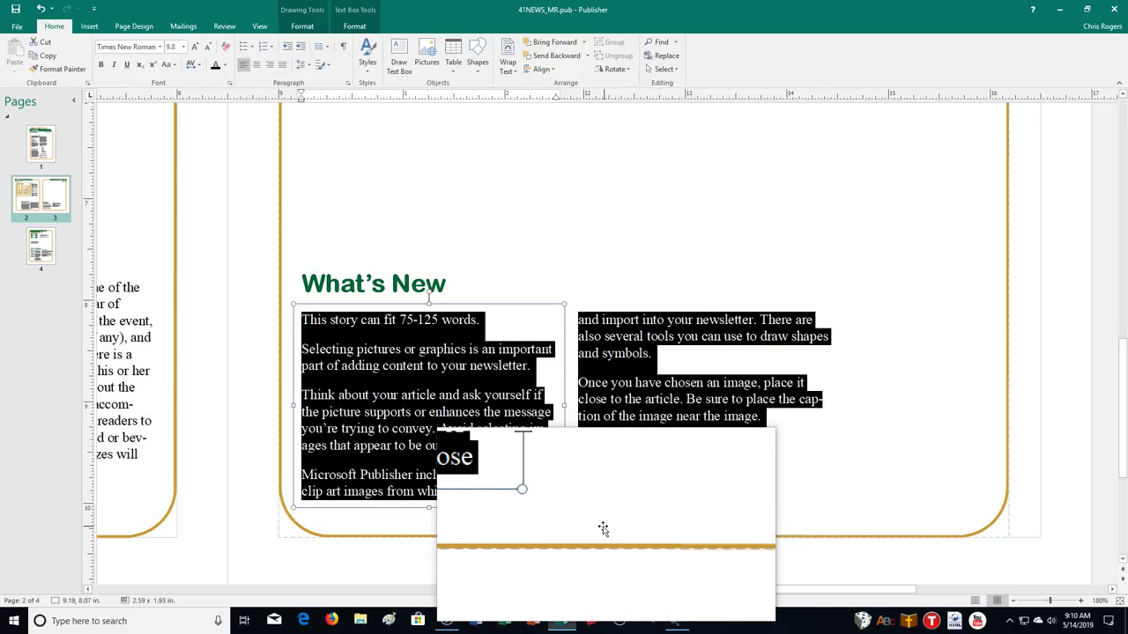
key(Delete)
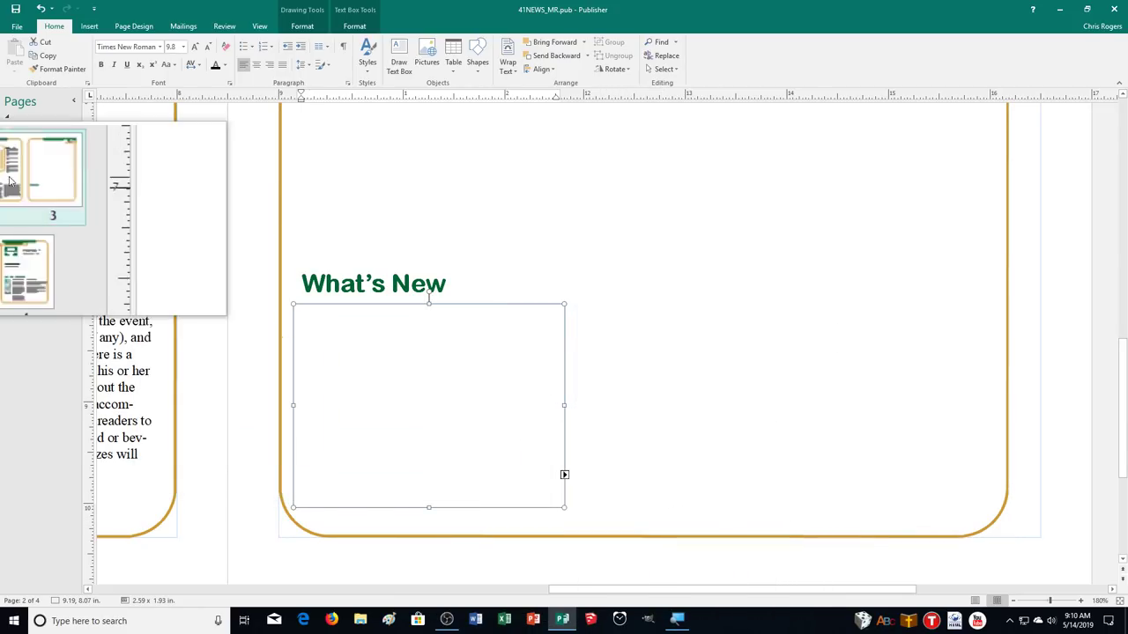
Step: Link the lead story's second column on page 1 to the empty text box under What's New on page 3
click(40, 143)
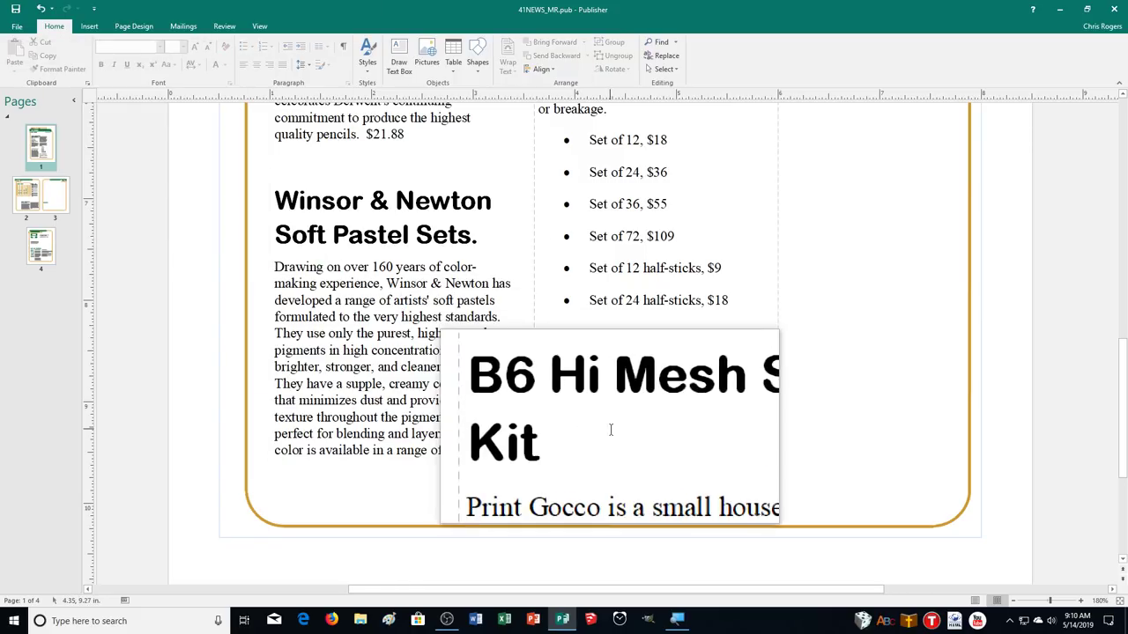
click(675, 401)
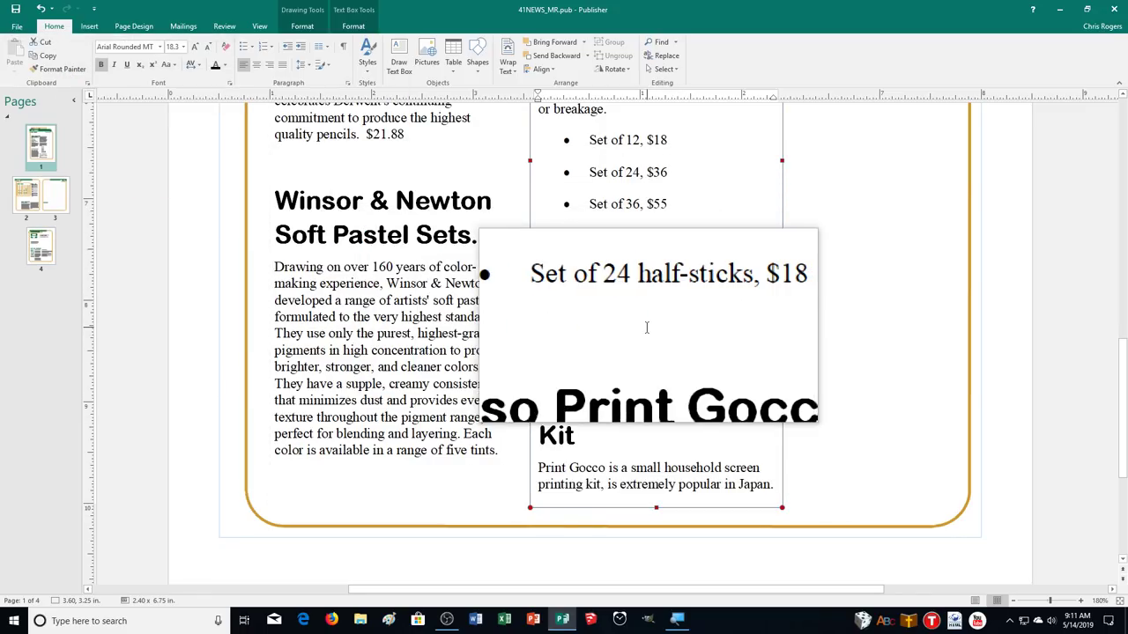
click(348, 26)
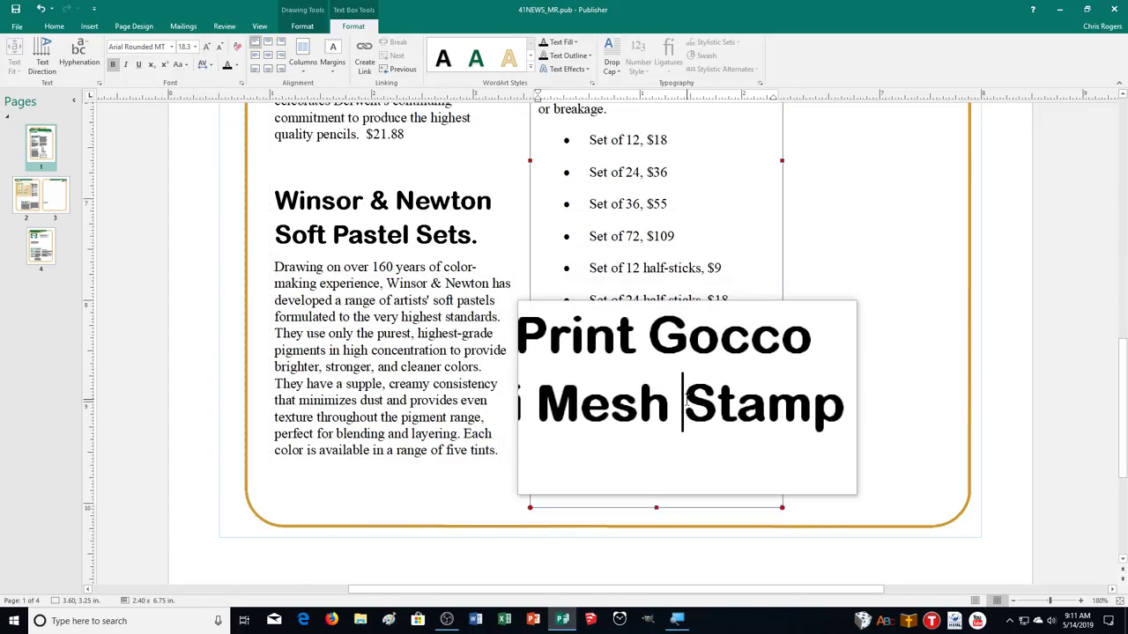
click(373, 68)
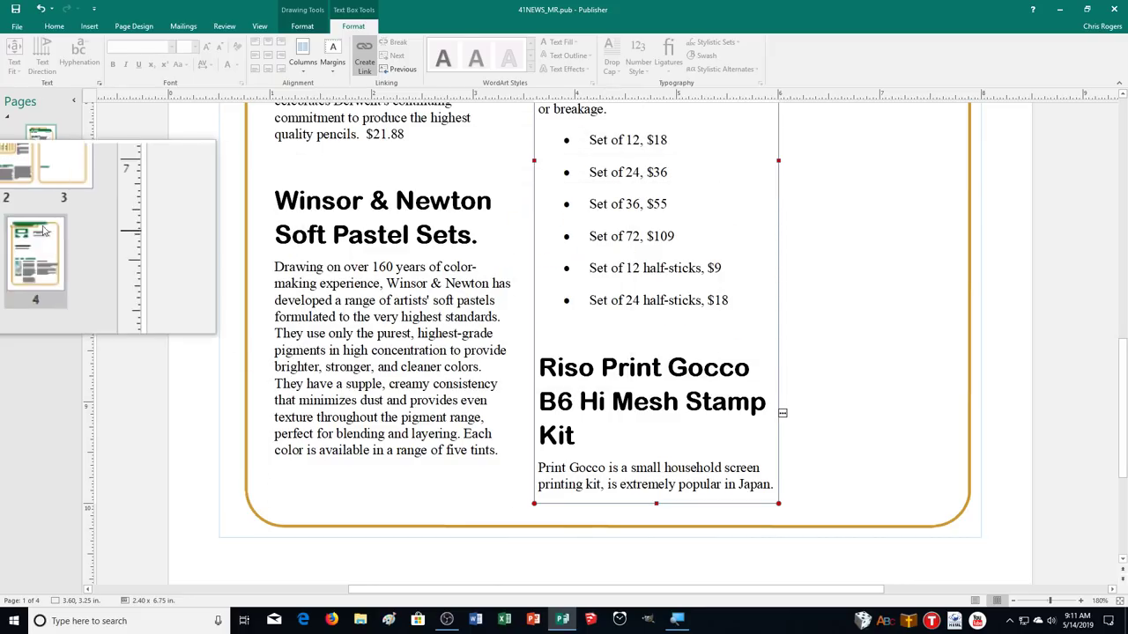
click(39, 204)
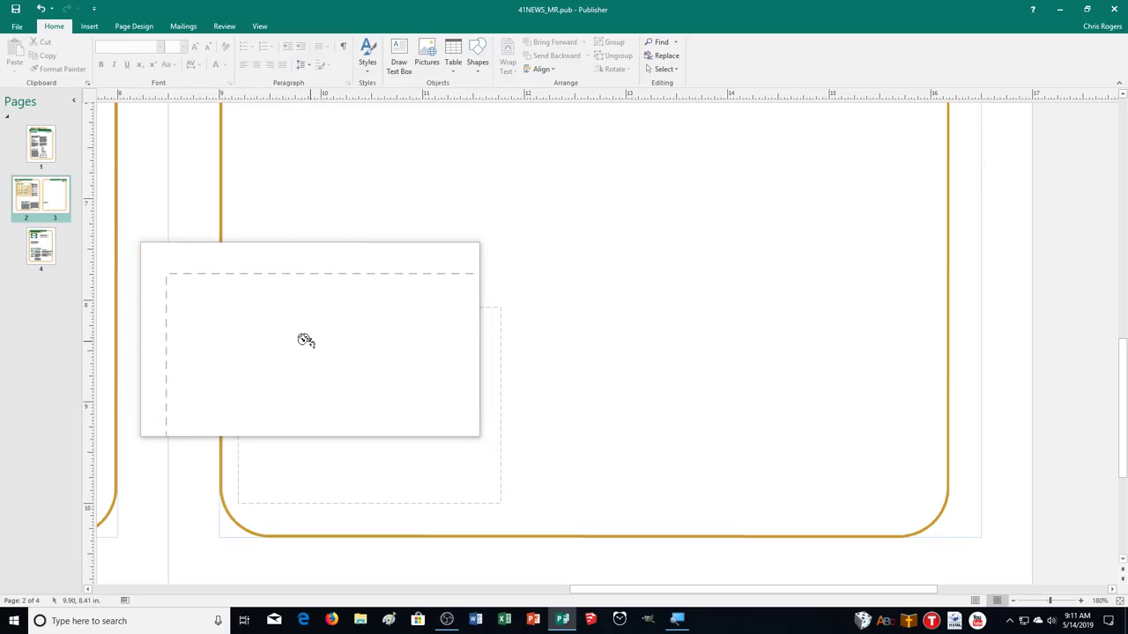
click(306, 340)
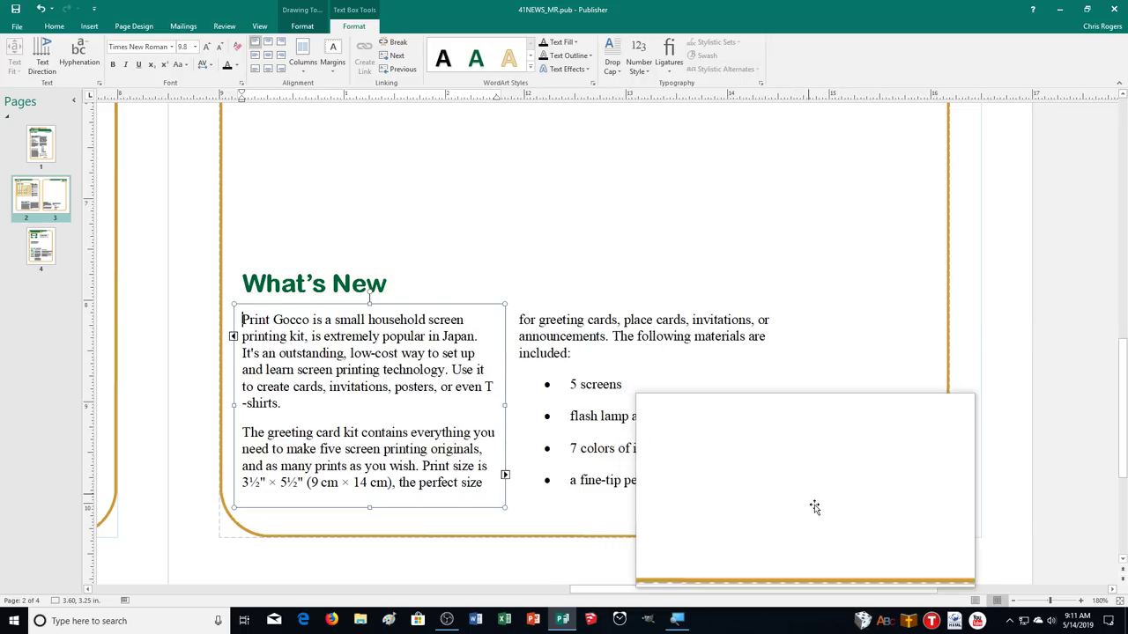
Step: Move the What's New headline box up near the top of page 3, to about 9.19, 1.36 in
scroll(814, 510, up, 1)
scroll(814, 509, up, 5)
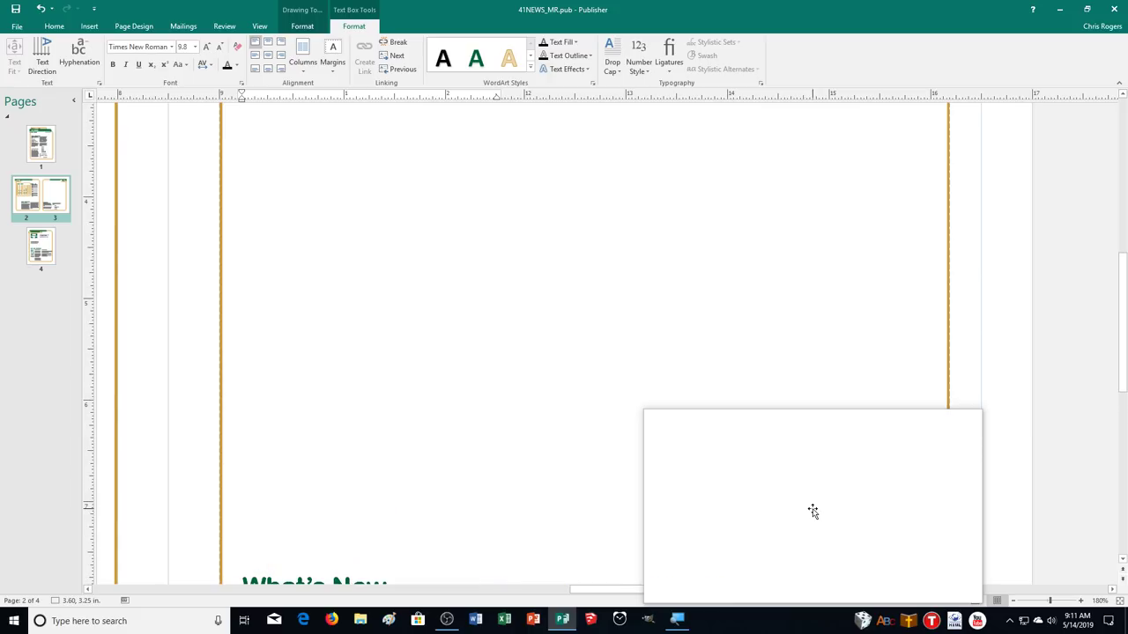
scroll(812, 511, up, 1)
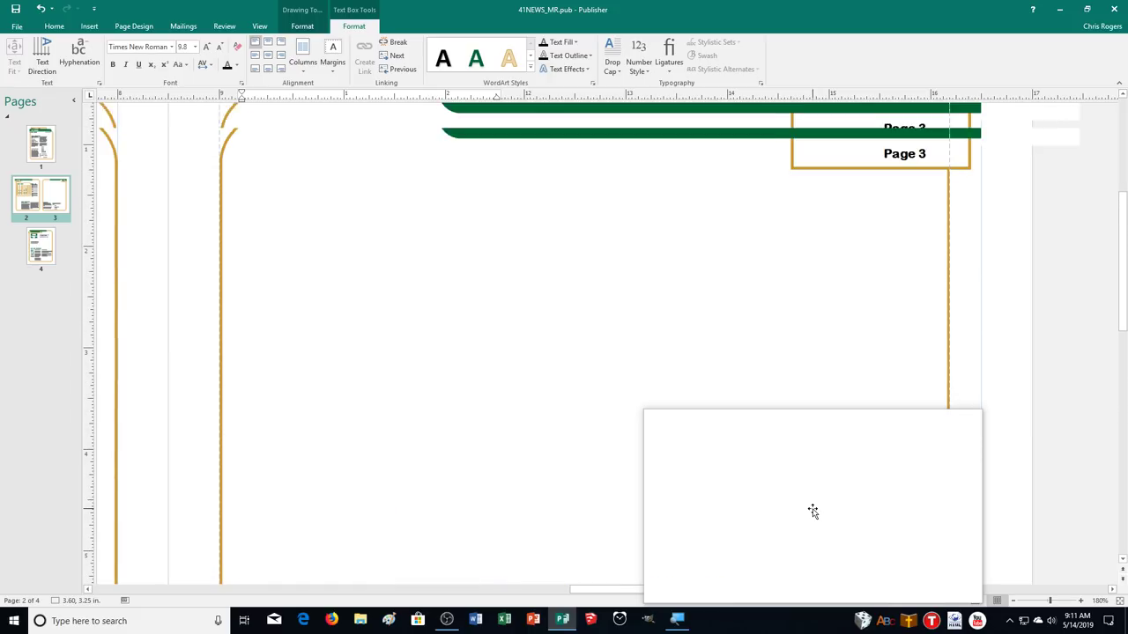
scroll(812, 511, down, 2)
scroll(812, 511, down, 3)
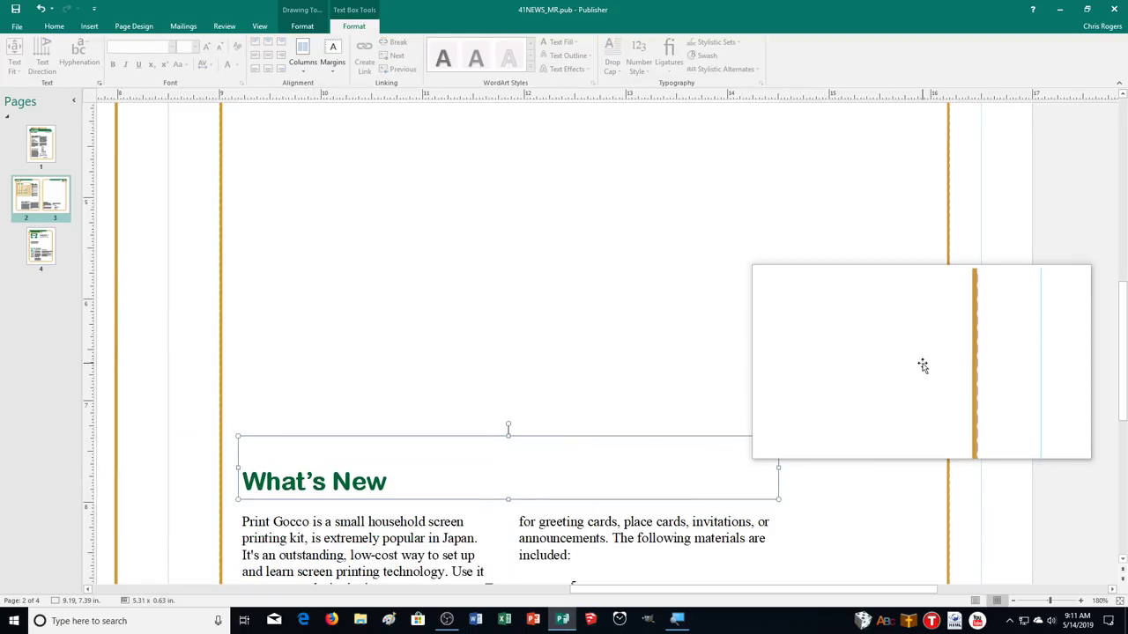
scroll(875, 361, up, 2)
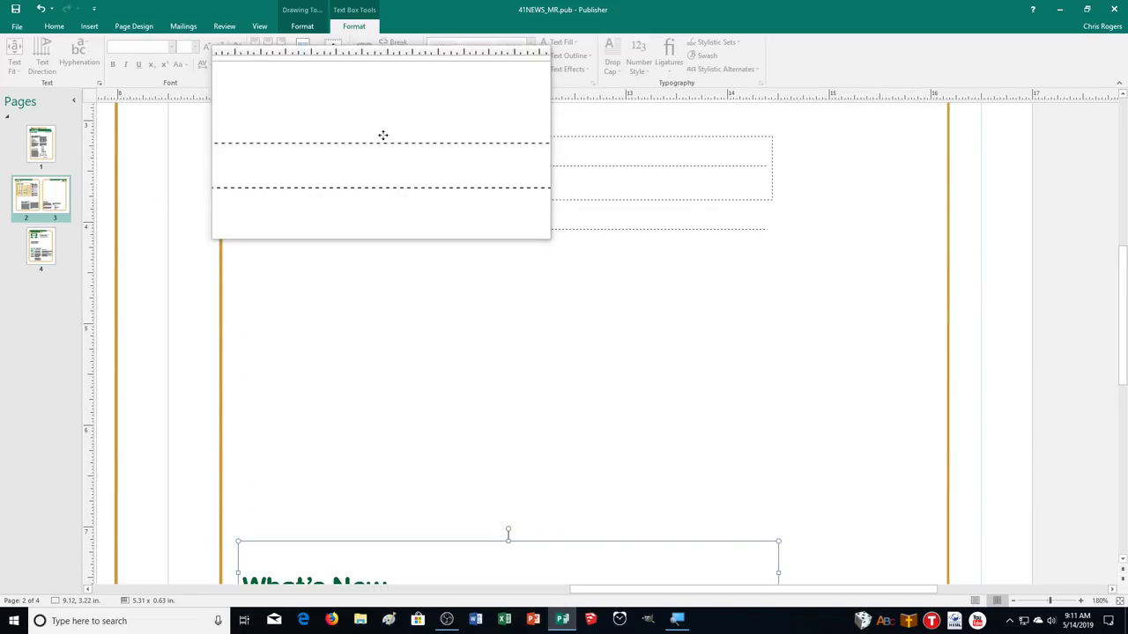
drag(386, 126, 389, 113)
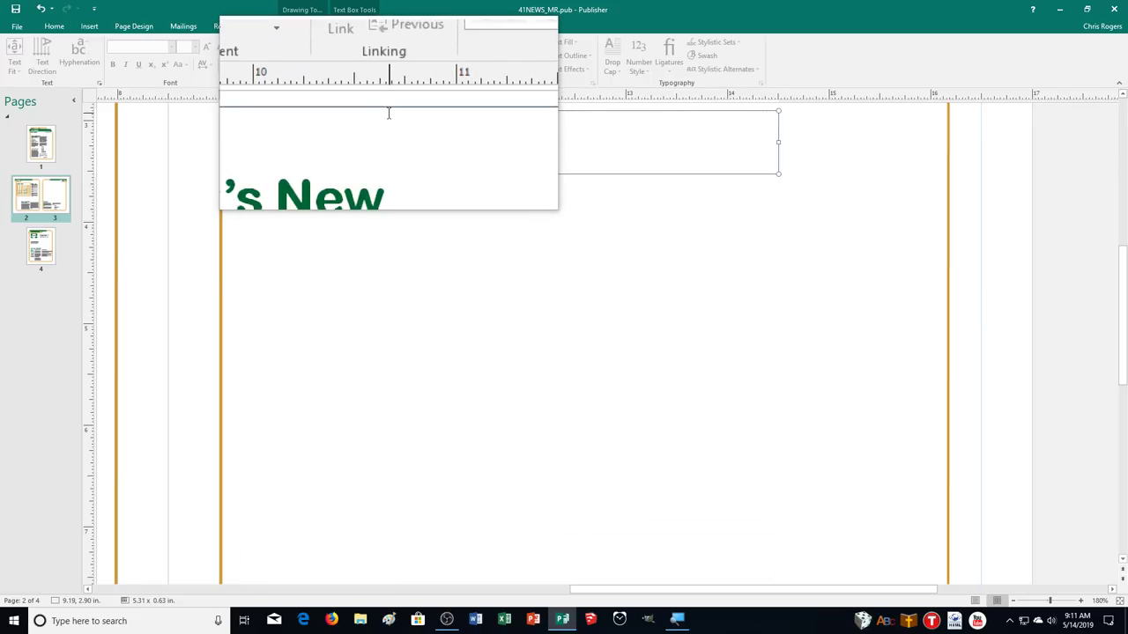
scroll(848, 393, up, 5)
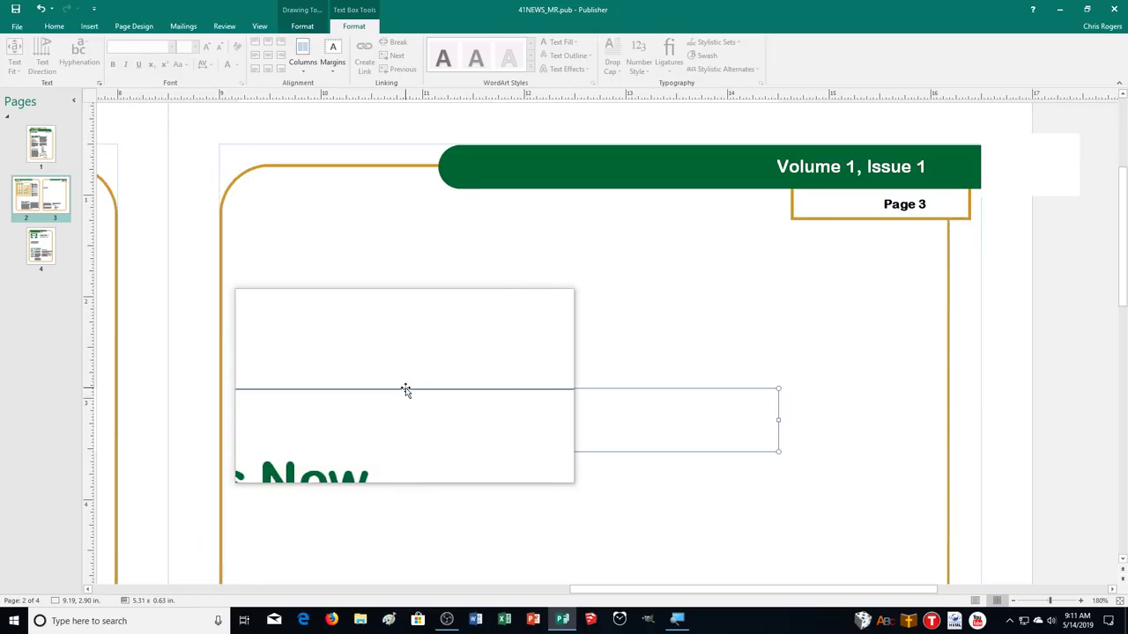
drag(405, 390, 405, 232)
scroll(640, 488, down, 3)
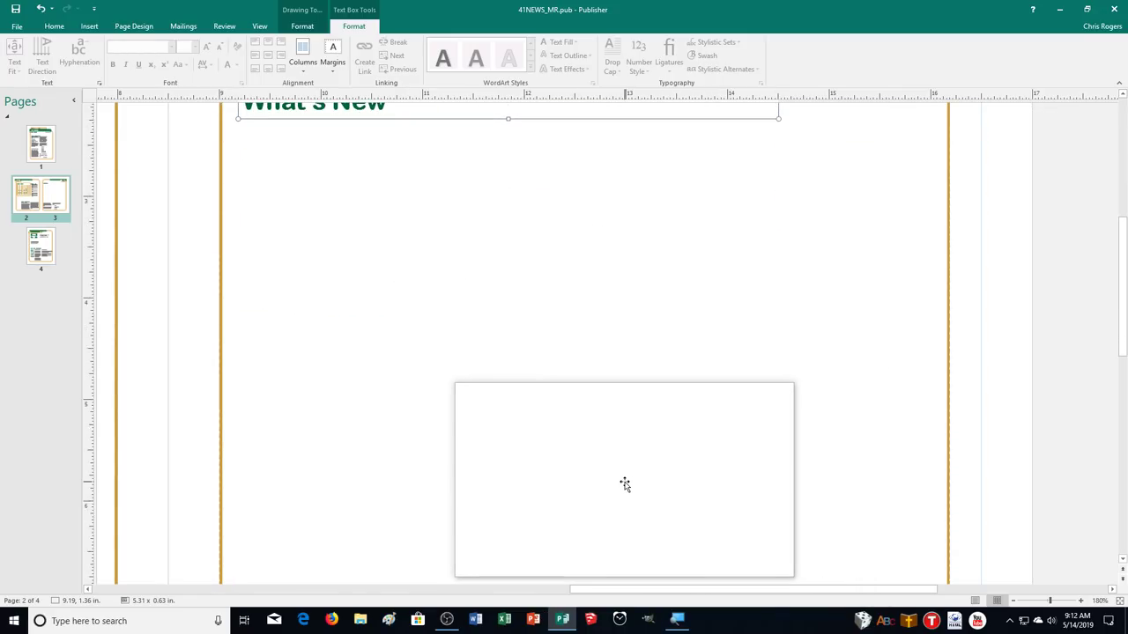
Step: Extend both story columns on page 3 upward to just below the What's New headline, with their top edges at about 1.99 in
scroll(622, 483, down, 1)
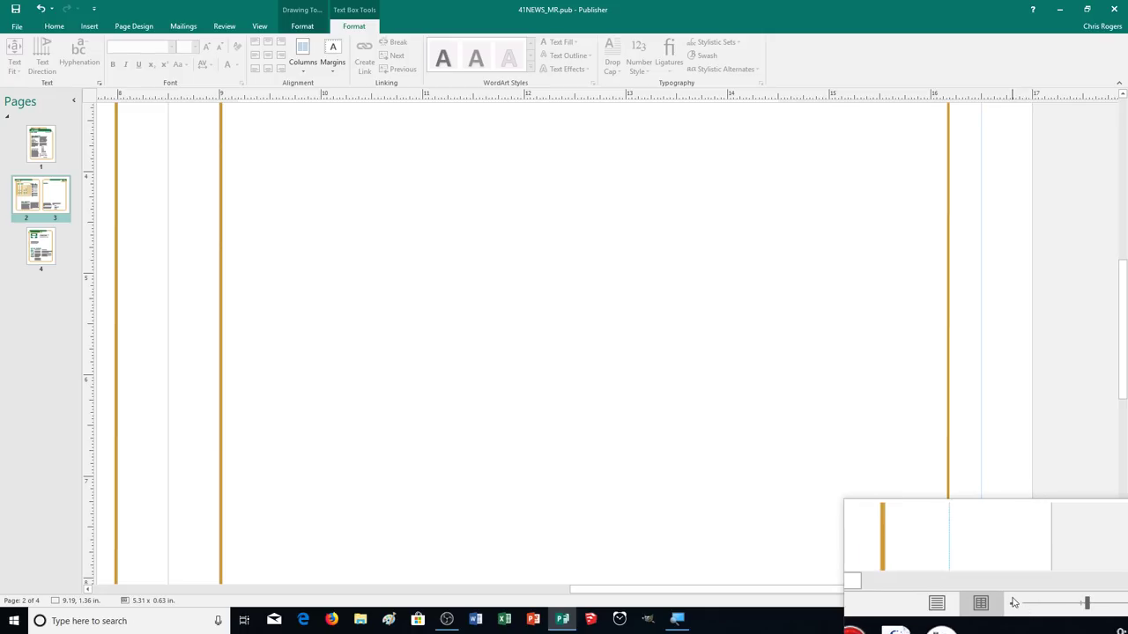
click(1014, 603)
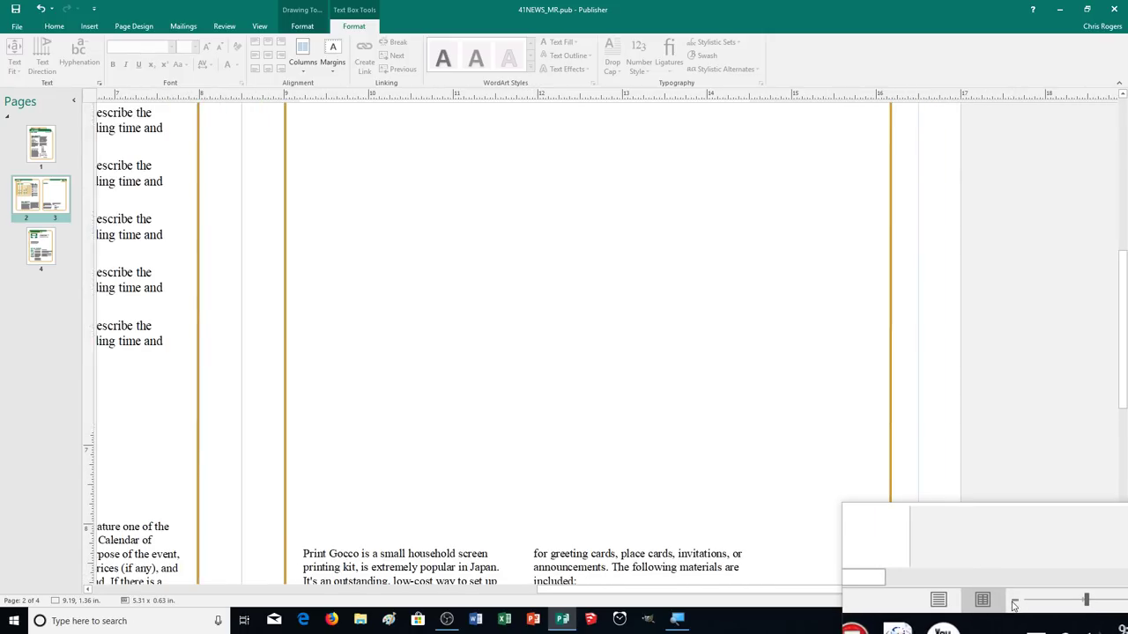
scroll(1012, 525, down, 5)
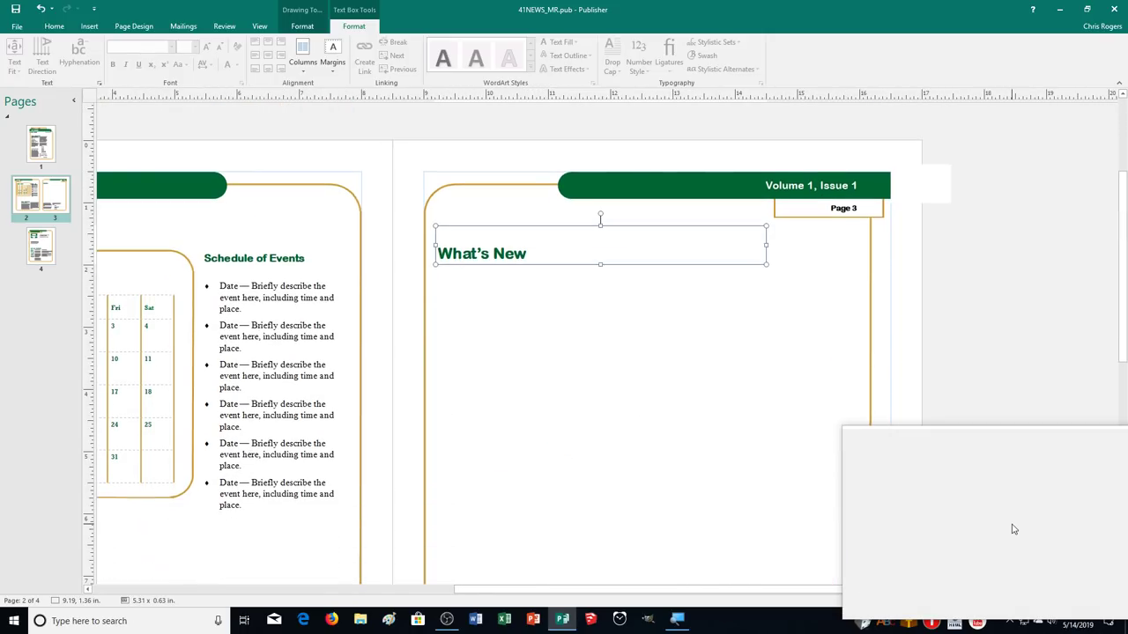
scroll(771, 599, right, 2)
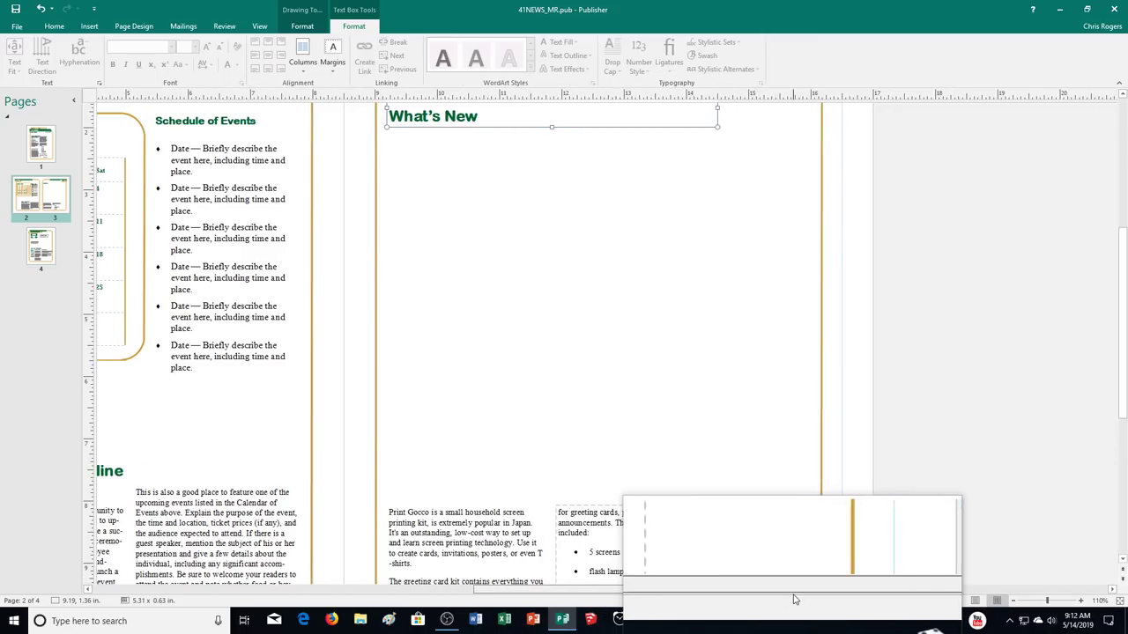
click(459, 534)
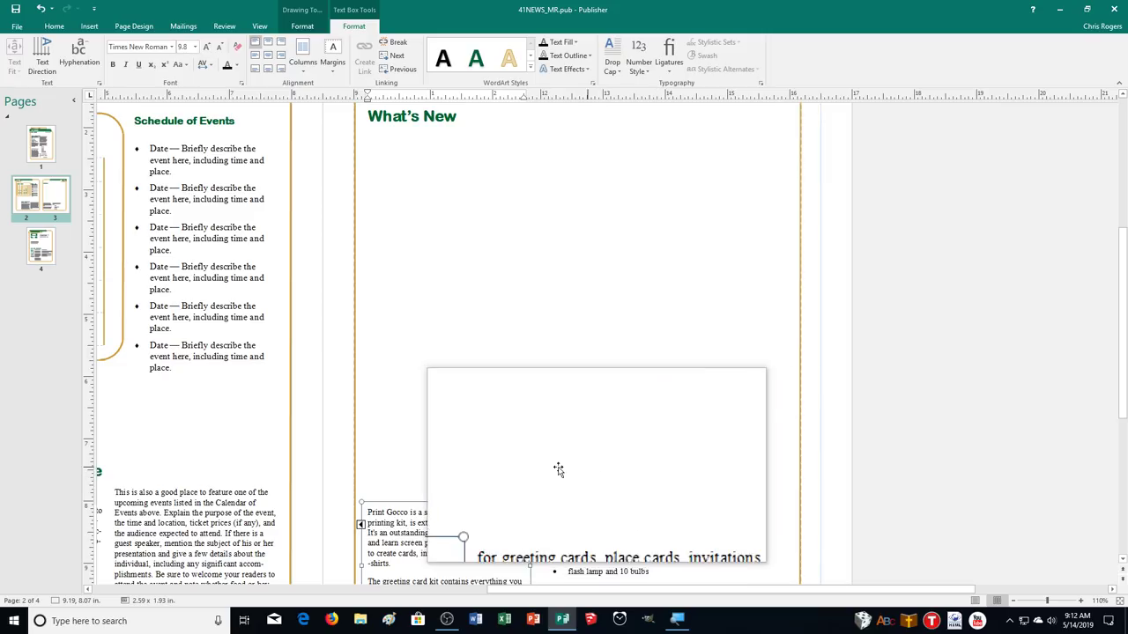
drag(446, 504, 428, 123)
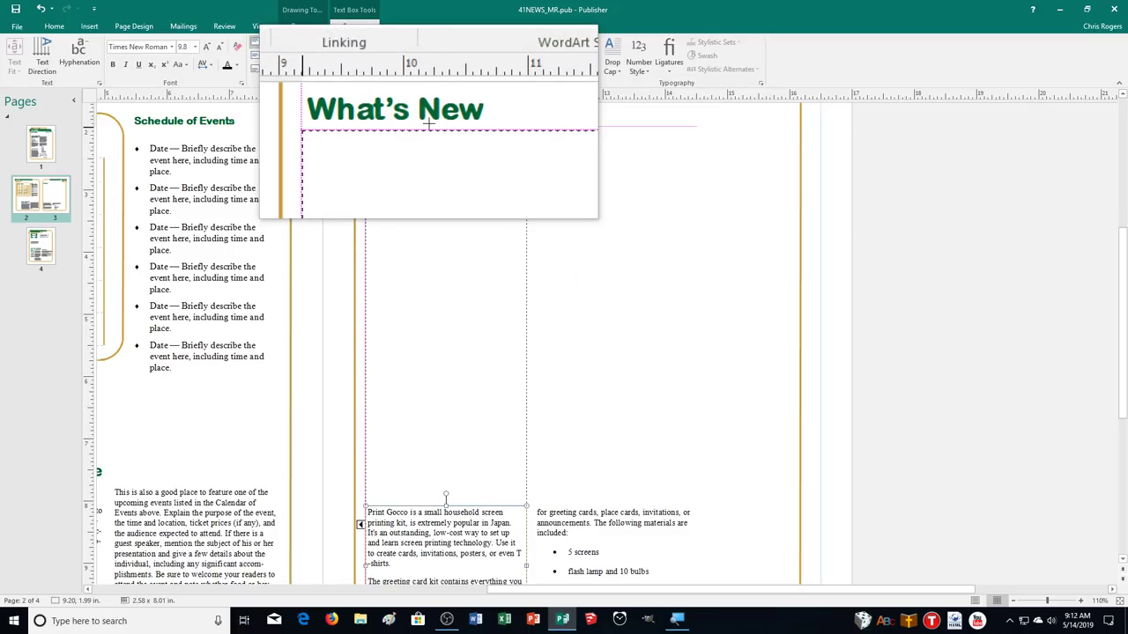
drag(429, 124, 429, 125)
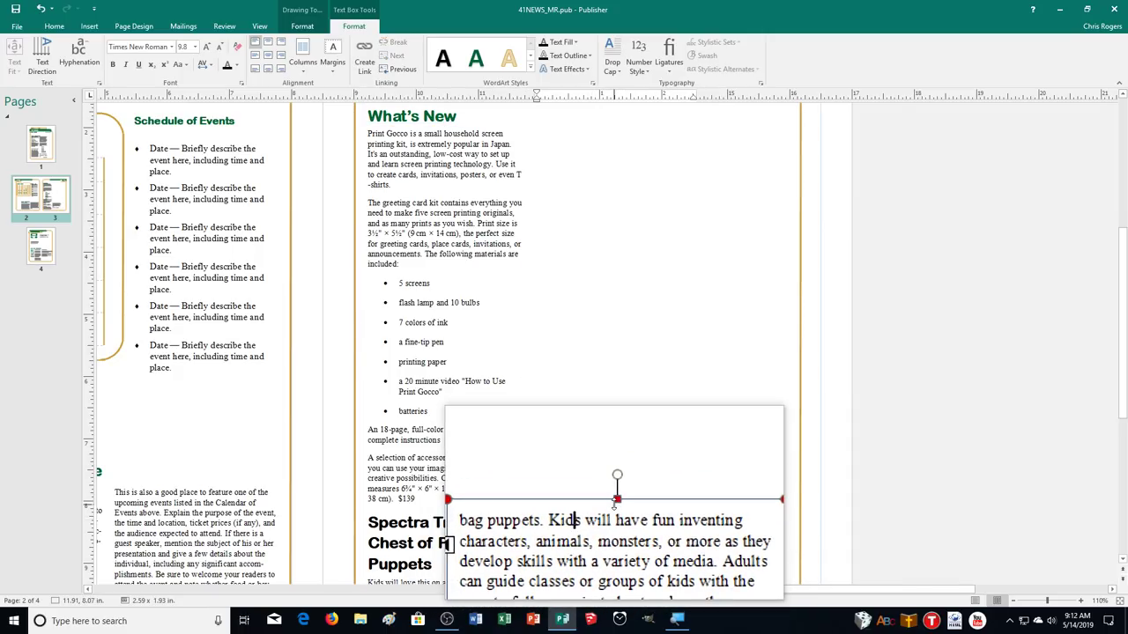
drag(615, 505, 594, 119)
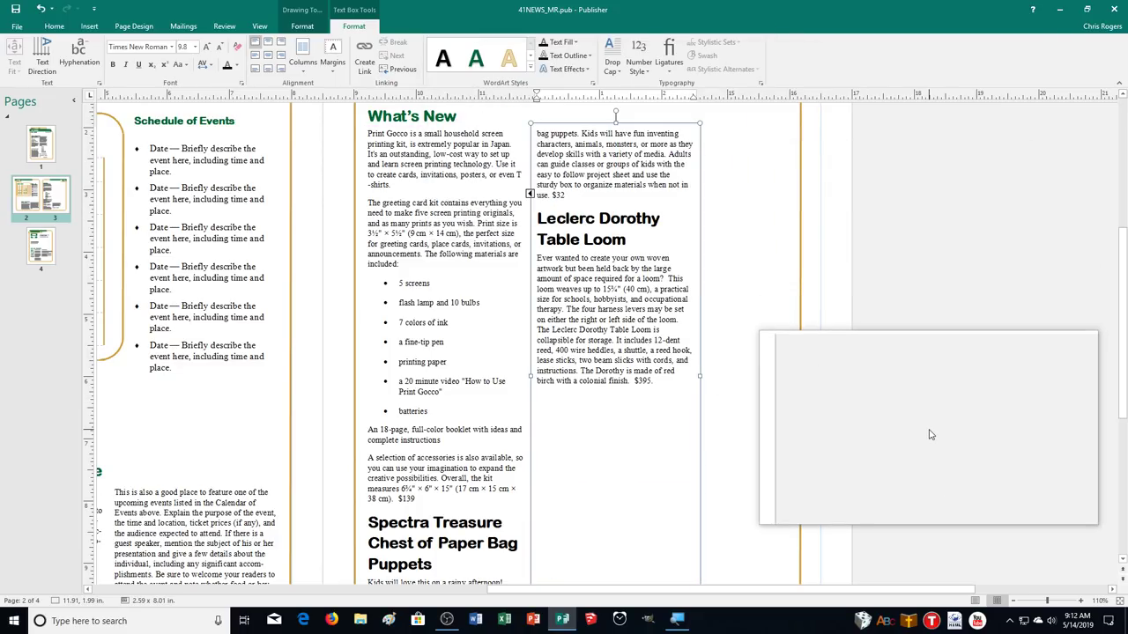
Step: Review how the linked story flows through the columns on page 3 and from the second column on page 1
scroll(934, 434, down, 3)
scroll(934, 436, up, 4)
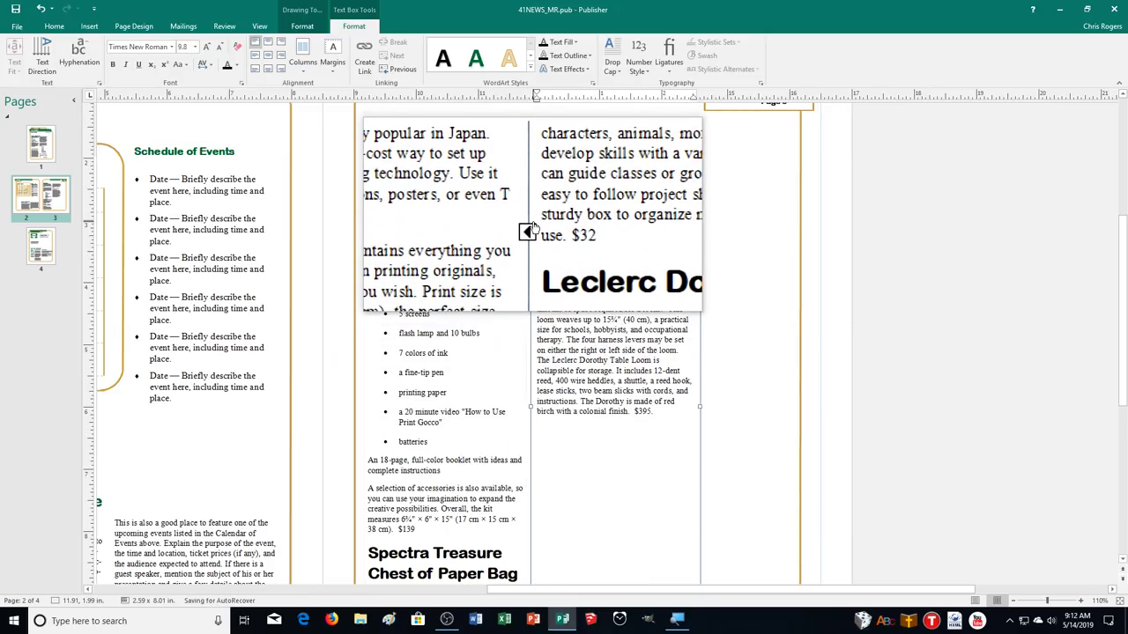
scroll(531, 283, down, 12)
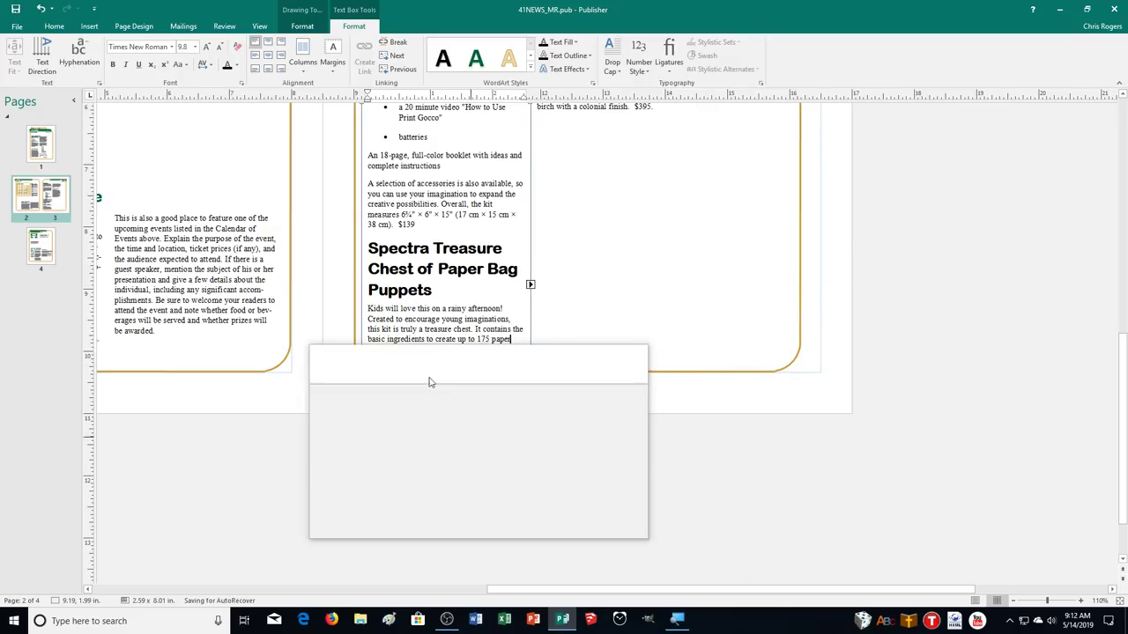
scroll(397, 306, up, 4)
scroll(399, 310, up, 5)
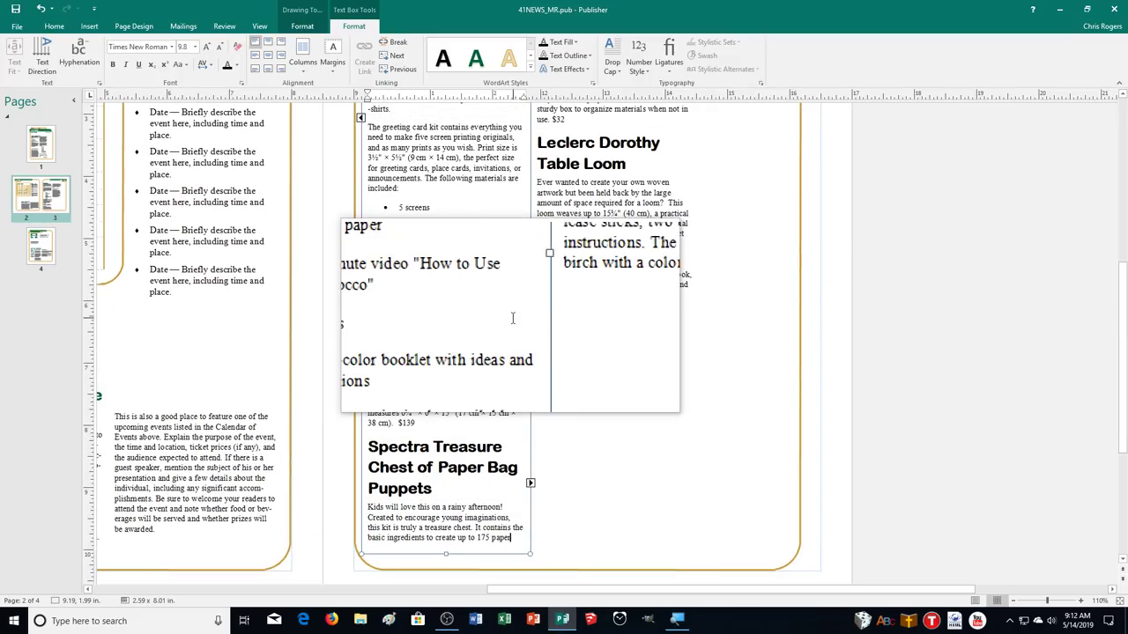
scroll(359, 150, up, 4)
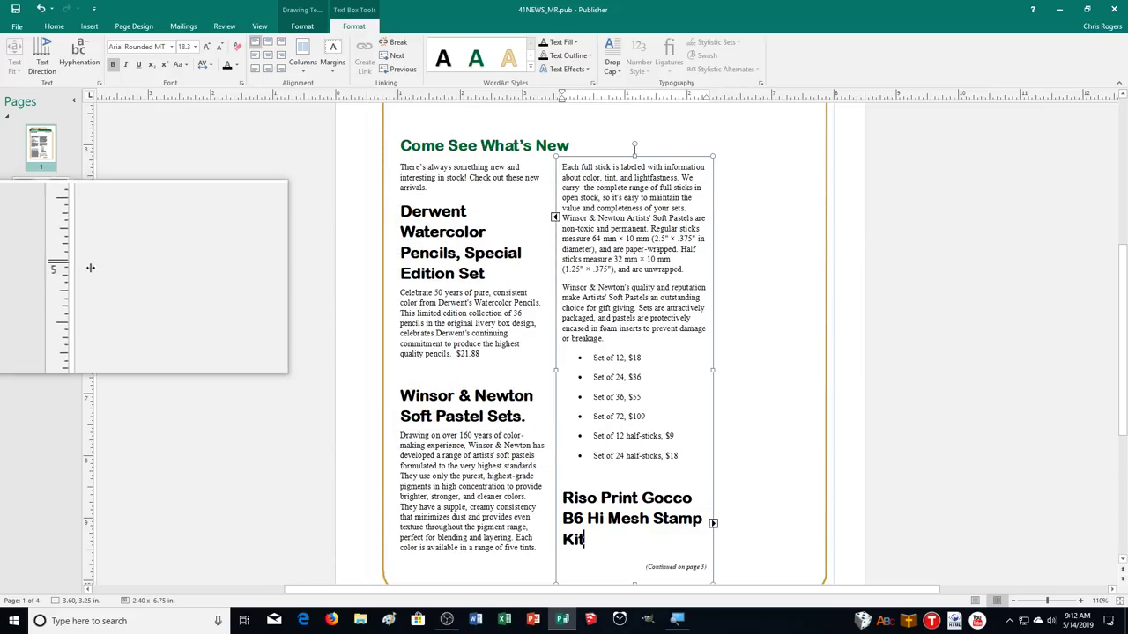
click(39, 195)
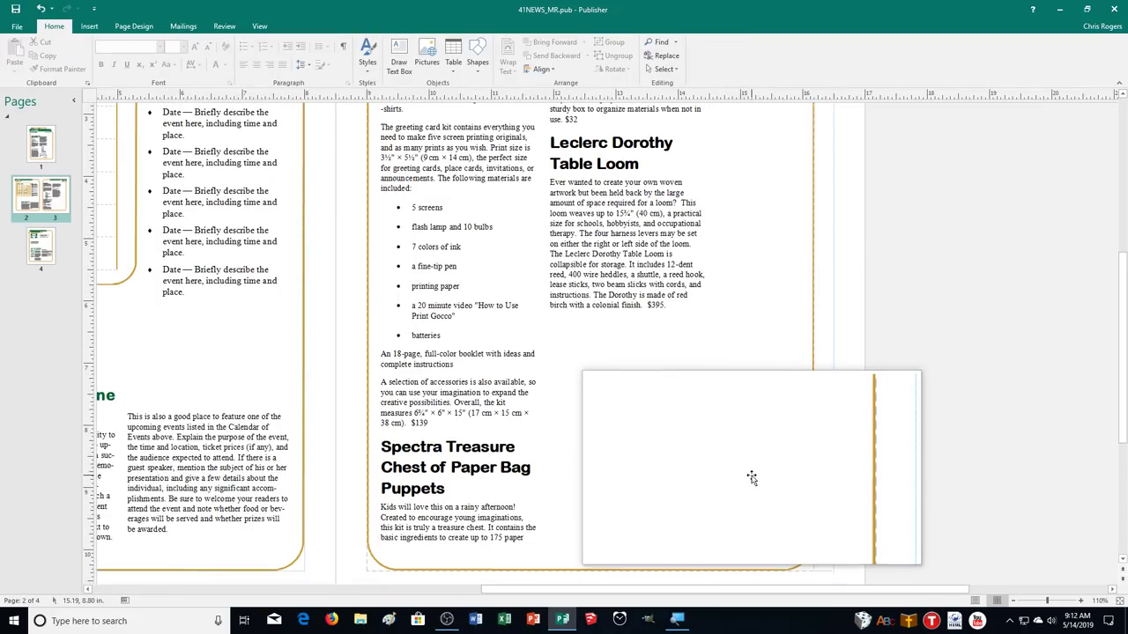
scroll(768, 452, down, 2)
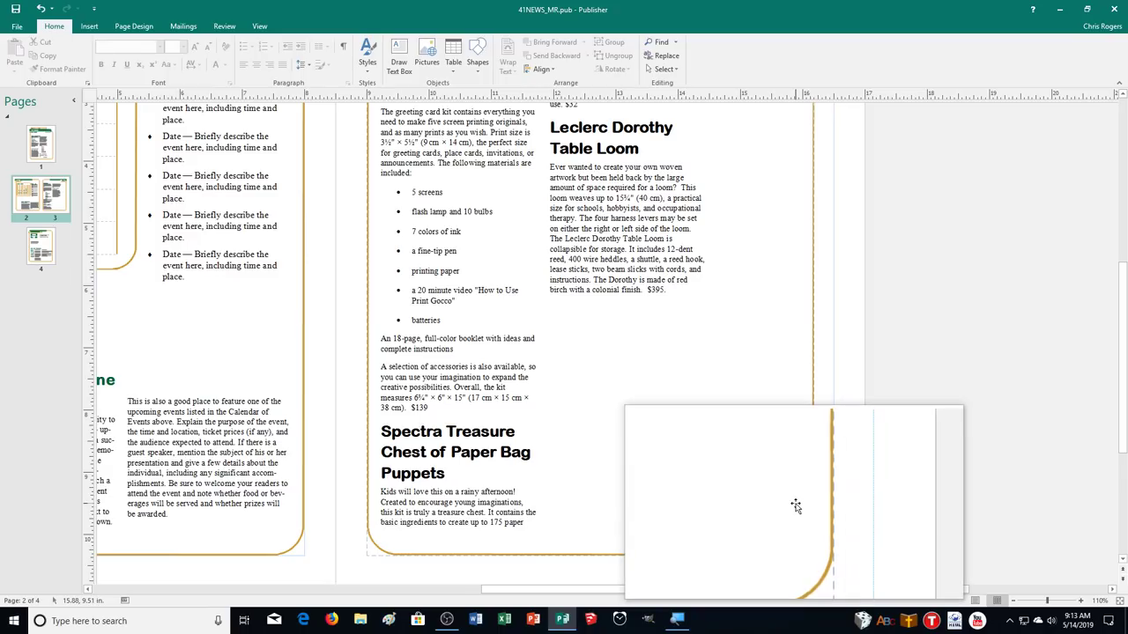
scroll(804, 494, up, 4)
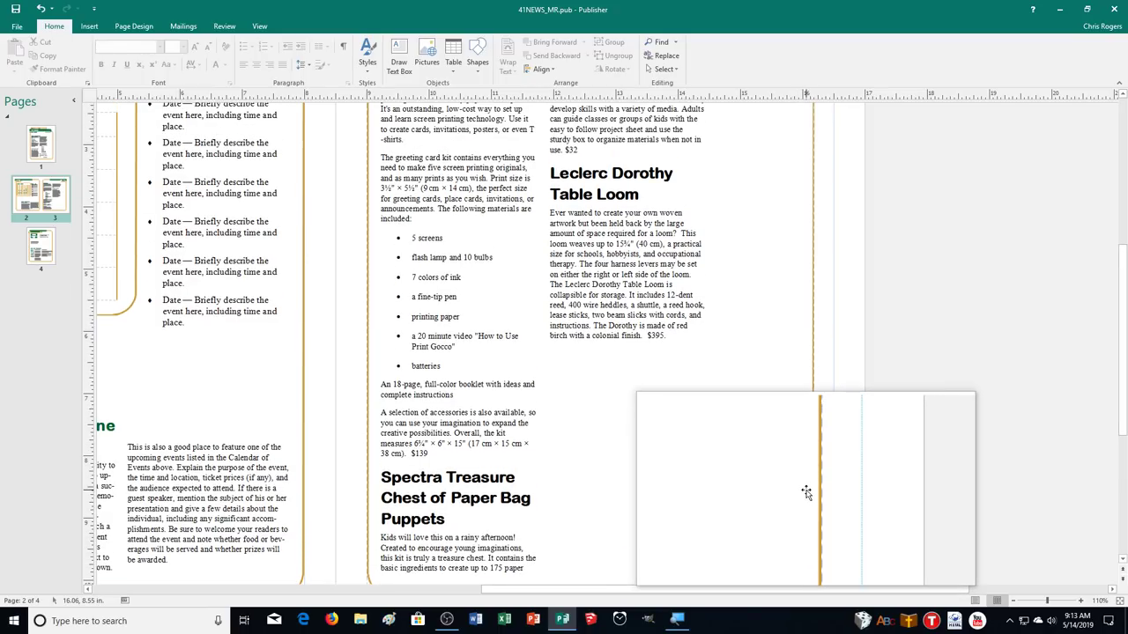
Step: Include the "Continued from page..." notice in the first column under What's New on page 3, and check the matching notice on page 1
click(455, 317)
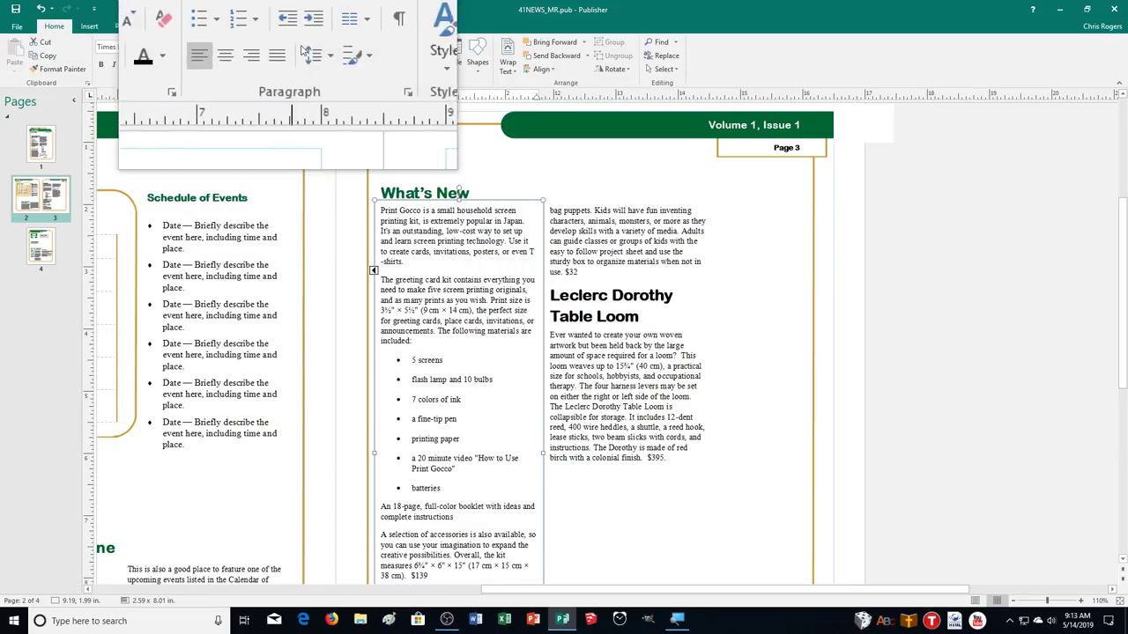
click(353, 26)
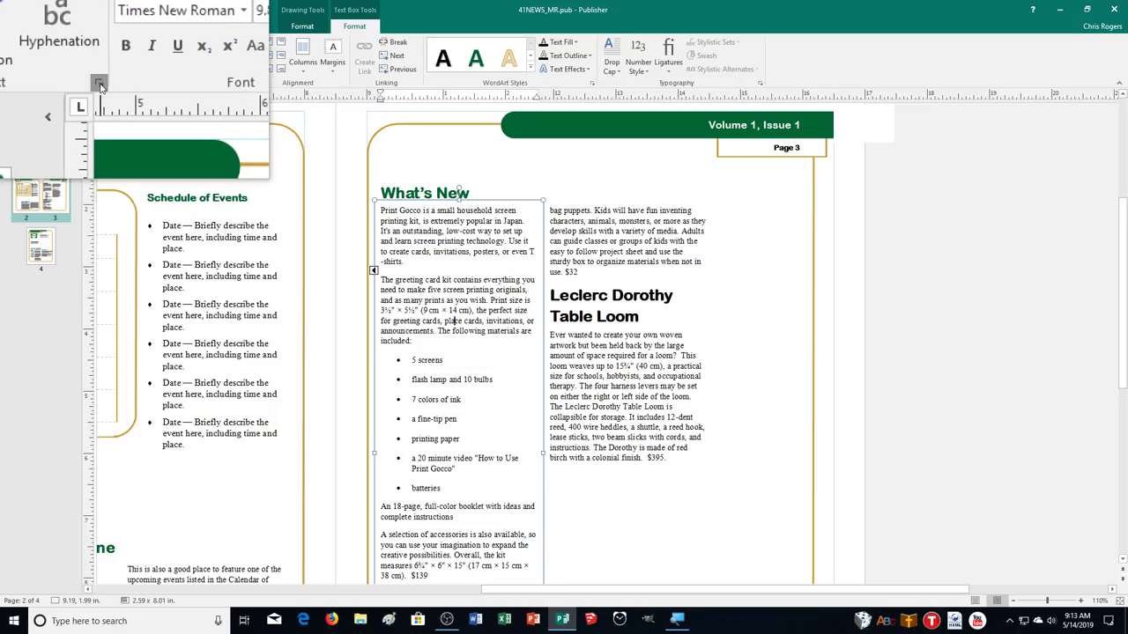
click(99, 85)
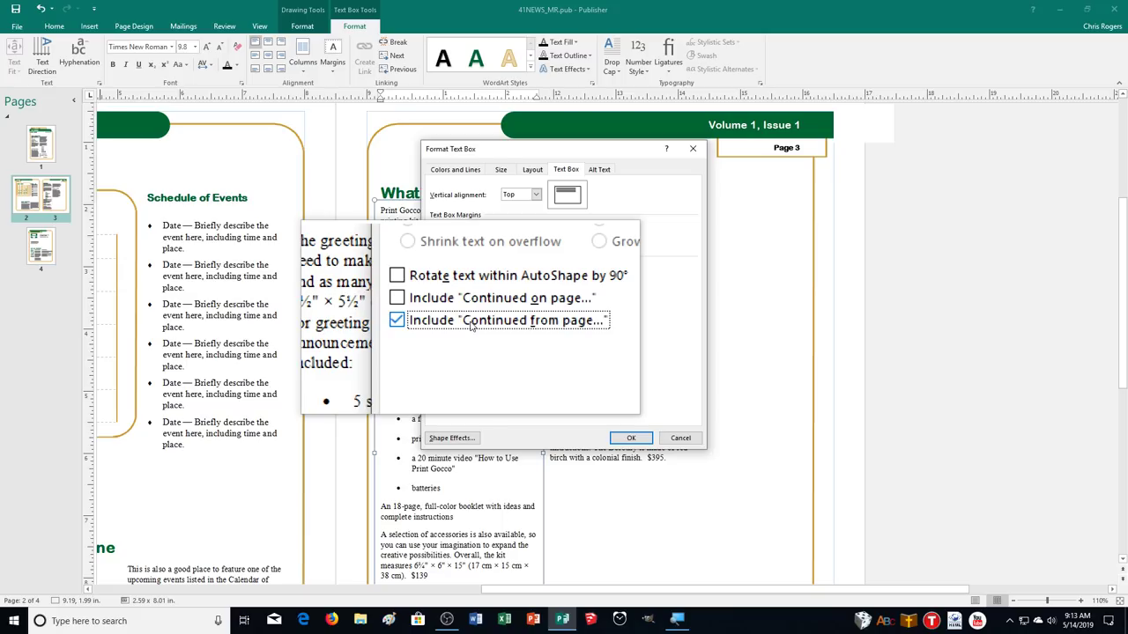
click(630, 438)
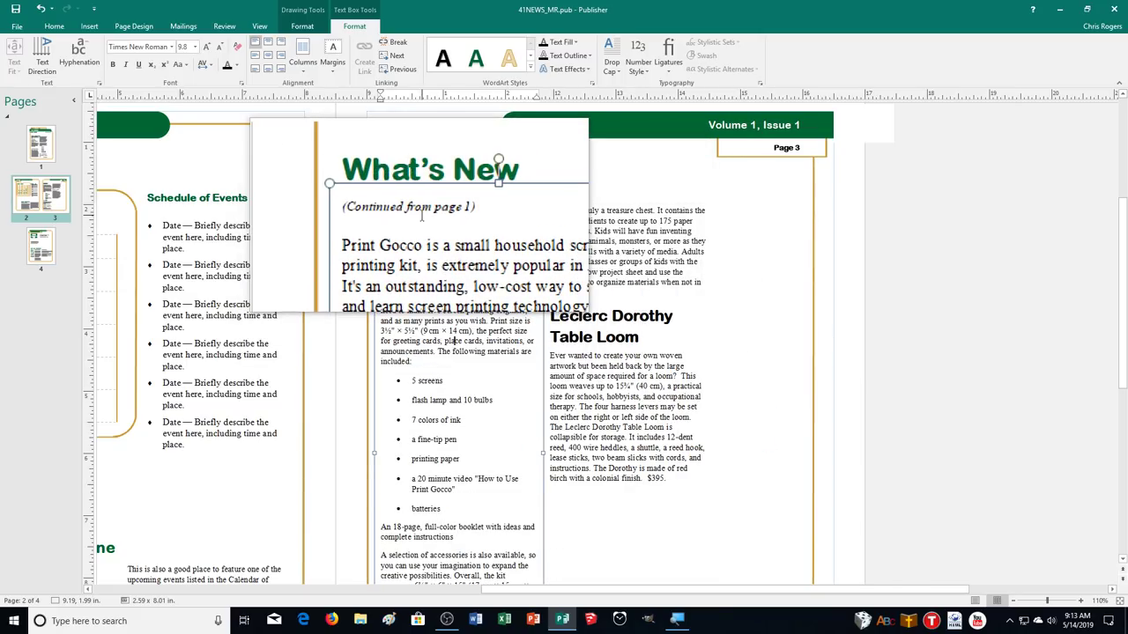
click(41, 144)
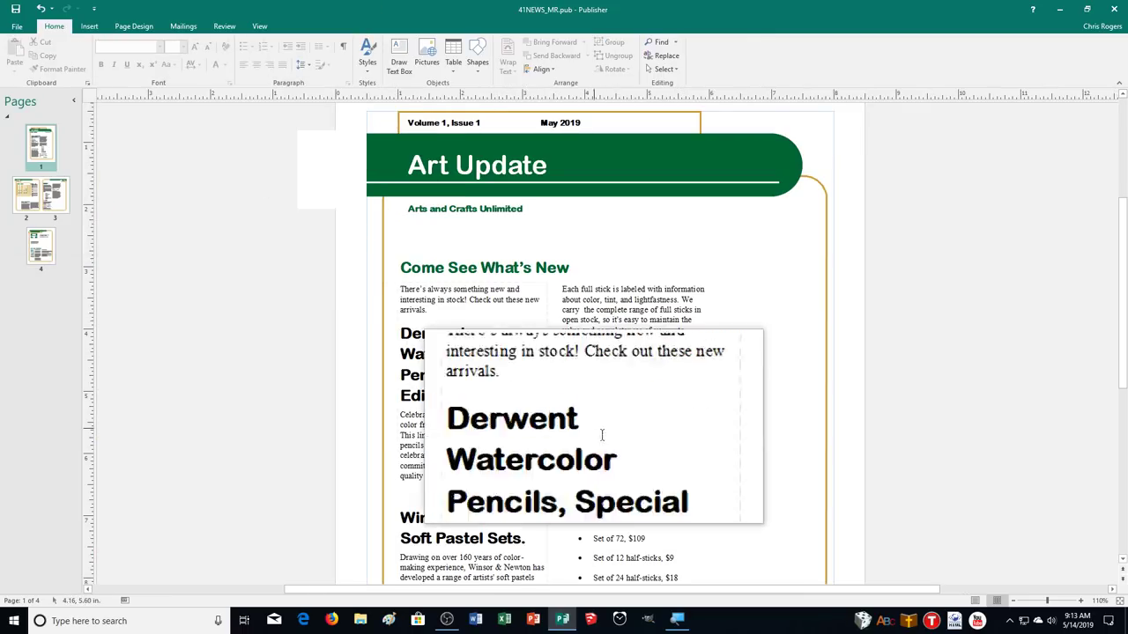
scroll(601, 434, down, 4)
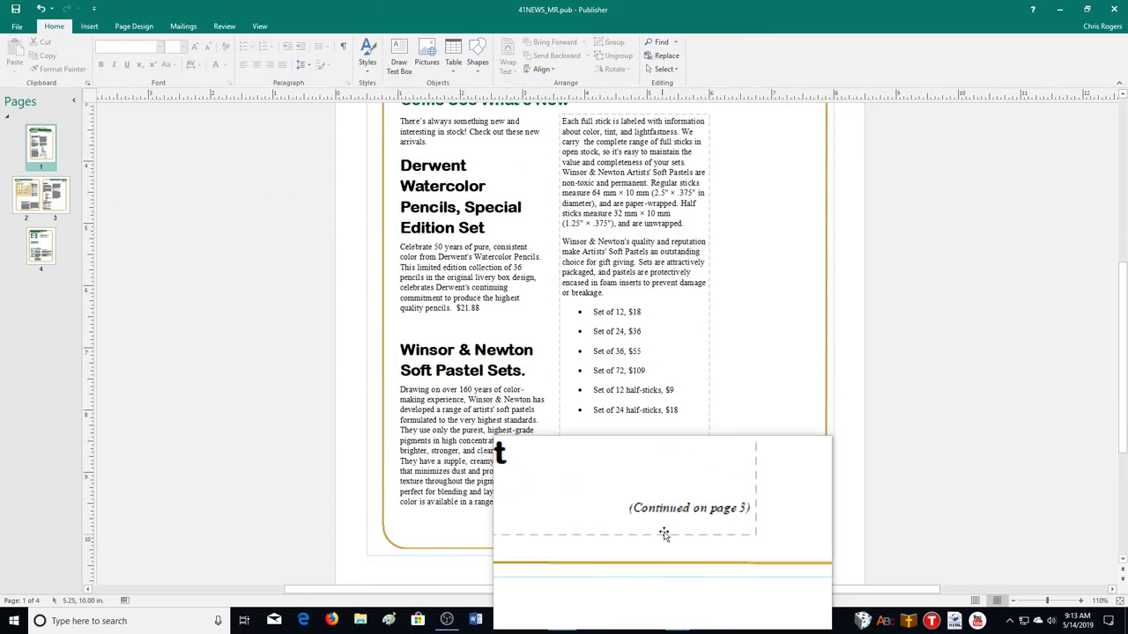
click(40, 194)
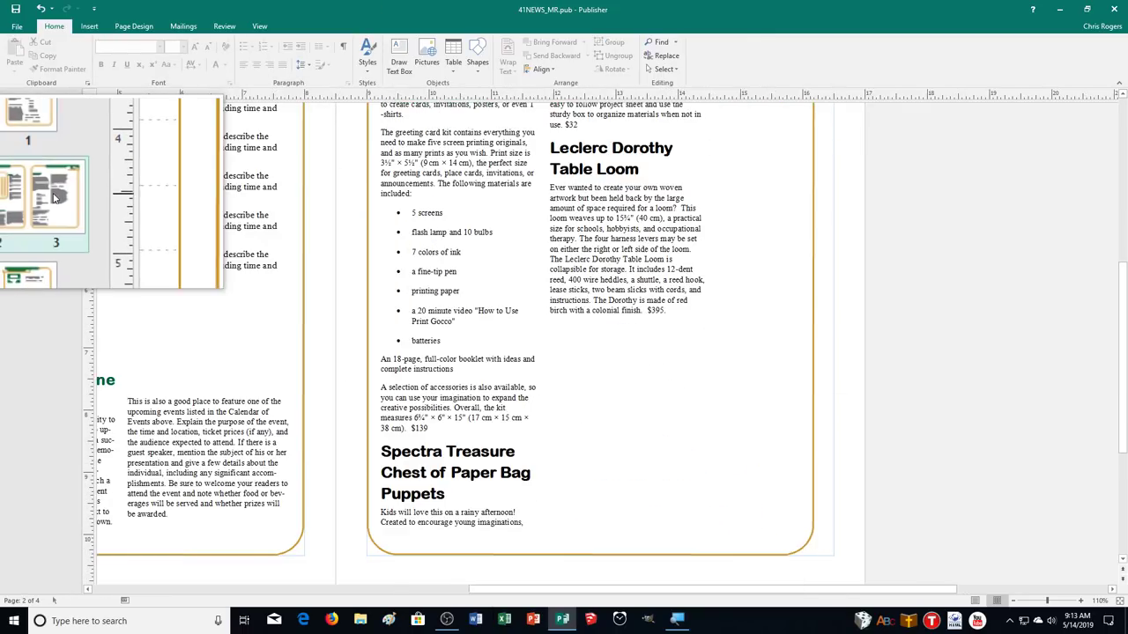
scroll(714, 436, up, 2)
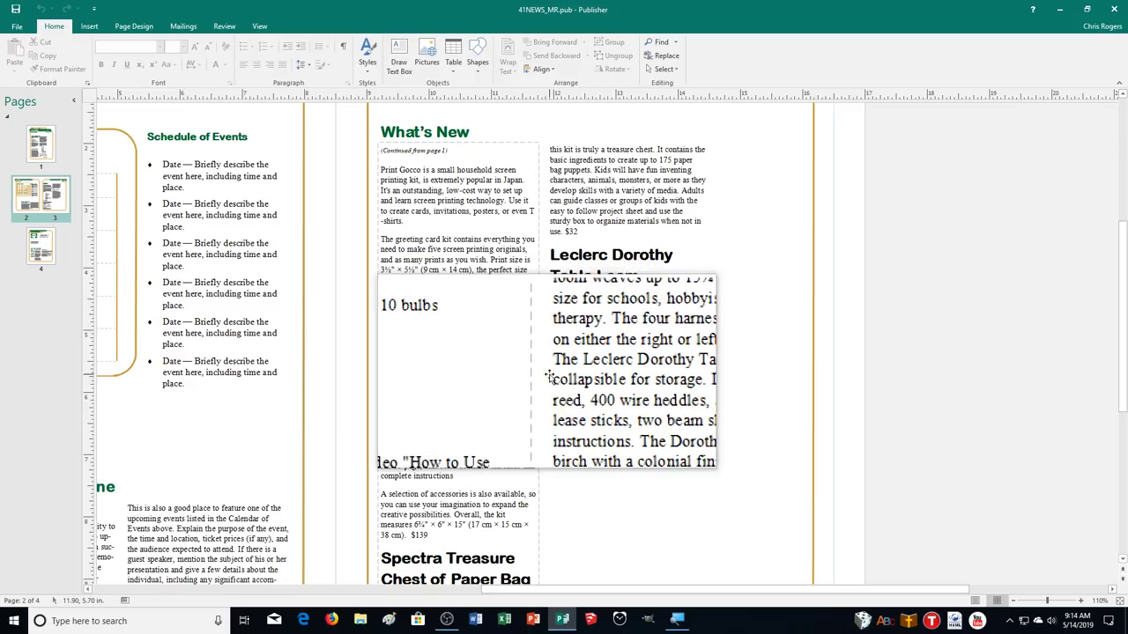
Step: Change the font of the entire linked lead story to Arial, starting from its first column on page 1
click(57, 148)
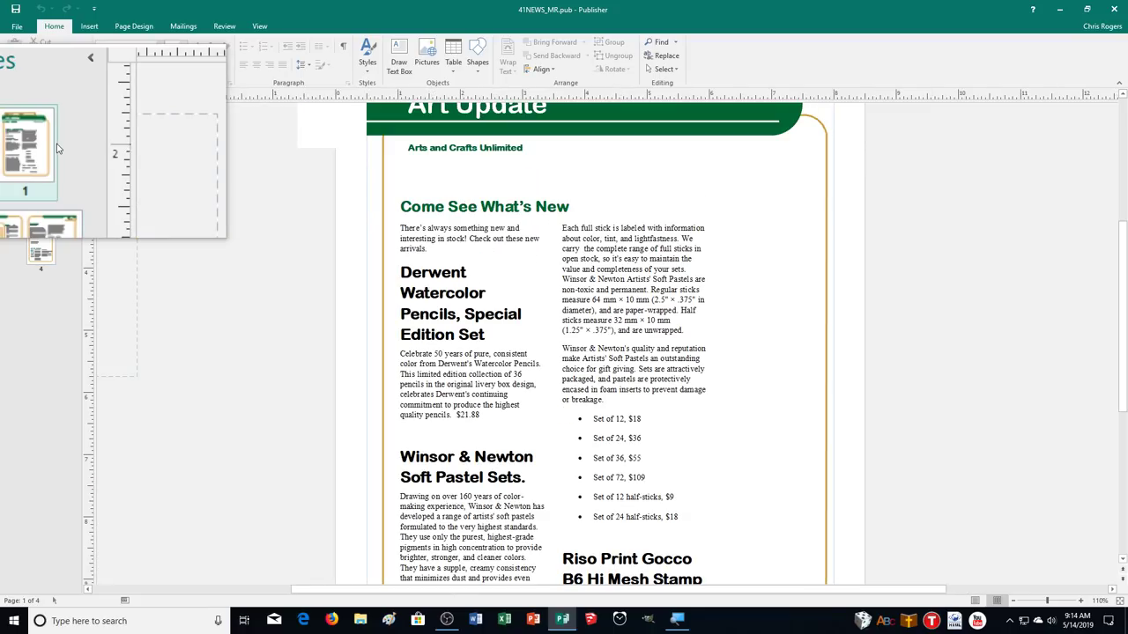
drag(467, 252, 412, 229)
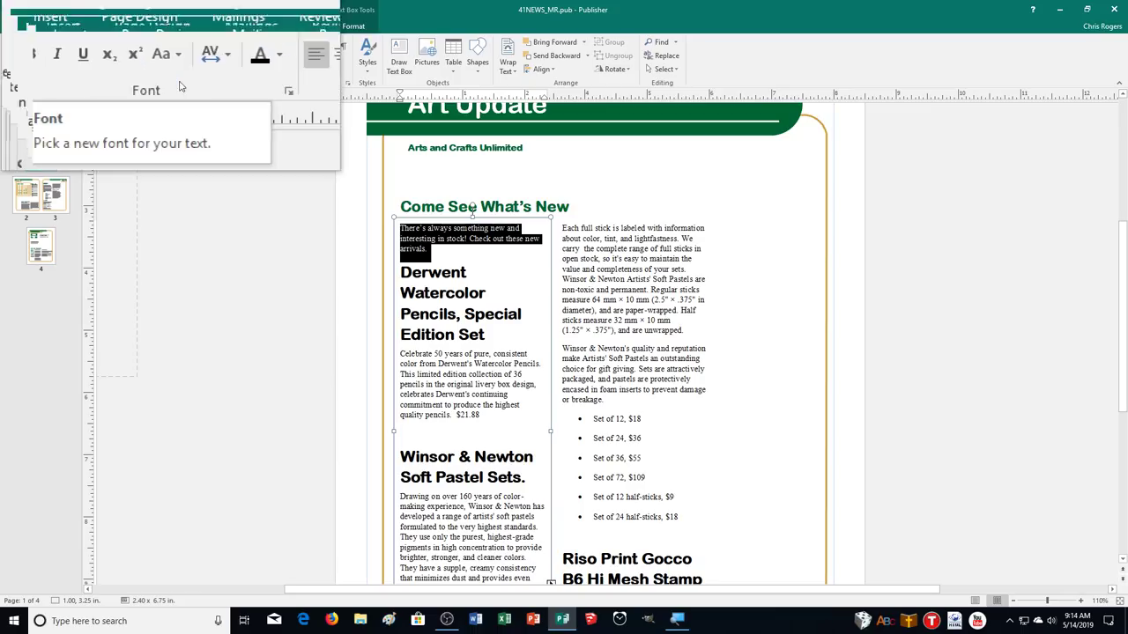
click(517, 313)
key(ctrl+a)
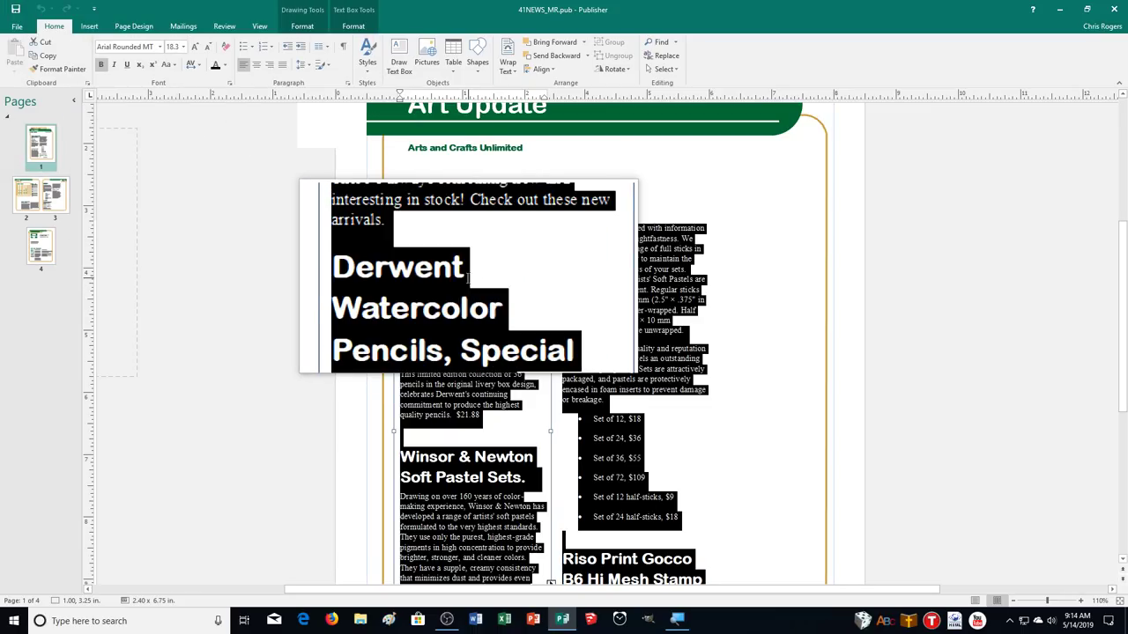
click(451, 238)
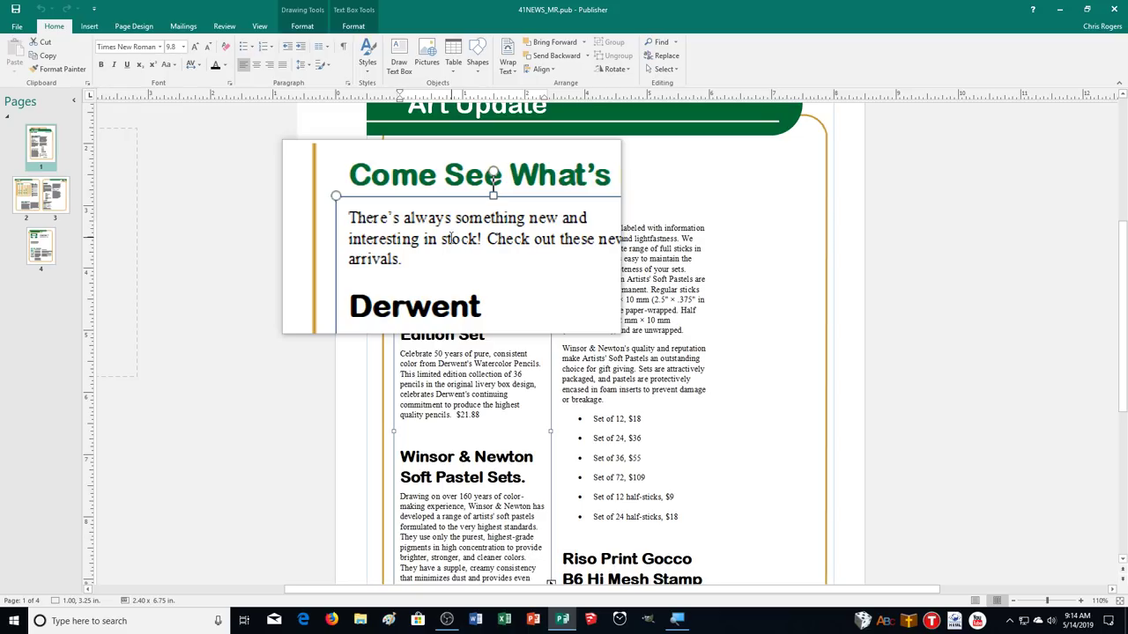
key(ctrl+a)
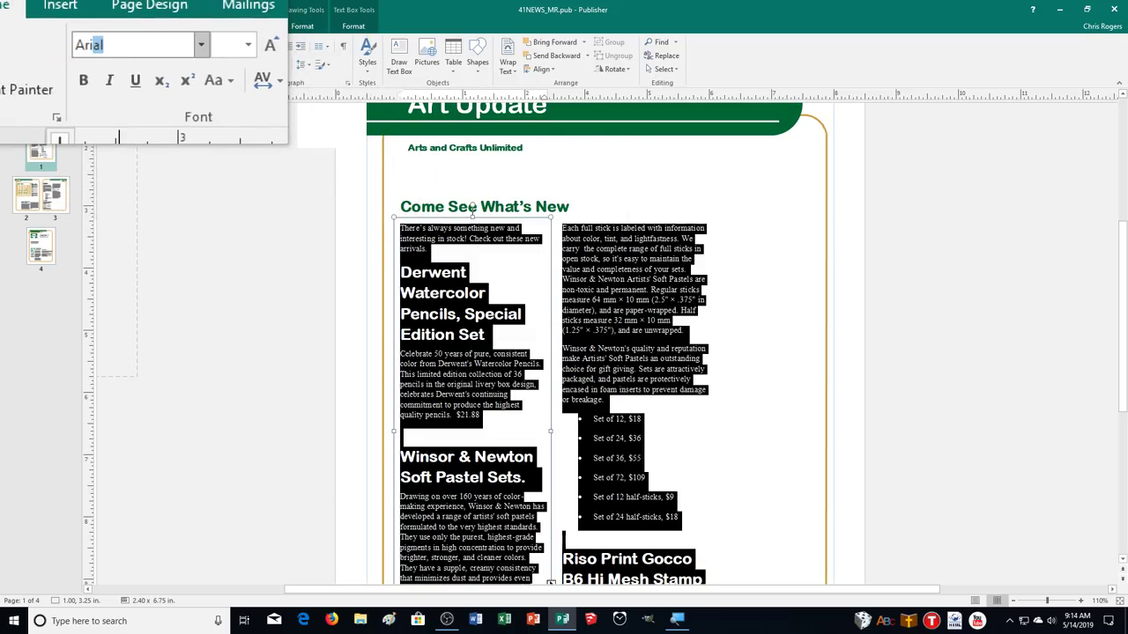
key(Return)
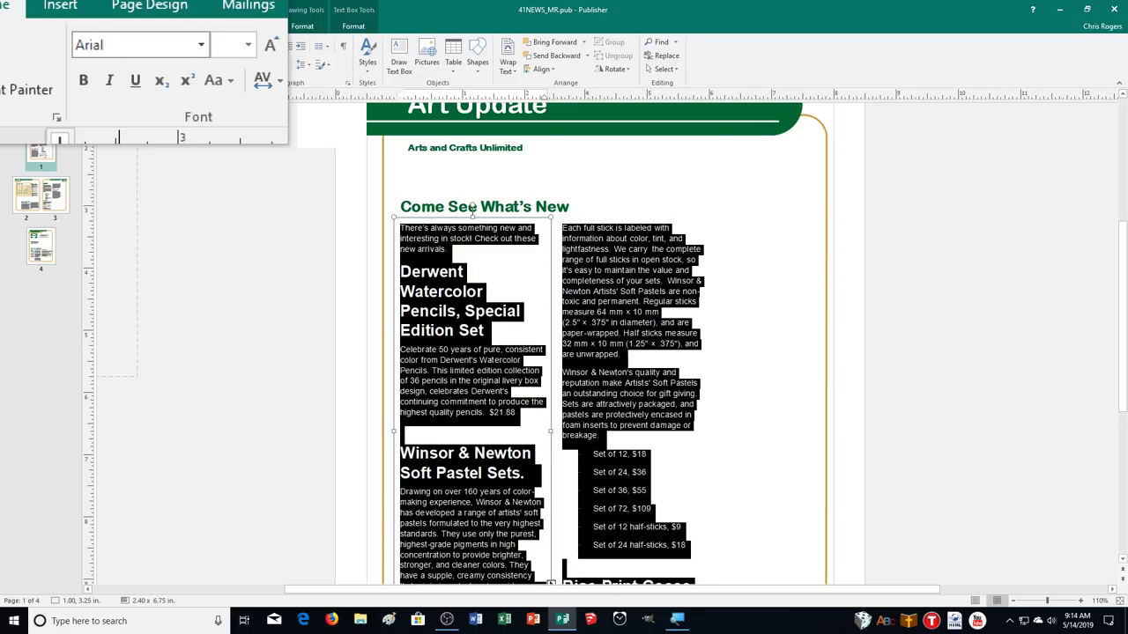
click(478, 253)
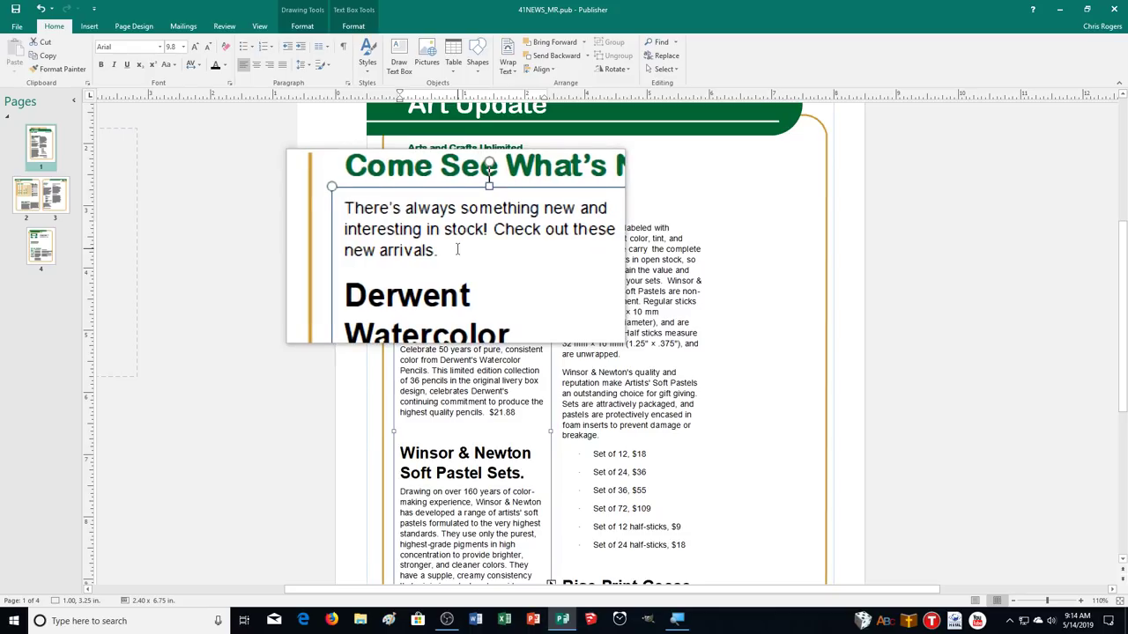
Step: Reduce the introduction, Derwent paragraph and first Winsor & Newton paragraph in page 1's first column to 9 pt
drag(458, 251, 423, 231)
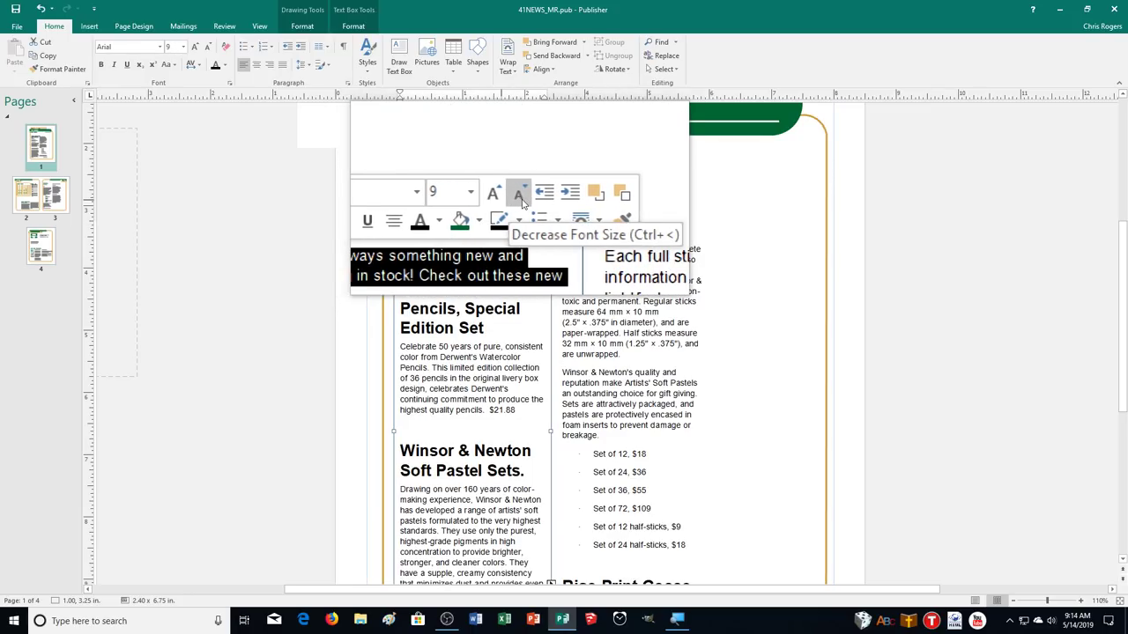
drag(515, 411, 411, 353)
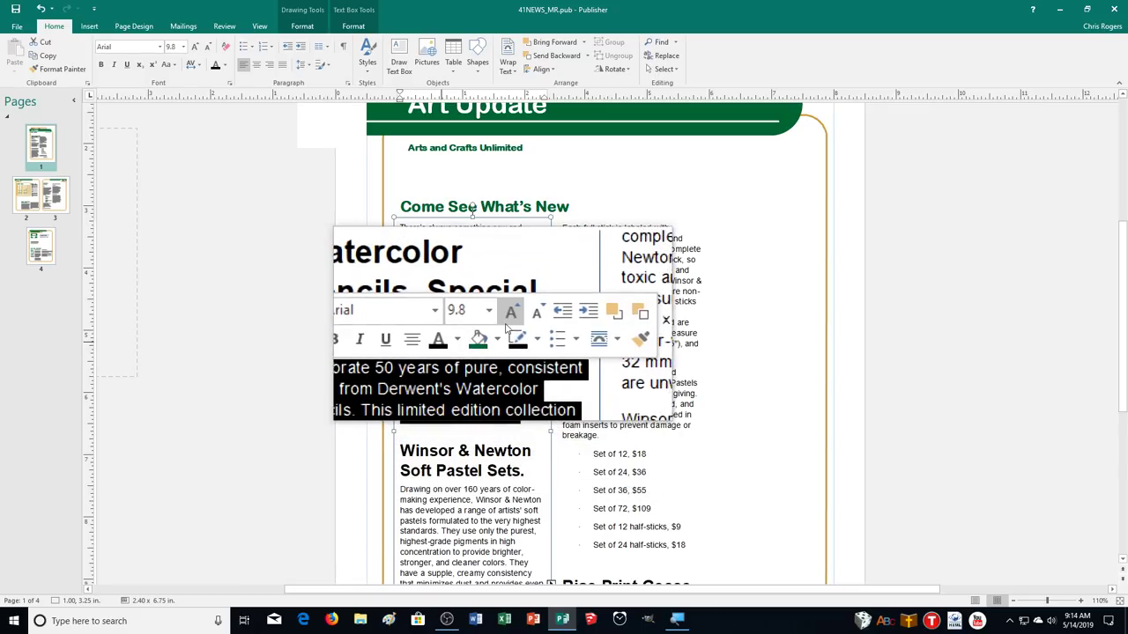
click(520, 321)
scroll(457, 478, down, 3)
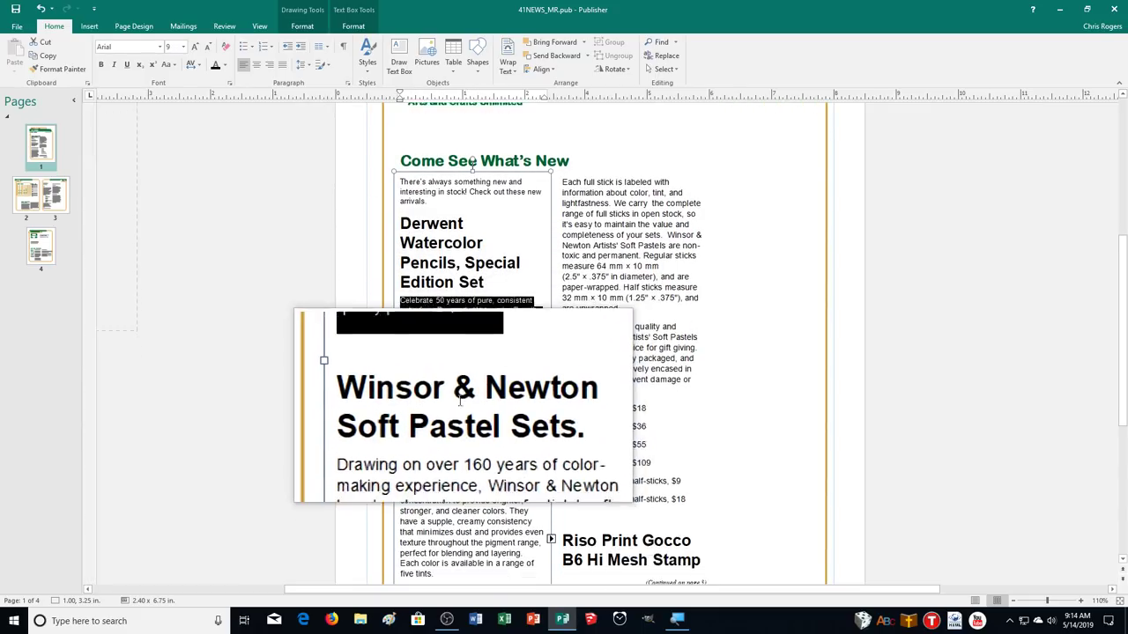
mouse_move(433, 513)
mouse_down()
mouse_move(402, 464)
mouse_move(394, 372)
mouse_up()
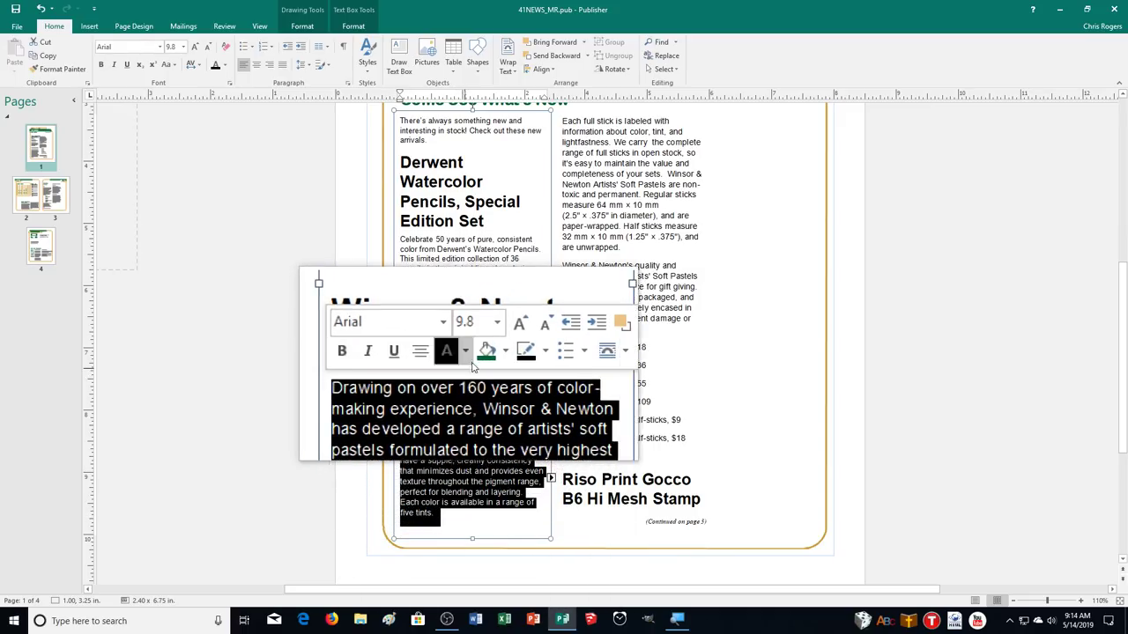
click(508, 344)
click(508, 344)
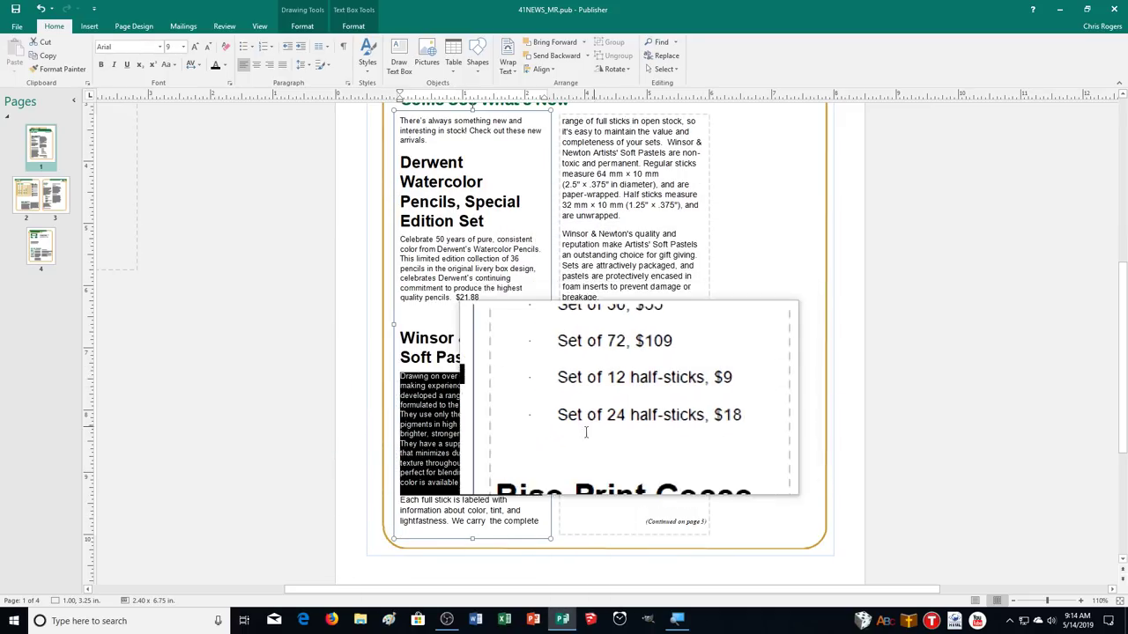
Step: Reduce the remaining Winsor & Newton text with its set prices, and the Print Gocco paragraph on page 1, to 9 pt
scroll(401, 506, up, 1)
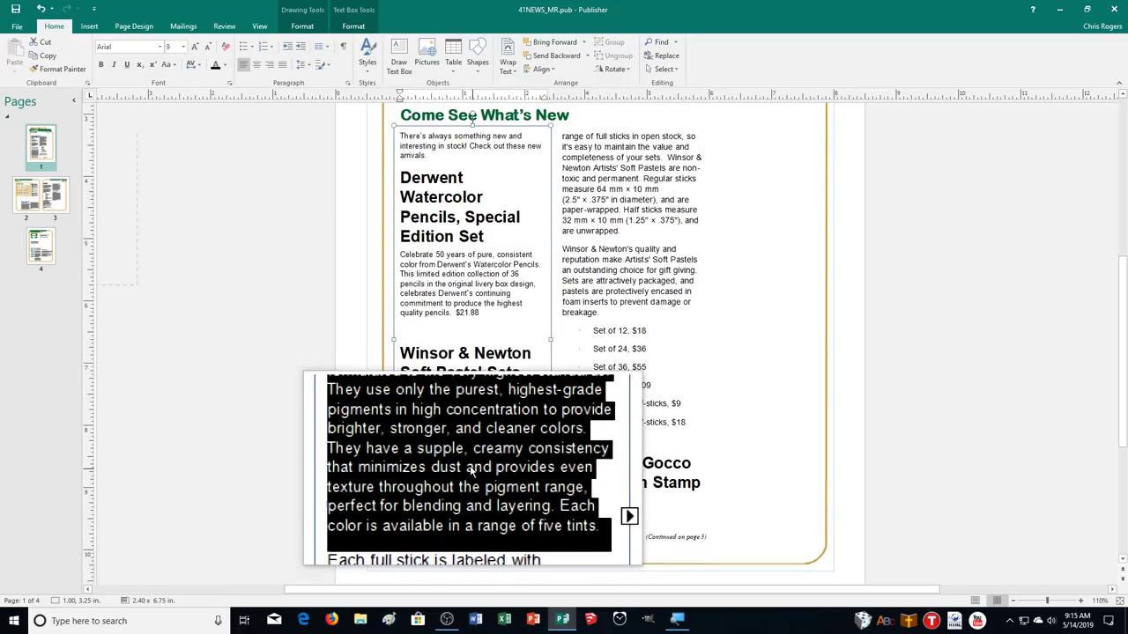
drag(398, 517, 659, 424)
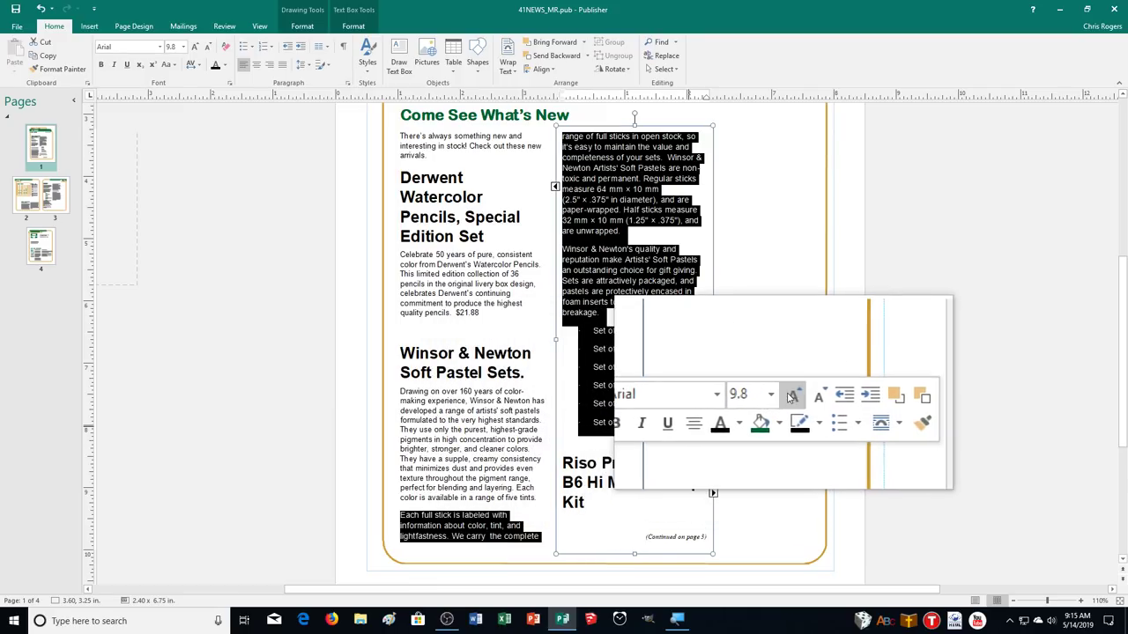
click(801, 398)
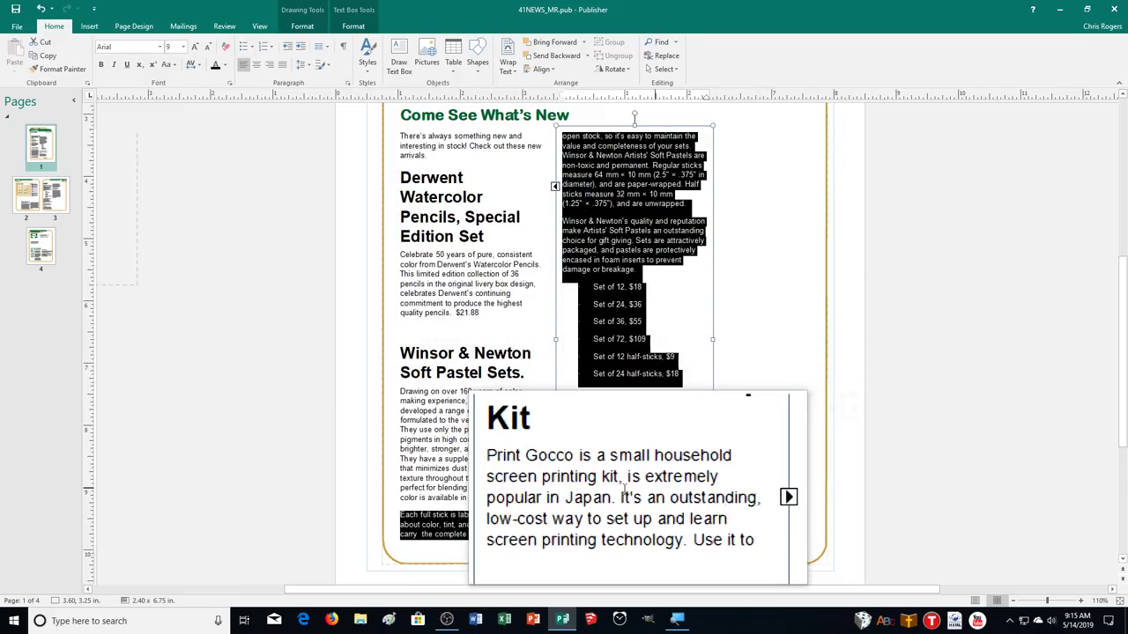
click(562, 473)
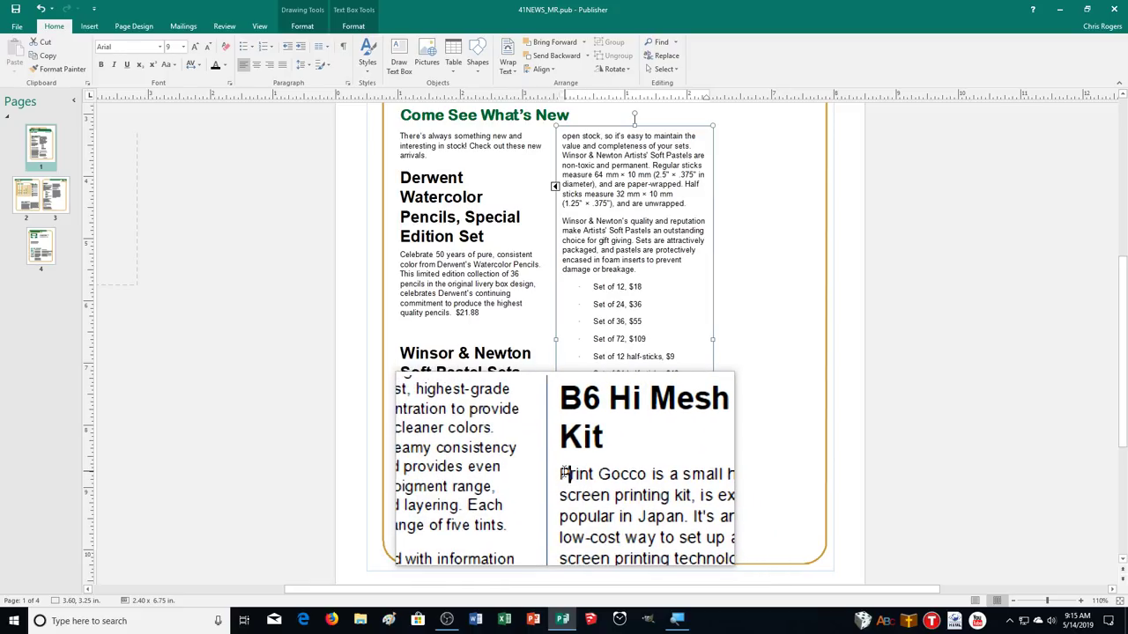
drag(562, 473, 696, 517)
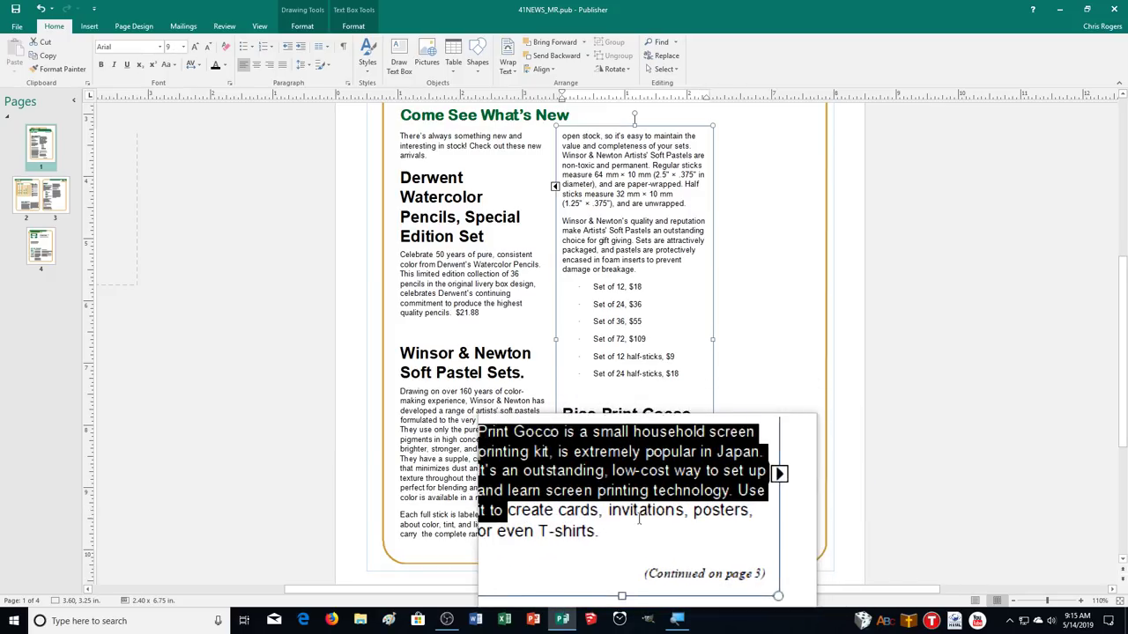
drag(627, 522, 597, 515)
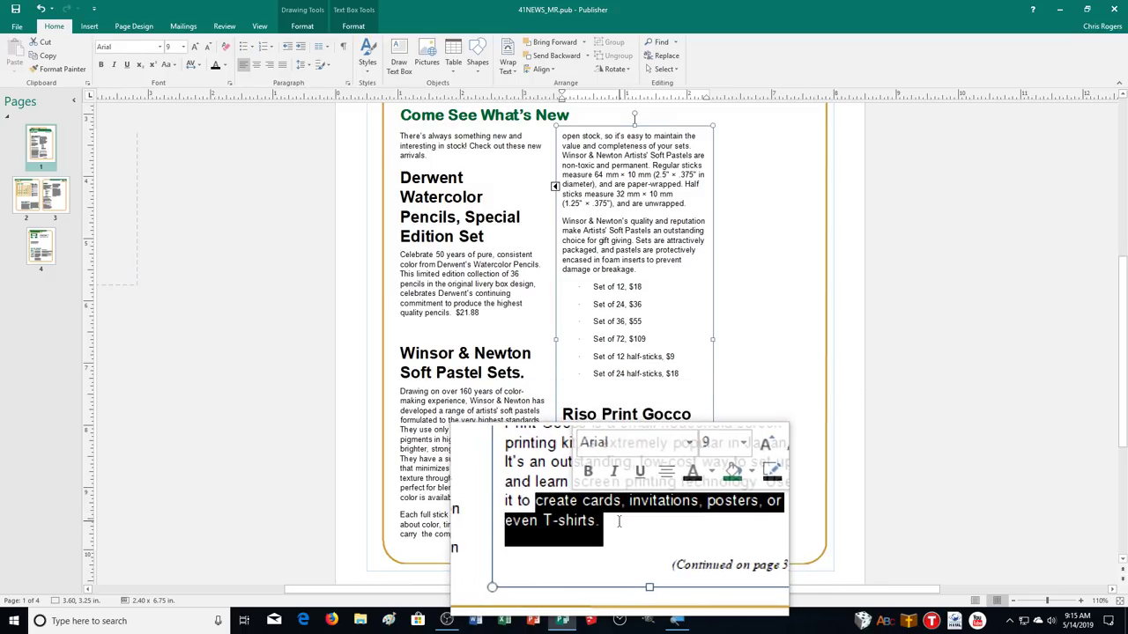
Step: Reduce the greeting card kit text on page 3, from its first paragraph through the accessories paragraph, to 9 pt
click(40, 195)
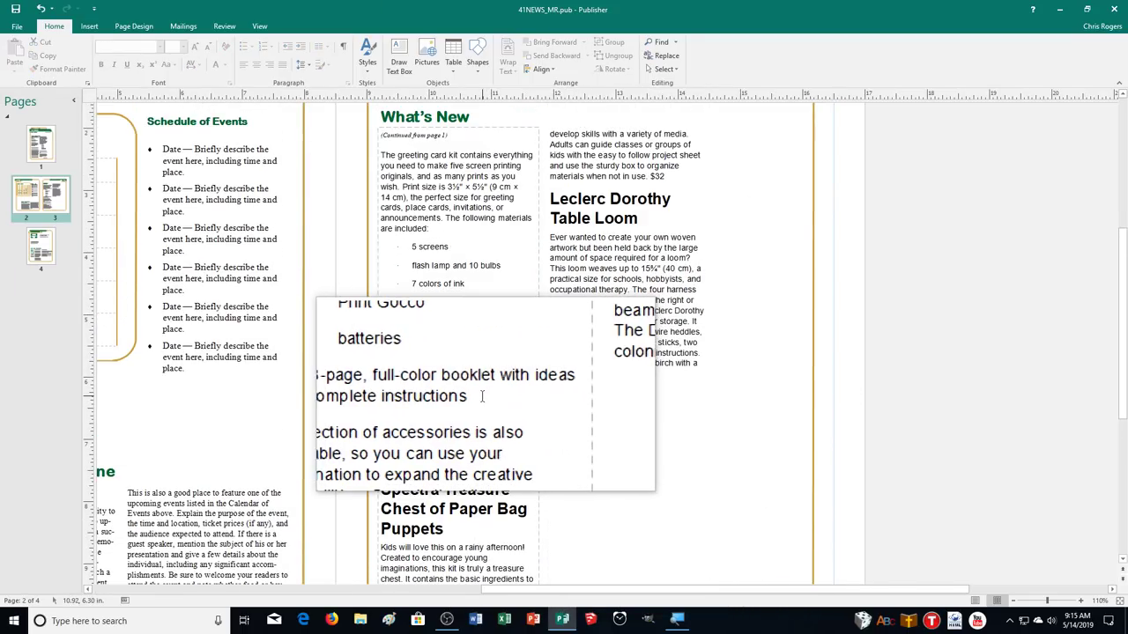
click(381, 157)
drag(383, 156, 454, 469)
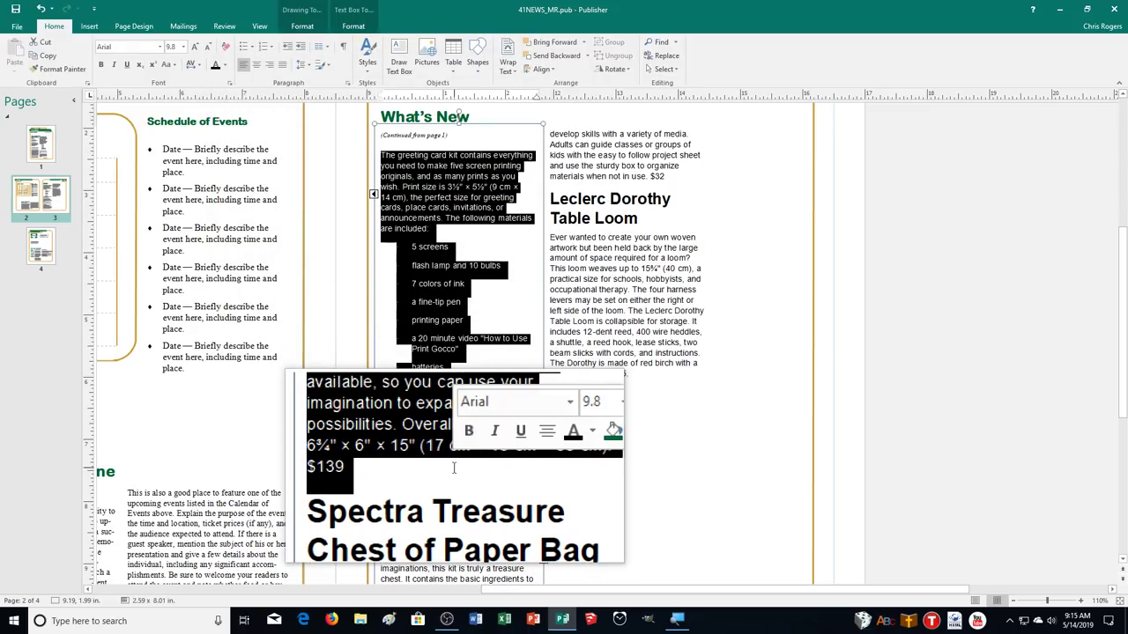
click(558, 439)
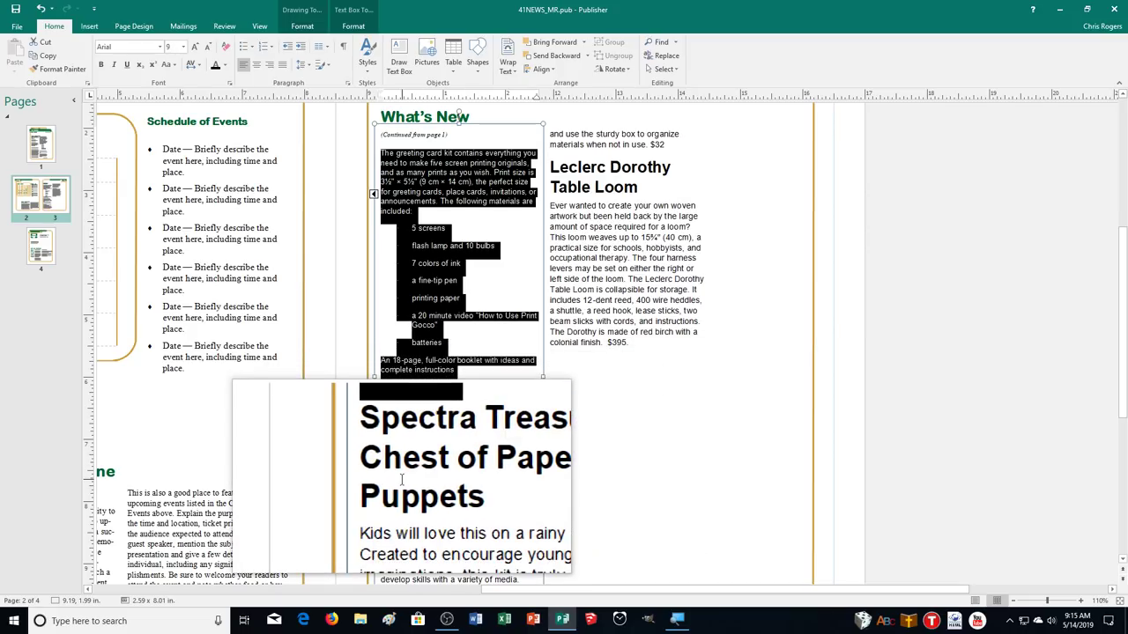
Step: Reduce the Spectra Treasure Chest paragraph, which runs across both columns on page 3, to 9 pt
scroll(388, 458, down, 1)
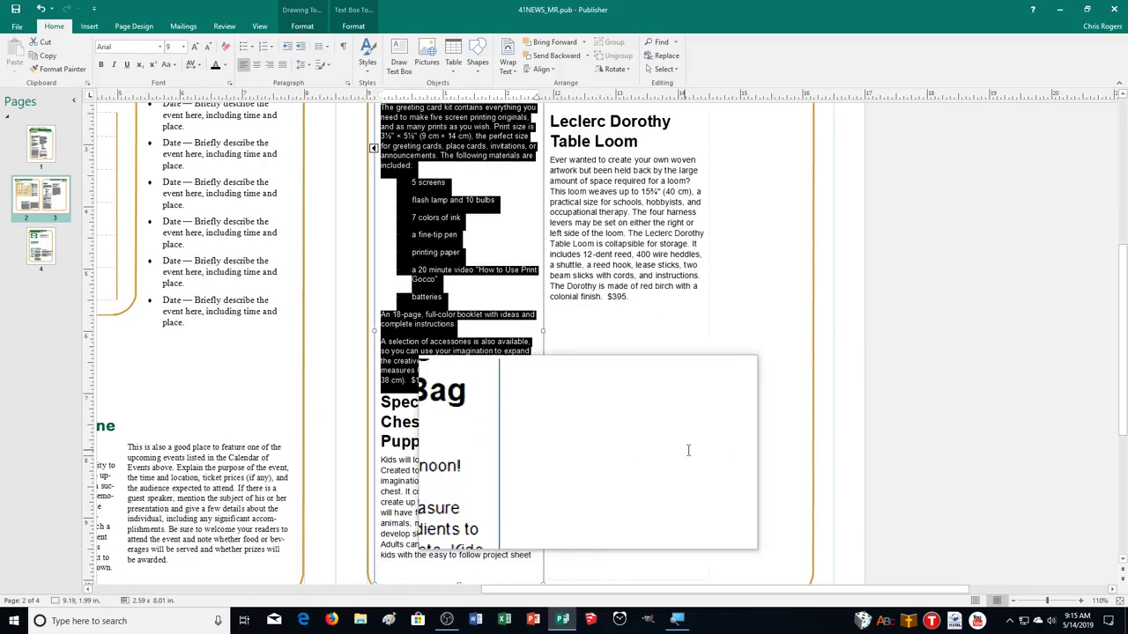
click(1017, 602)
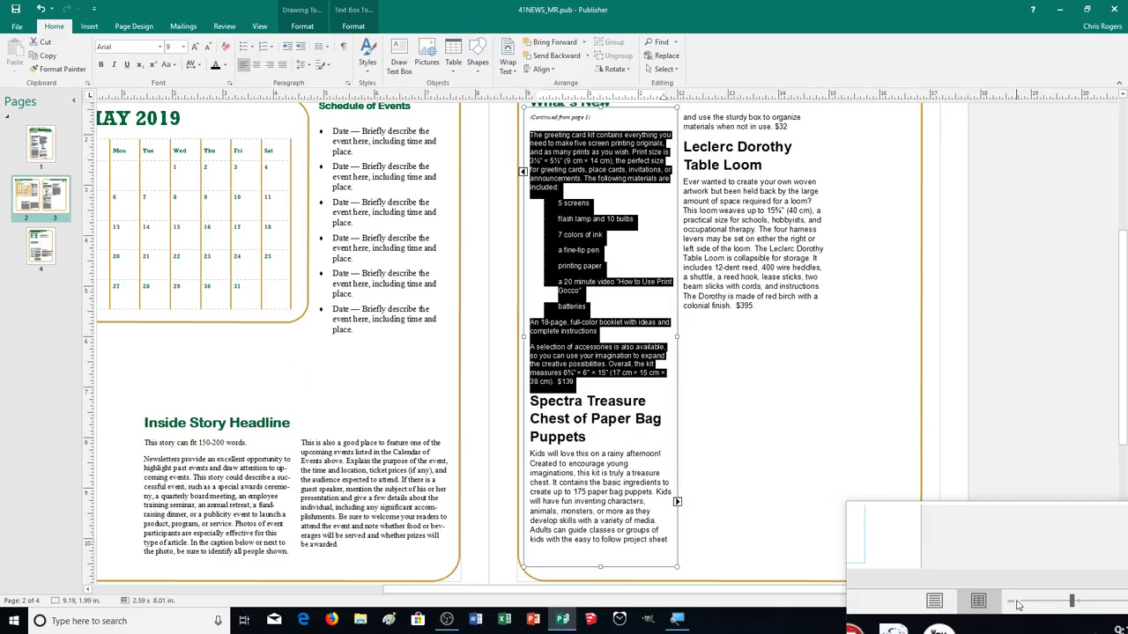
click(1017, 602)
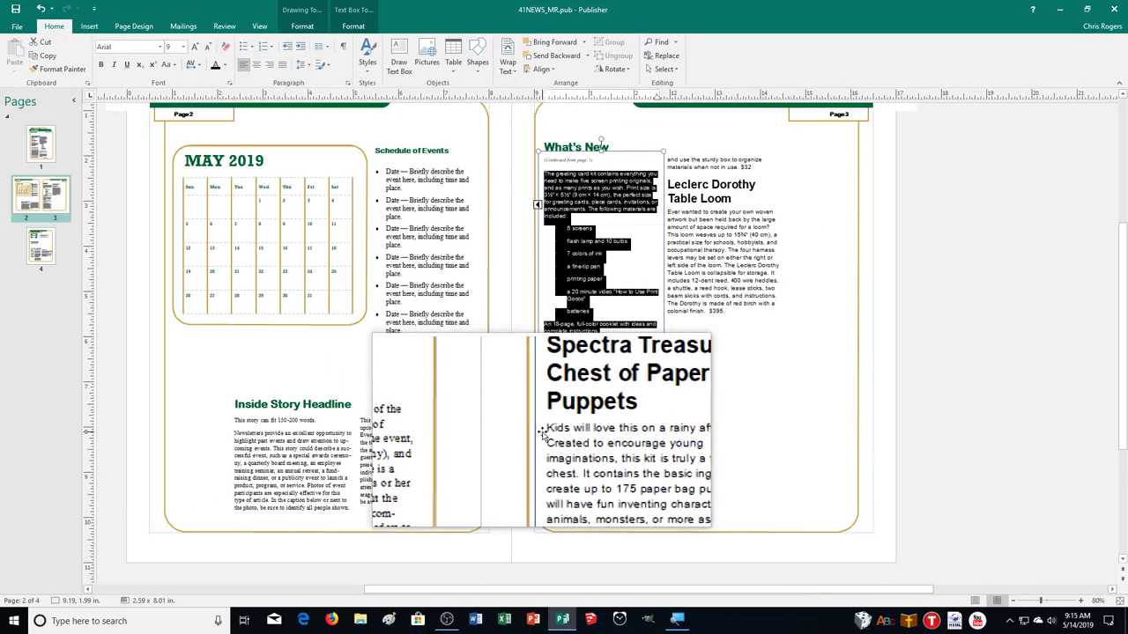
drag(536, 438, 763, 169)
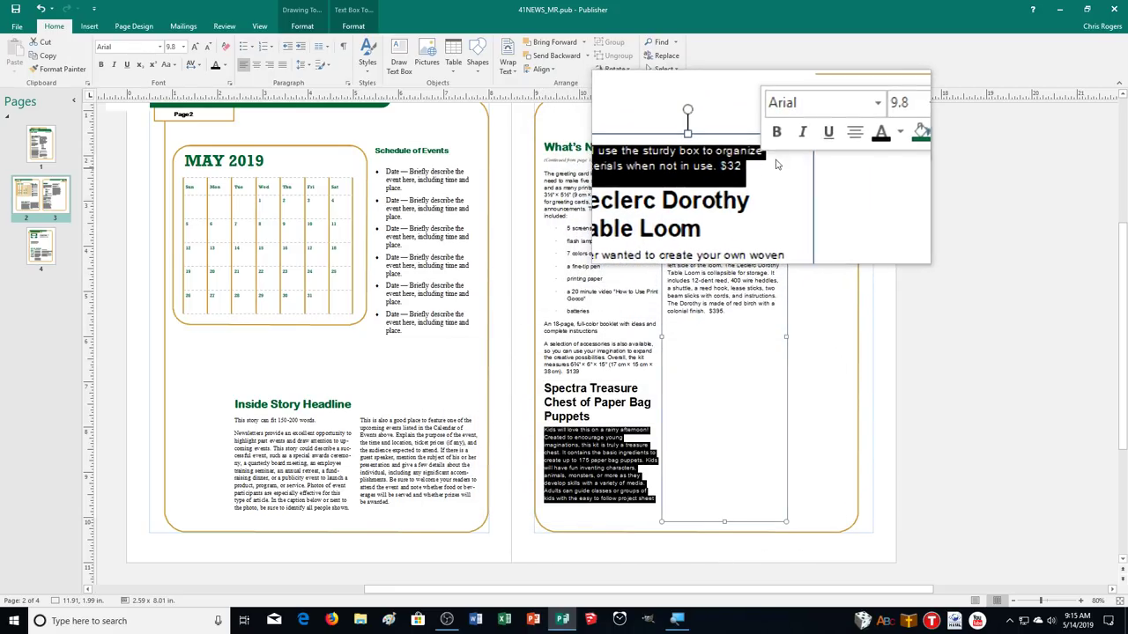
click(859, 141)
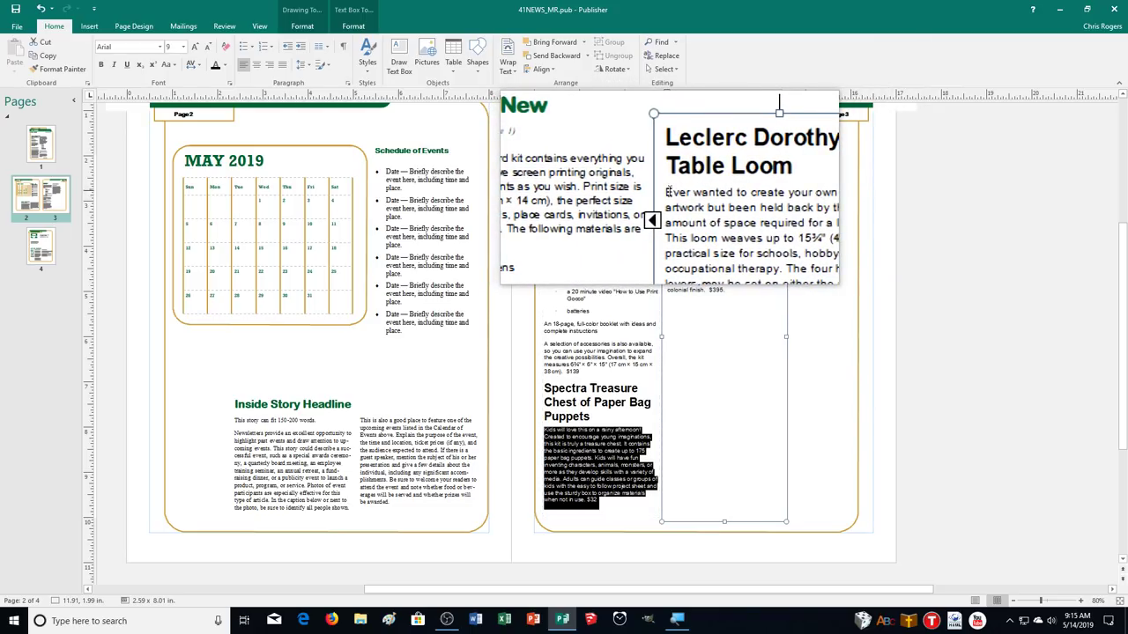
Step: Reduce the Leclerc Dorothy Table Loom paragraph in page 3's second column to 9 pt
click(669, 192)
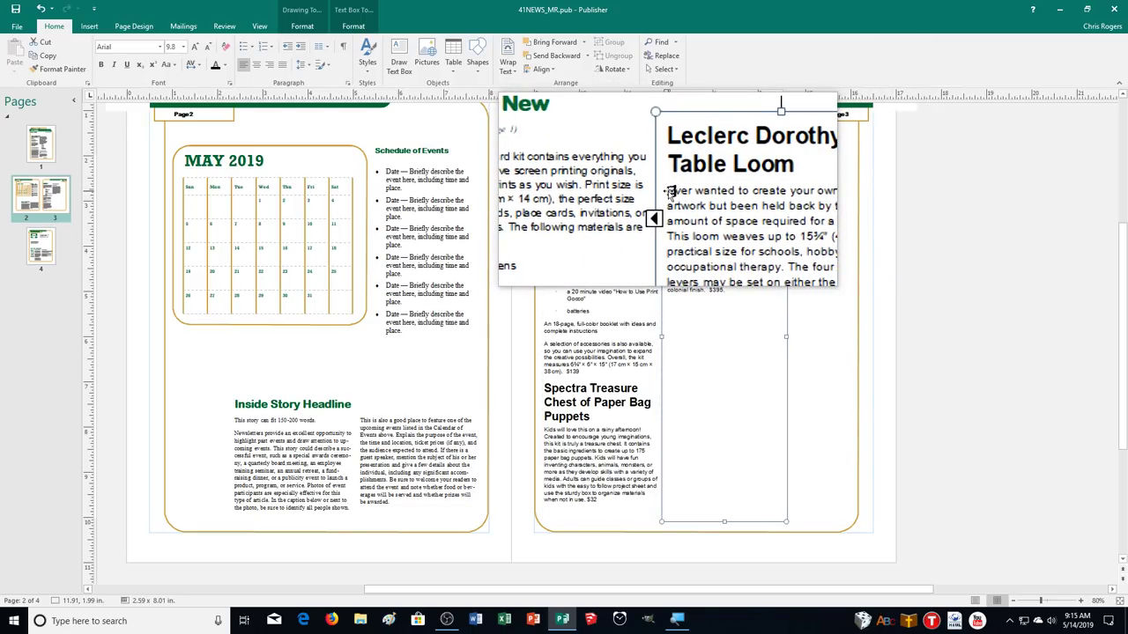
drag(668, 191, 768, 291)
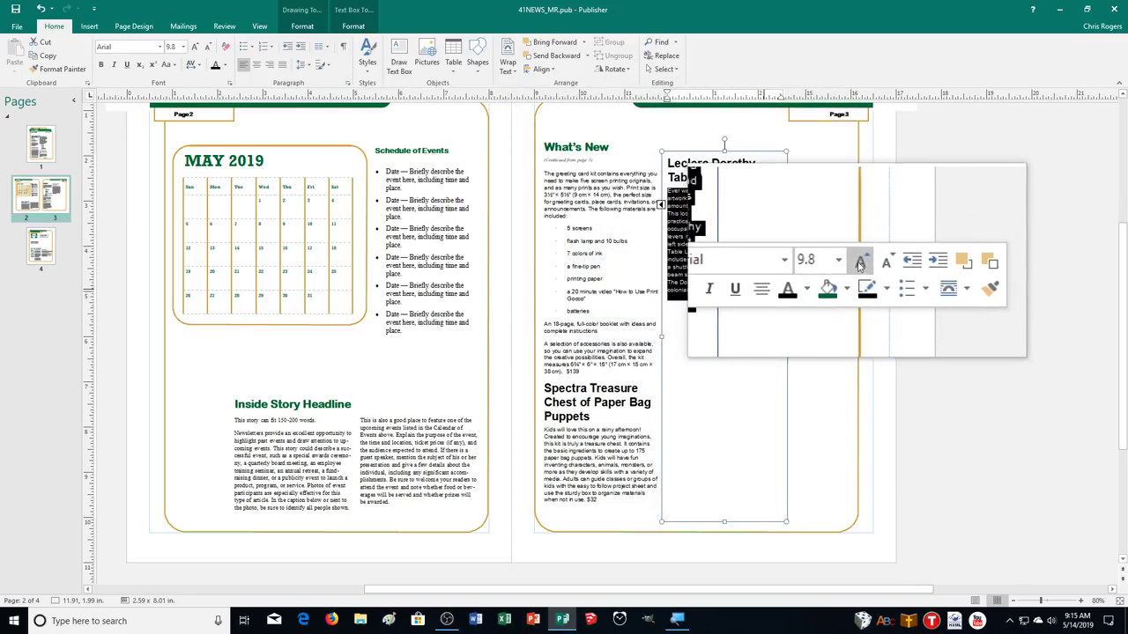
click(872, 265)
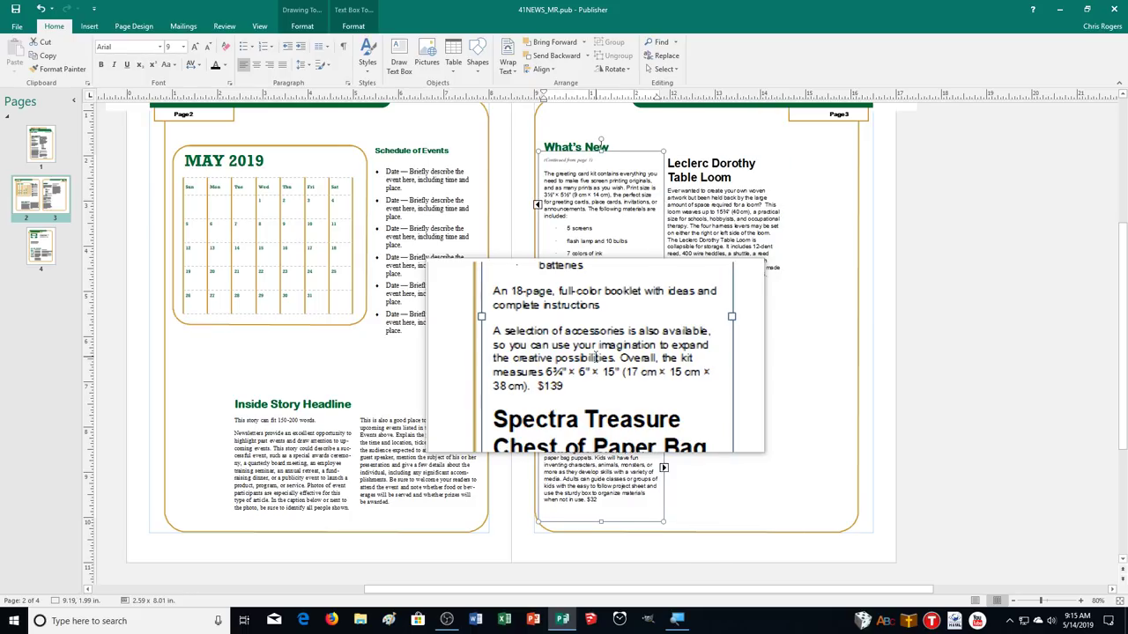
Step: Apply solid round bullets to the list of pastel set prices in page 1's second column
click(1082, 603)
click(1081, 603)
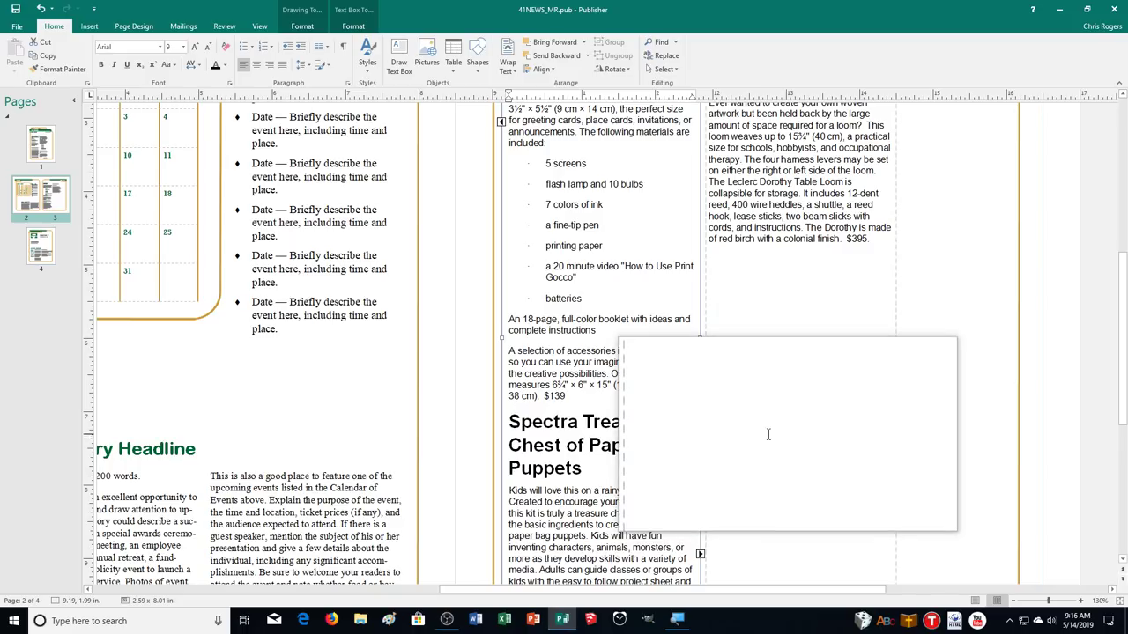
click(40, 143)
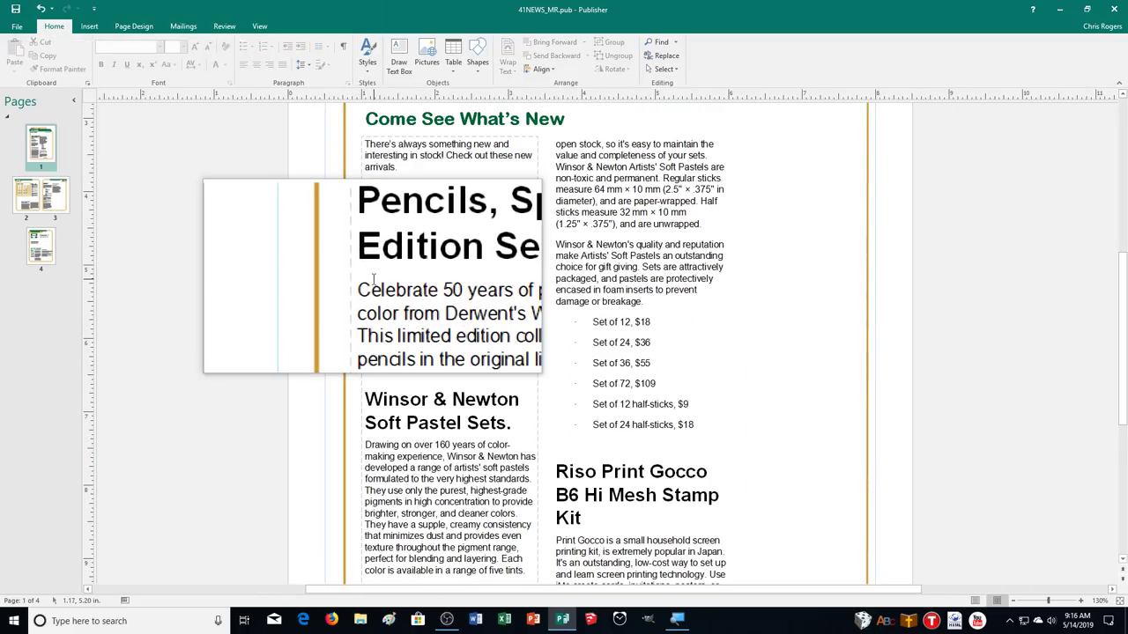
scroll(272, 315, down, 4)
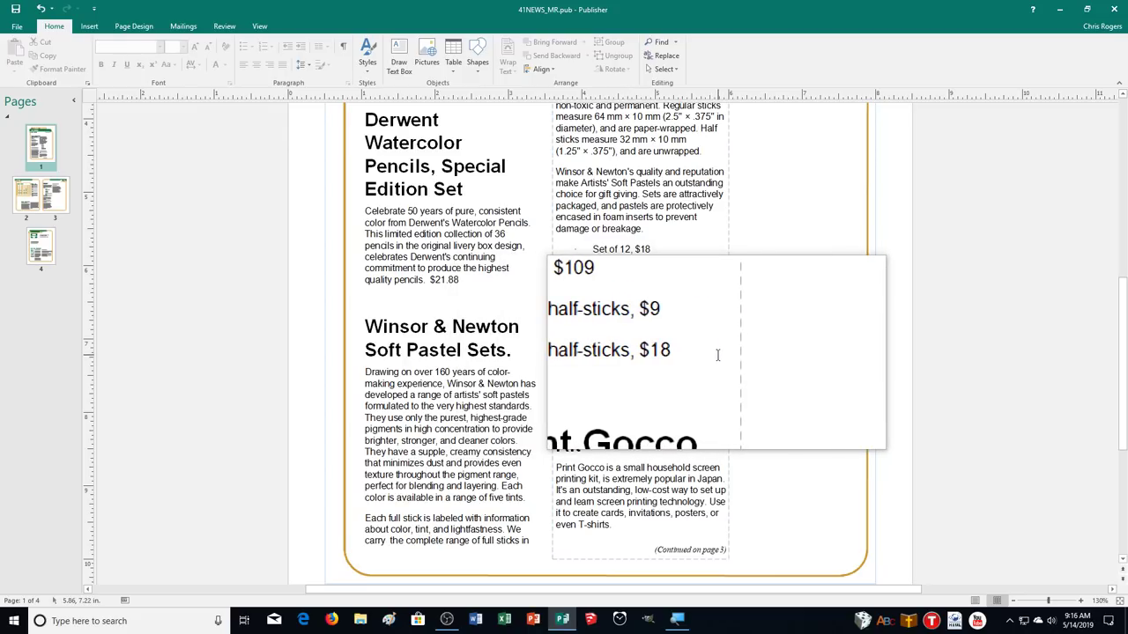
drag(702, 352, 579, 238)
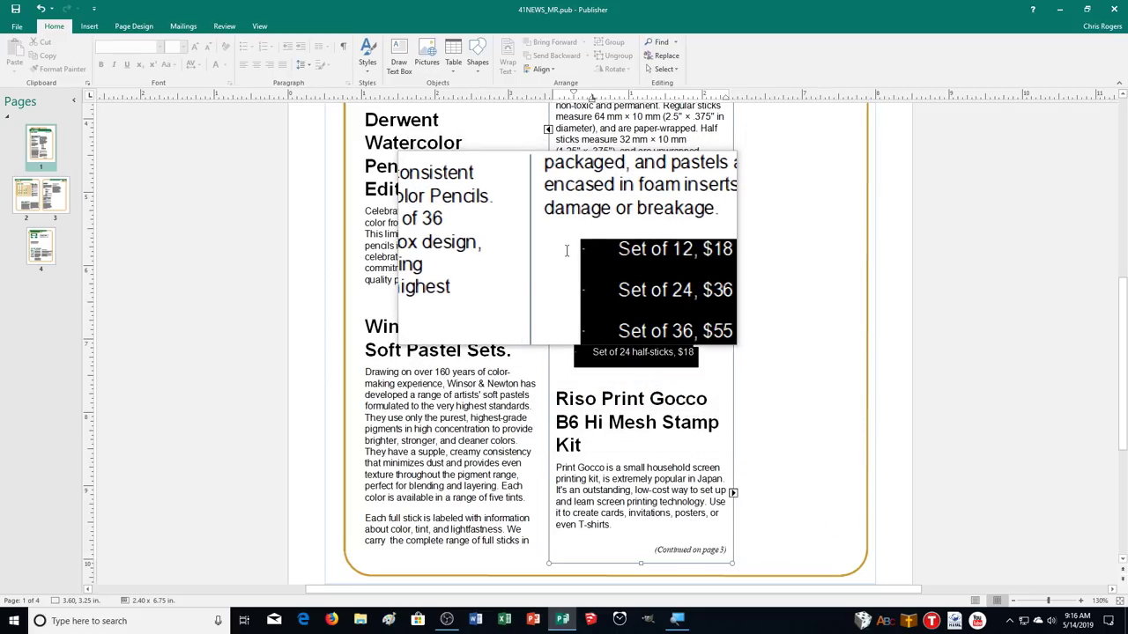
click(246, 50)
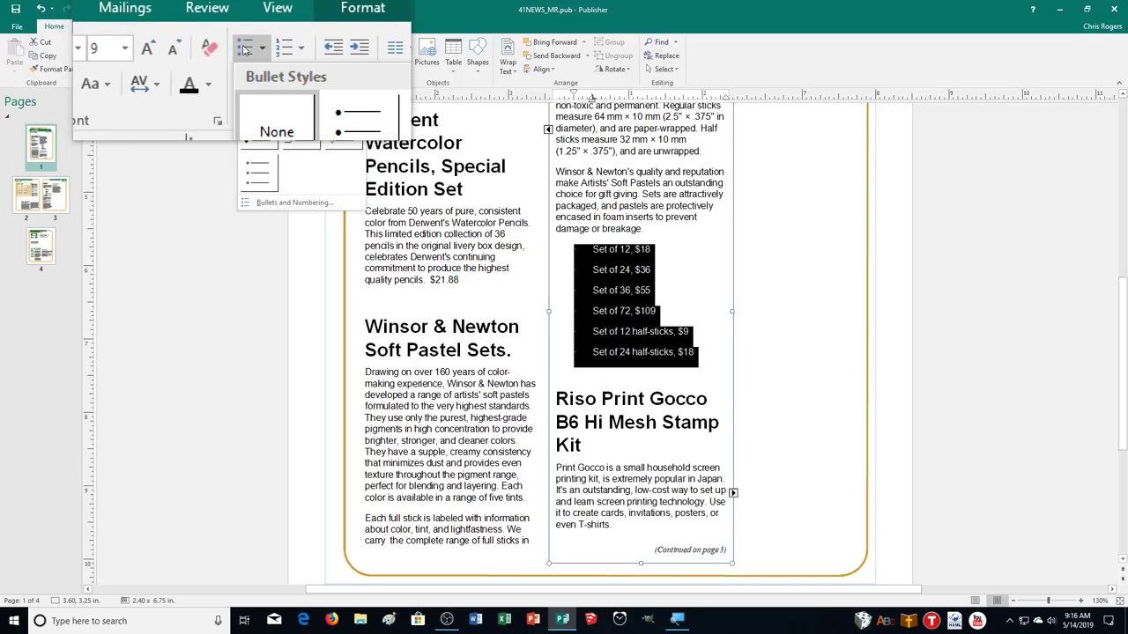
click(291, 91)
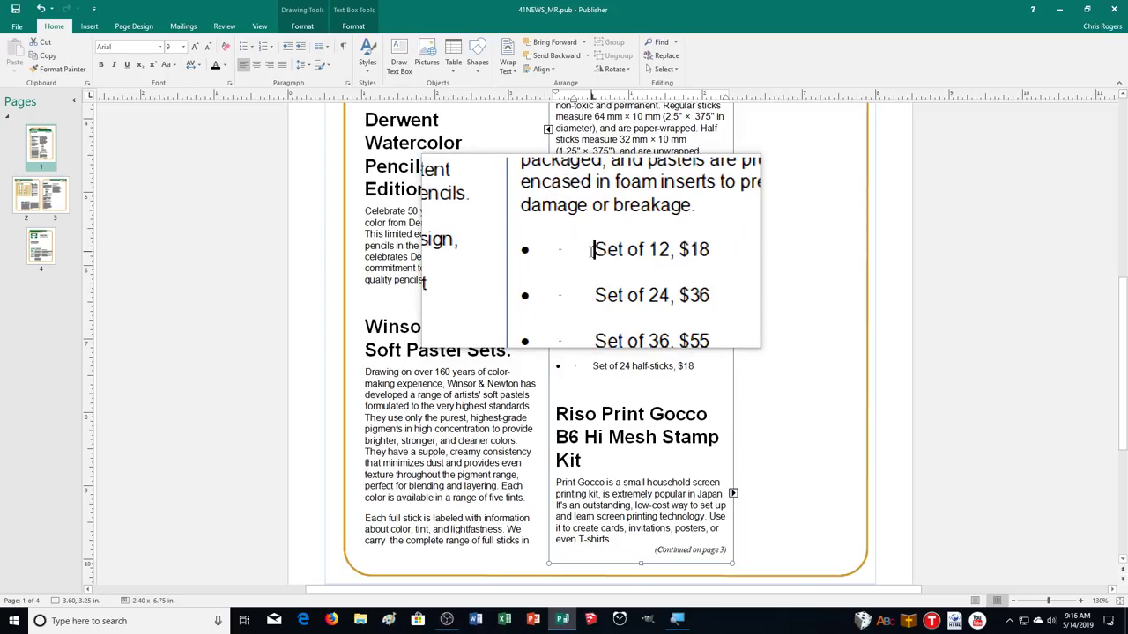
Step: Remove the leftover dots and gaps from the pastel set list and set its spacing after paragraphs to 0 pt
click(590, 251)
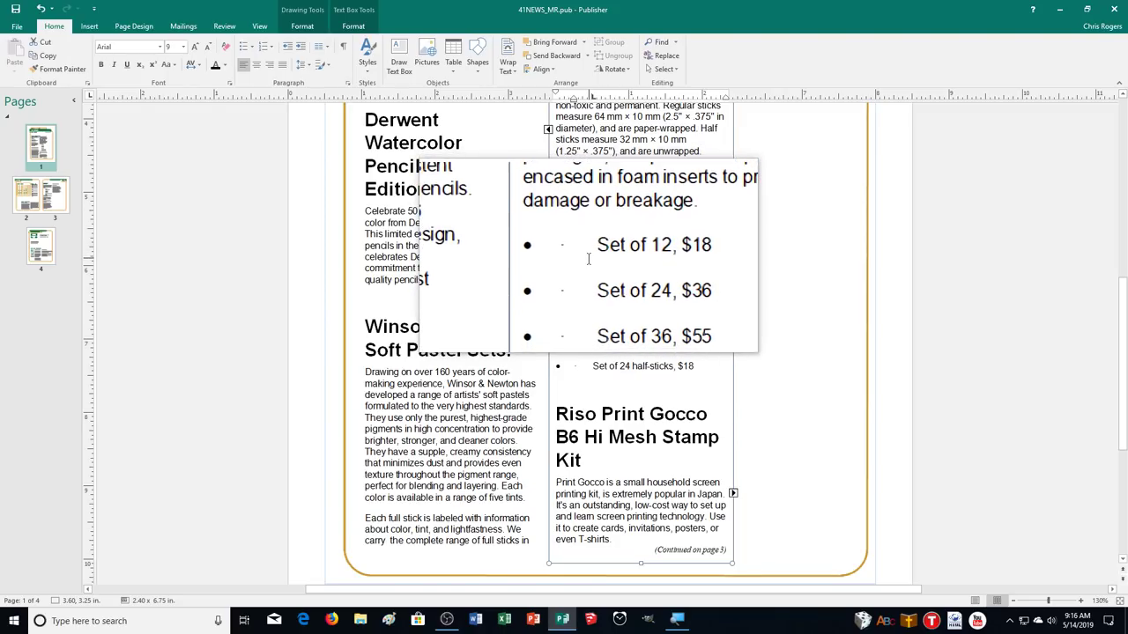
key(BackSpace)
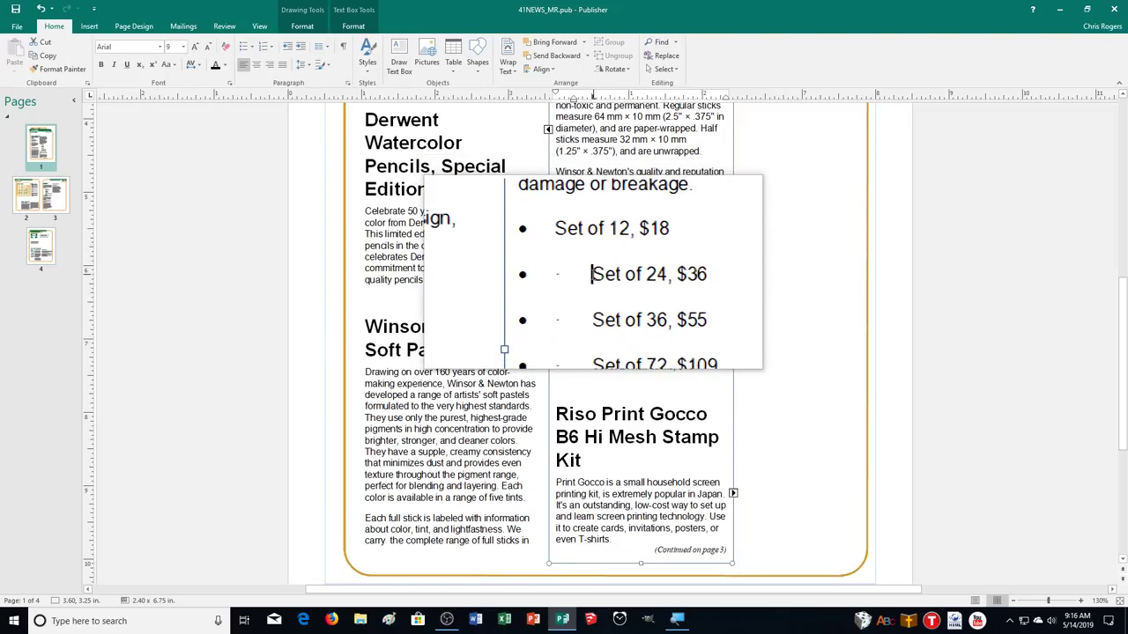
key(BackSpace)
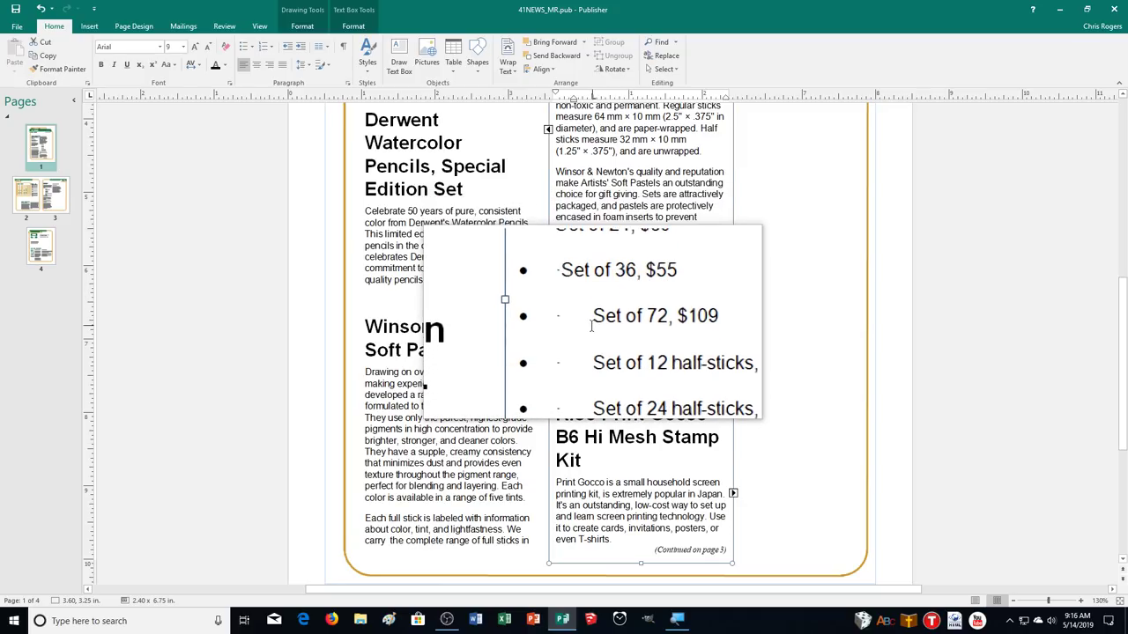
click(592, 343)
key(BackSpace)
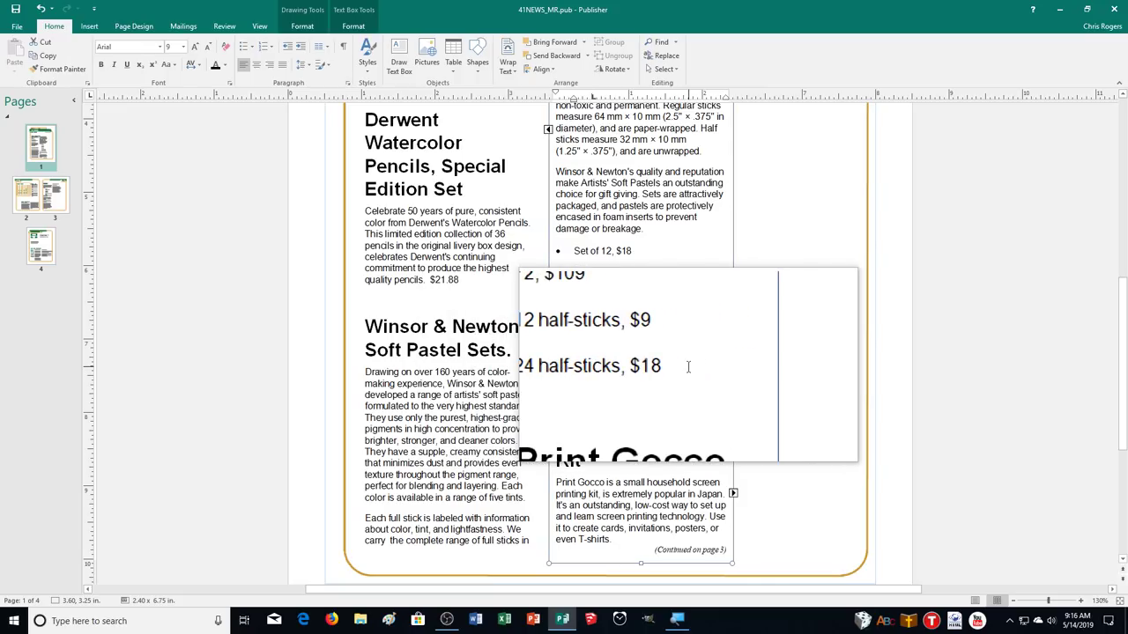
drag(675, 369, 563, 269)
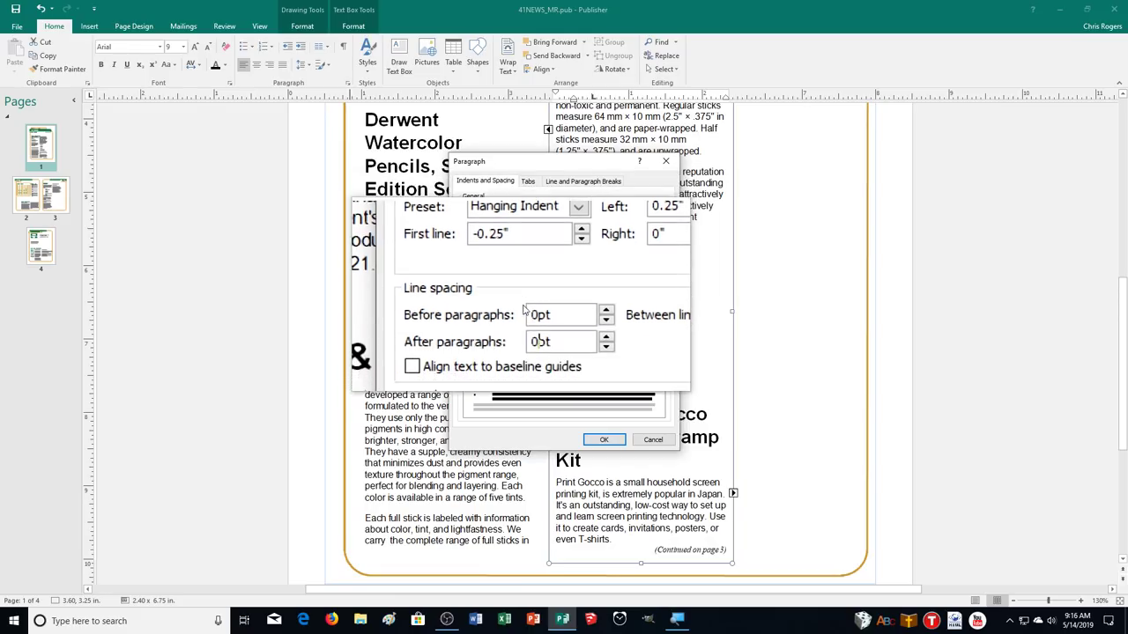
click(599, 448)
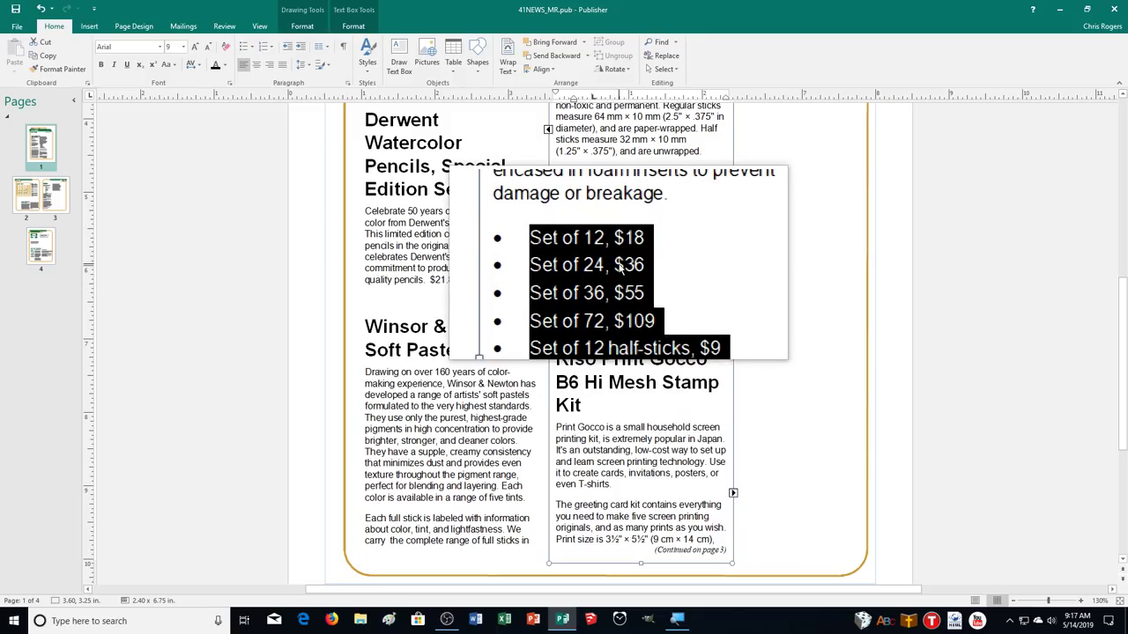
Step: Apply solid round bullets to the kit materials list on page 3, from "5 screens" to "batteries"
click(40, 196)
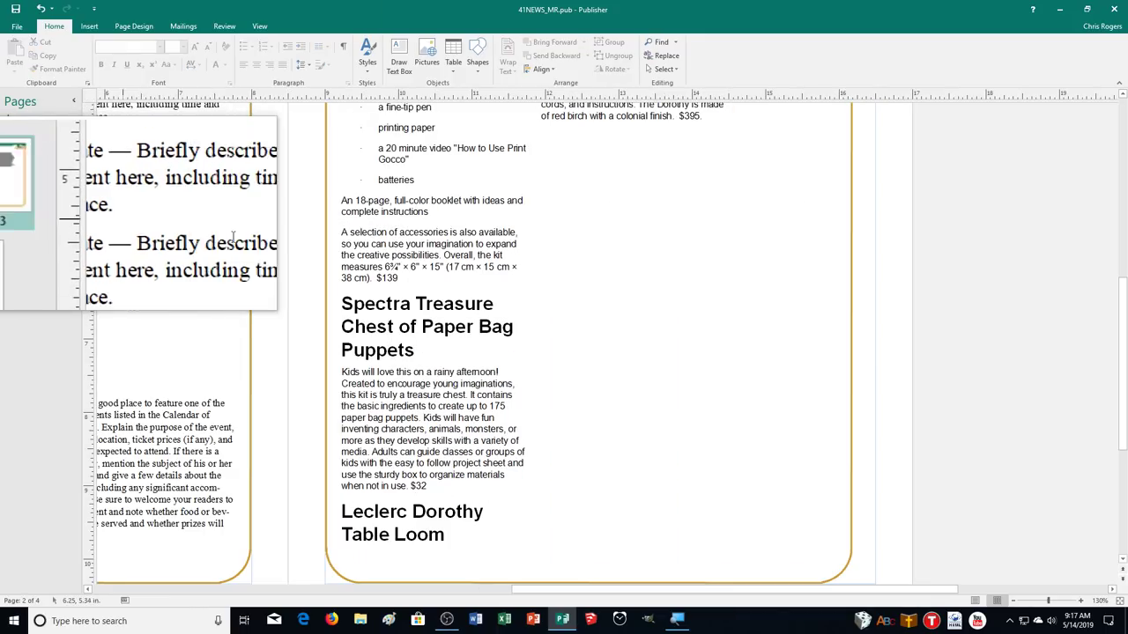
scroll(459, 429, up, 4)
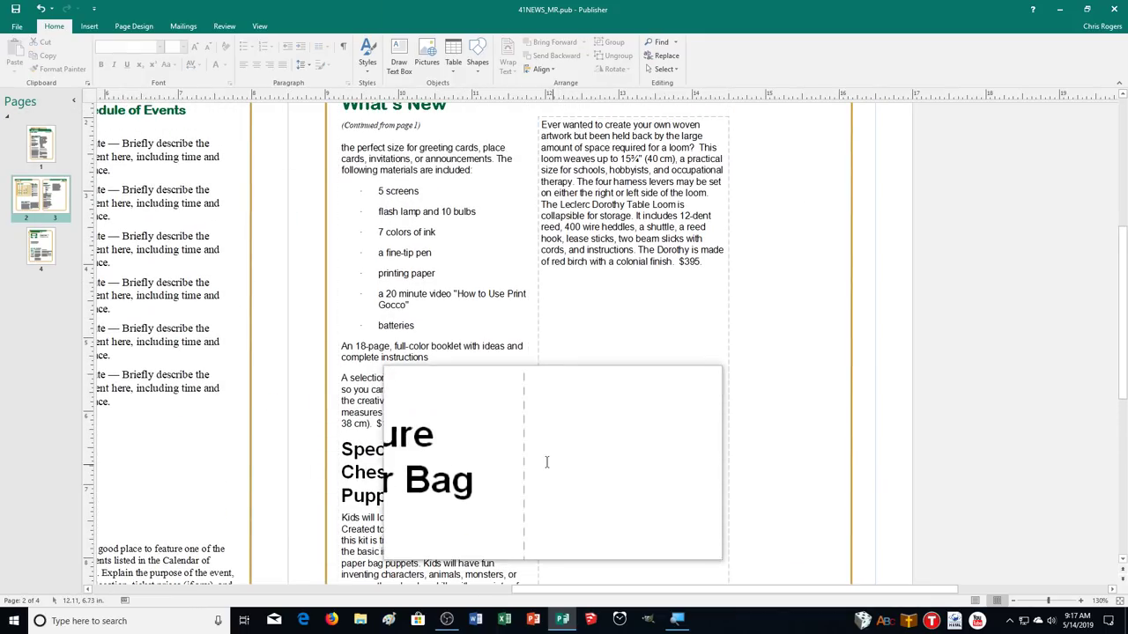
mouse_move(430, 325)
mouse_down()
mouse_move(417, 282)
mouse_move(352, 195)
mouse_up()
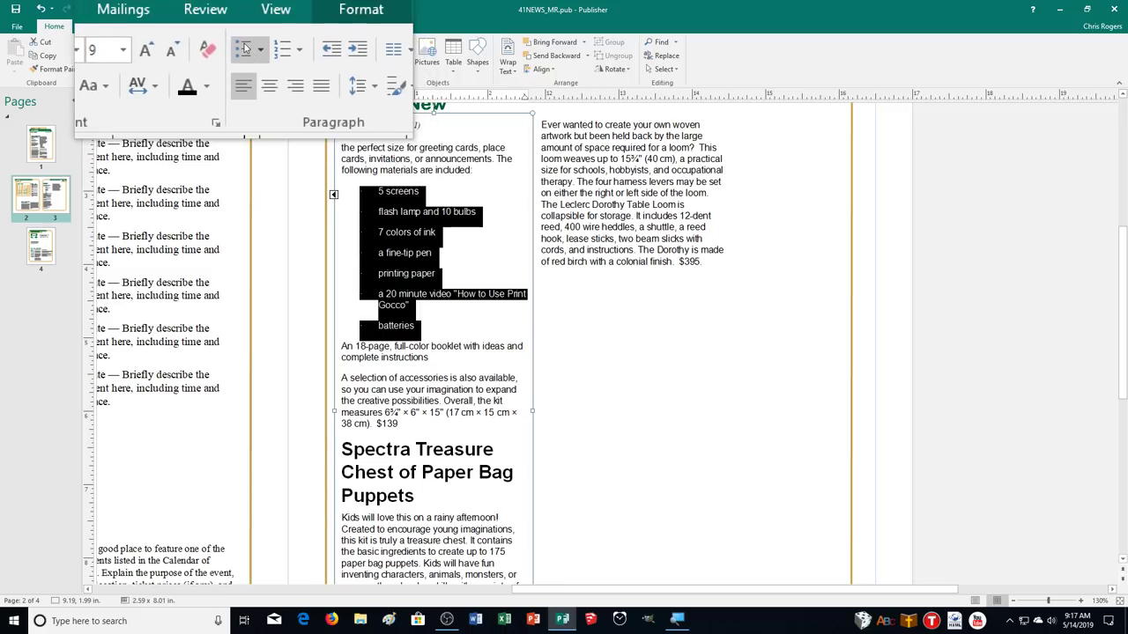
click(270, 46)
click(304, 97)
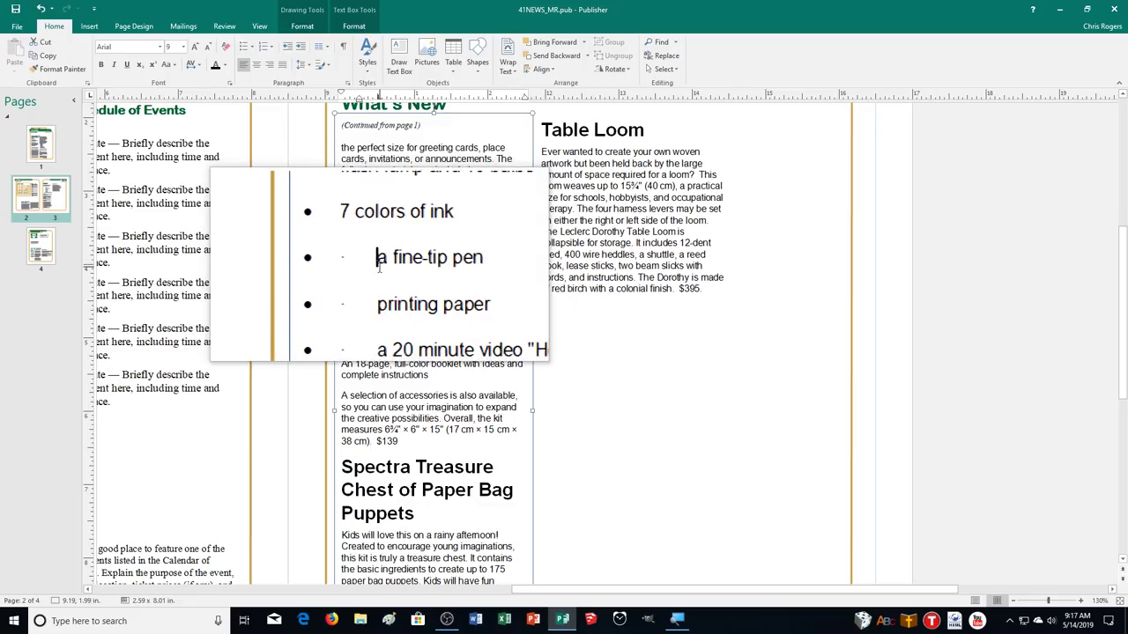
Step: Remove the leftover dots and gaps in front of the kit materials list items on page 3
key(BackSpace)
key(BackSpace)
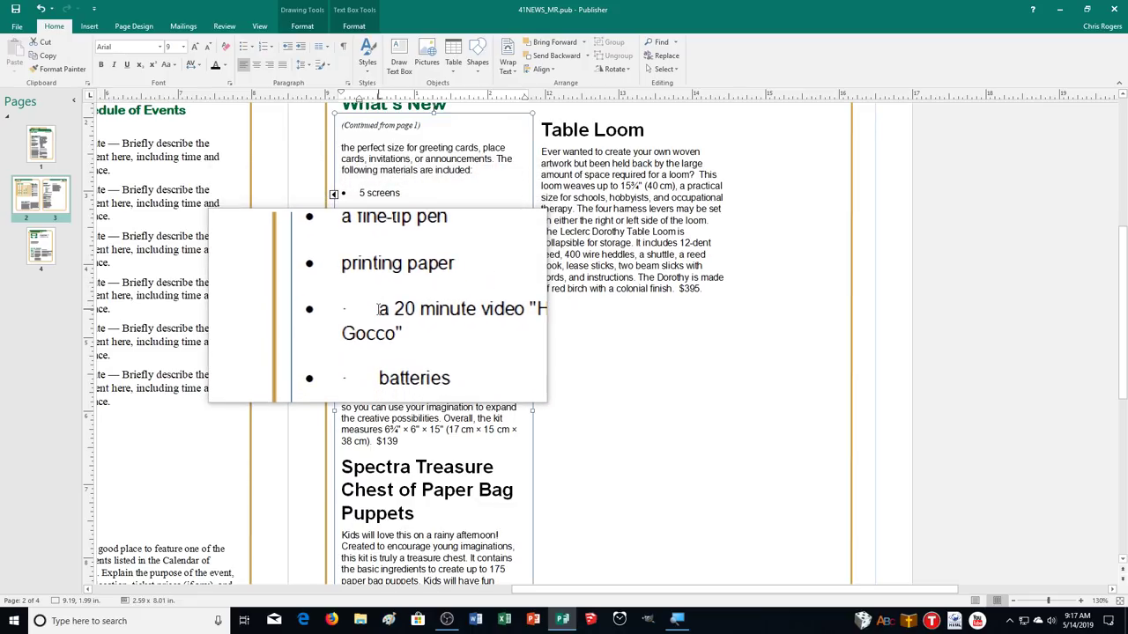
key(Down)
key(Down)
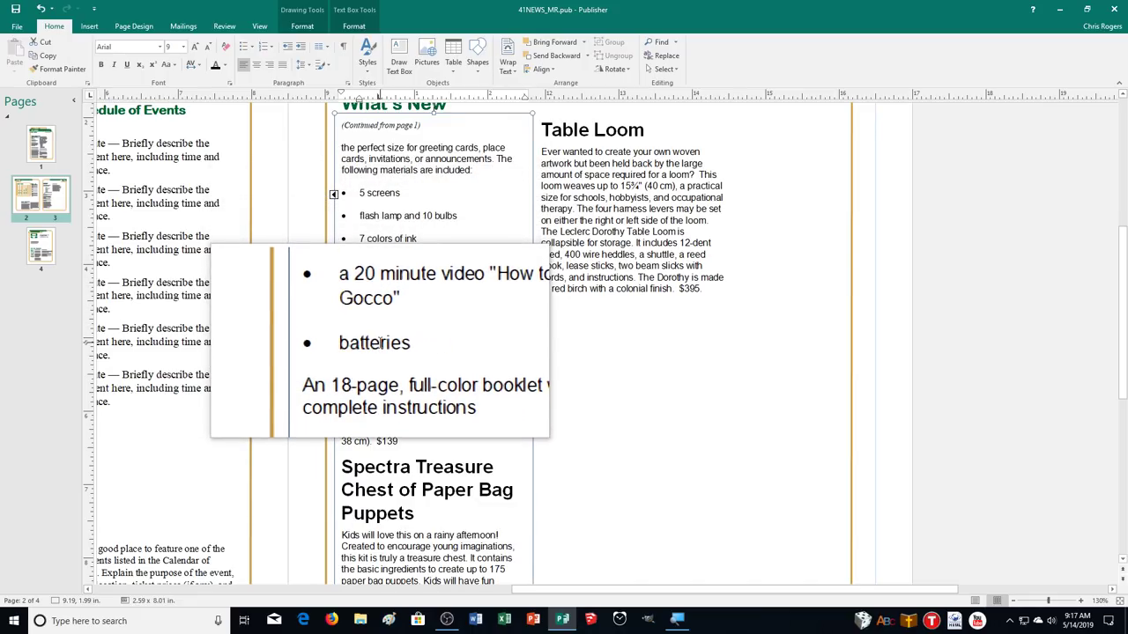
Step: Set the spacing after paragraphs to 0 pt for the kit materials list on page 3, from "5 screens" to "batteries"
drag(379, 343, 308, 173)
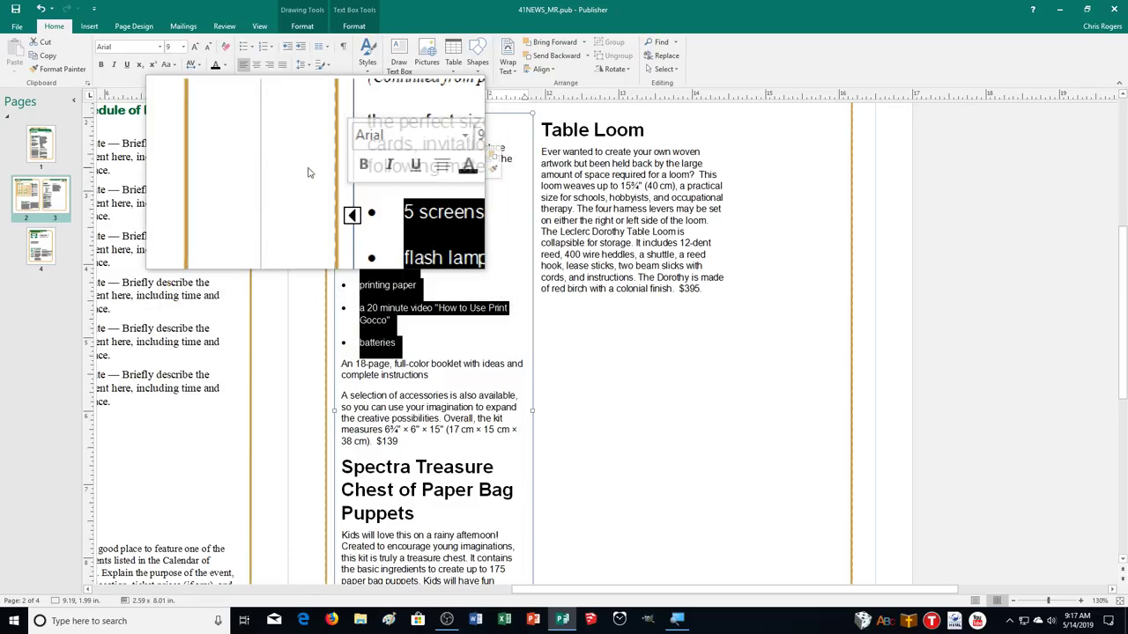
click(347, 83)
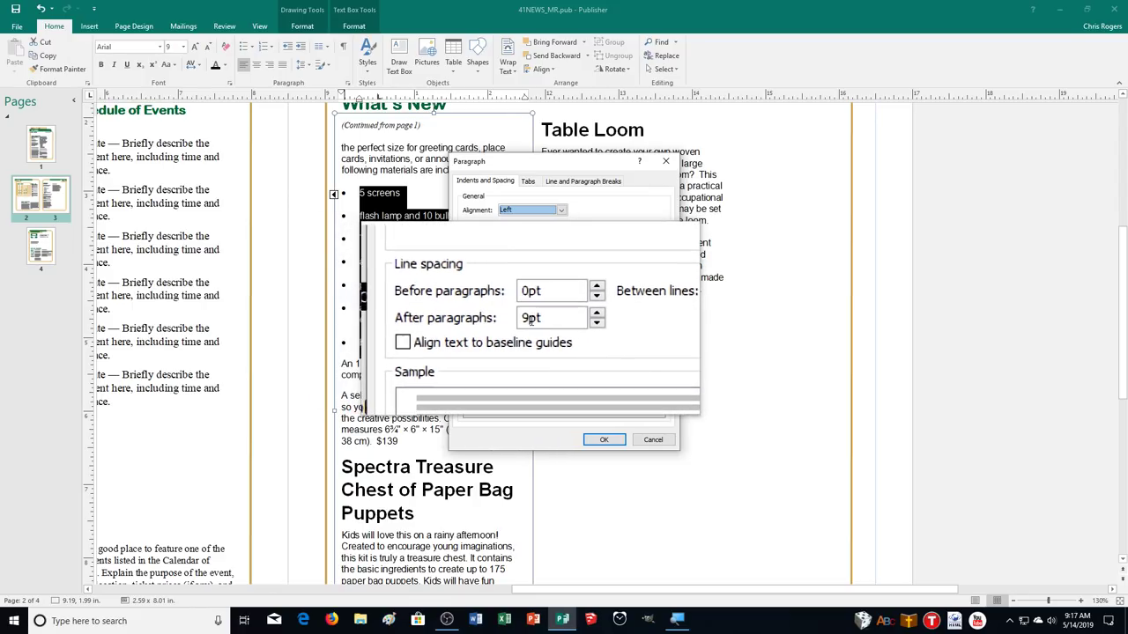
click(529, 319)
key(BackSpace)
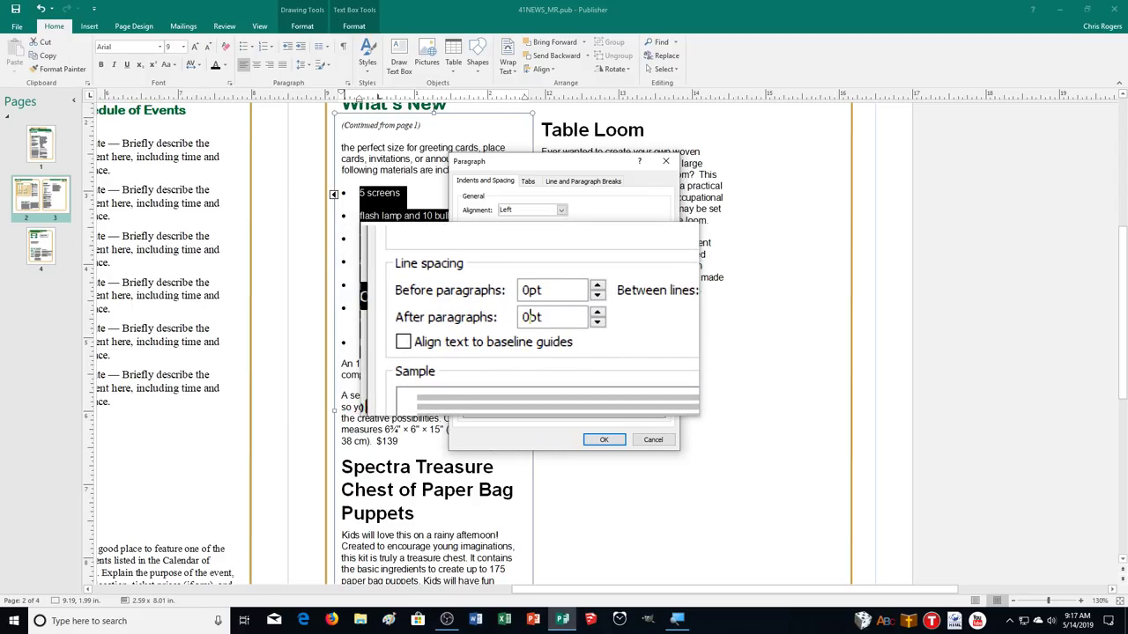
text(0)
key(Return)
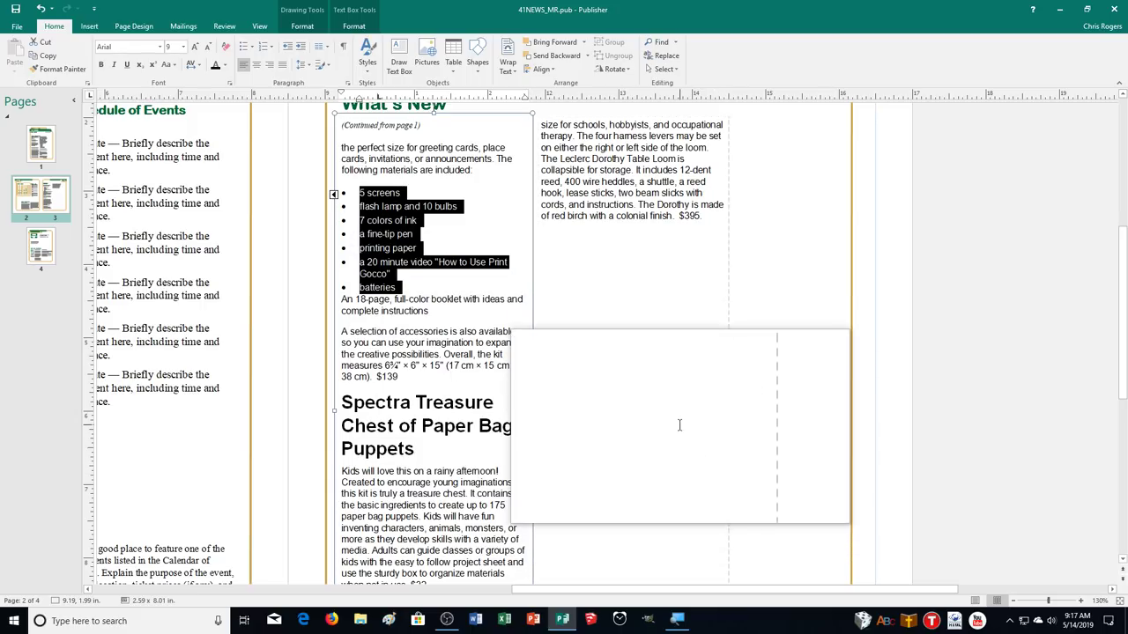
click(398, 207)
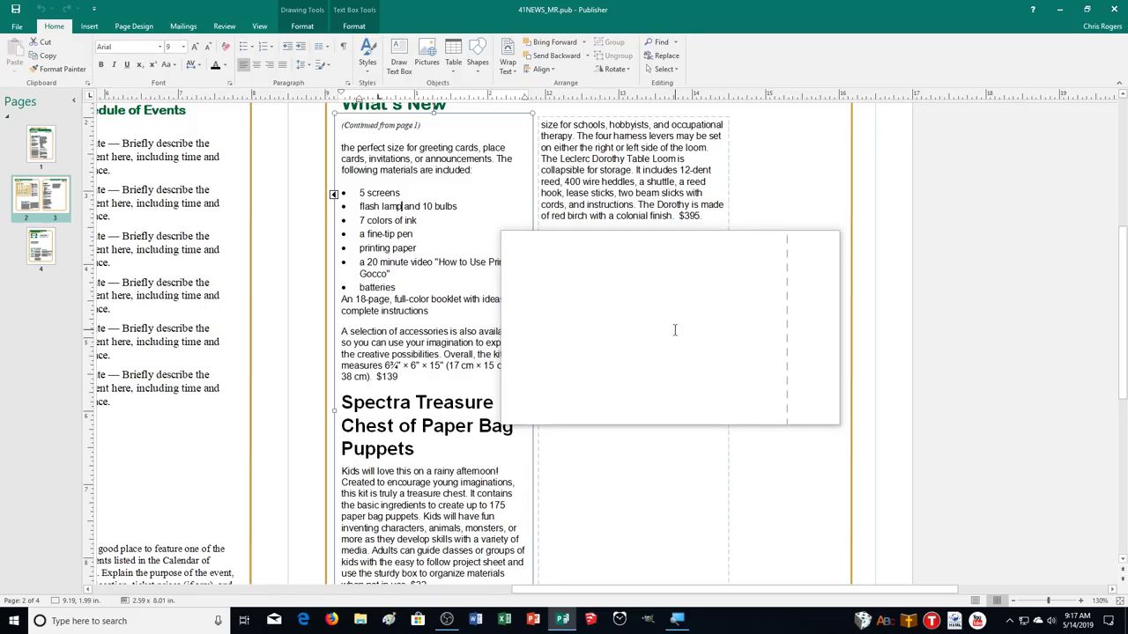
Step: Insert the picture 41pastel from the Documents folder TempDrive > PBFiles > PBDatafiles on page 1
drag(851, 596, 828, 596)
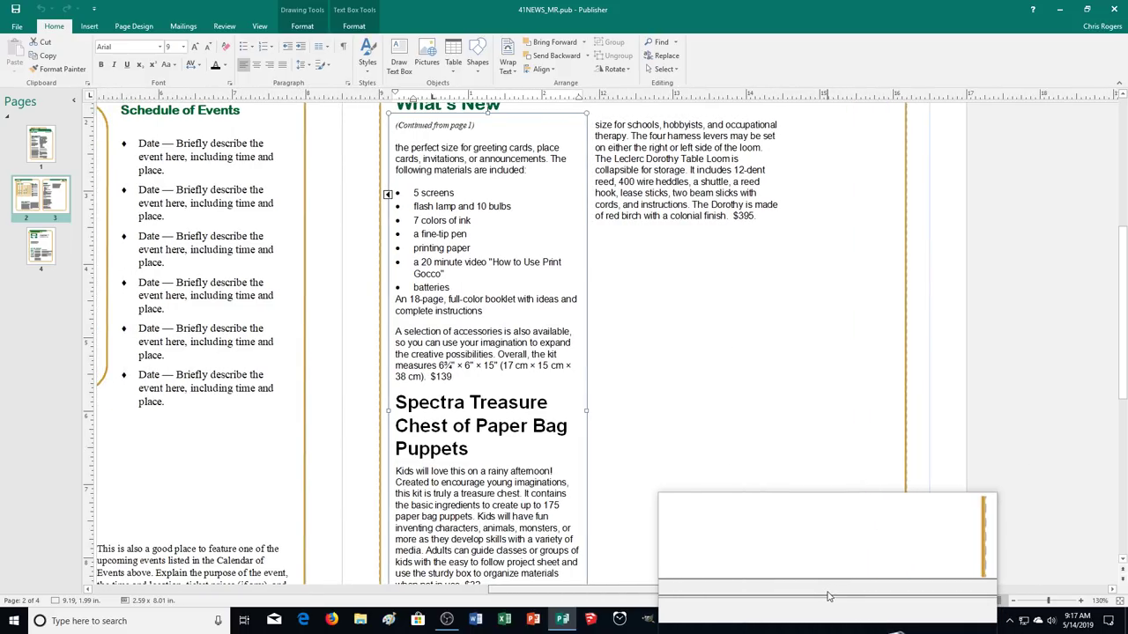
drag(829, 598, 717, 597)
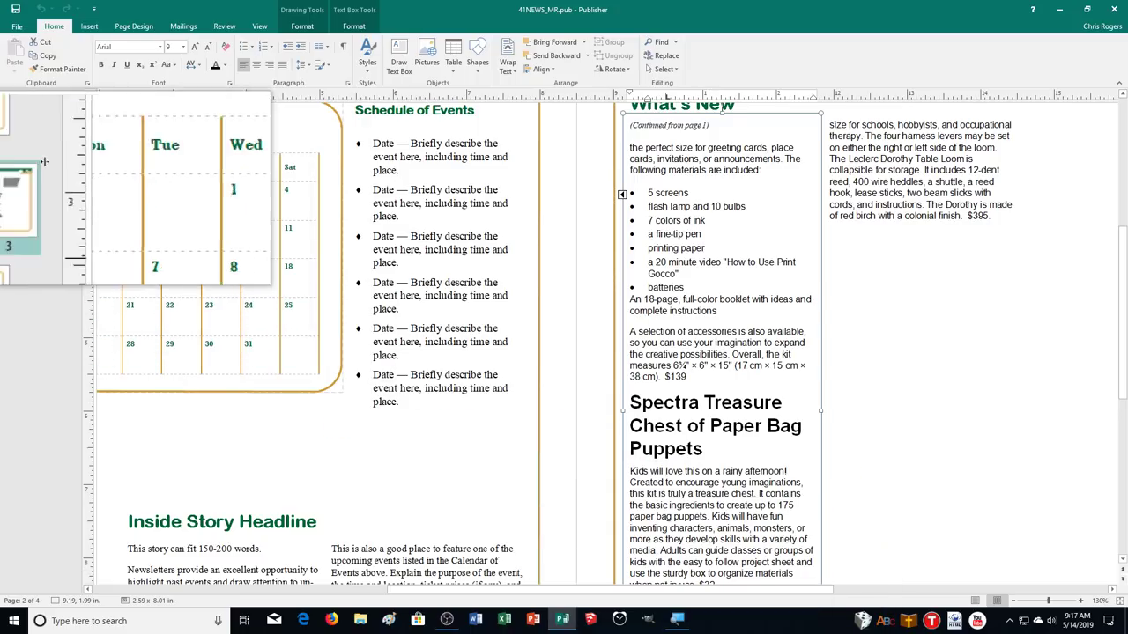
click(37, 156)
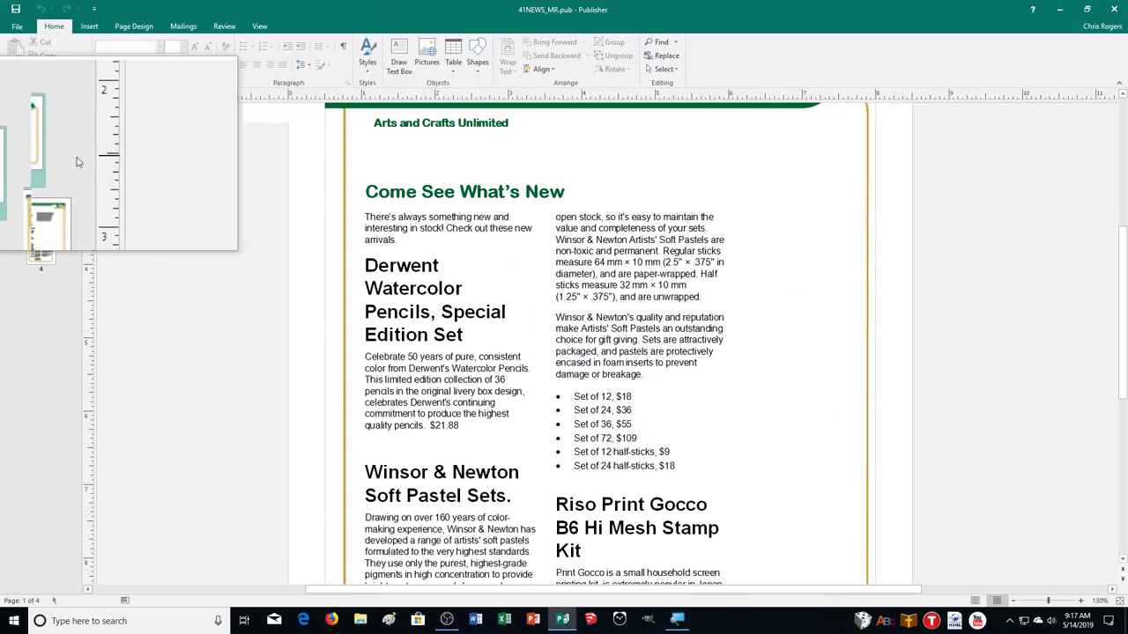
click(868, 421)
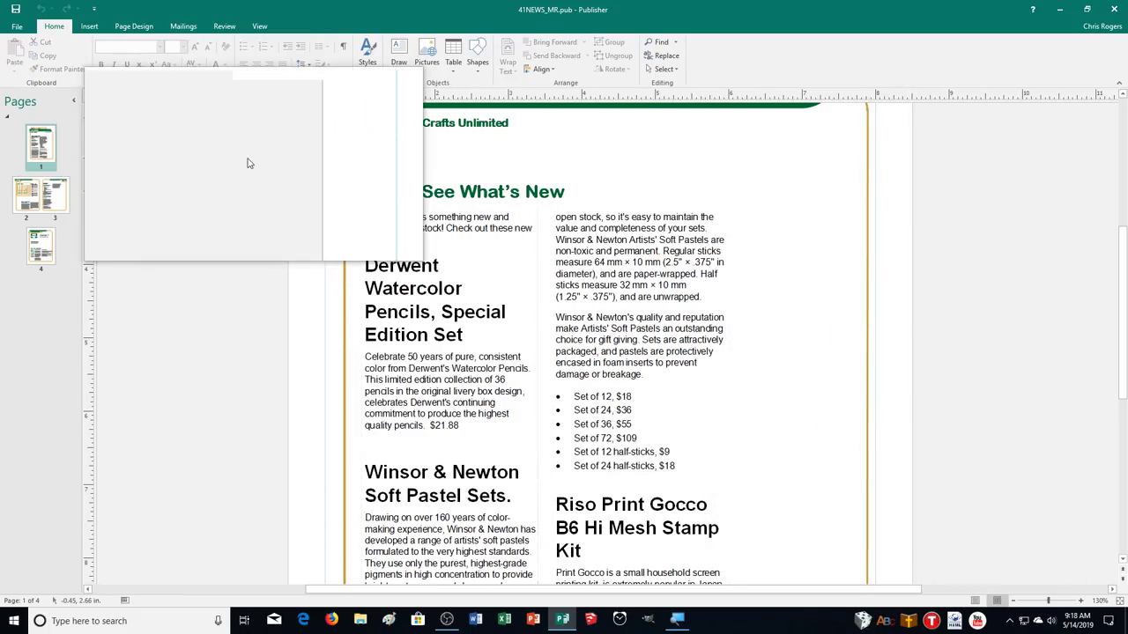
click(89, 25)
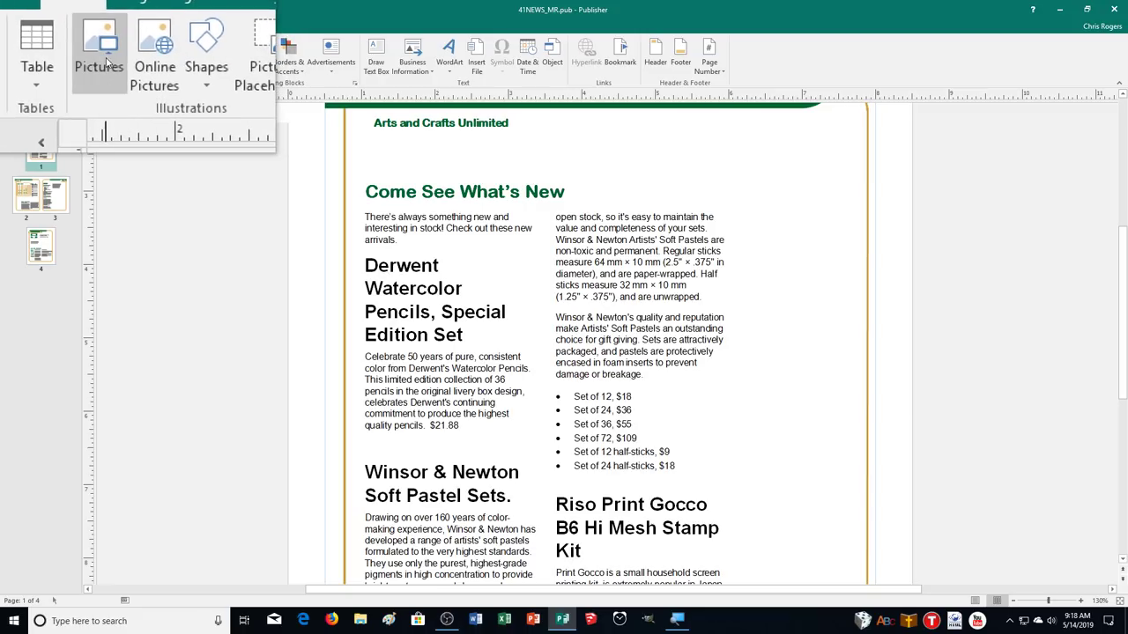
click(99, 64)
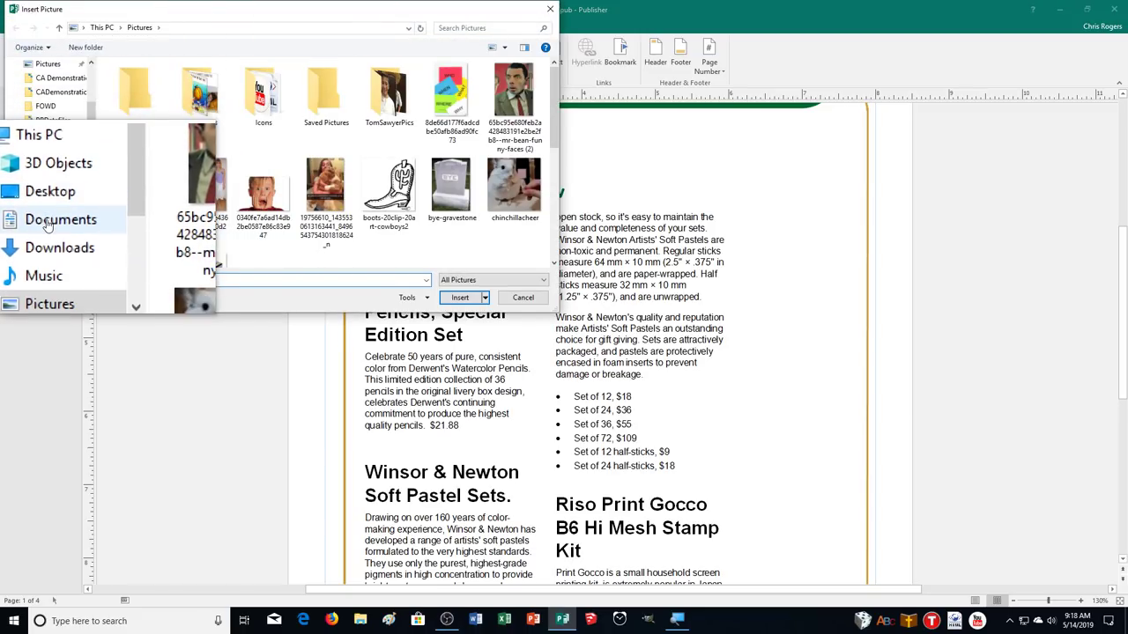
click(52, 218)
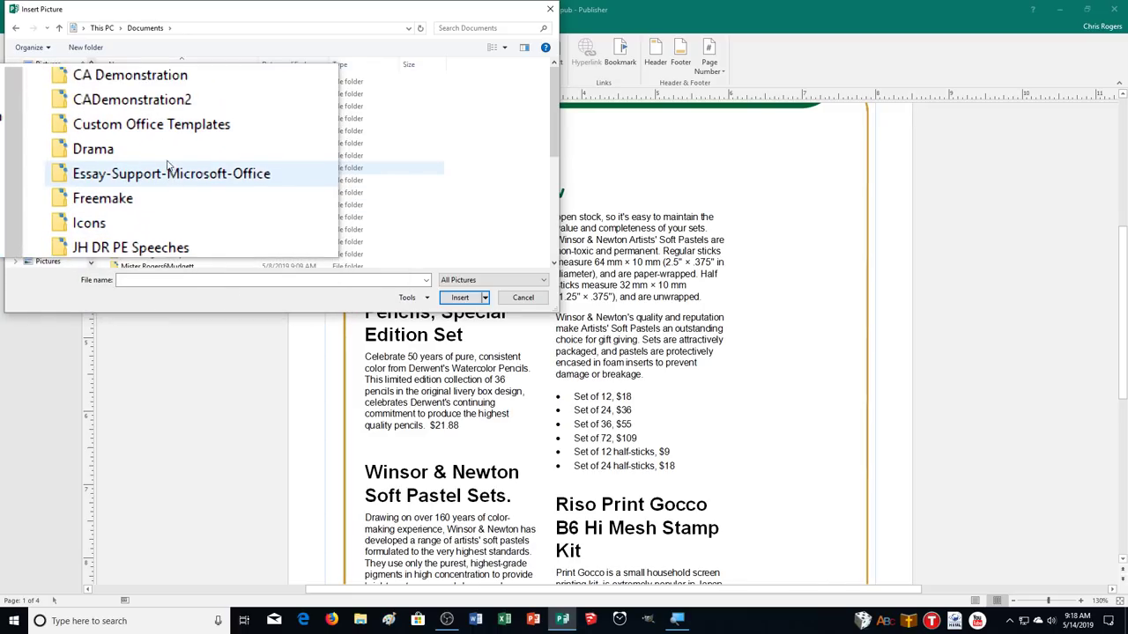
scroll(156, 176, down, 5)
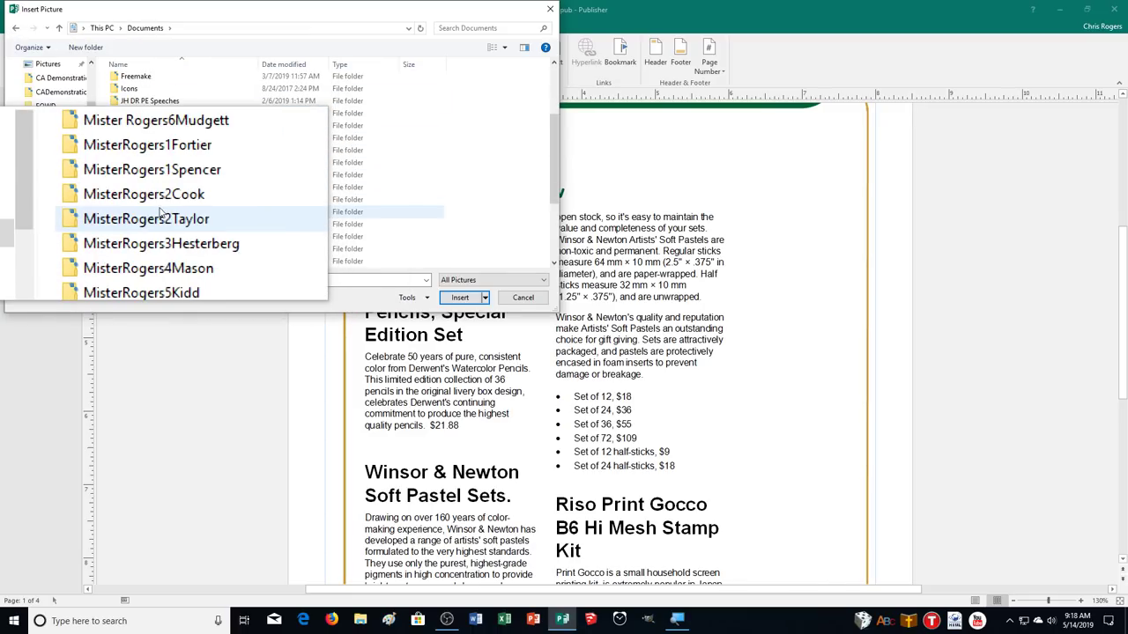
double_click(158, 238)
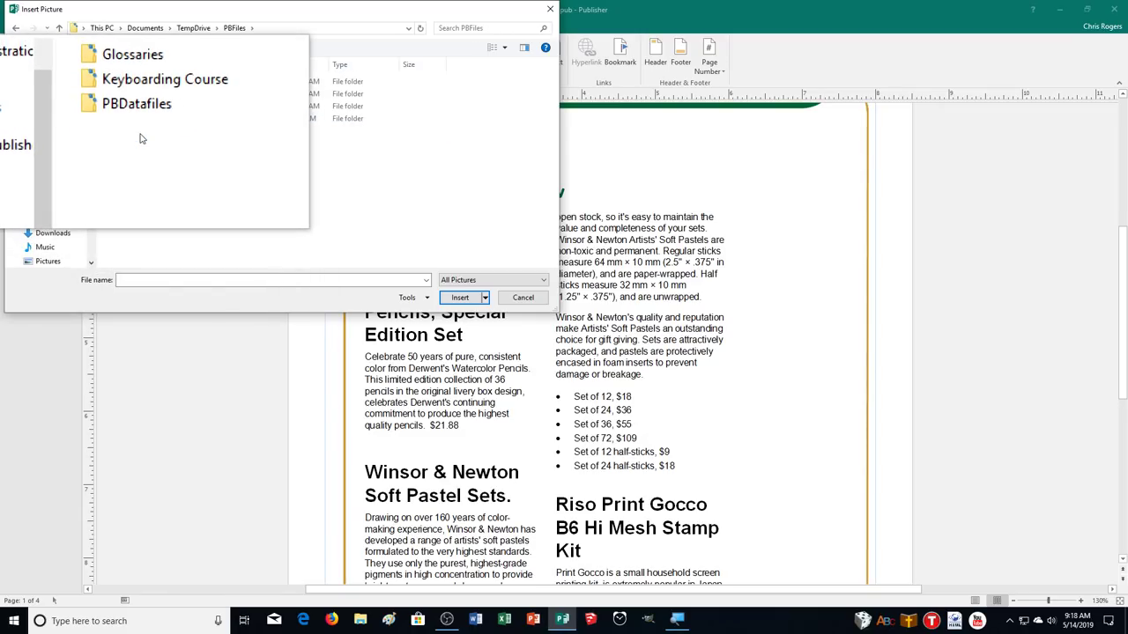
double_click(146, 121)
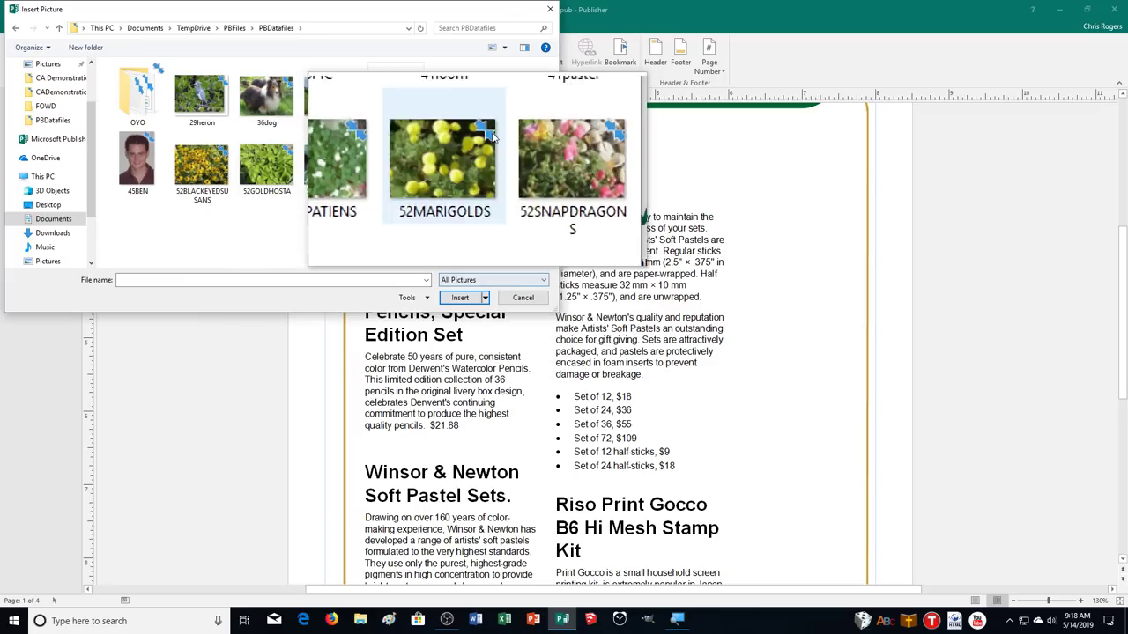
click(505, 107)
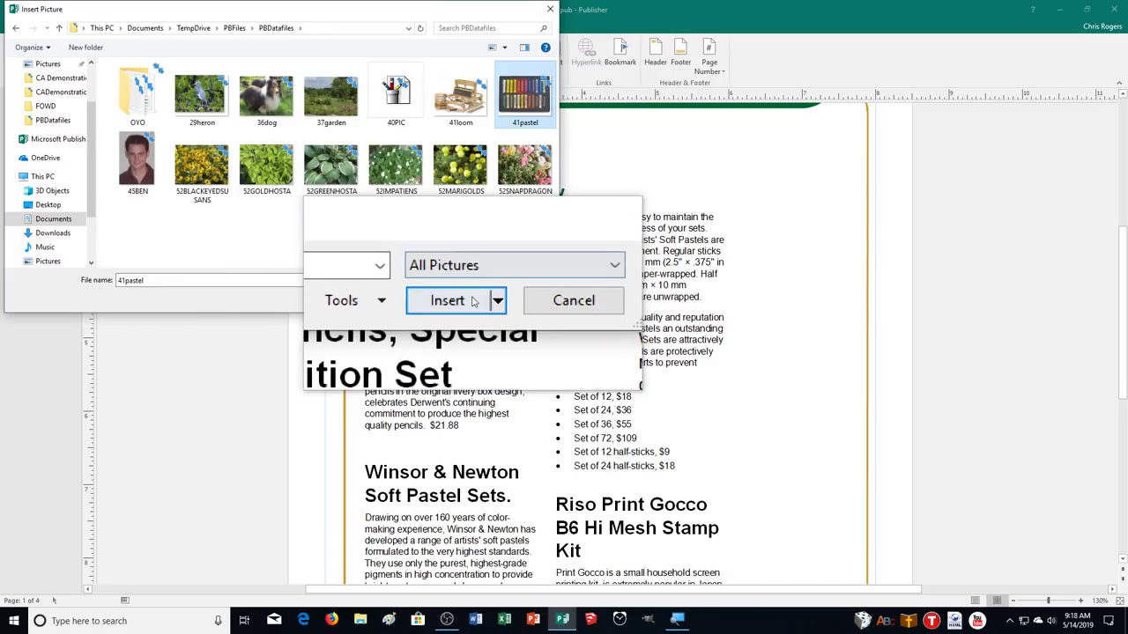
click(459, 297)
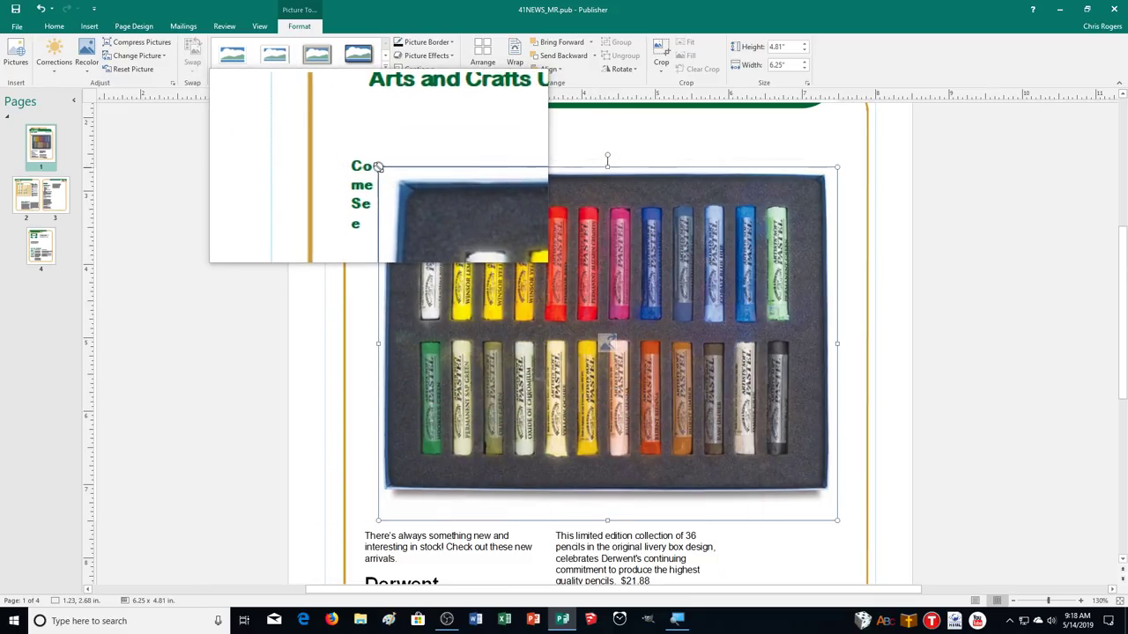
Step: Shrink the pastel picture to about 1.98" × 1.53" so it sits beside the set price list on page 1
drag(378, 165, 691, 409)
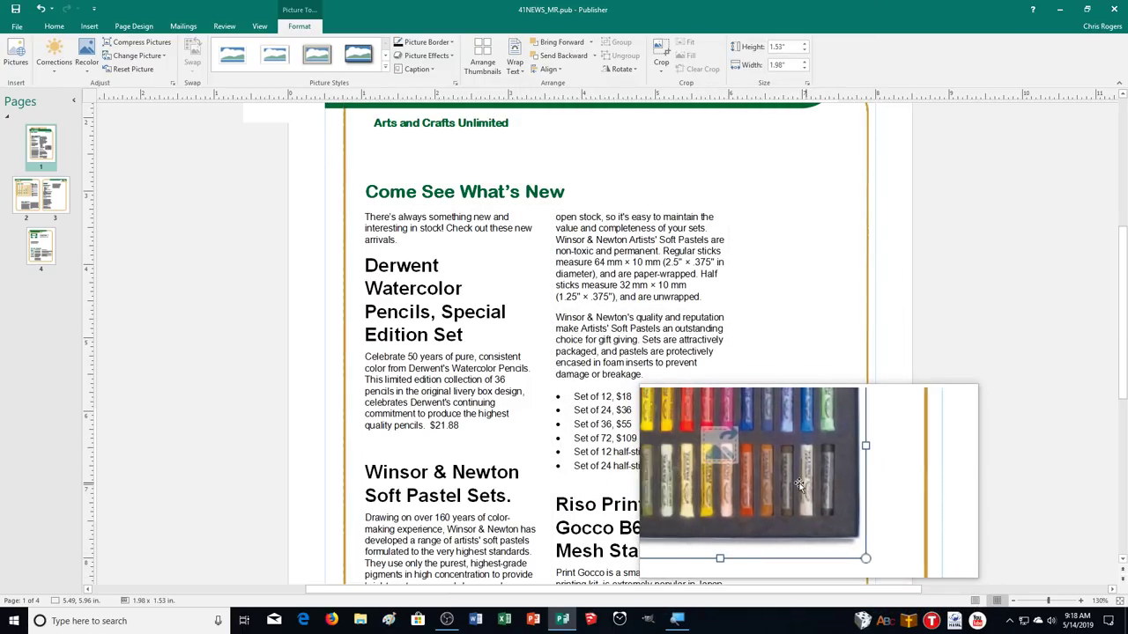
scroll(323, 390, down, 3)
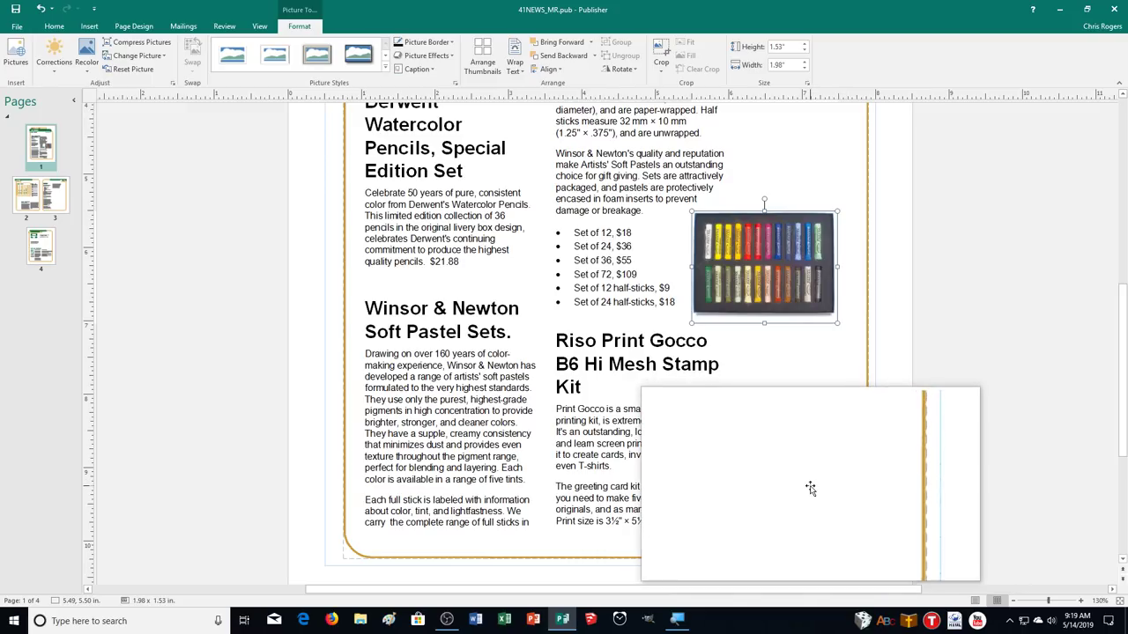
Step: Insert the picture 41loom from the PBDatafiles folder on page 3
click(44, 199)
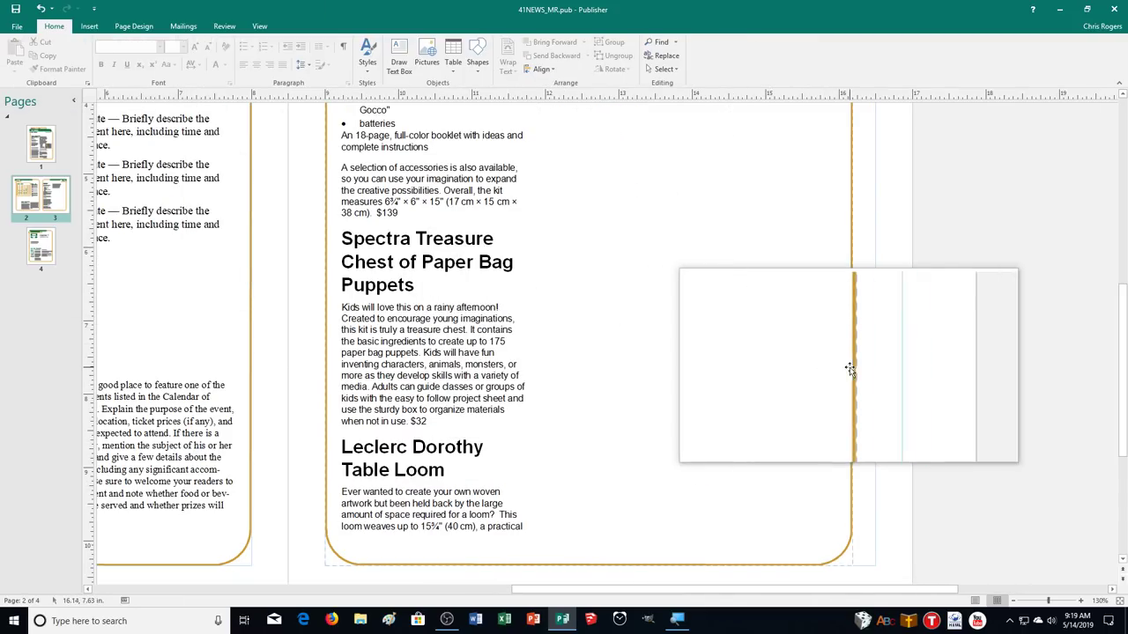
scroll(885, 387, up, 5)
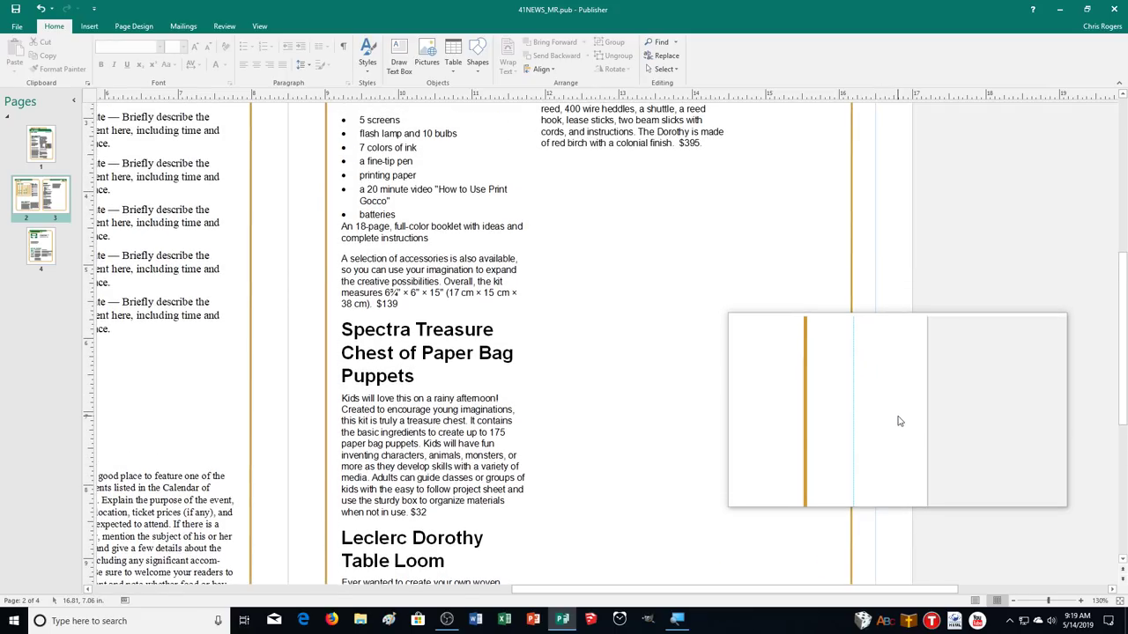
scroll(890, 421, up, 2)
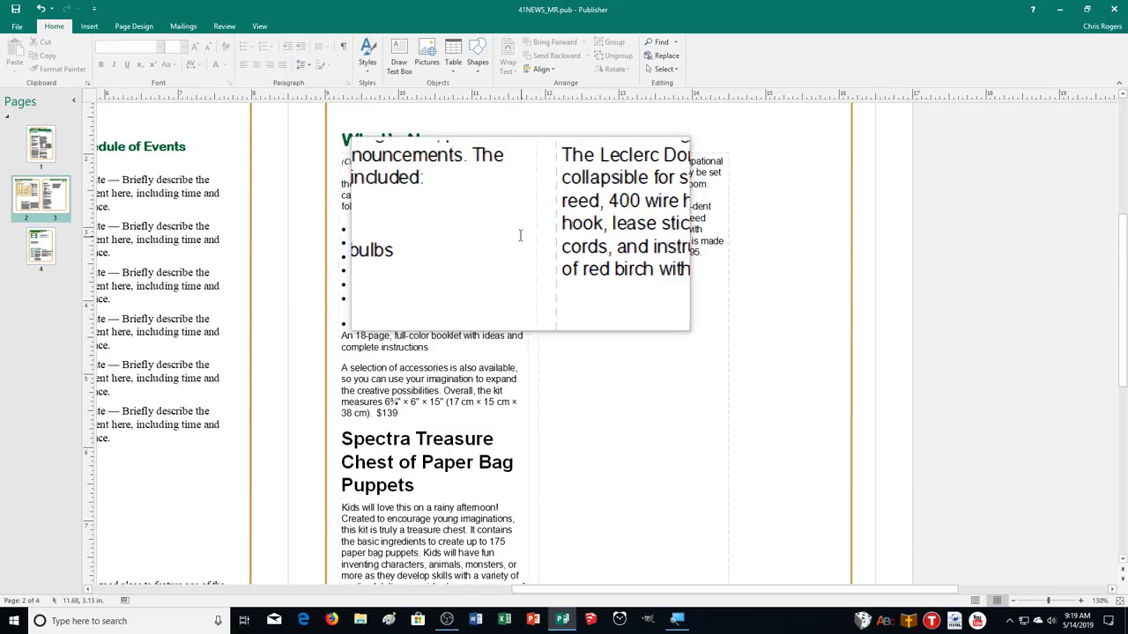
click(89, 26)
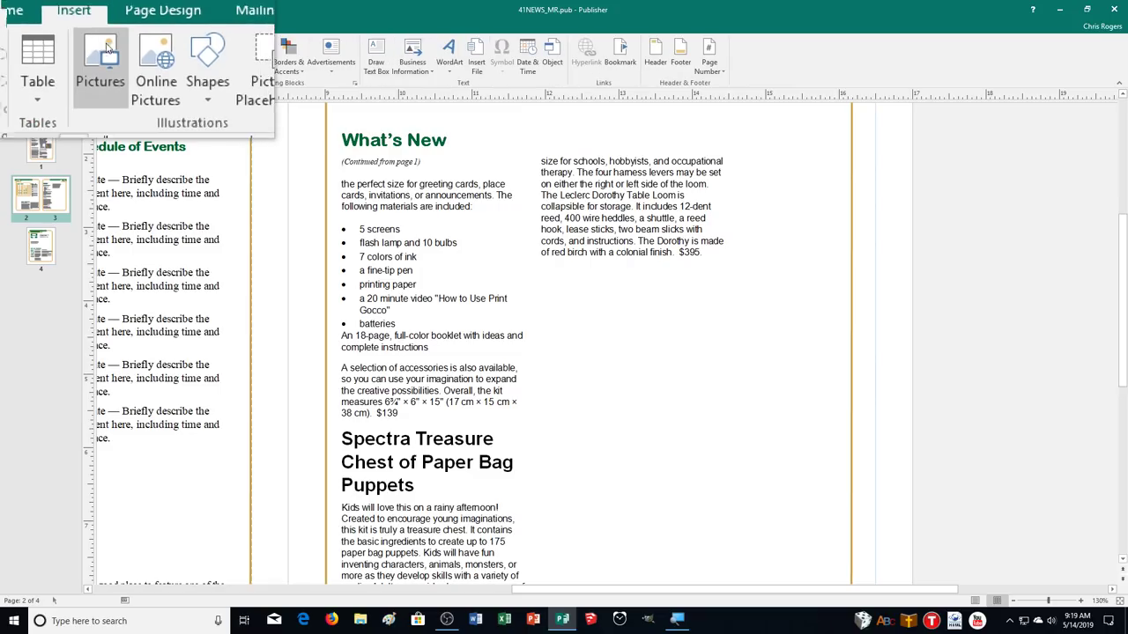
click(104, 55)
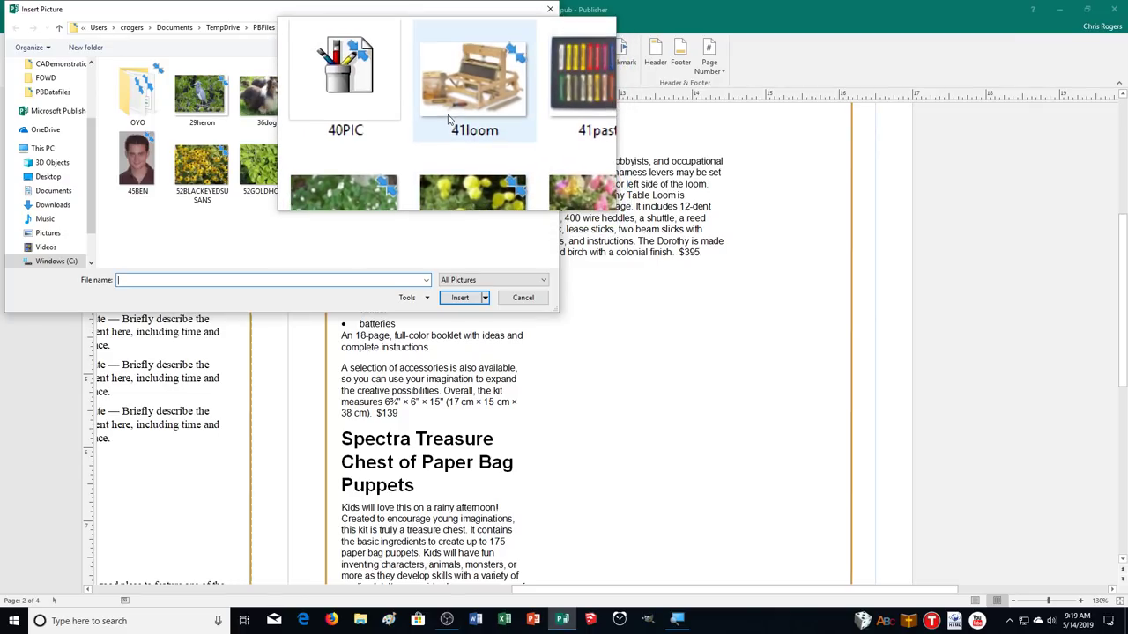
click(447, 119)
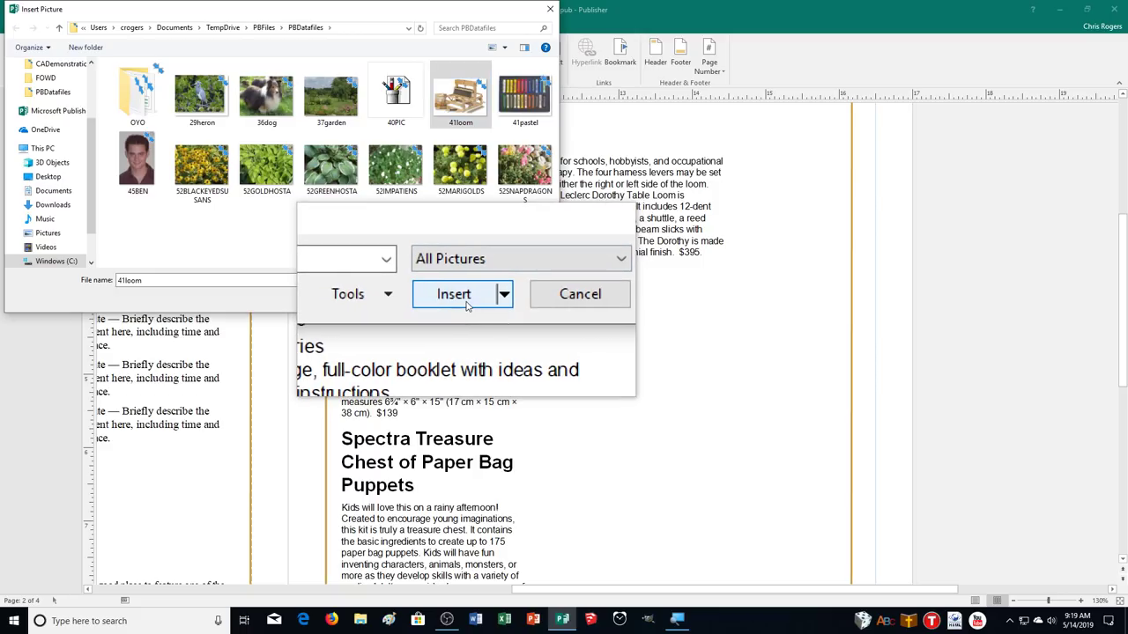
click(460, 297)
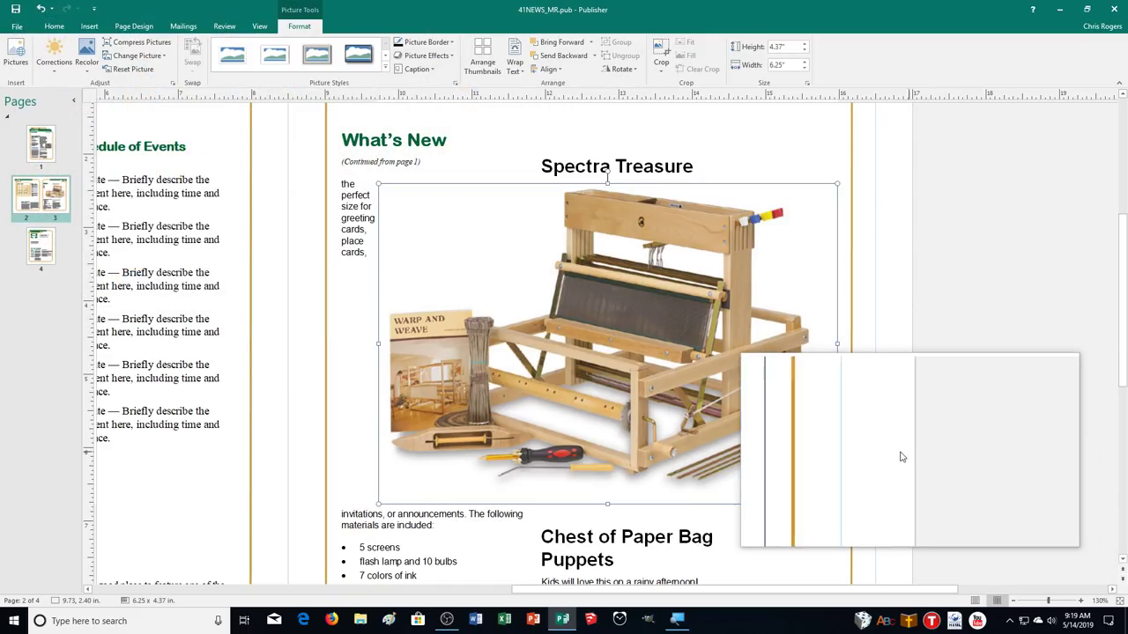
Step: Shrink the loom picture to about 3.98" × 2.78" so it sits below the loom text in page 3's second column
scroll(837, 458, down, 1)
scroll(749, 476, down, 2)
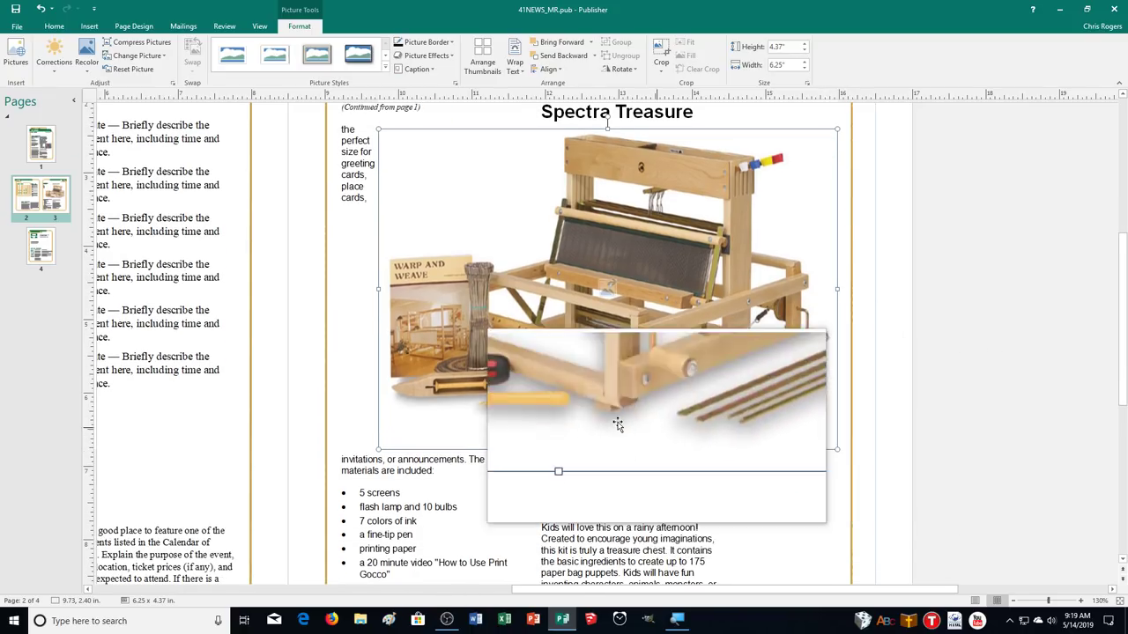
drag(379, 129, 487, 204)
drag(496, 269, 546, 301)
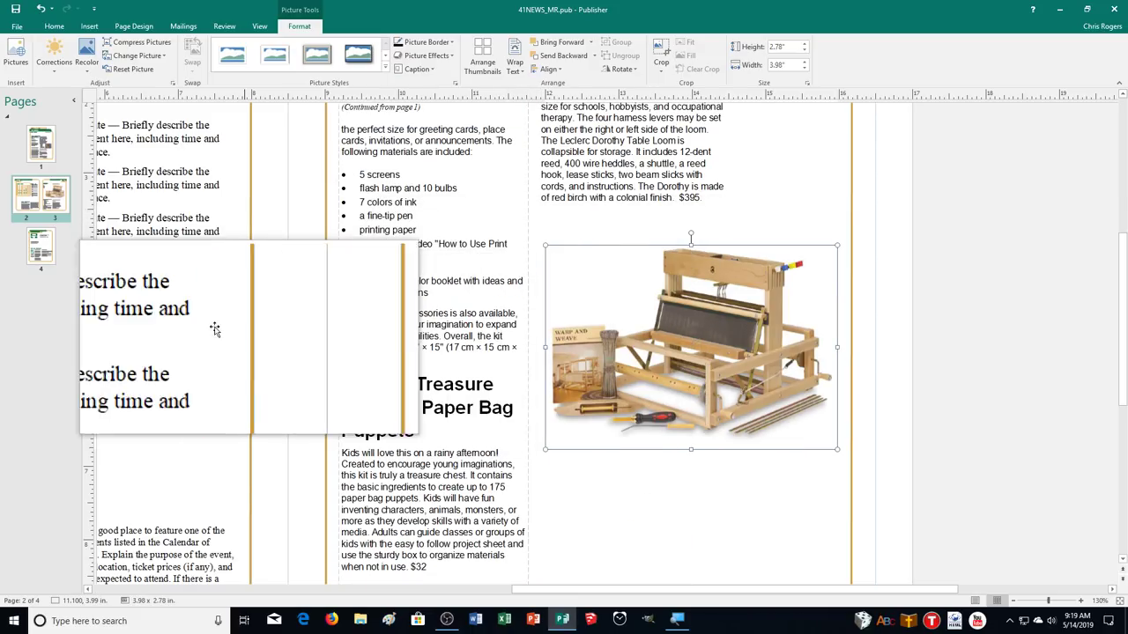
Step: Move the loom picture down page 3 to about 12.10, 5.86 in., beside the Spectra Treasure Chest article
scroll(216, 330, down, 4)
scroll(255, 339, up, 8)
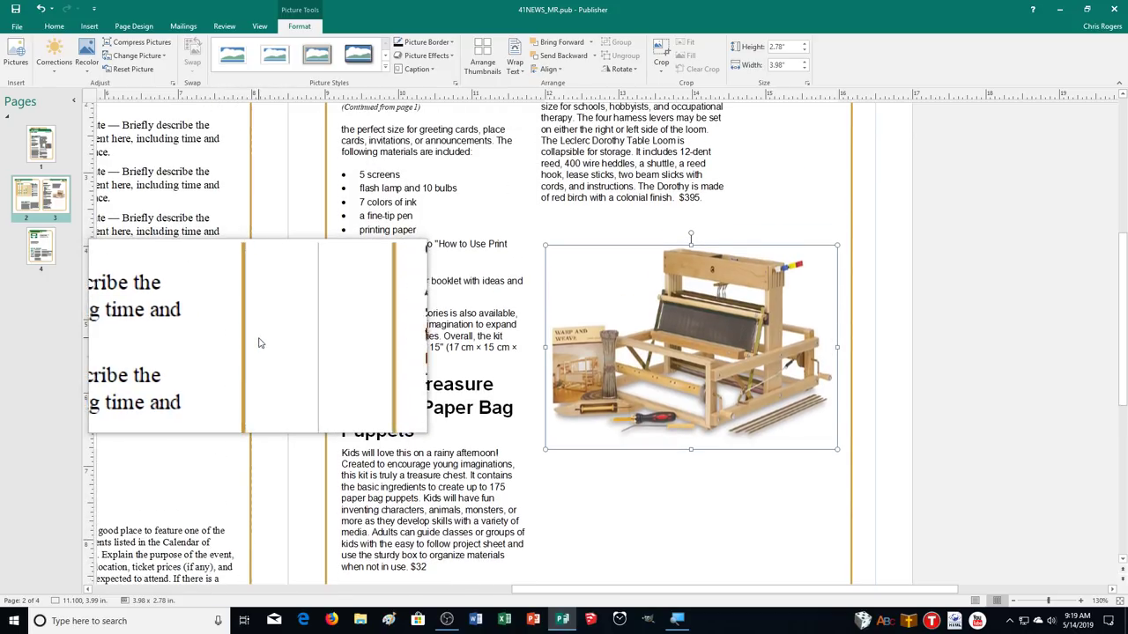
scroll(349, 356, down, 14)
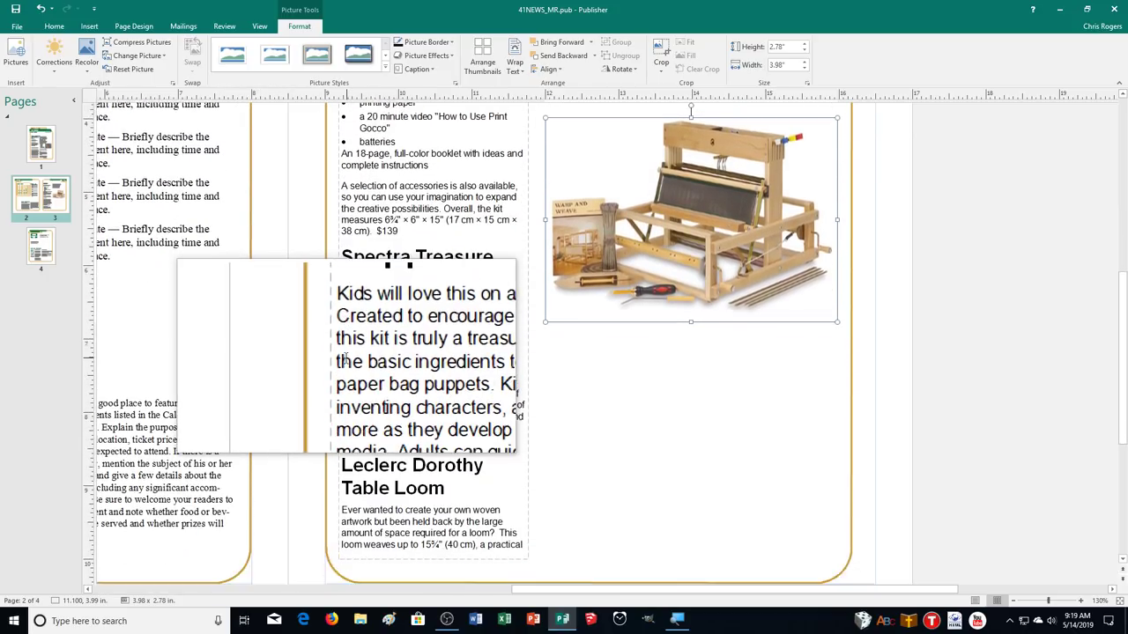
scroll(401, 378, up, 5)
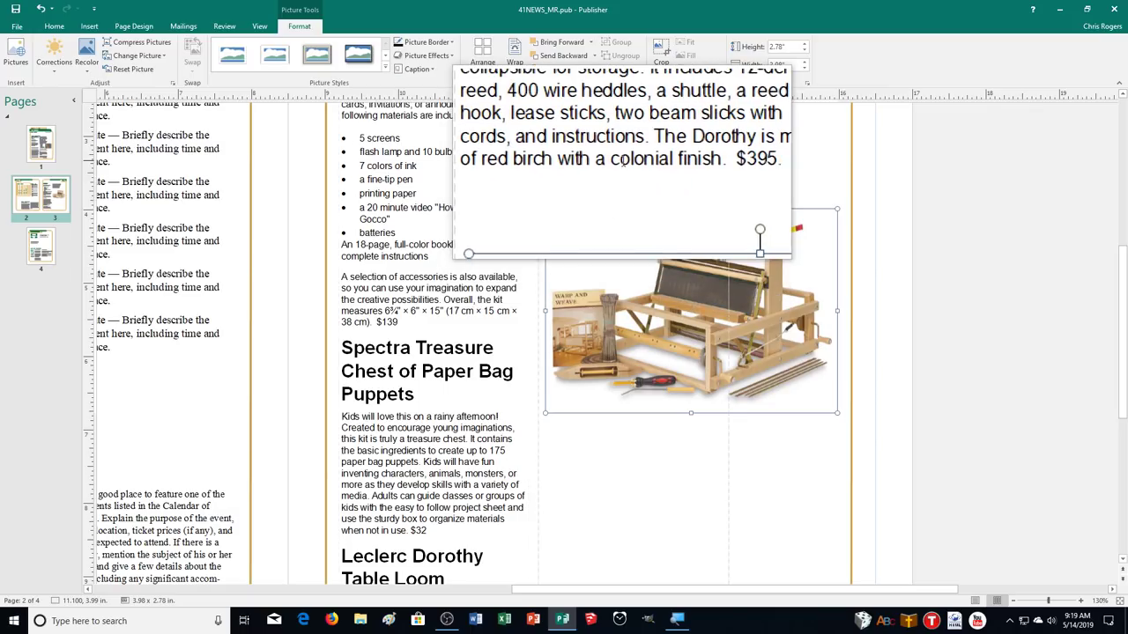
click(642, 154)
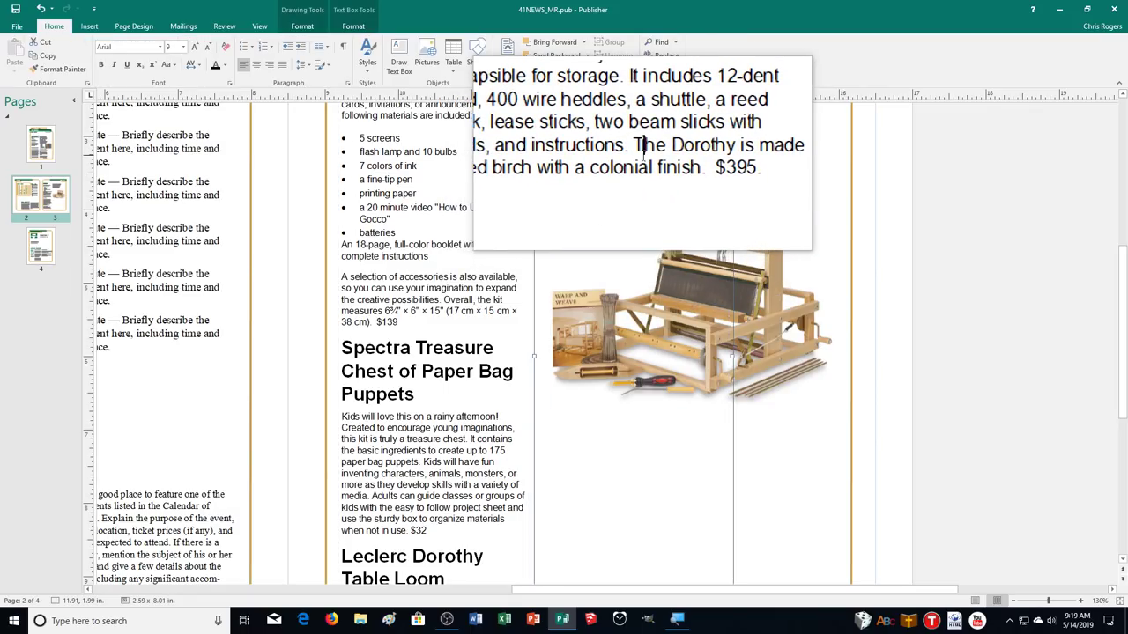
click(824, 398)
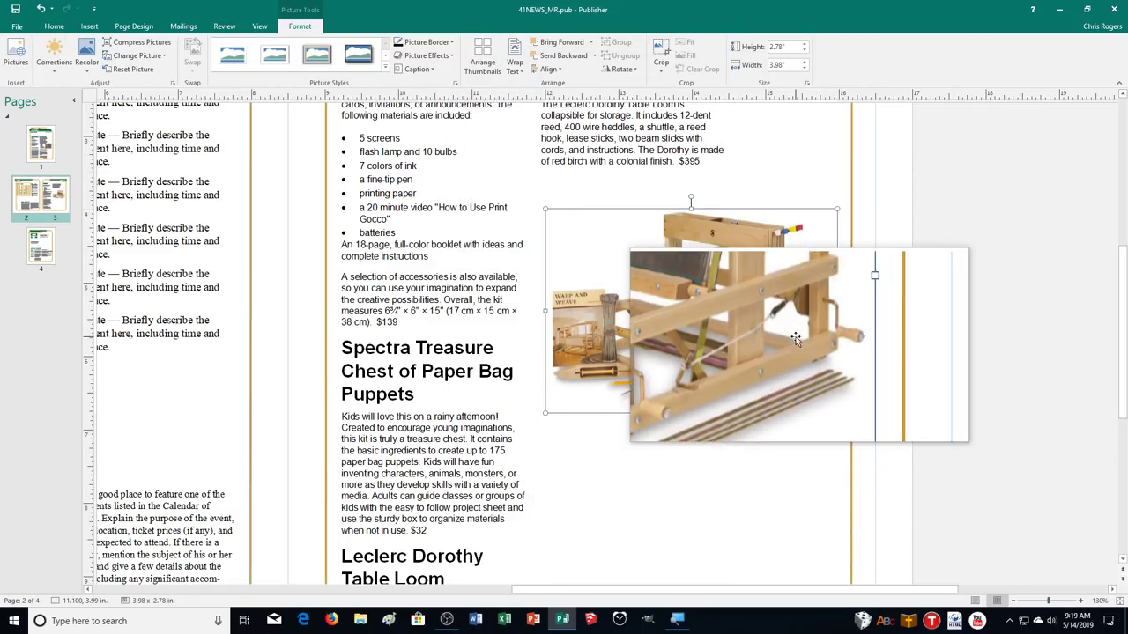
drag(795, 464, 775, 458)
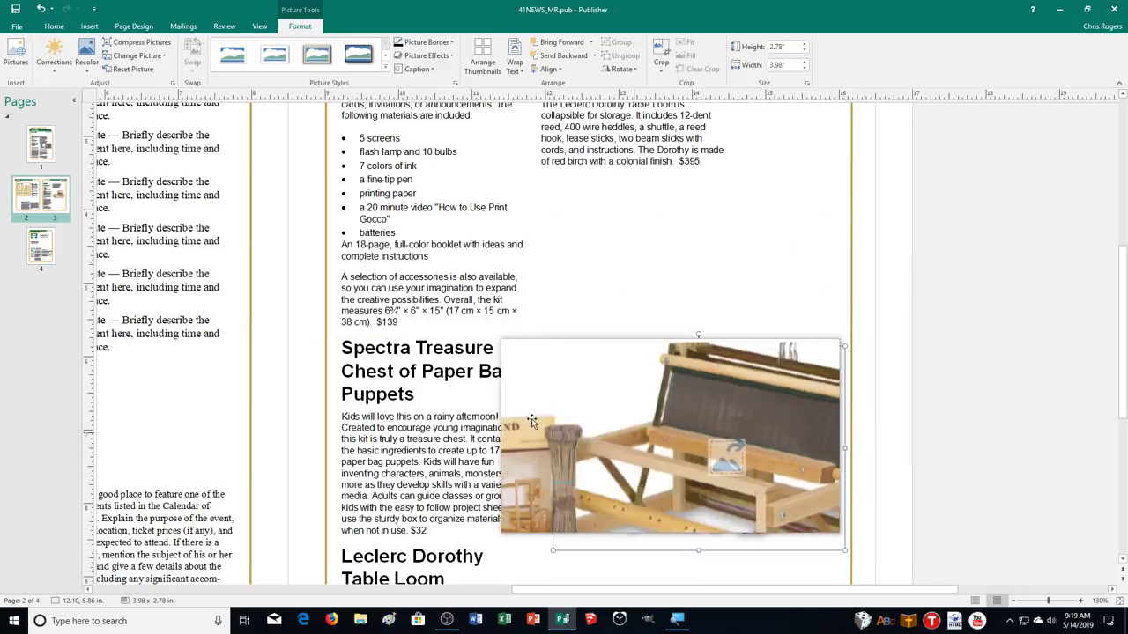
scroll(315, 360, down, 1)
scroll(291, 366, down, 1)
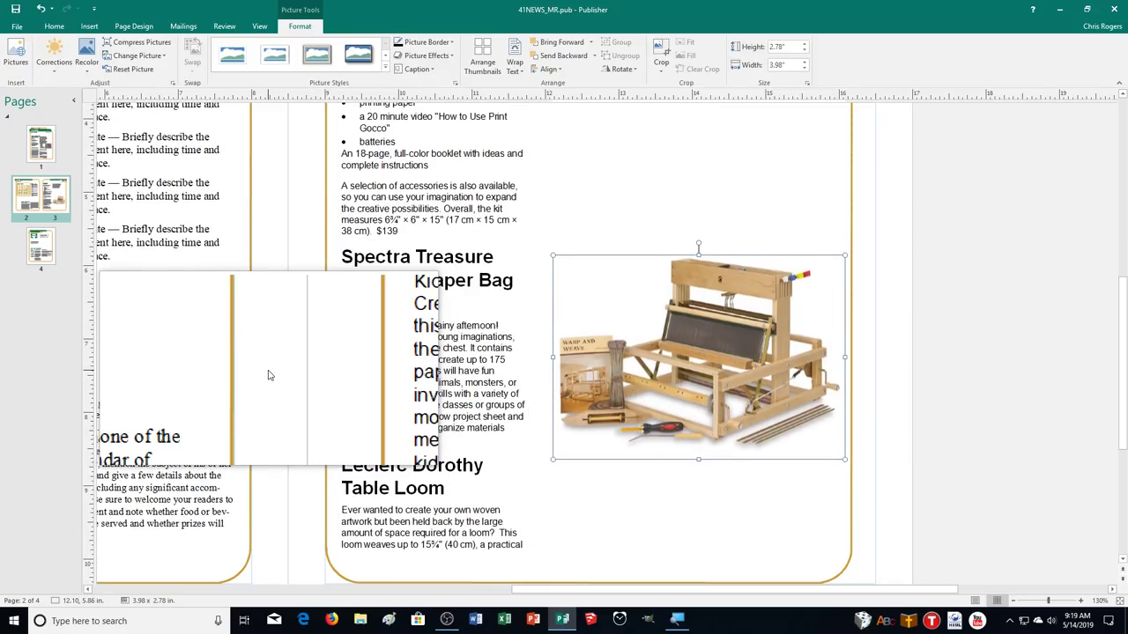
Step: Move the loom picture down page 3 to about 12.06, 7.21 in., near the bottom border beside the Leclerc Dorothy article
scroll(271, 374, up, 1)
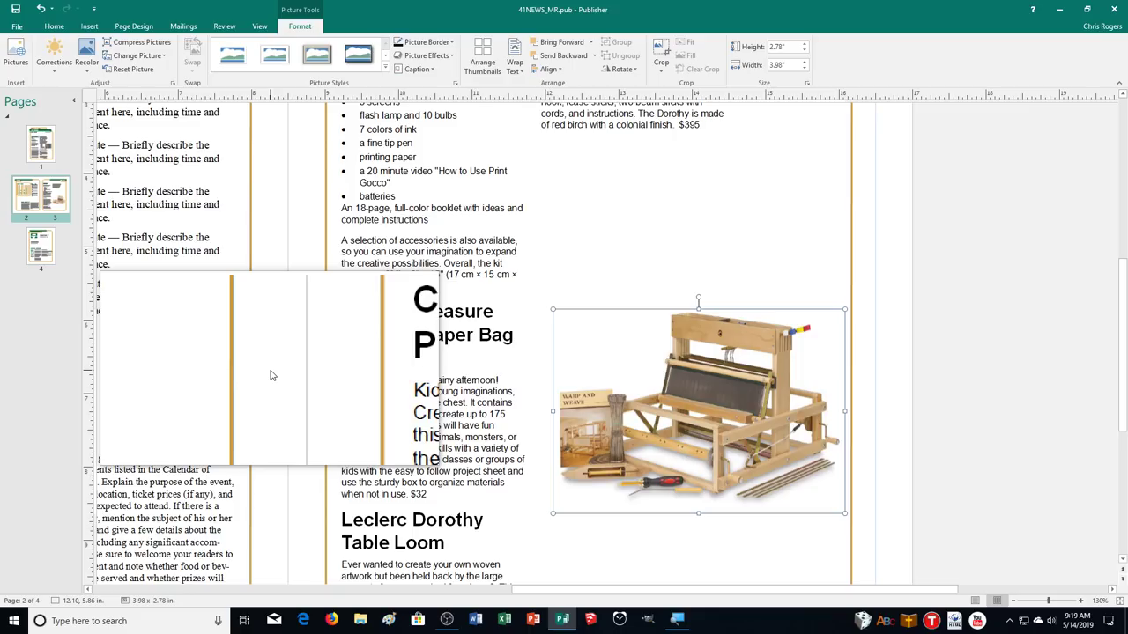
scroll(301, 398, up, 2)
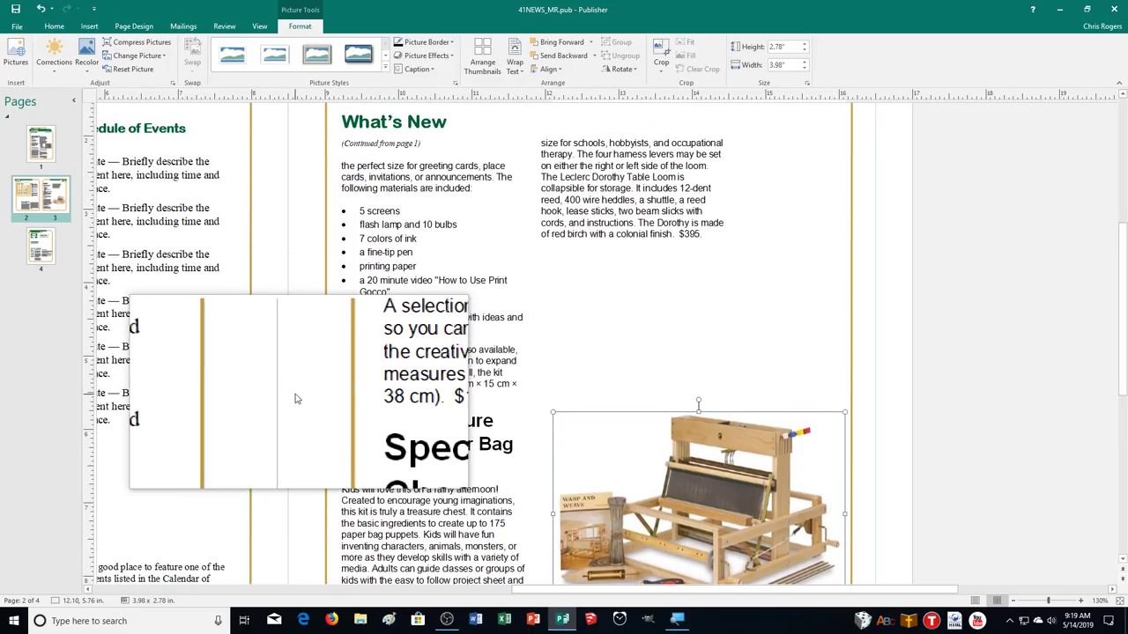
scroll(308, 397, down, 4)
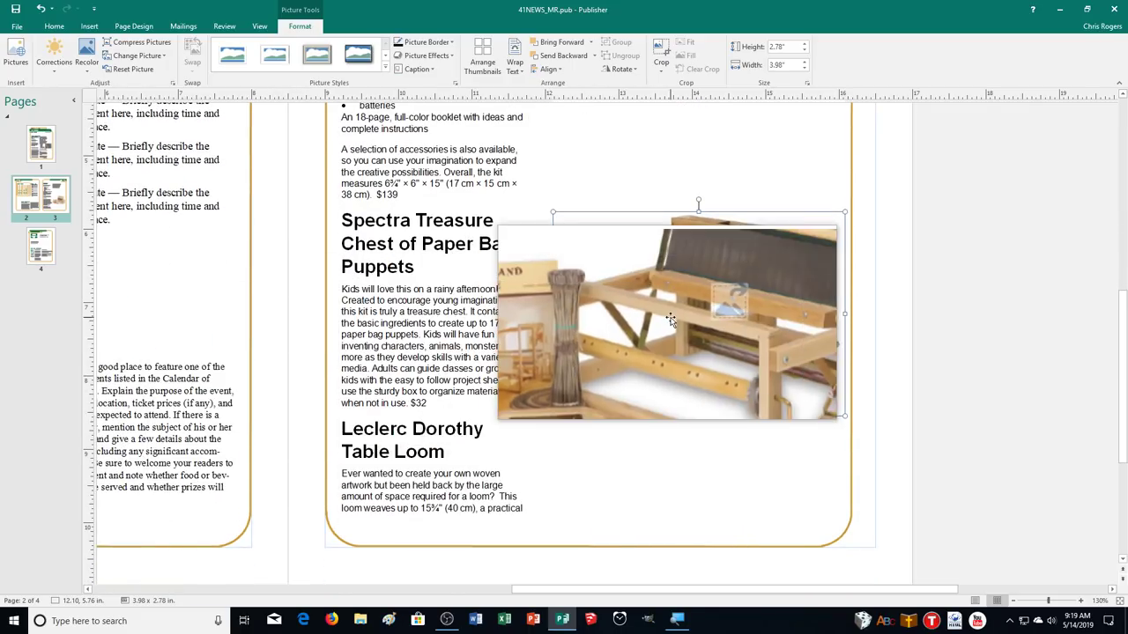
drag(674, 424, 678, 529)
drag(694, 480, 685, 483)
scroll(163, 331, down, 1)
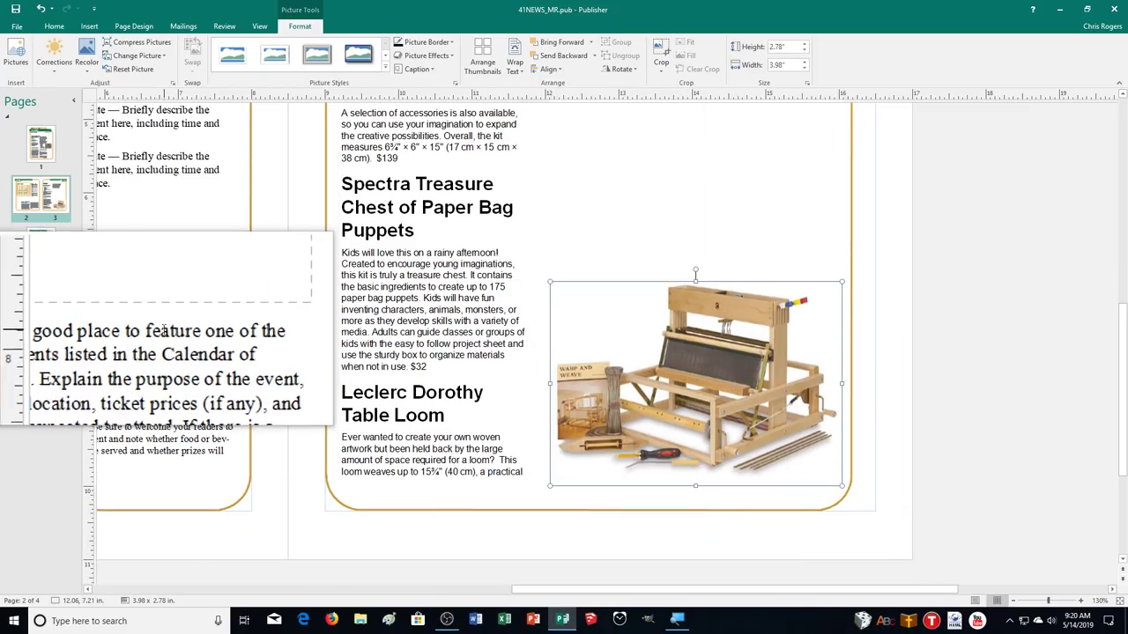
Step: Set up printing of pages 1-2 with Microsoft Print to PDF as the printer
scroll(214, 355, up, 5)
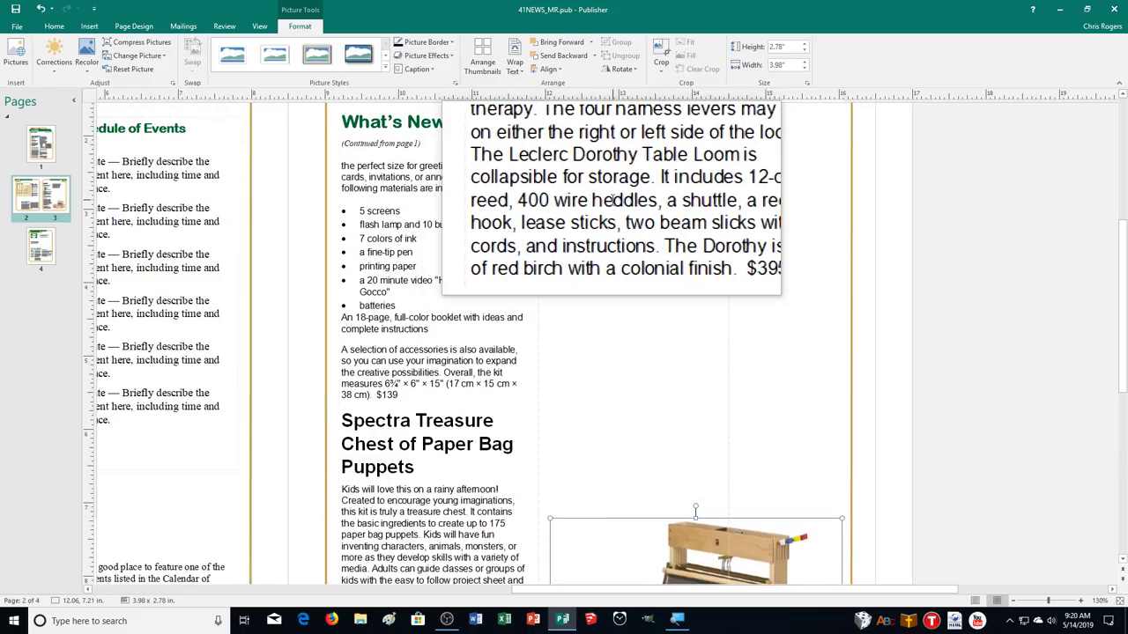
scroll(328, 434, down, 1)
scroll(328, 433, down, 1)
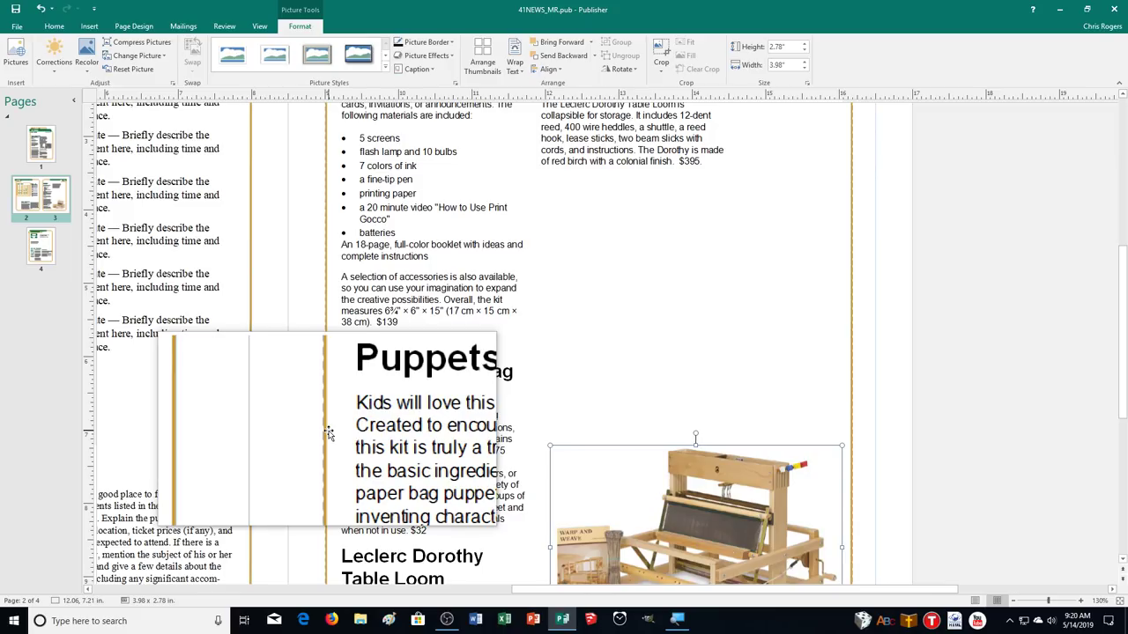
key(ctrl+p)
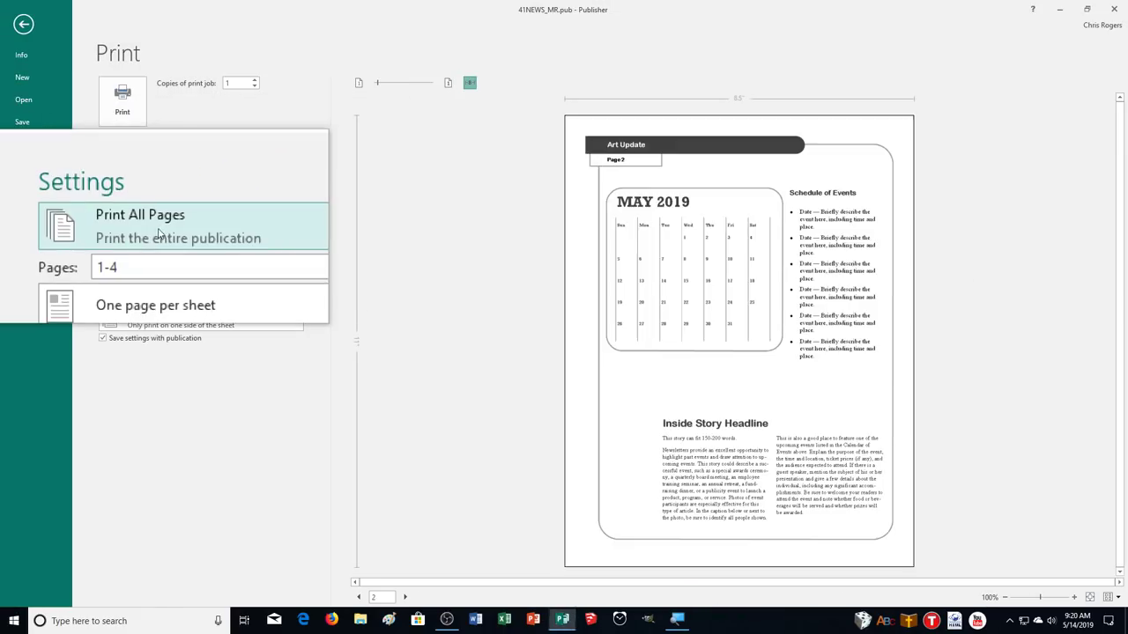
click(141, 251)
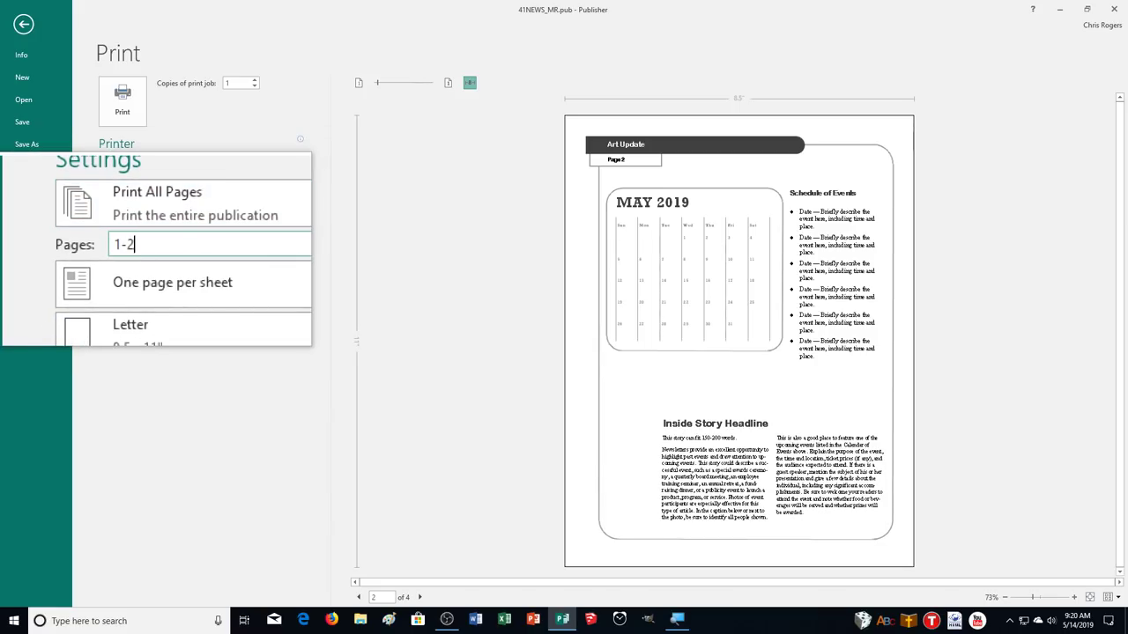
text(1-2)
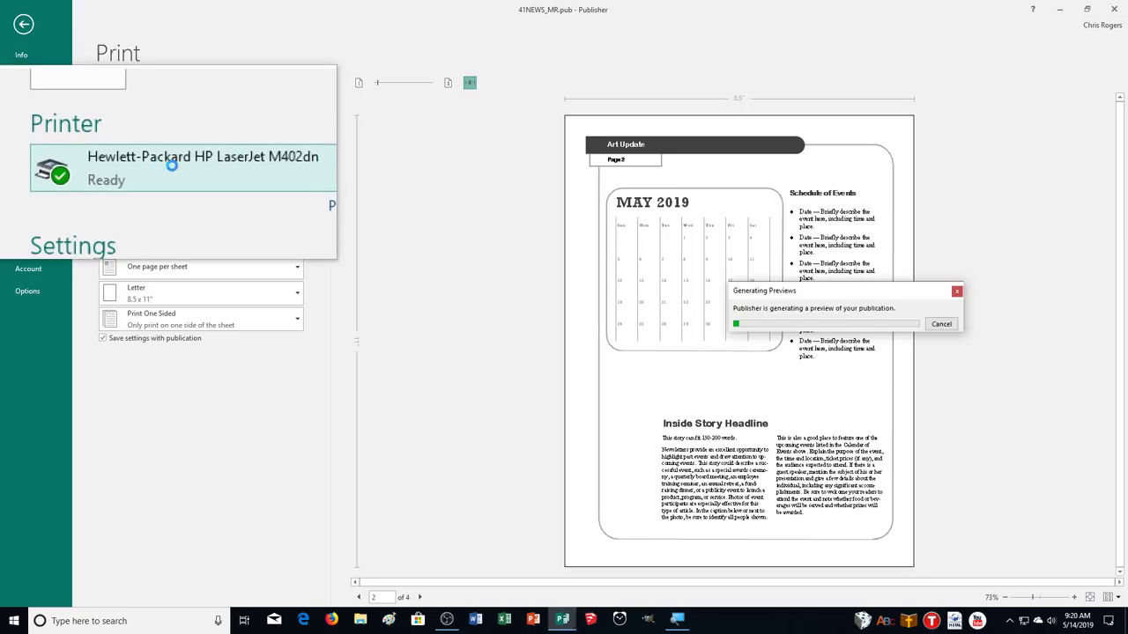
click(178, 181)
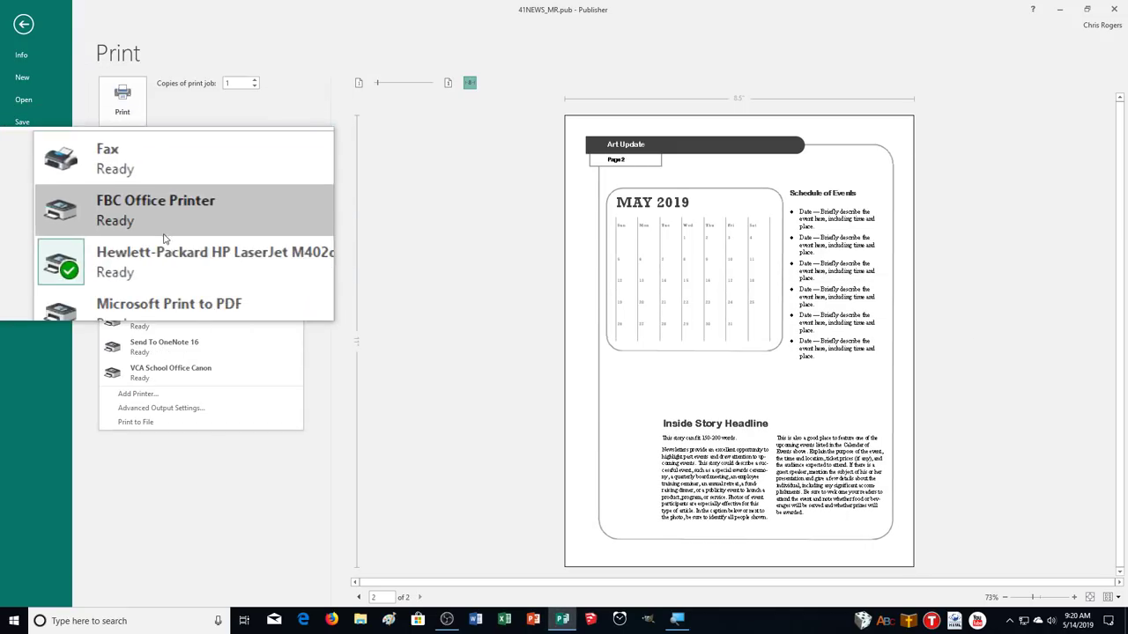
click(158, 291)
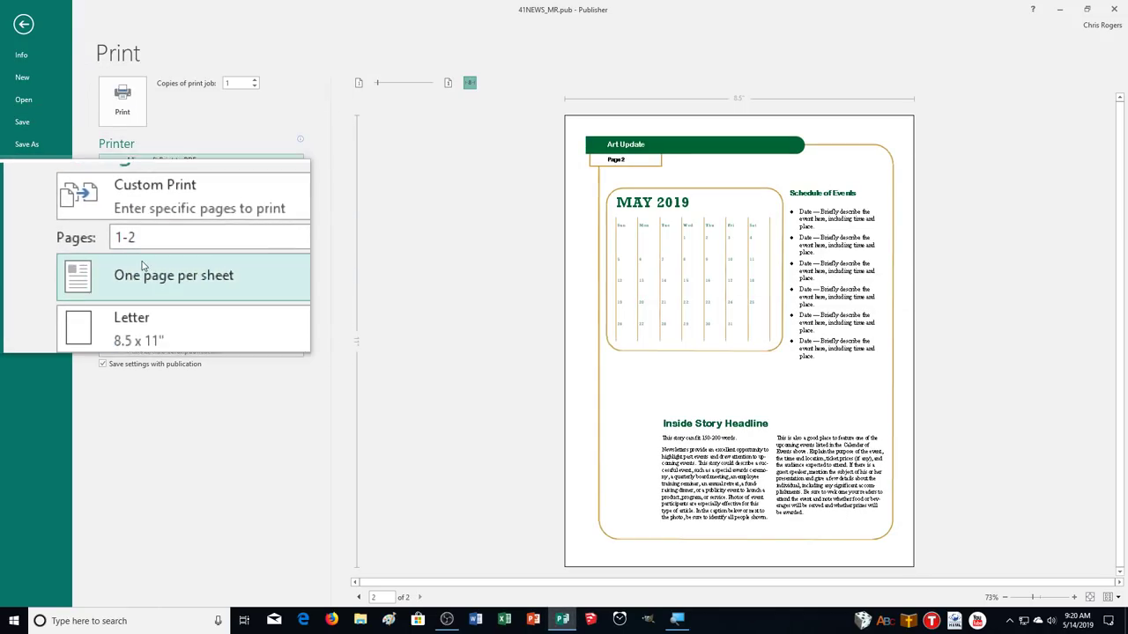
Step: Print the pages to a PDF named 41NEWS_MR in the CADemonstration2 folder
click(122, 97)
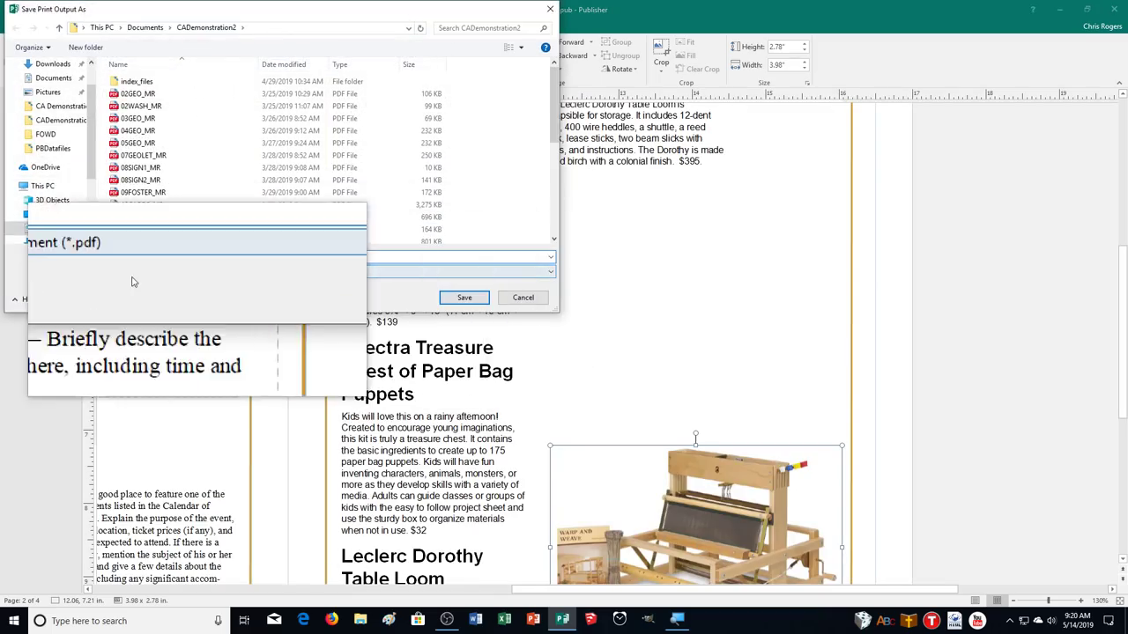
text(41NEWS_)
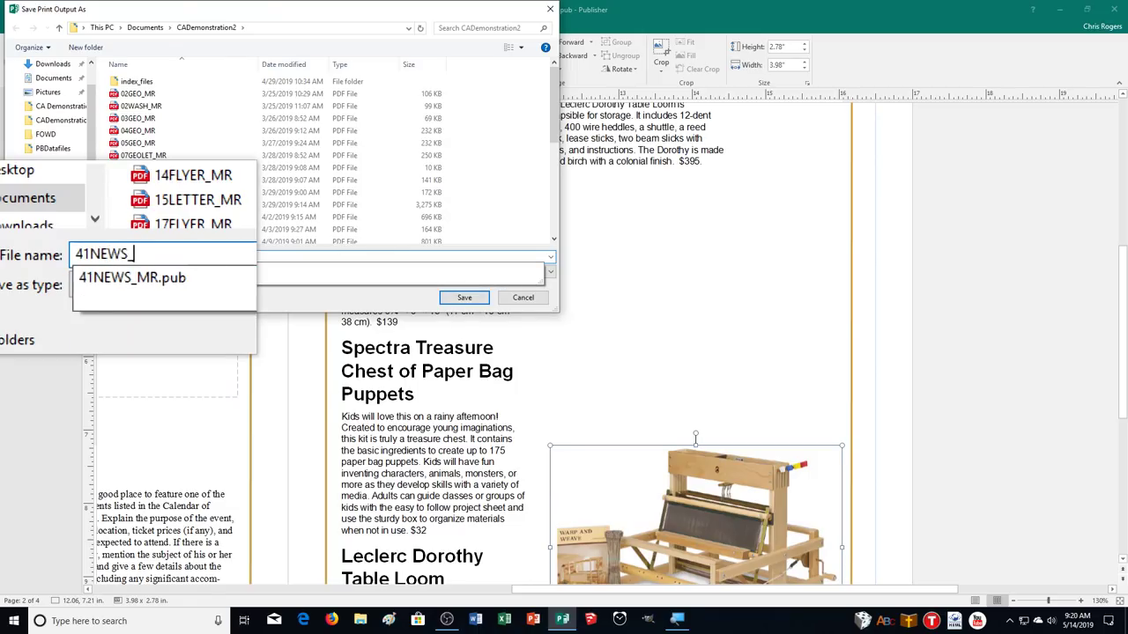
text(MR)
key(Return)
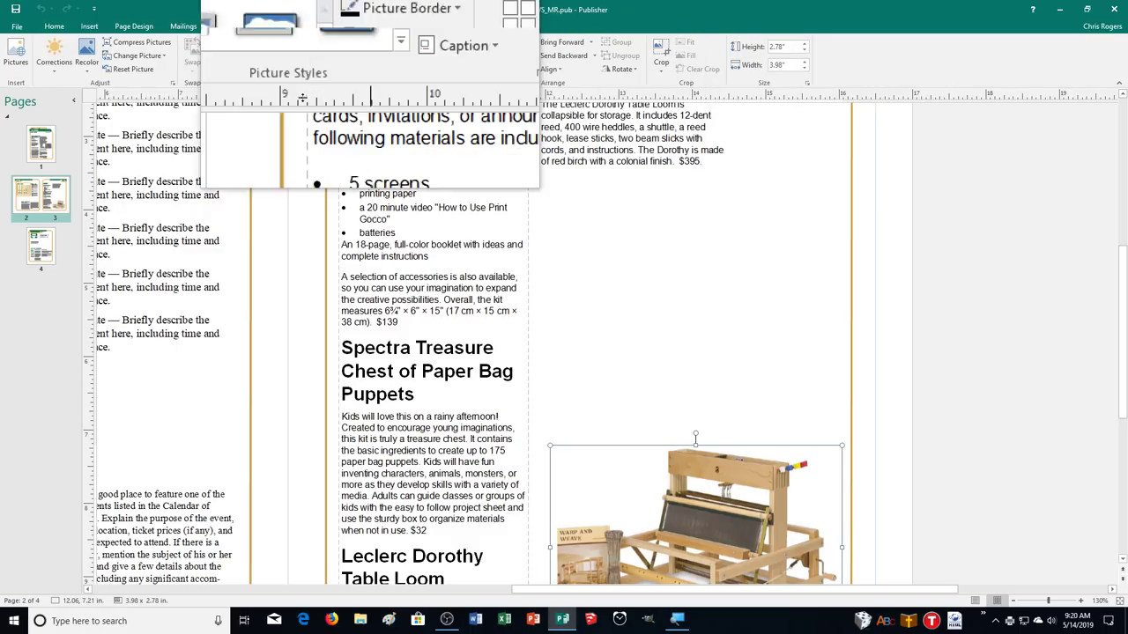
Step: Close the 41NEWS_MR publication and save its changes
click(20, 26)
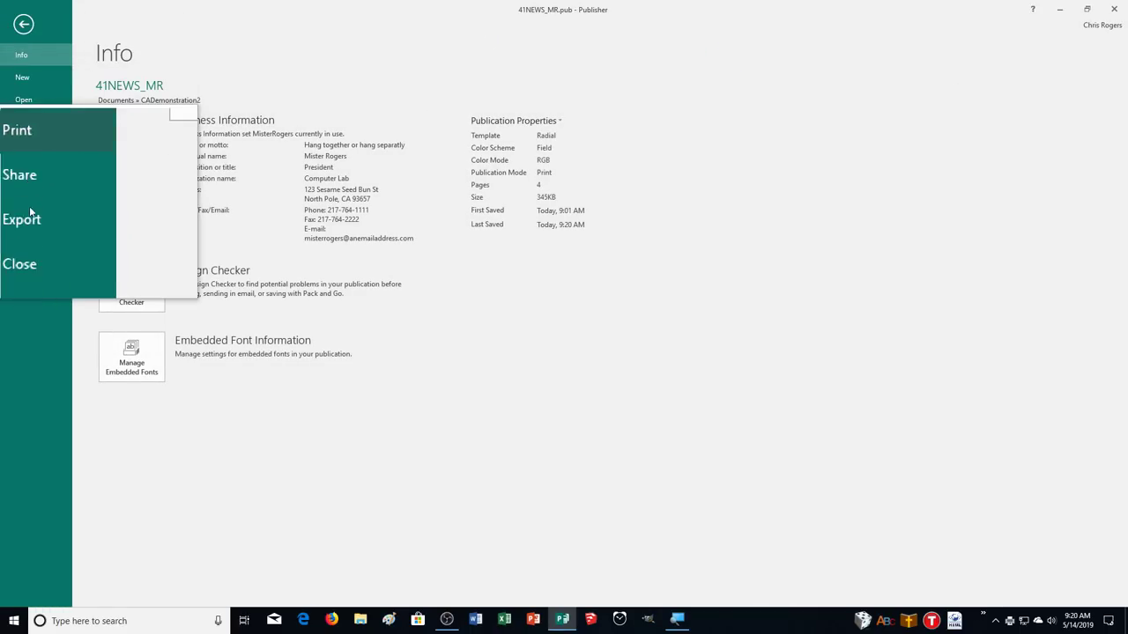
click(29, 240)
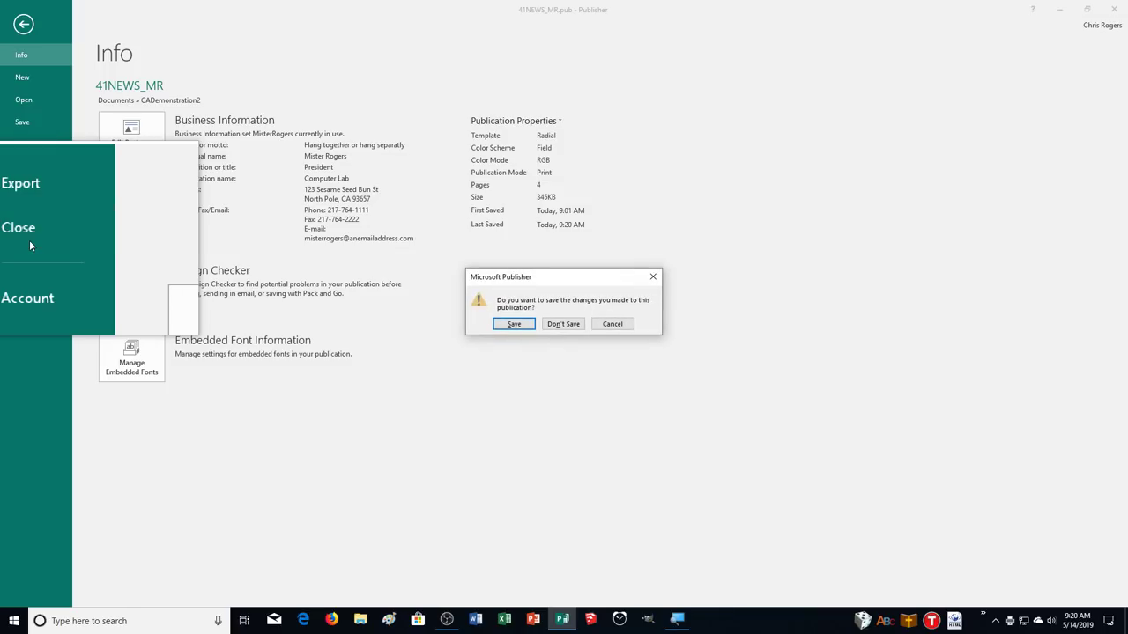
click(513, 321)
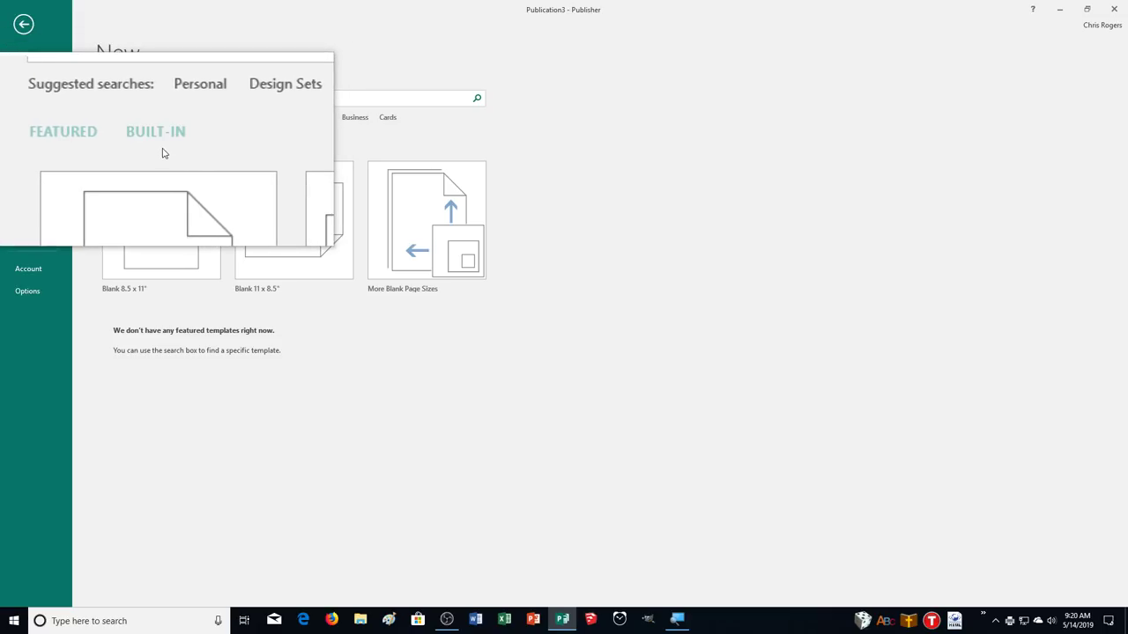
Step: Choose the Simple Divider template from the built-in newsletters for a new publication
click(164, 150)
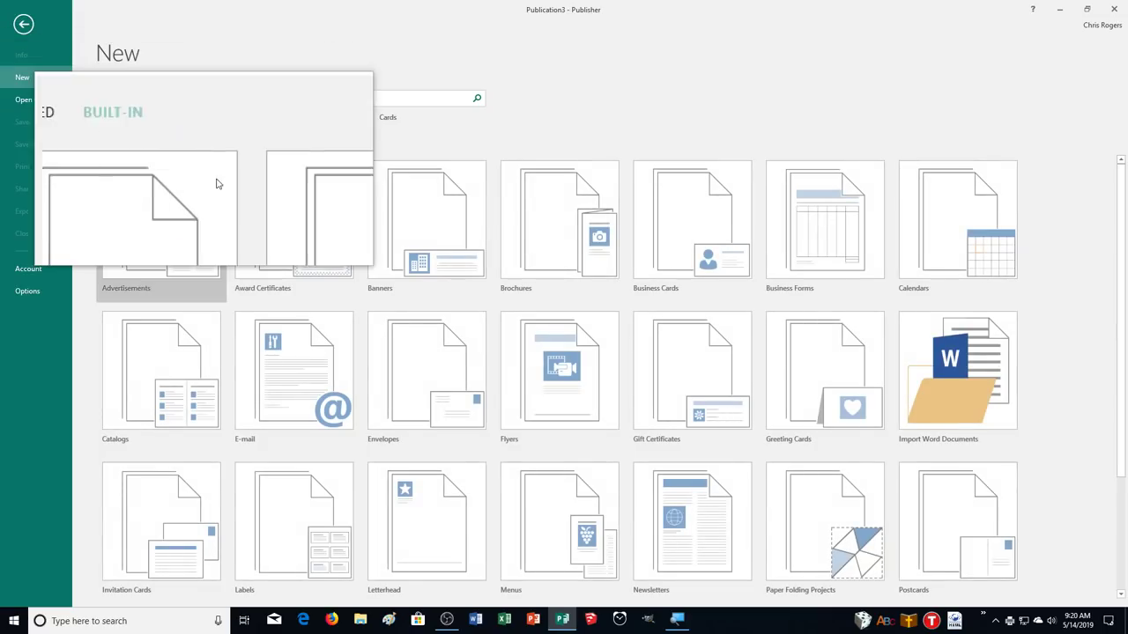
scroll(353, 282, down, 3)
click(656, 394)
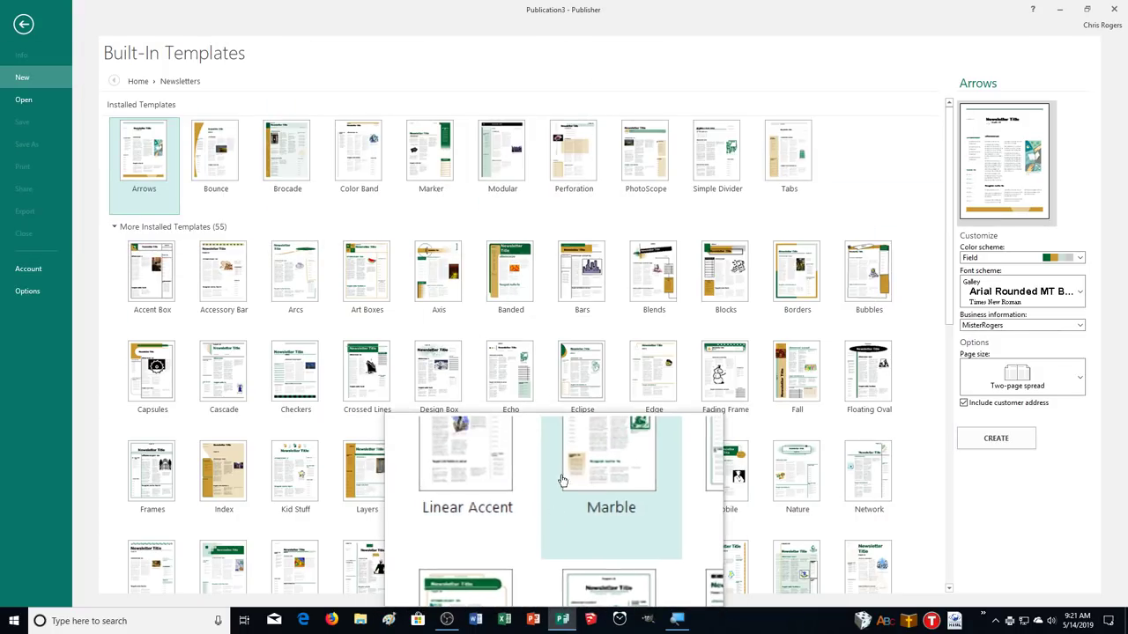
click(712, 172)
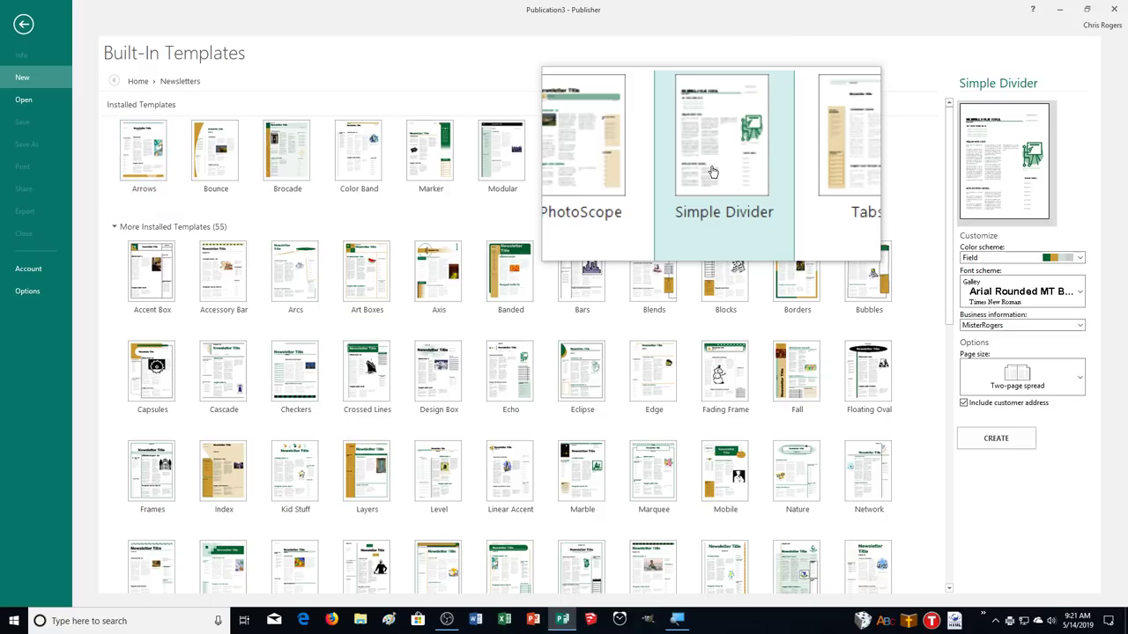
Step: Check the template's color scheme, font scheme and business information choices, keeping Field, Galley and the current business set
click(1003, 264)
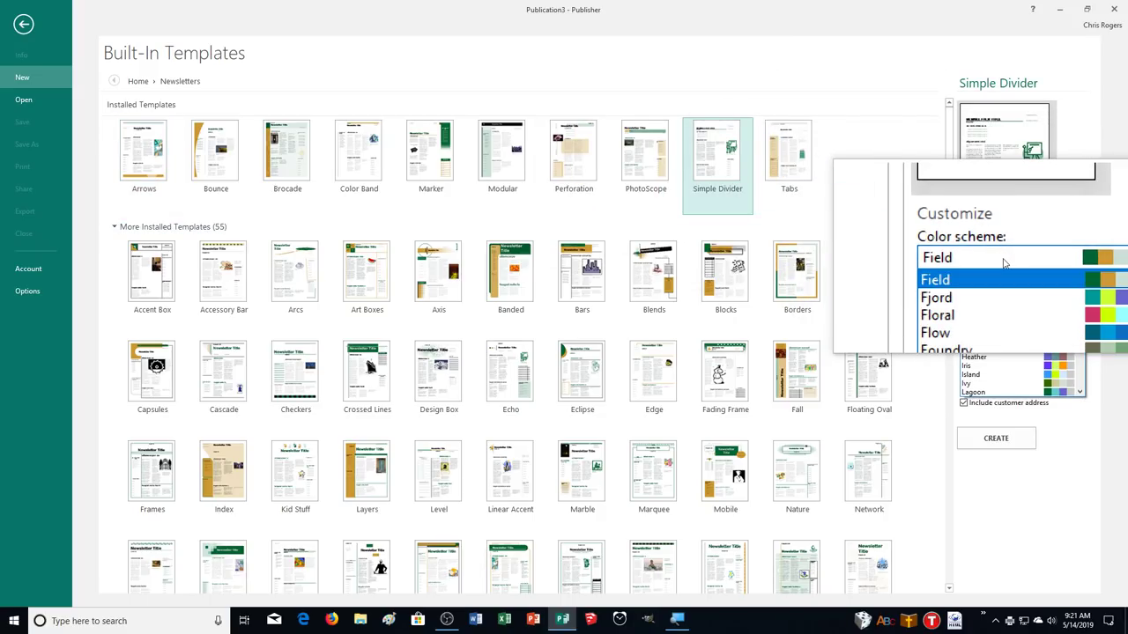
click(1004, 264)
click(1007, 302)
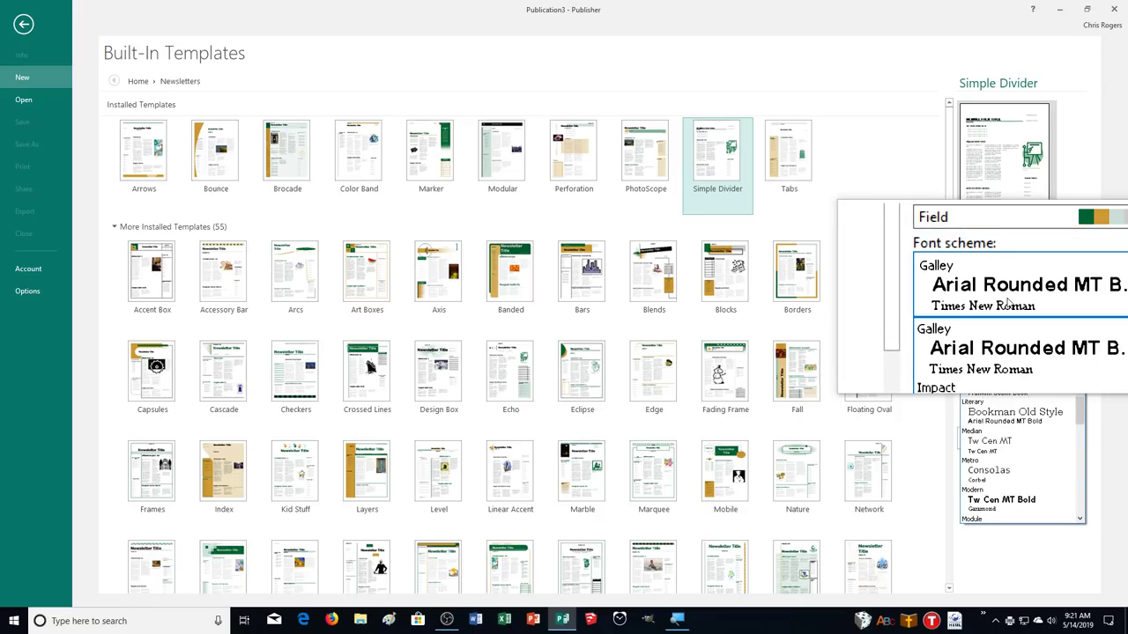
click(1007, 302)
click(1022, 329)
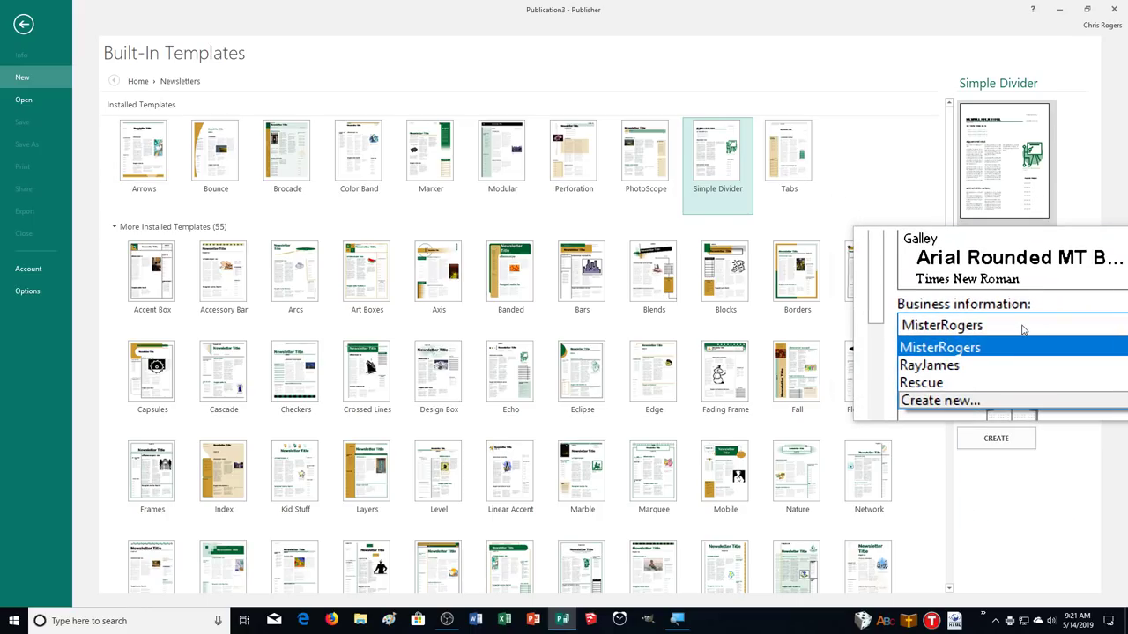
click(1022, 328)
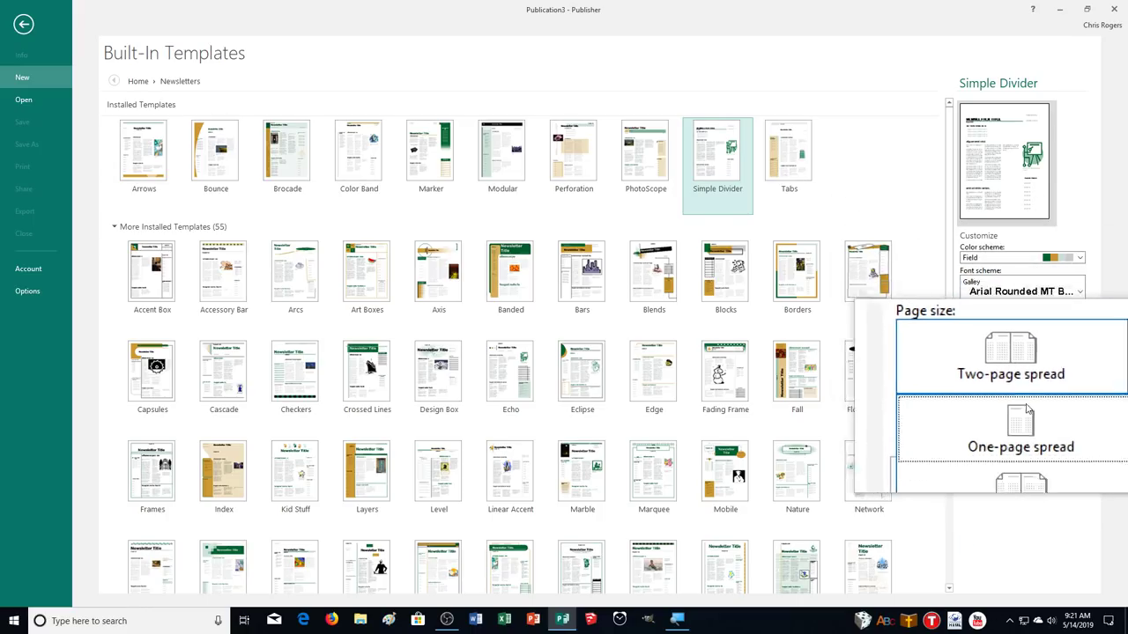
Step: Set the page size to One-page spread, leave out the customer address and create the newsletter
click(1026, 413)
click(1011, 409)
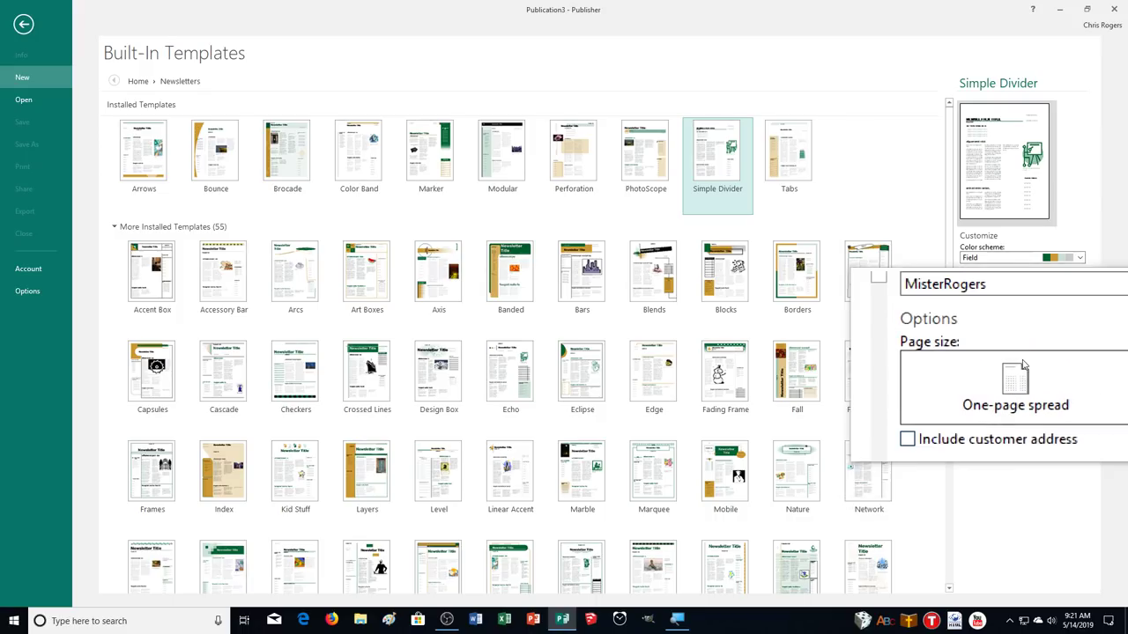
click(1007, 436)
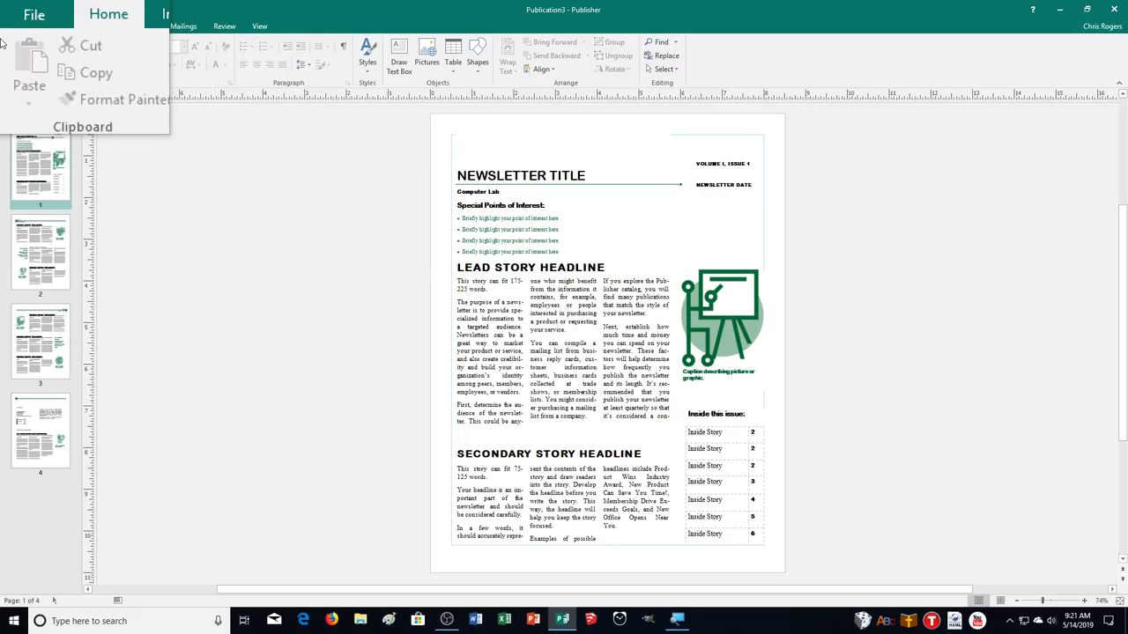
Step: Save the new newsletter as 41MYNEWS_MR in the Documents folder CADemonstration2
click(9, 10)
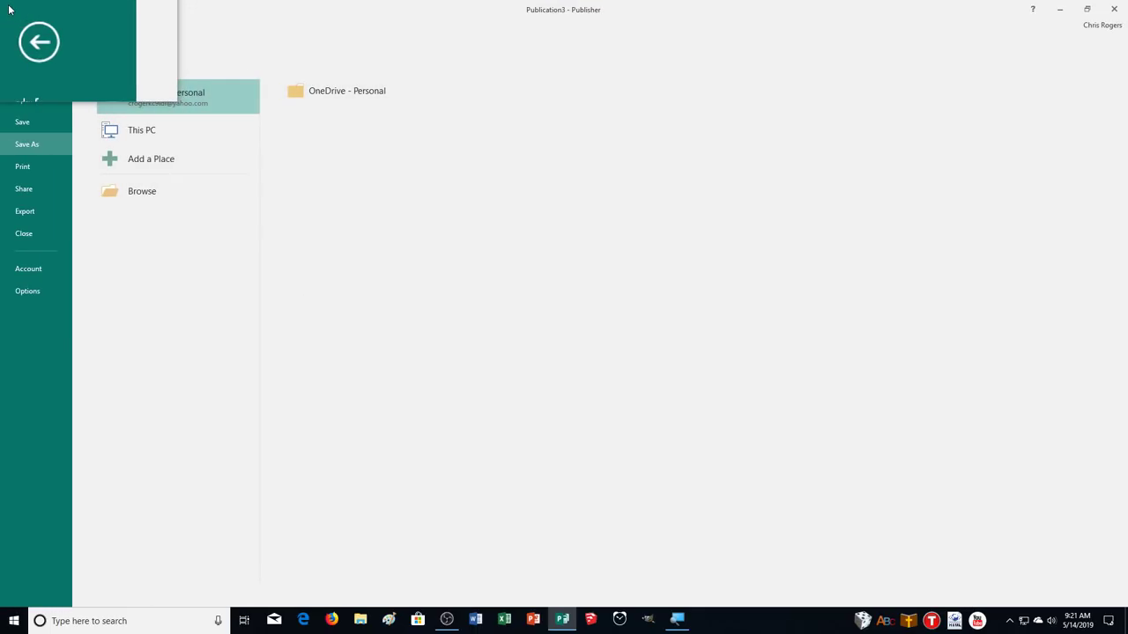
click(124, 194)
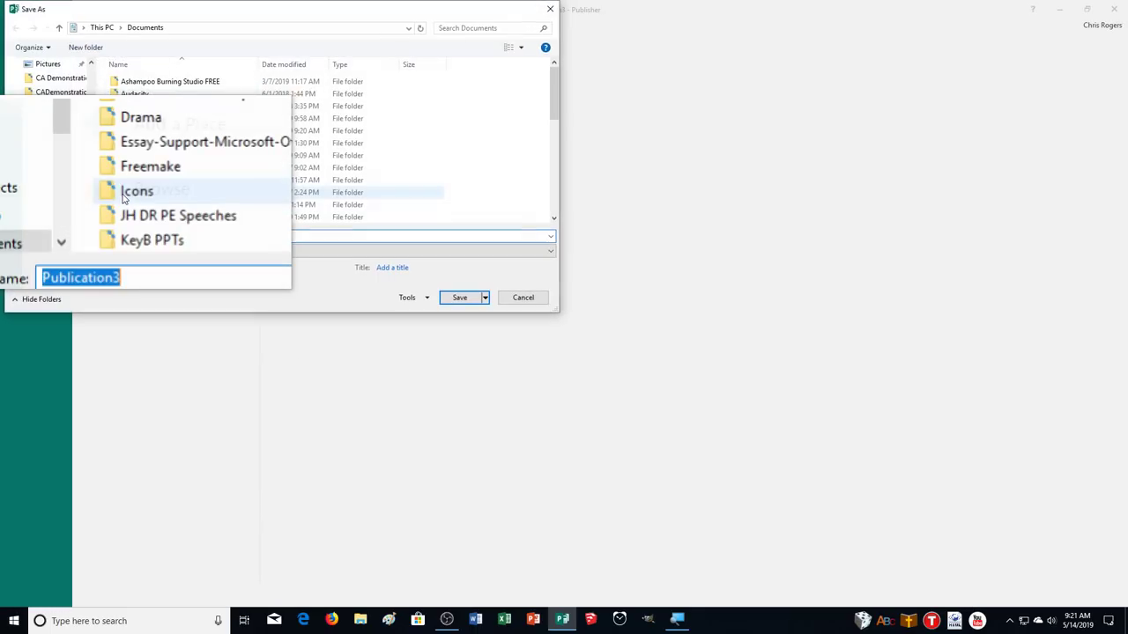
click(136, 132)
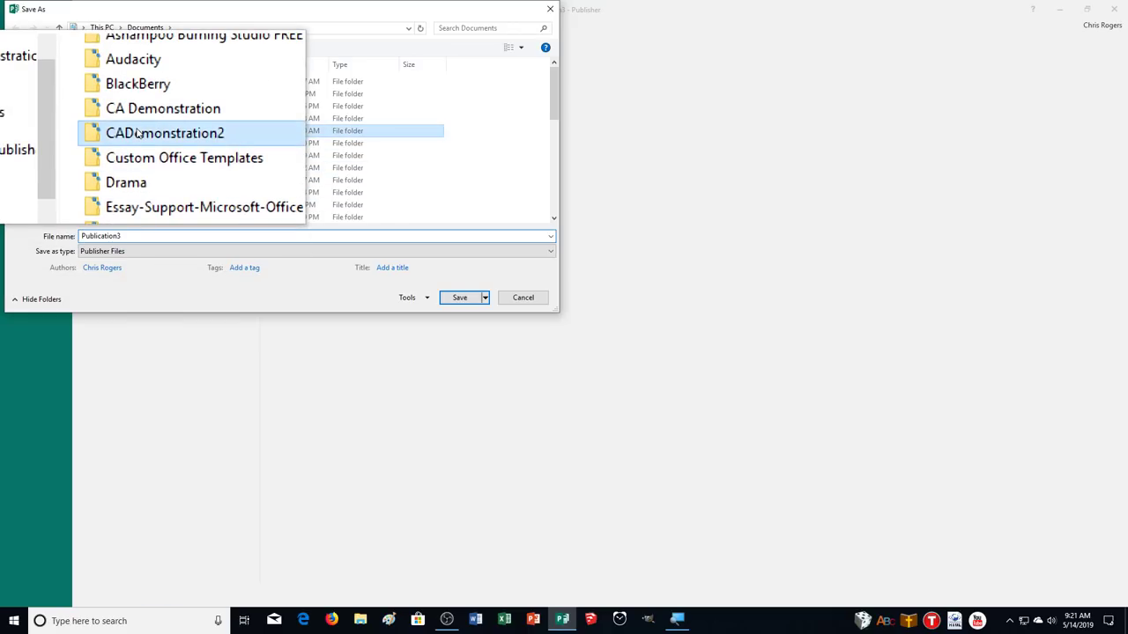
double_click(136, 132)
double_click(124, 237)
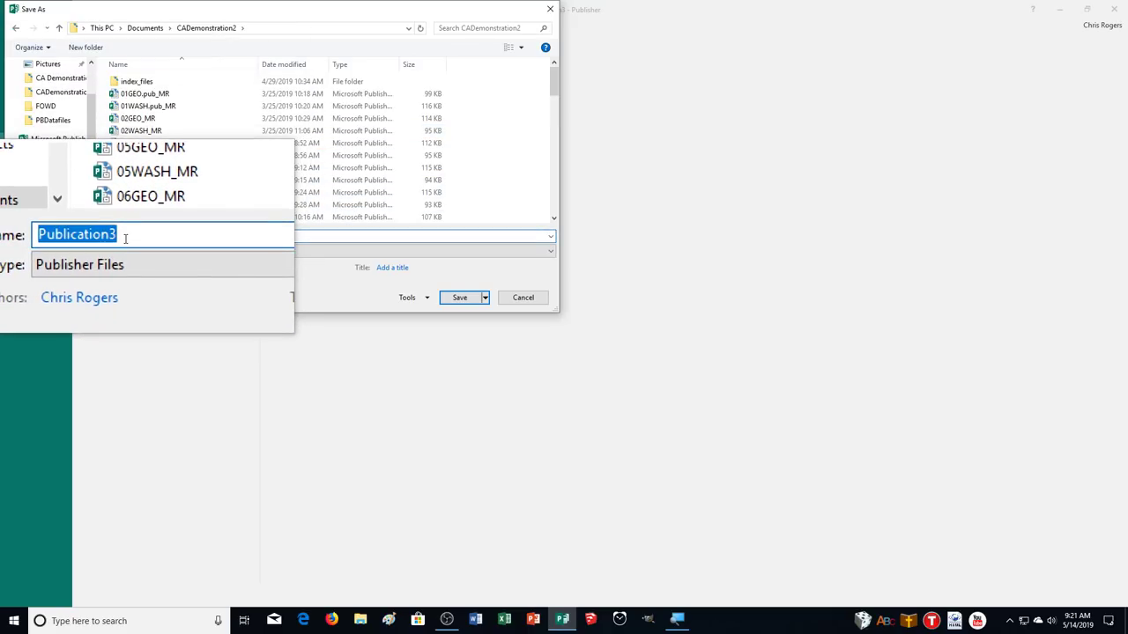
text(41MYNEWS_MR)
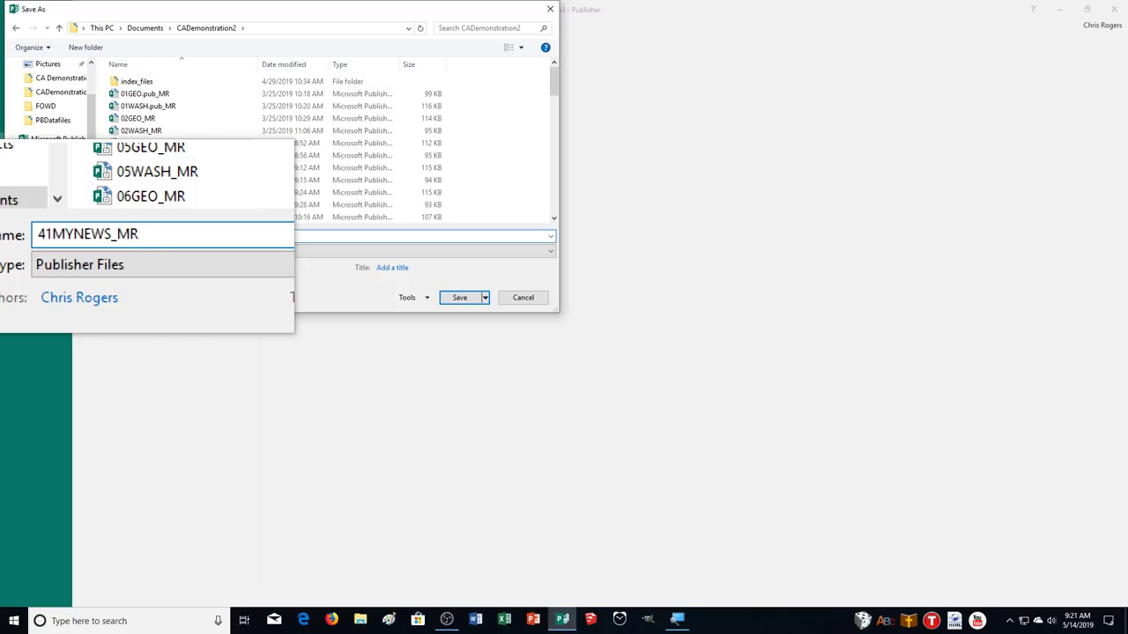
key(Return)
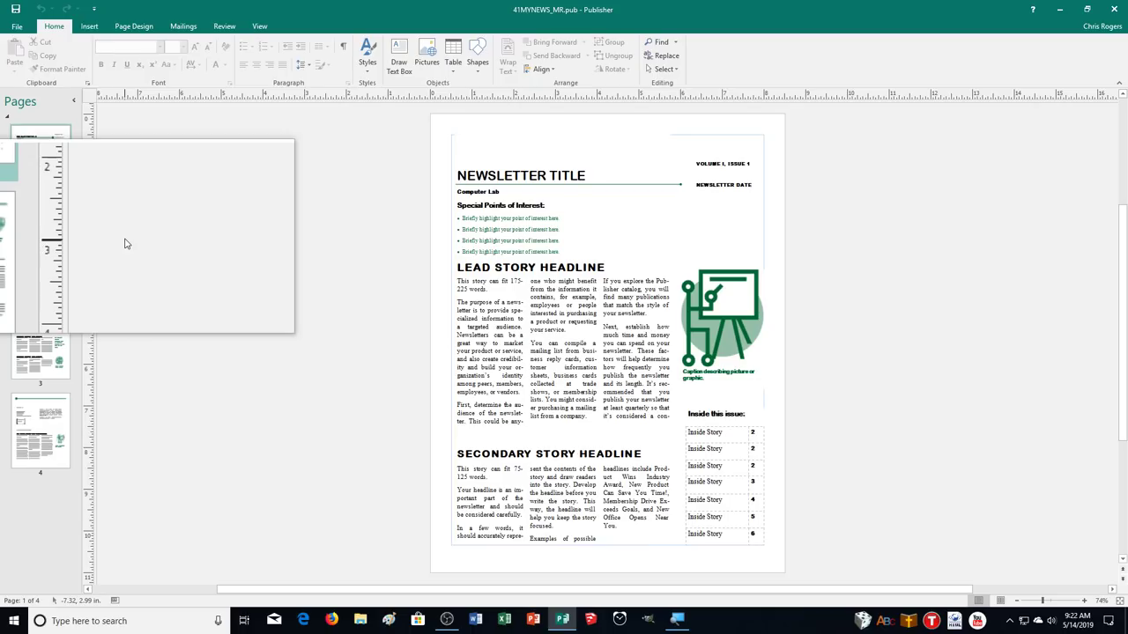
Step: Switch to Word, create a blank document and reduce its window so it floats over the newsletter in Publisher
click(476, 622)
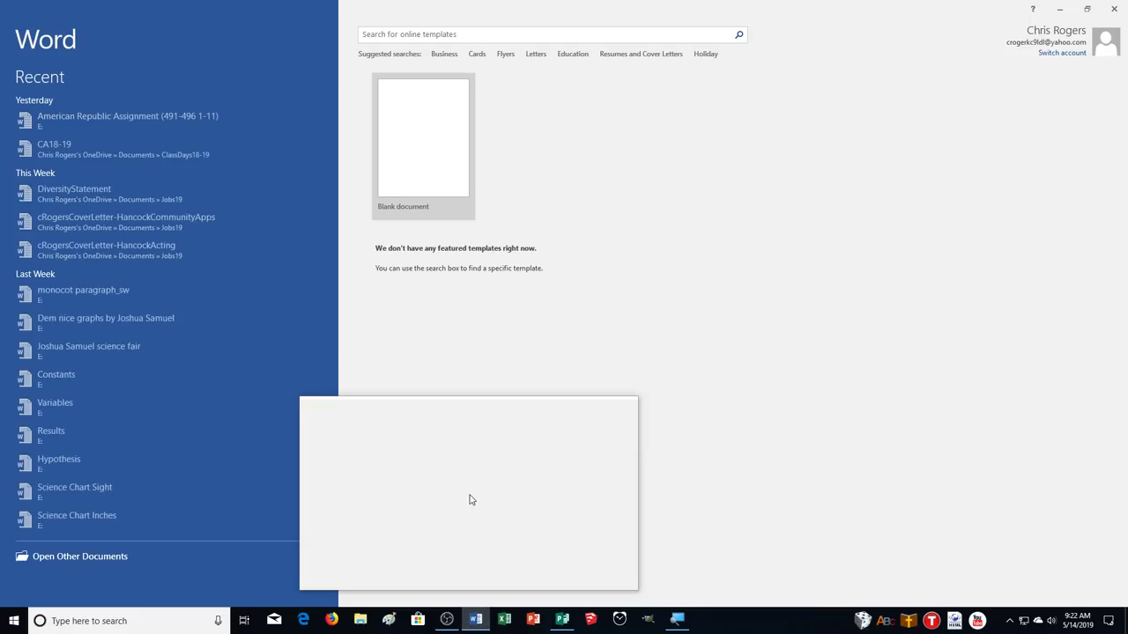
click(435, 136)
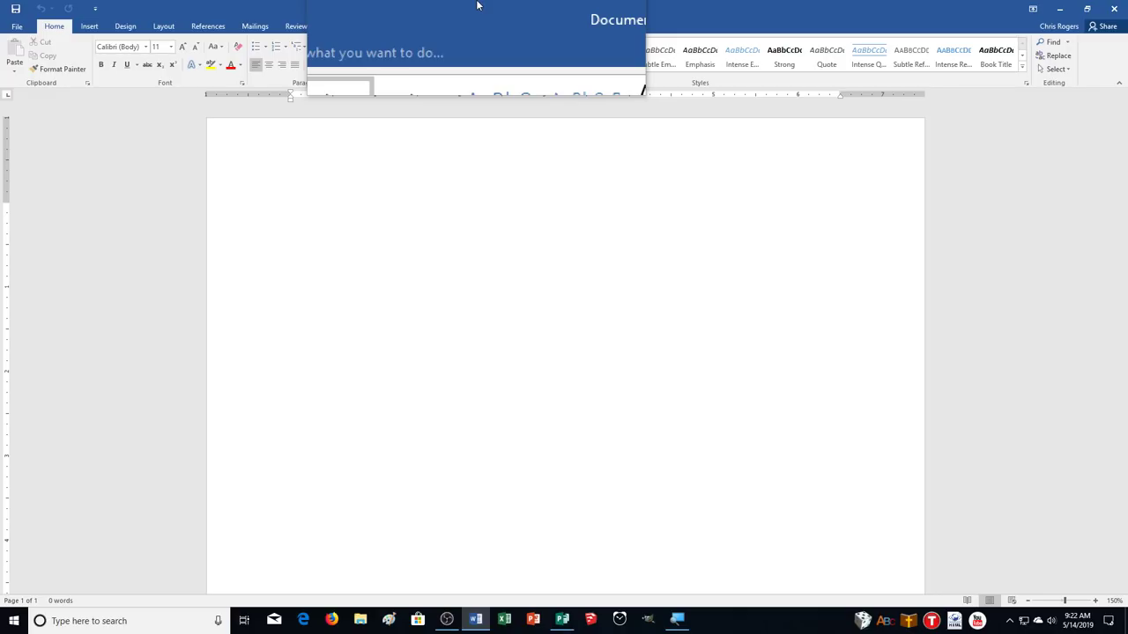
drag(476, 5, 619, 14)
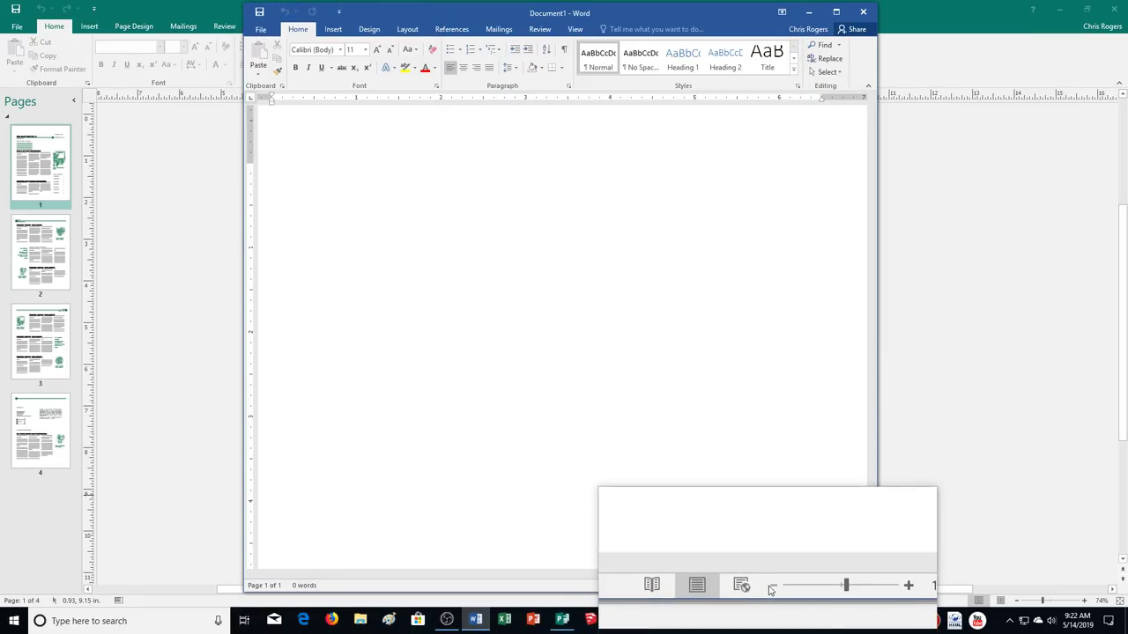
Step: Set the font size of the blank Word document to 24
click(771, 586)
click(771, 586)
click(771, 585)
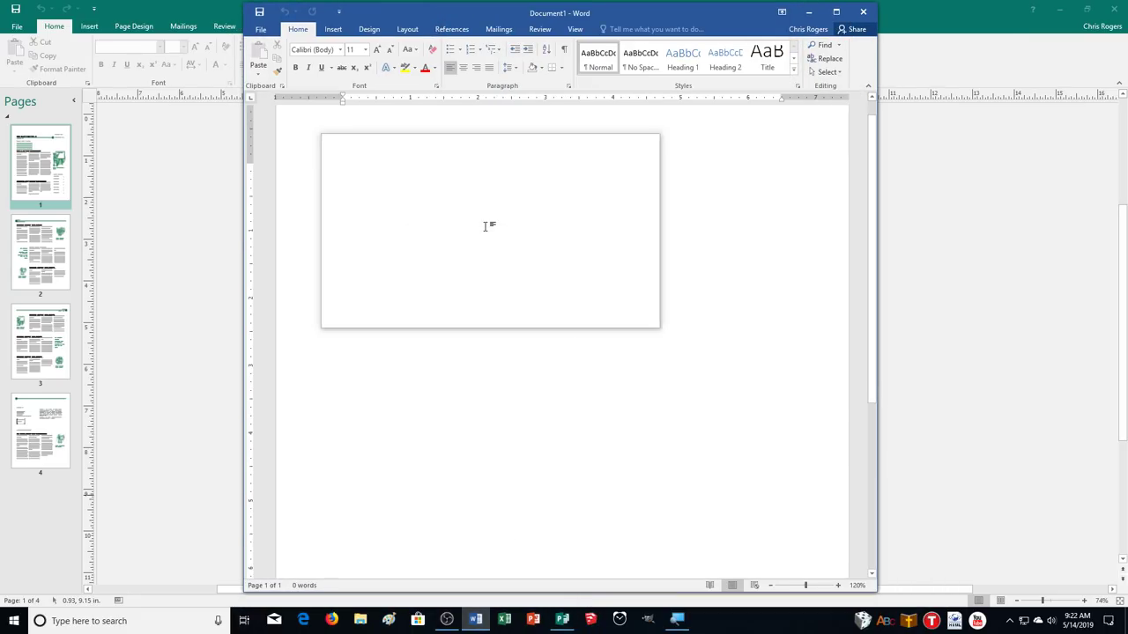
click(365, 50)
click(357, 157)
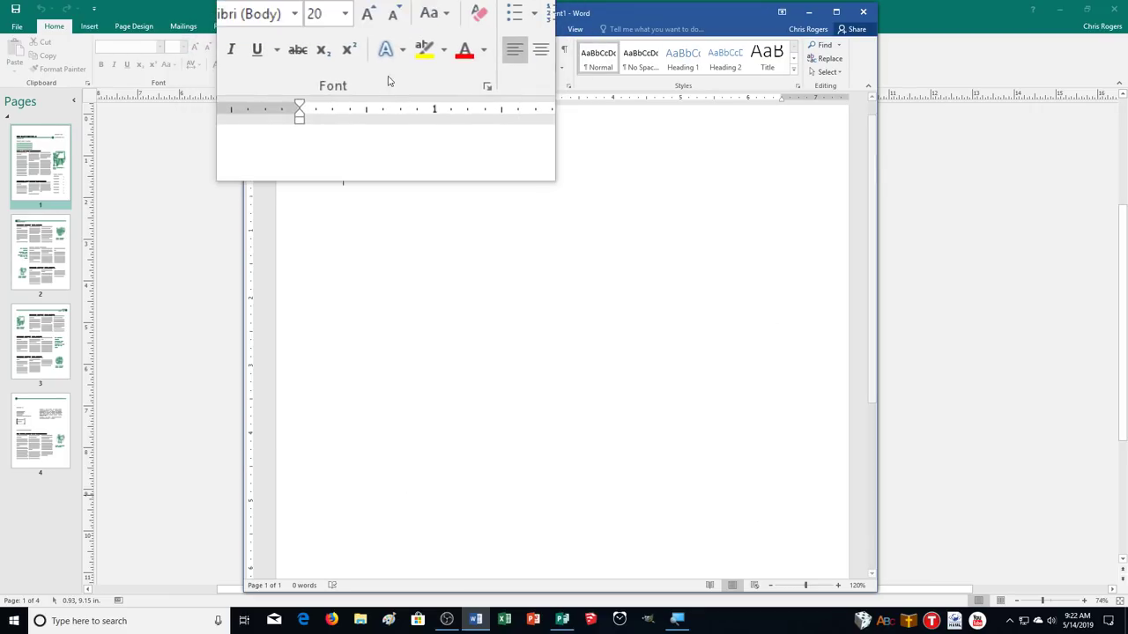
click(377, 49)
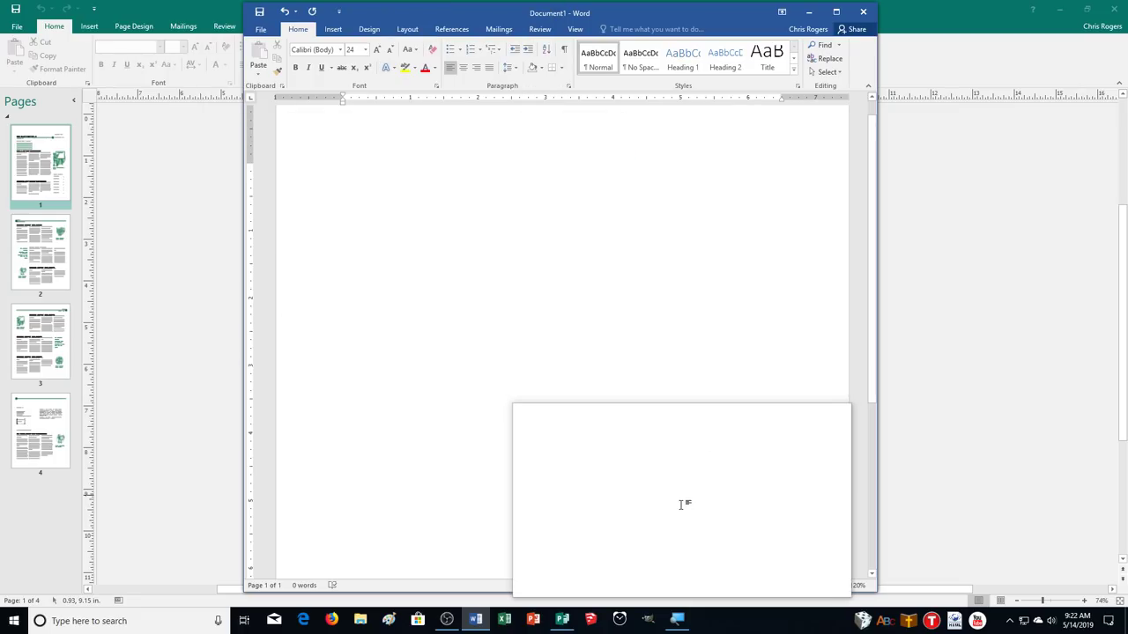
Step: Write the first paragraph: "Write a few articles, make at least one of them wrap to a later page."
text(Write)
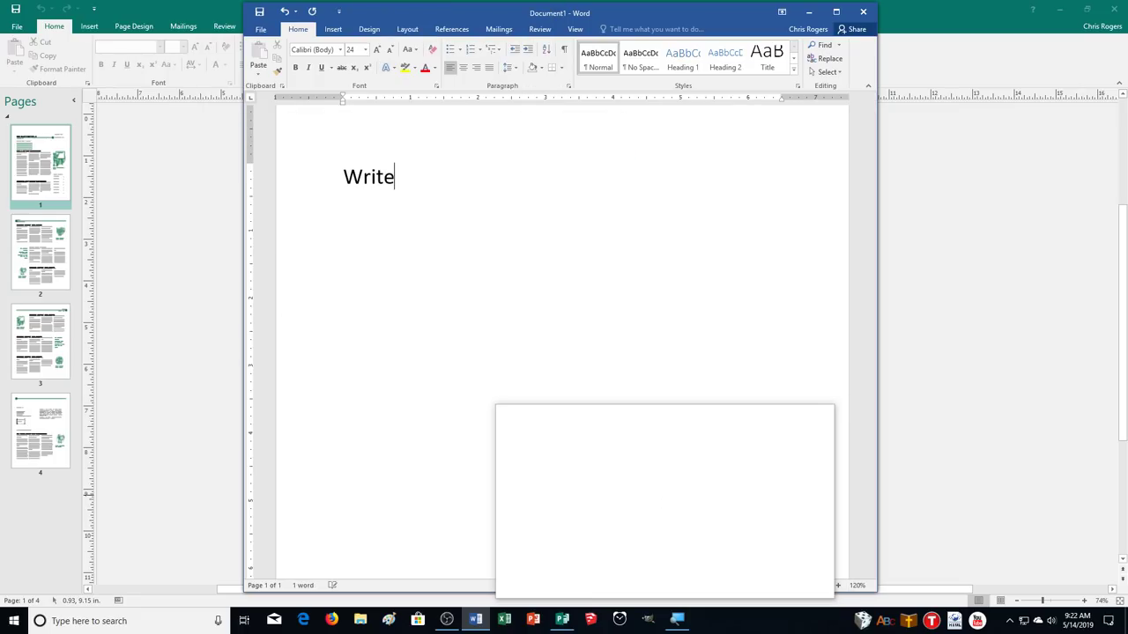
text( a few articles)
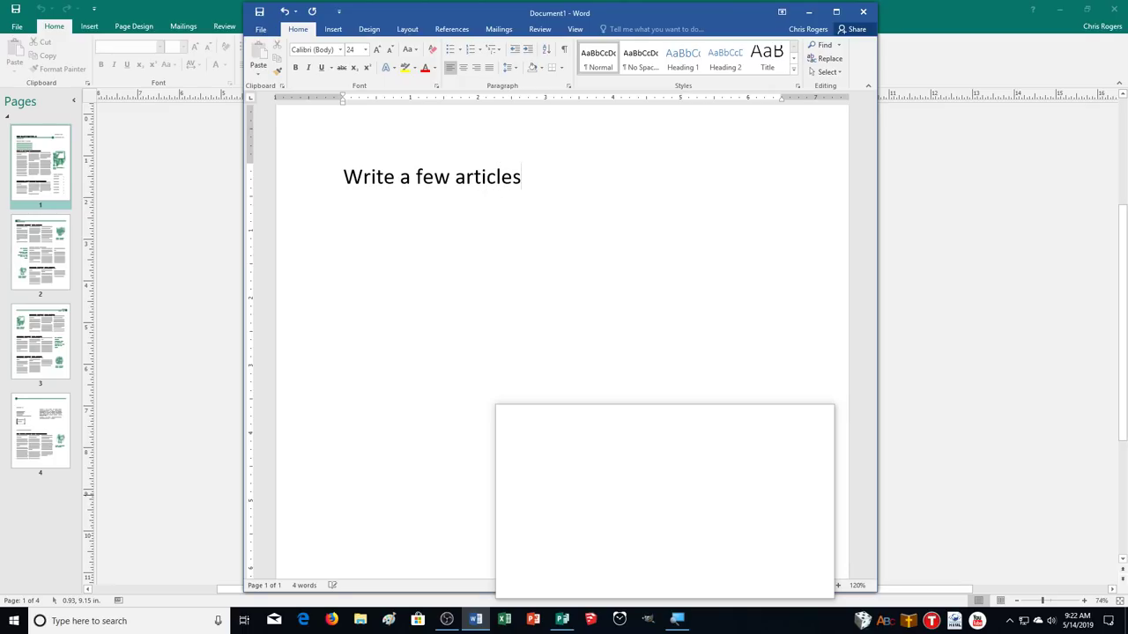
text(, make at least one of th)
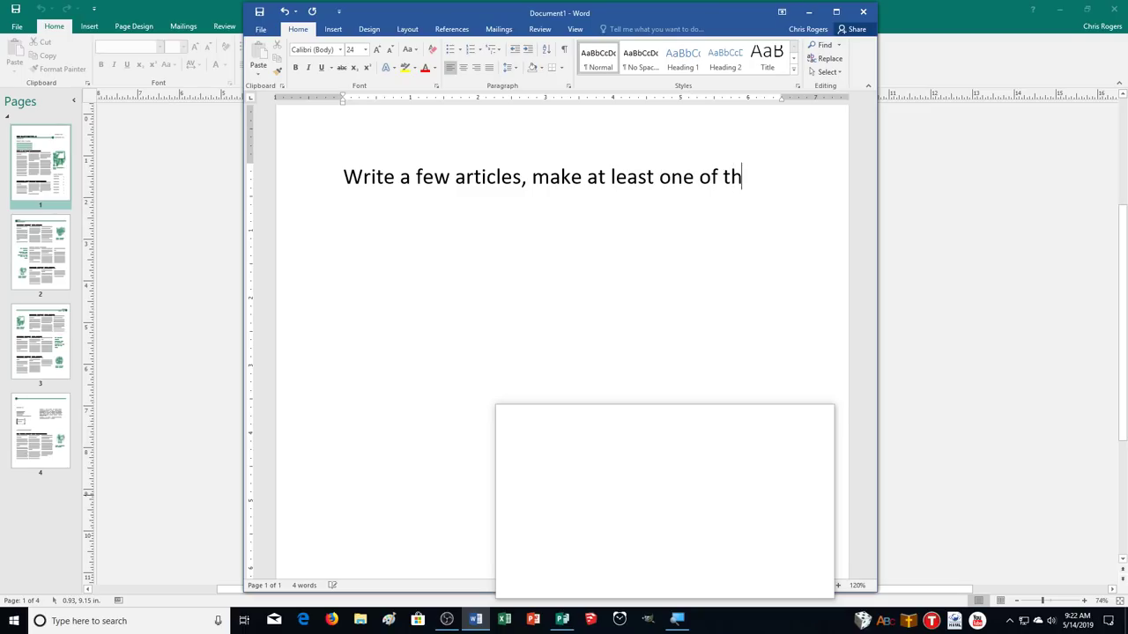
text(em w rapt to a)
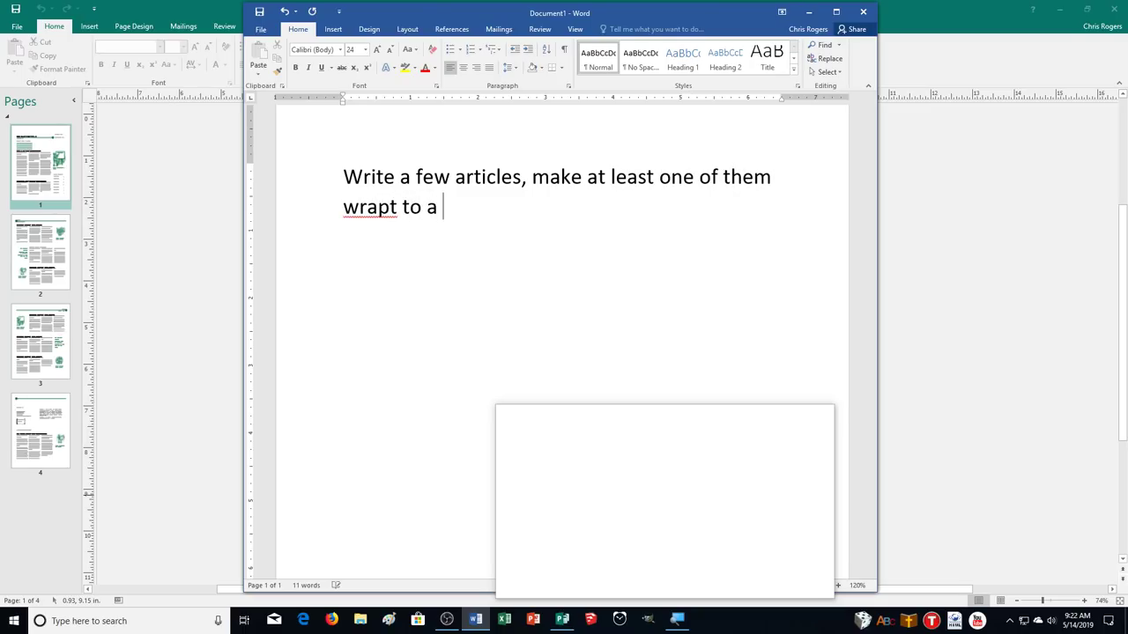
key(BackSpace)
key(BackSpace)
text(a)
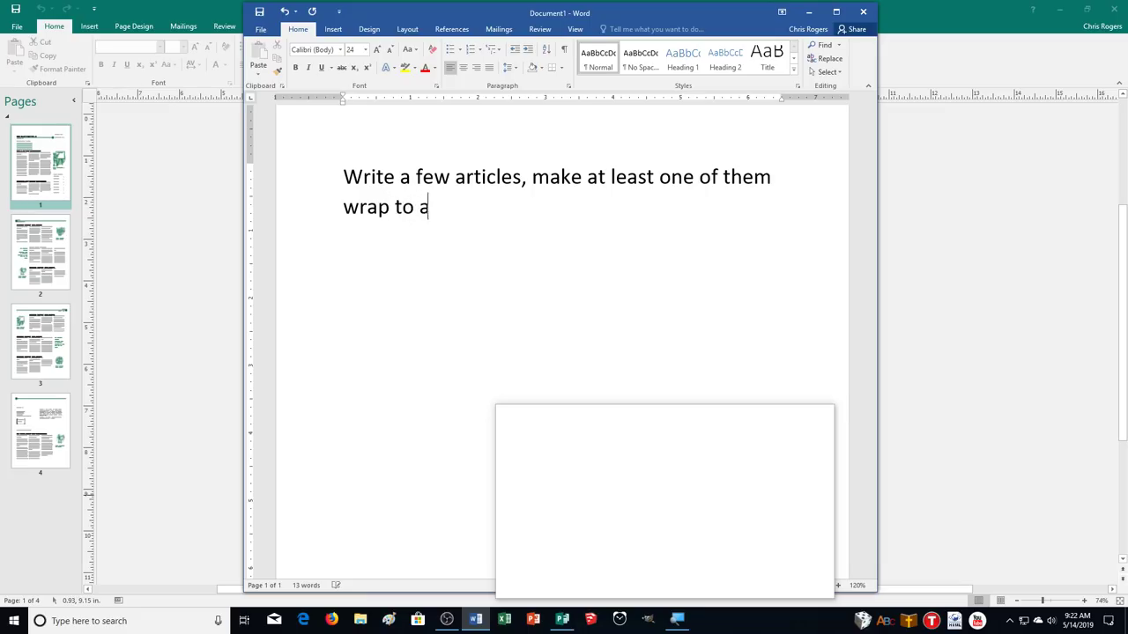
text( later page.)
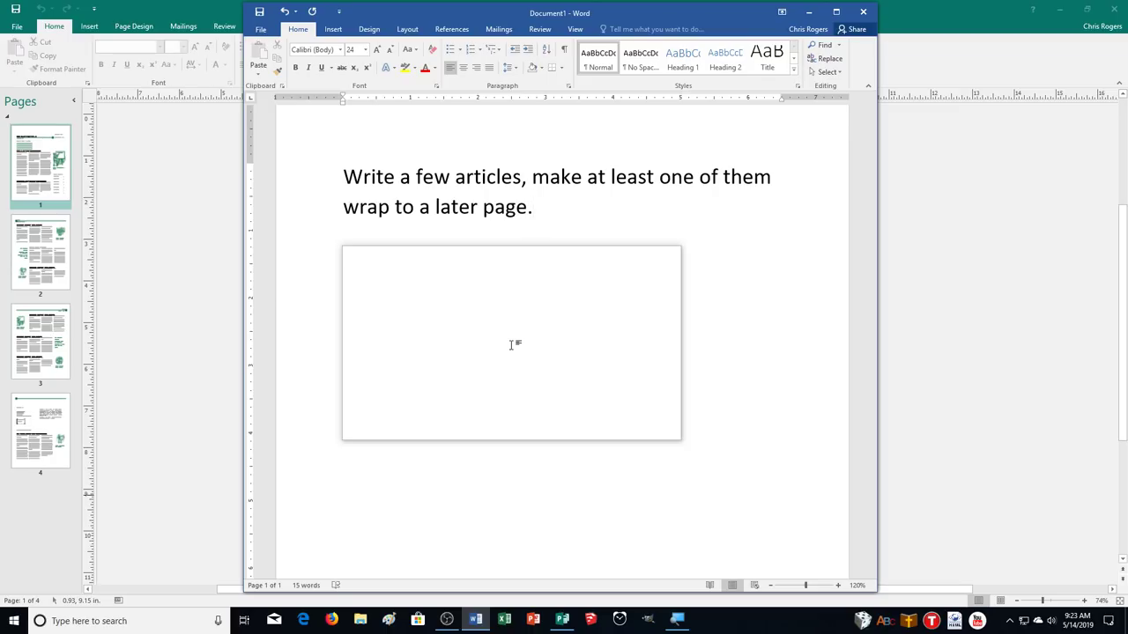
Step: Add two paragraphs: "Delete placeholders for items you don't use." and "Select and insert clip art and/or photos that complement your article."
text(Delete placeholder)
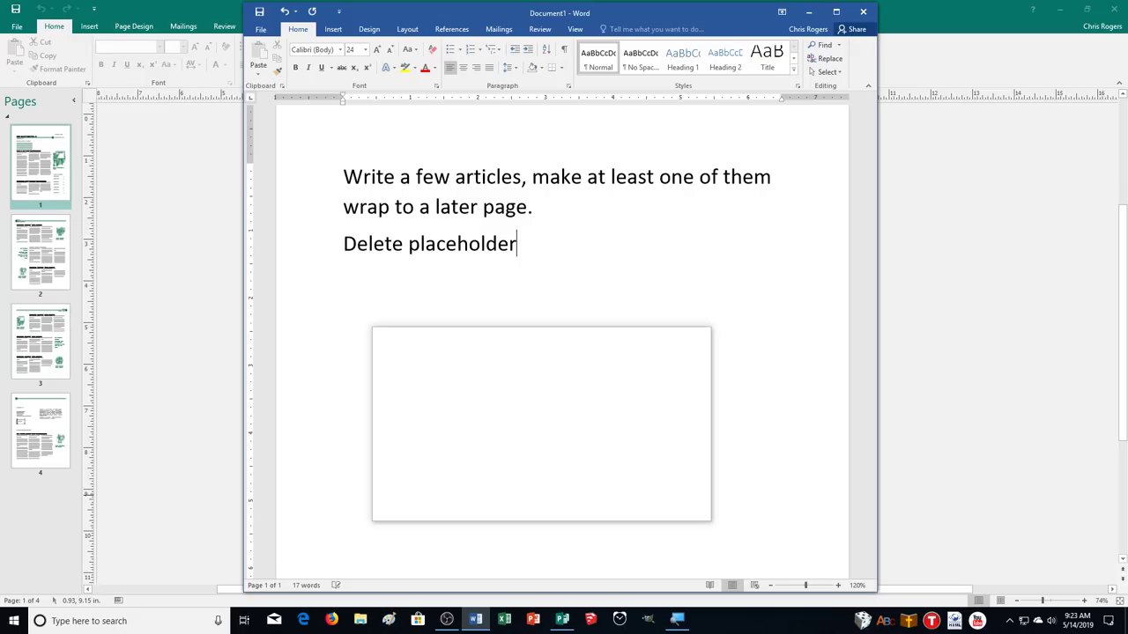
text(s for items you don't use.)
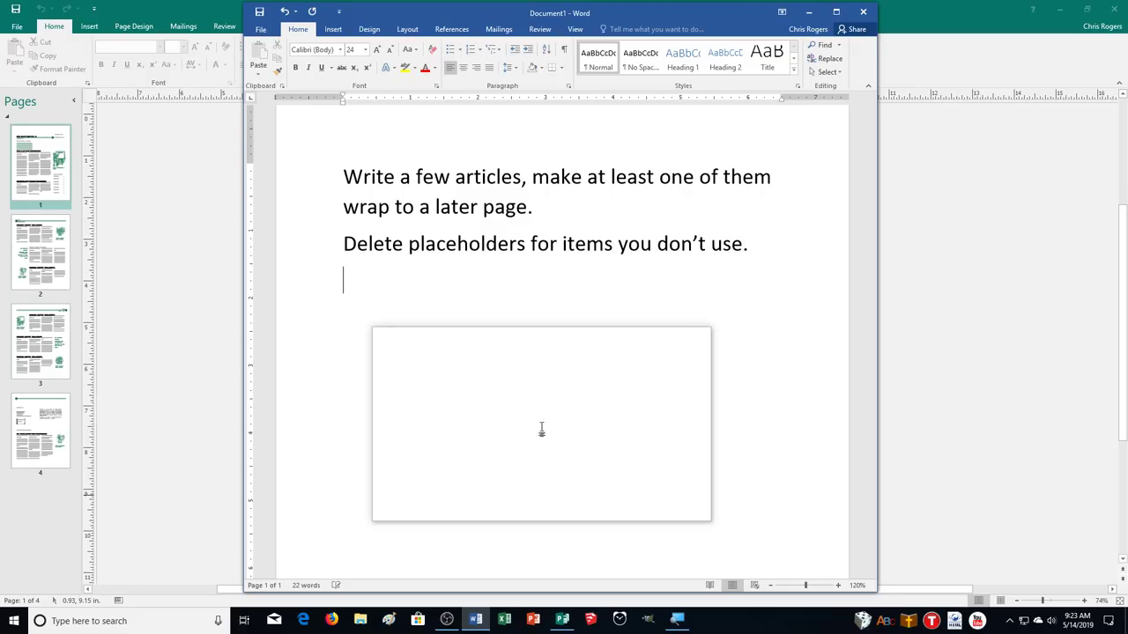
text(Select and i)
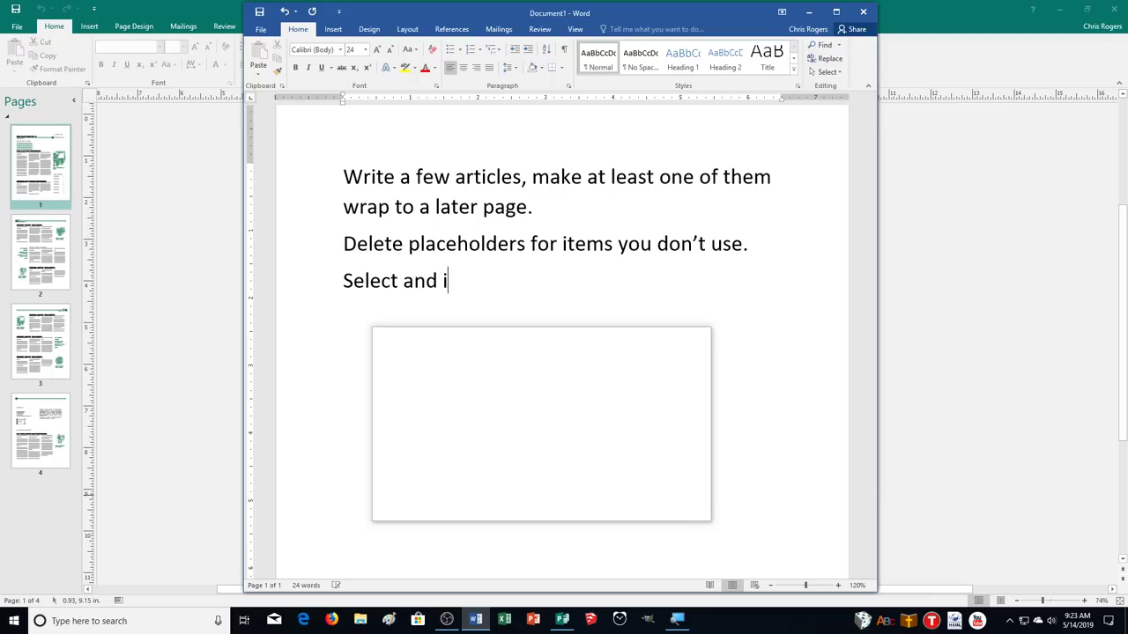
text(nsert clip art and/)
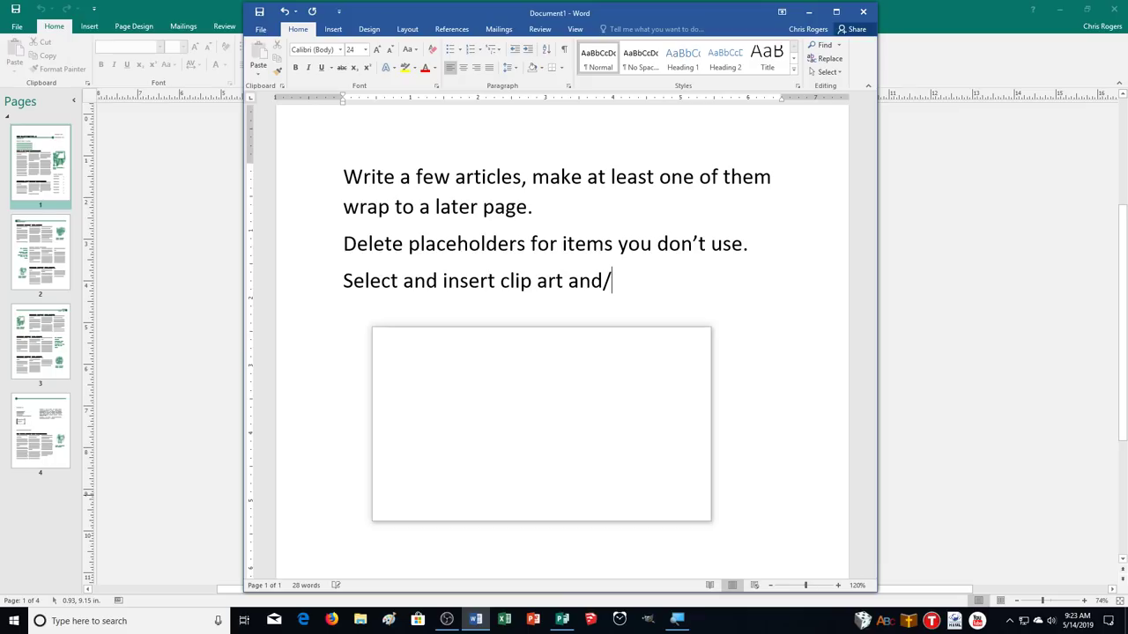
text(or phots)
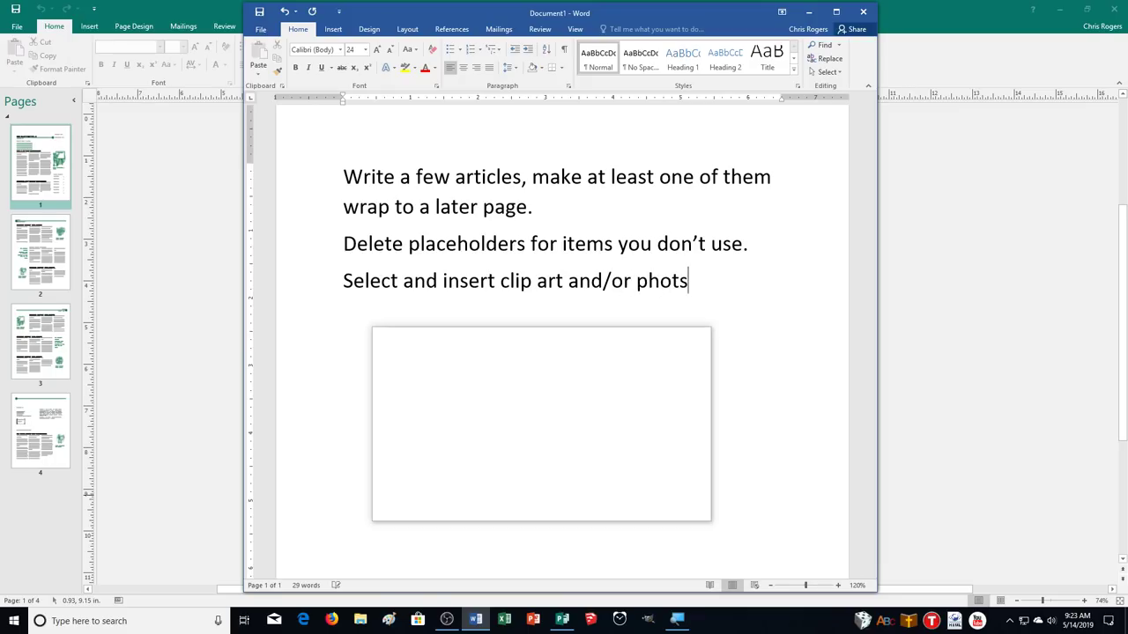
text(s that complement)
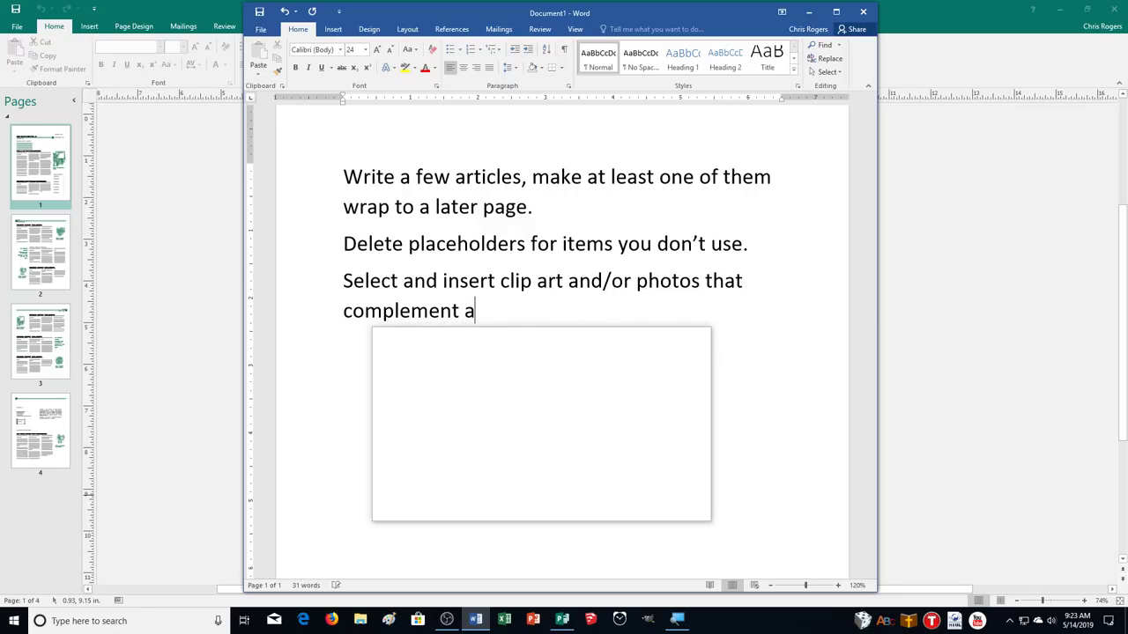
text( your arti)
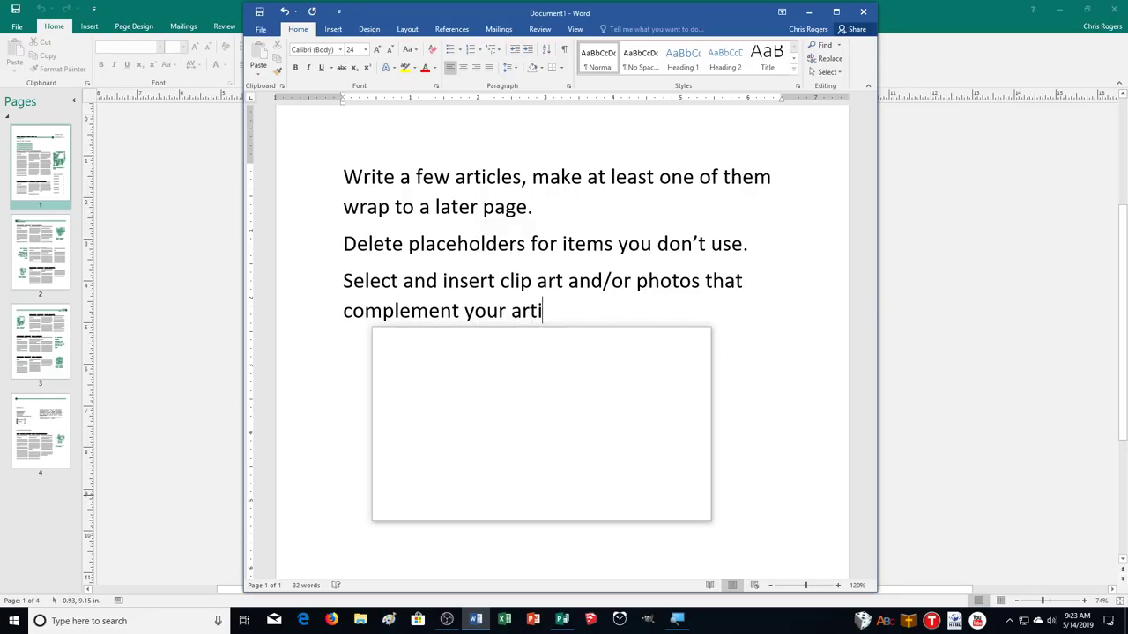
text(cle.)
drag(565, 415, 978, 188)
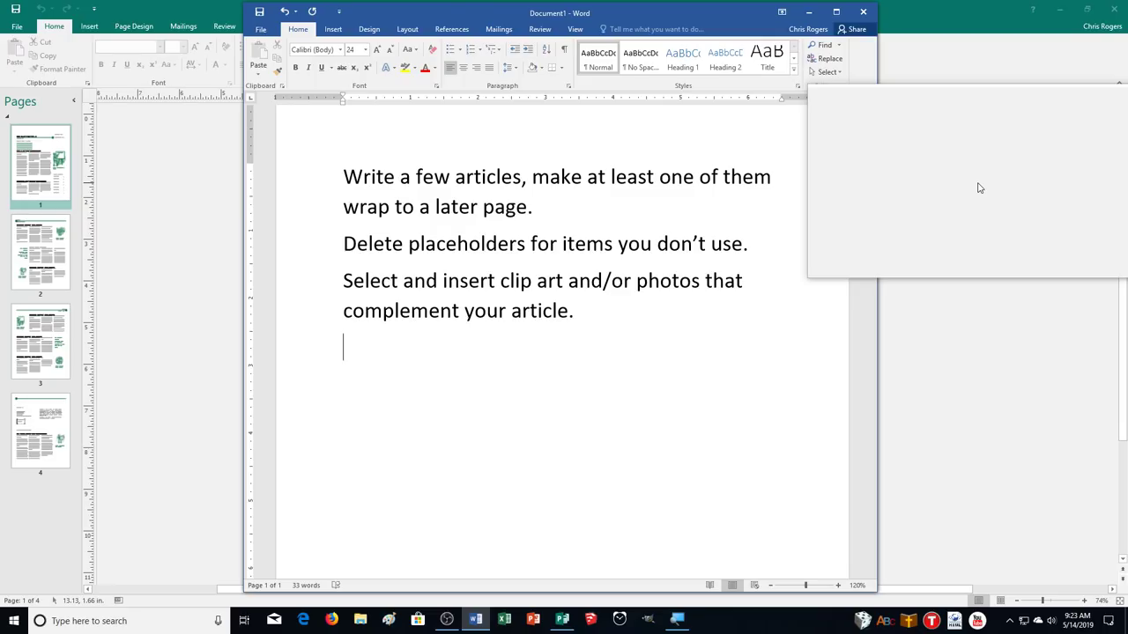
drag(978, 188, 419, 448)
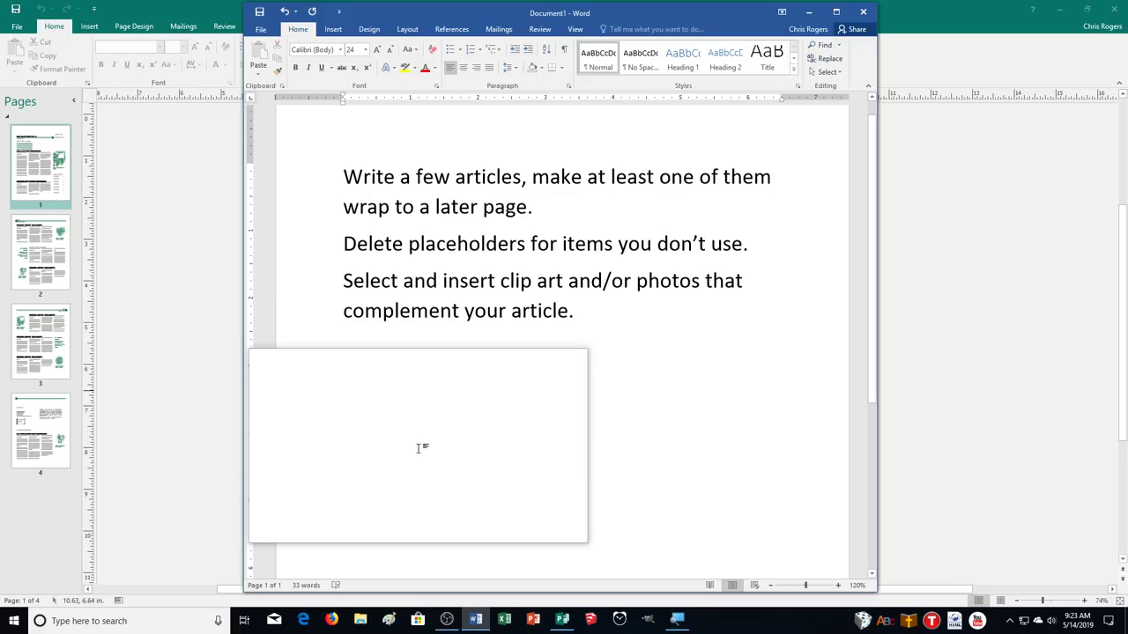
Step: Look through the pages of the 41MYNEWS_MR newsletter in Publisher, return to page 1 and switch back to the Word instructions
click(27, 179)
click(29, 280)
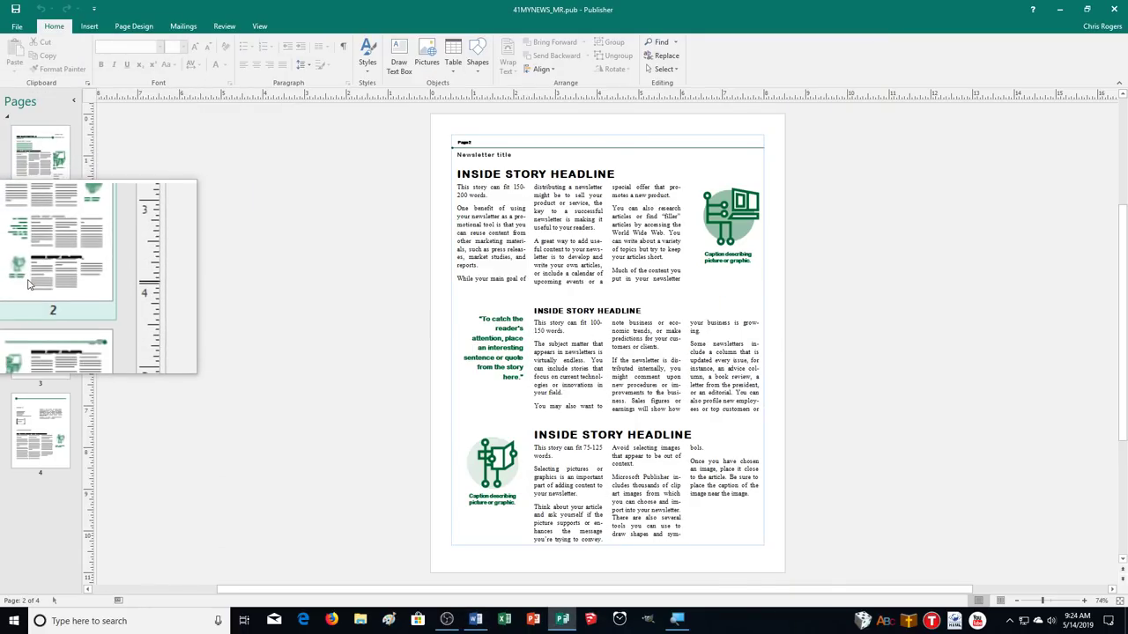
click(28, 348)
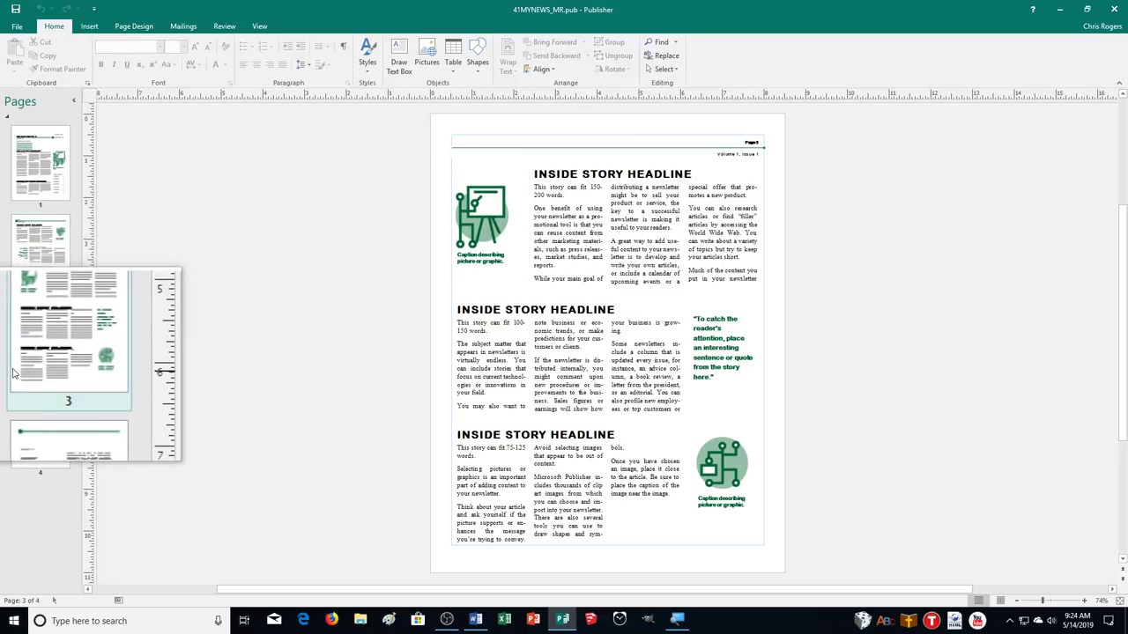
click(27, 388)
click(35, 167)
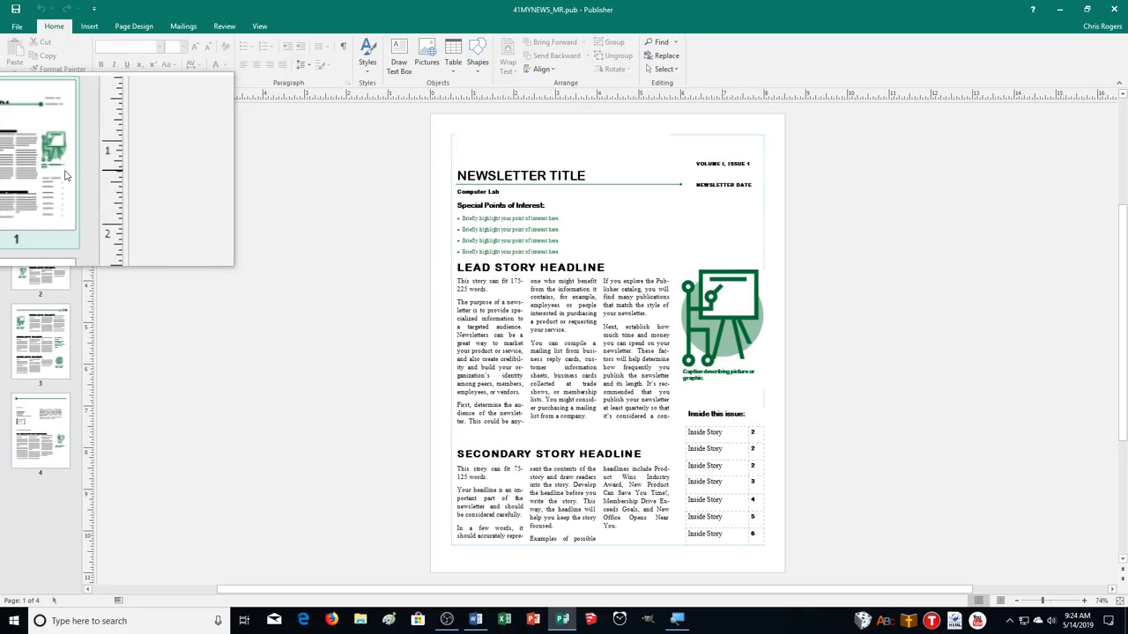
click(475, 621)
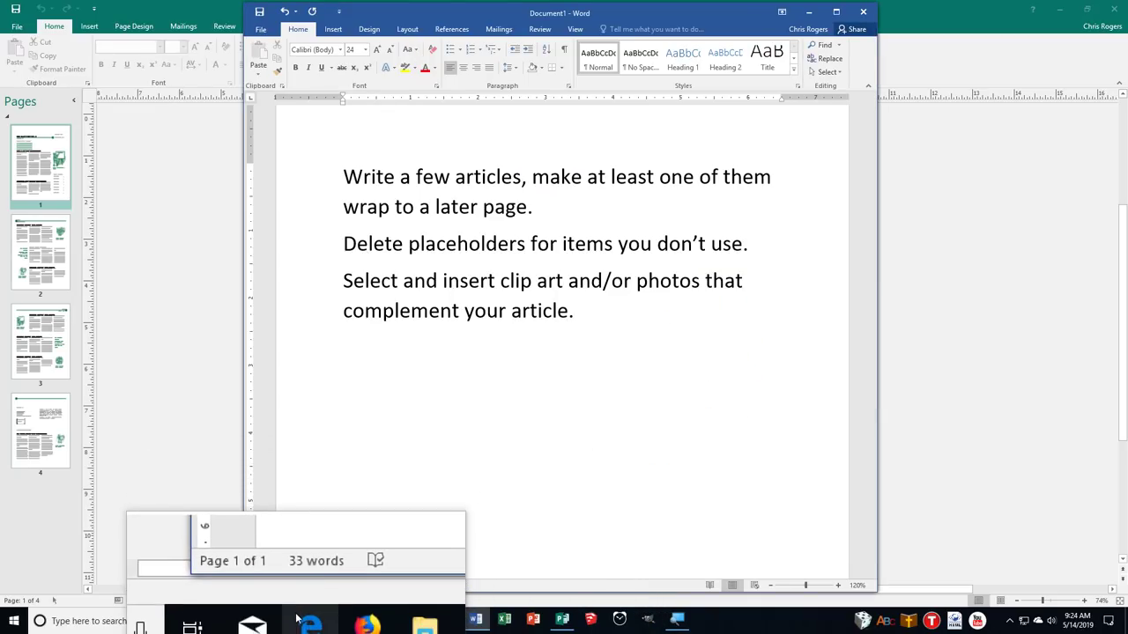
Step: Open the Documents folder CADemonstration2 in File Explorer and select 41MYNEWS_MR and both 41NEWS_MR files, PDF and Publisher
click(357, 620)
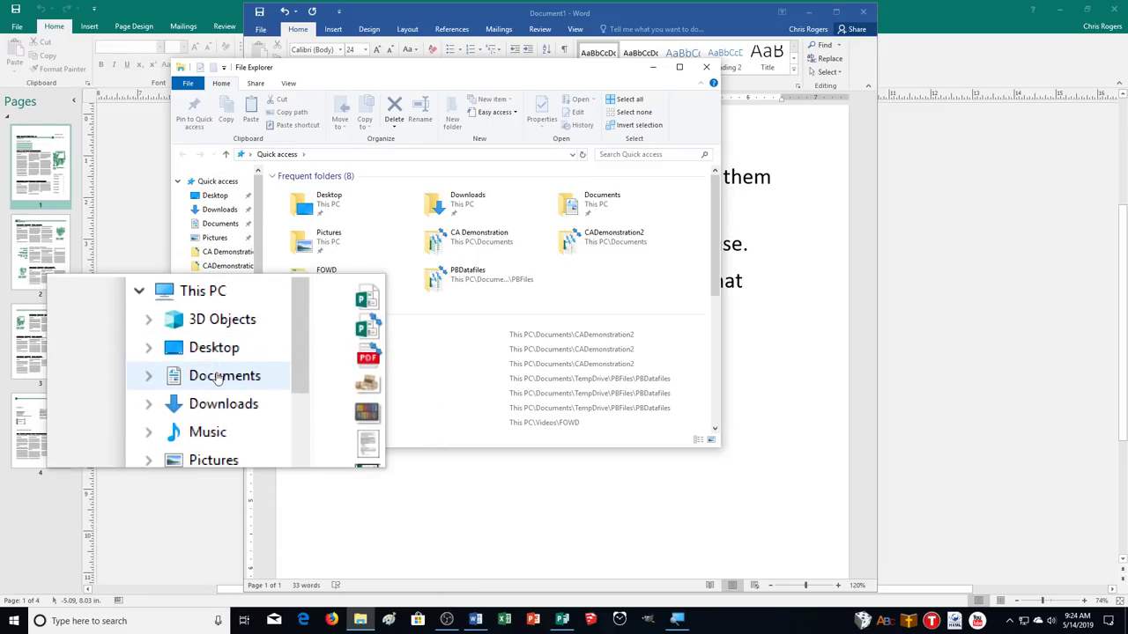
click(216, 374)
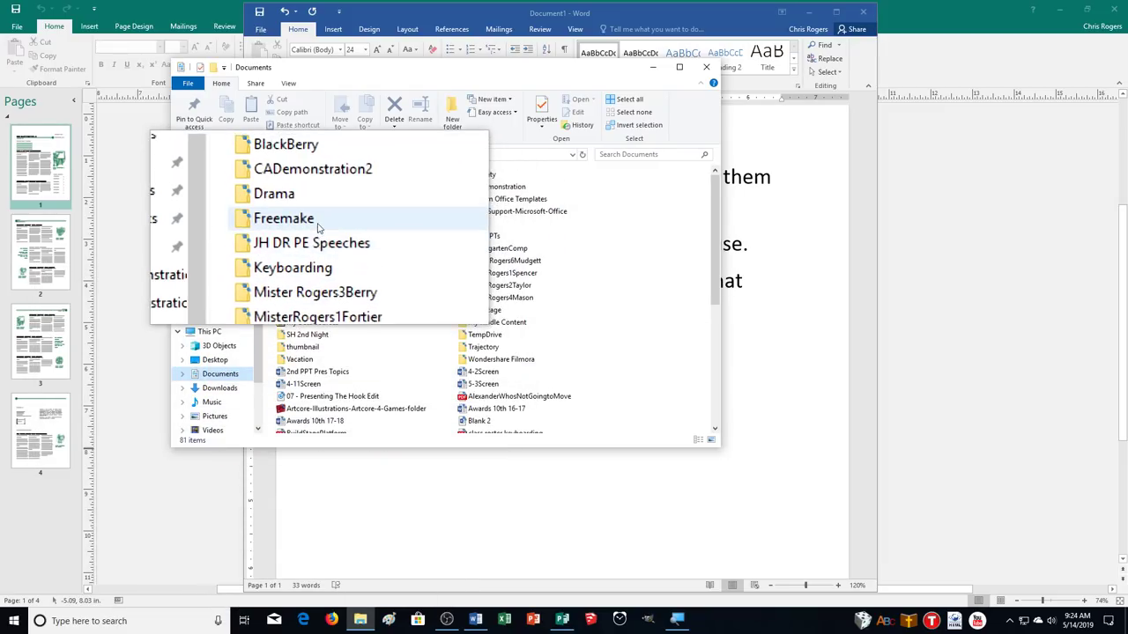
double_click(315, 199)
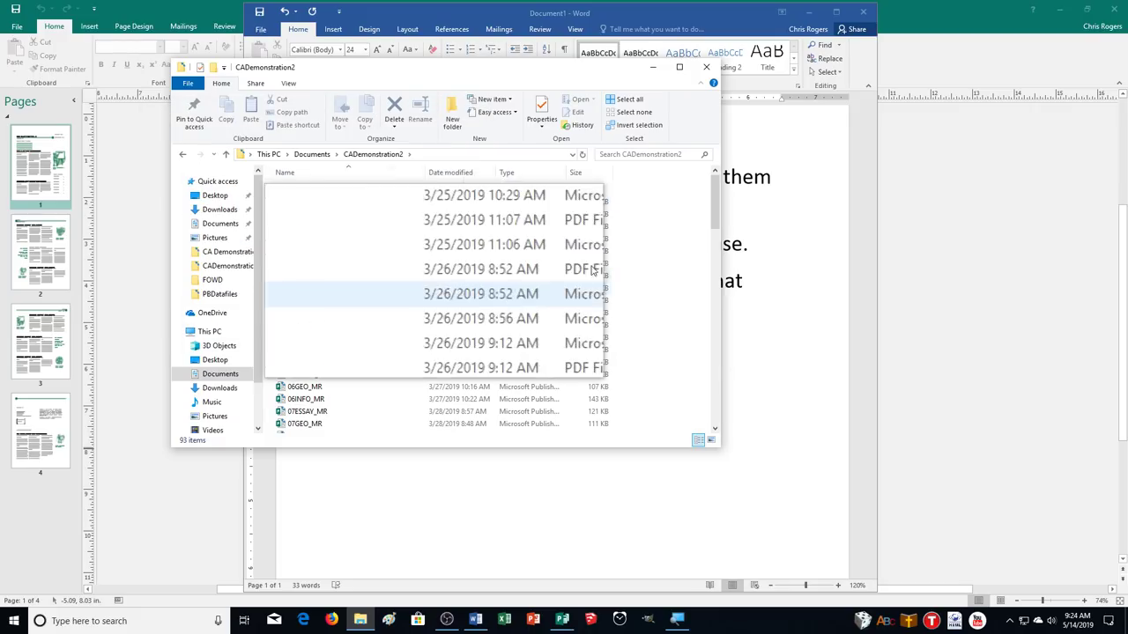
drag(715, 220, 710, 424)
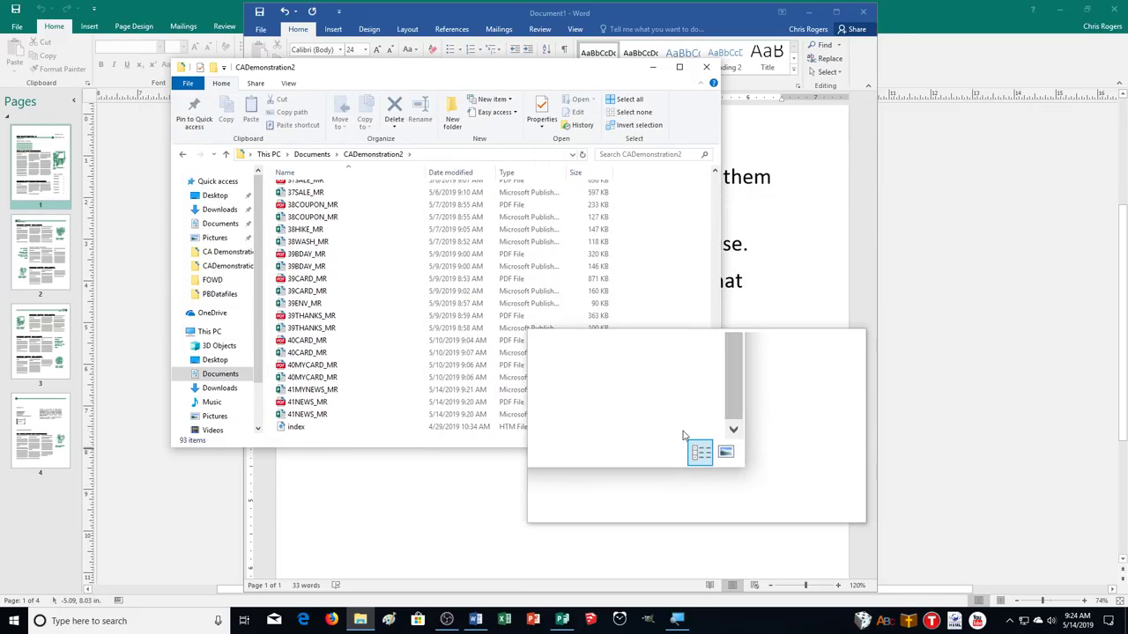
click(273, 389)
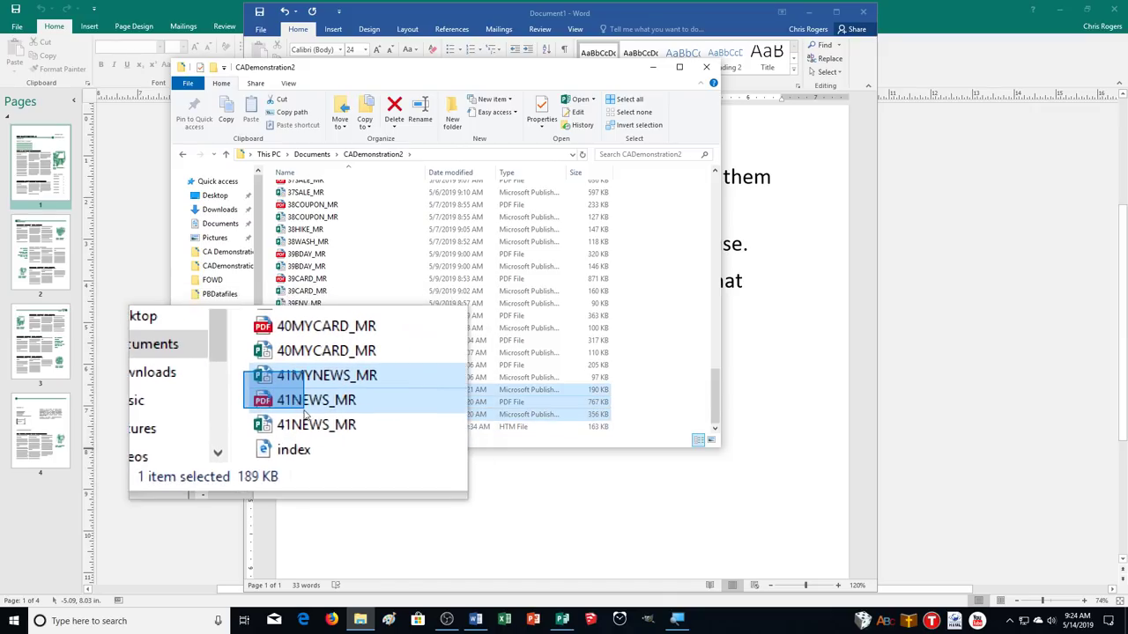
shift+click(302, 414)
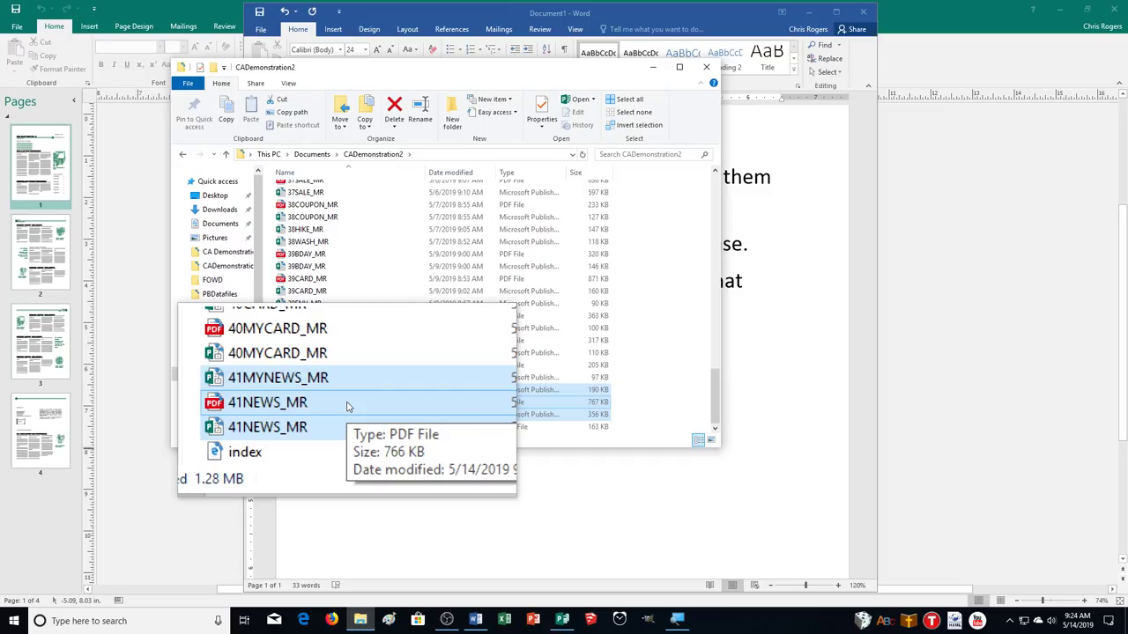
Step: Show the hidden notification area icons
drag(350, 412, 1014, 624)
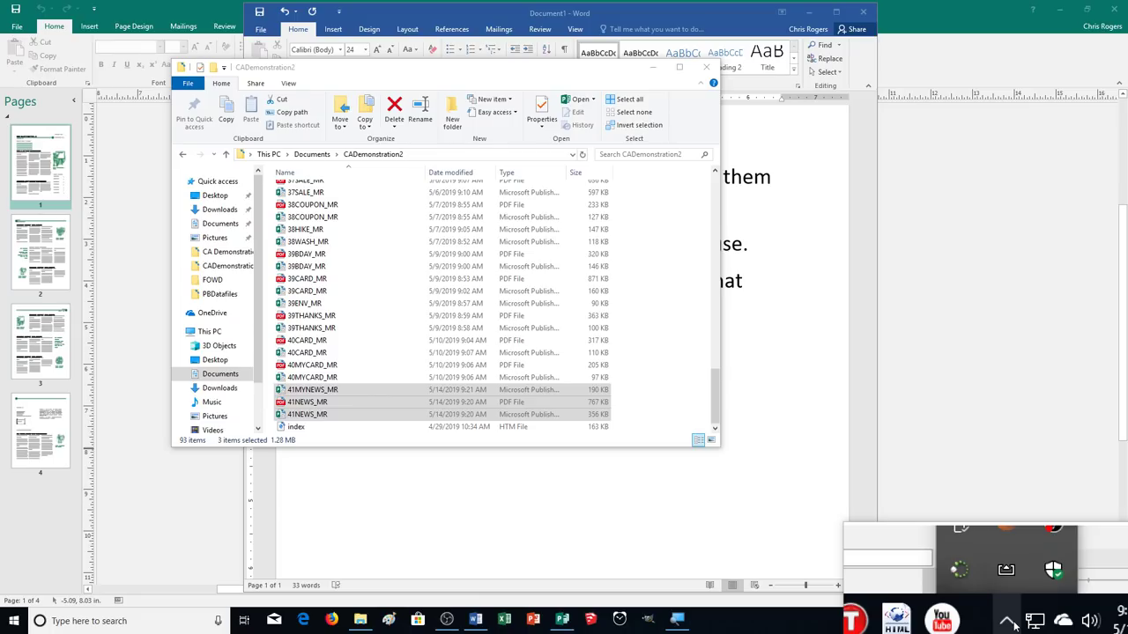